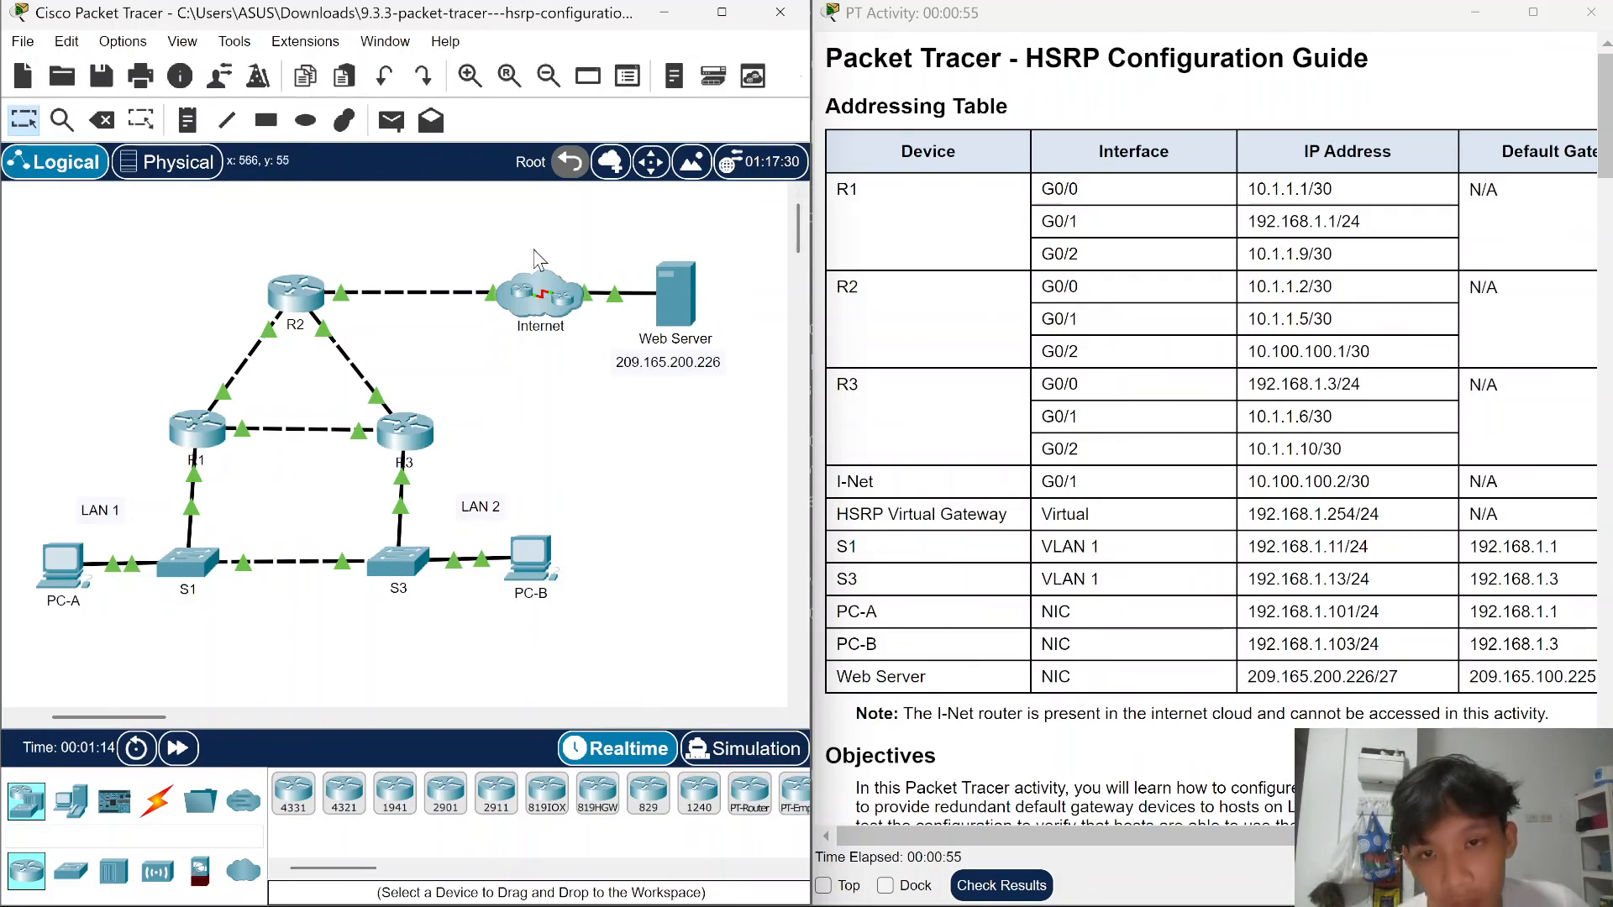
- Try to open the Web Server's configuration window
{"action": "left_click", "coordinate": [675, 292]}
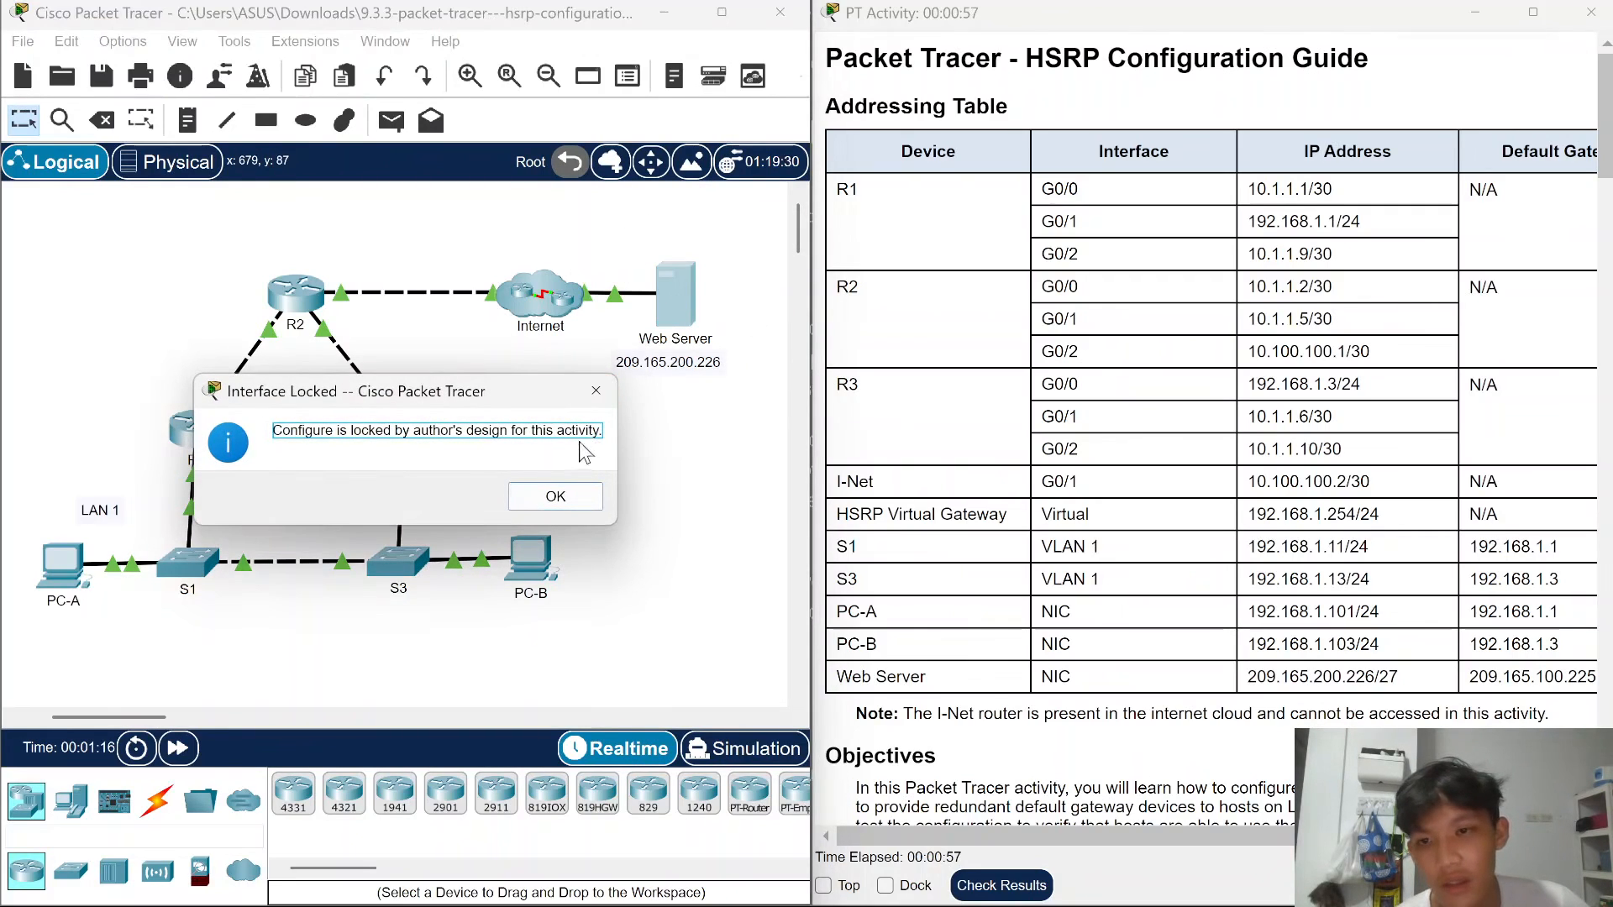
{"action": "left_click", "coordinate": [553, 497]}
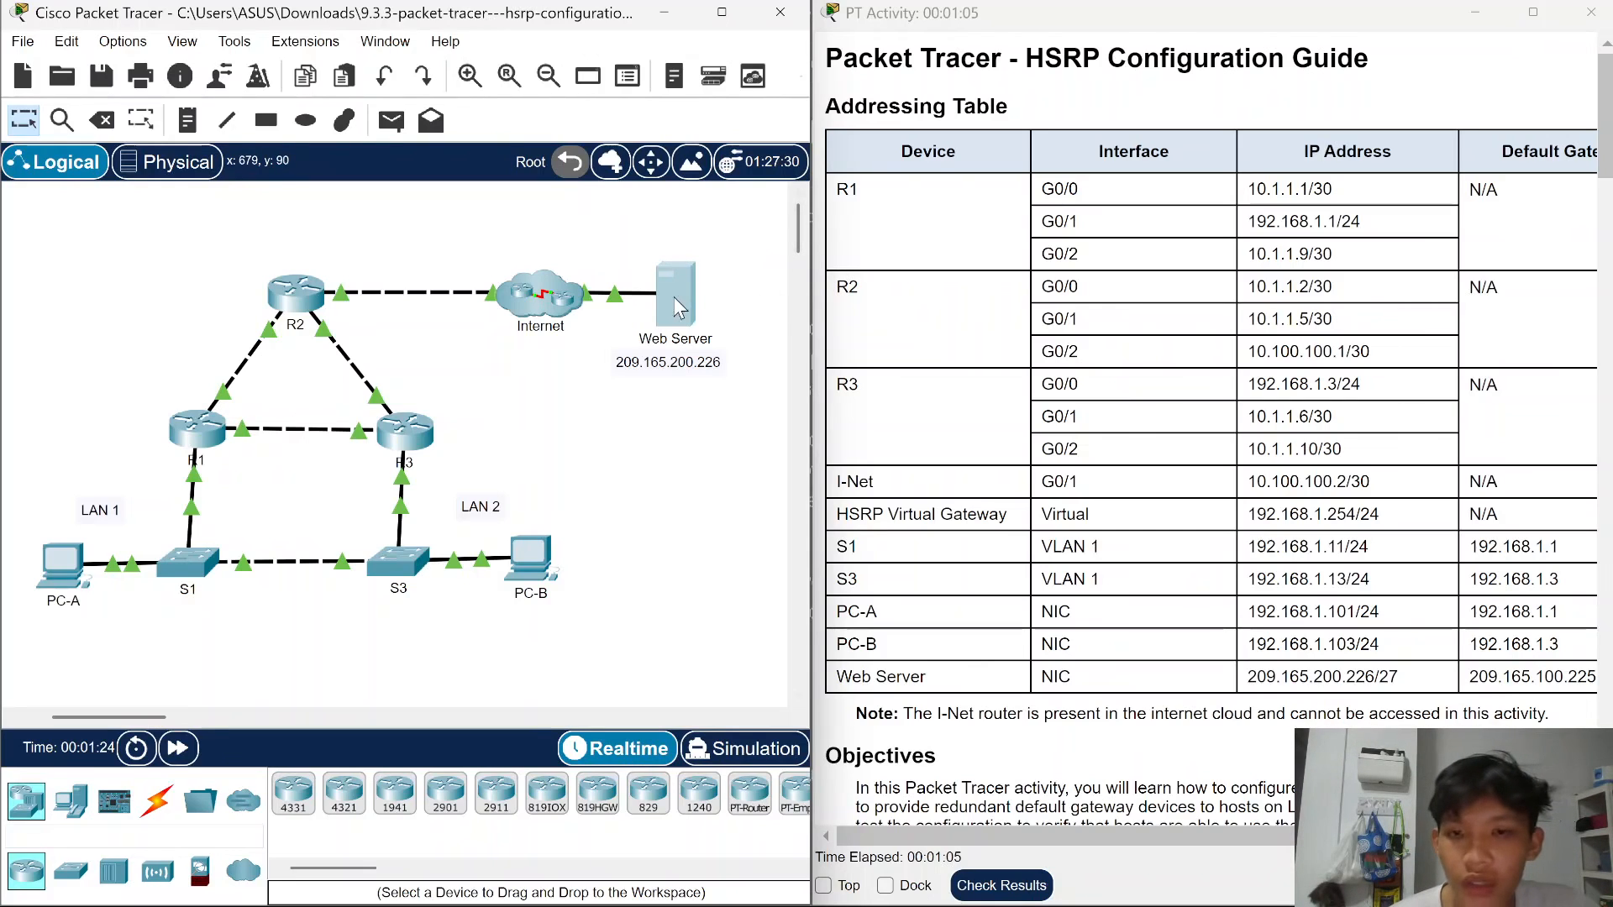
- Read the Part 1 instructions, then open PC-A's Command Prompt with its window docked beside them
{"action": "scroll", "coordinate": [1102, 321], "scroll_direction": "down", "scroll_amount": 3}
{"action": "scroll", "coordinate": [1096, 340], "scroll_direction": "down", "scroll_amount": 10}
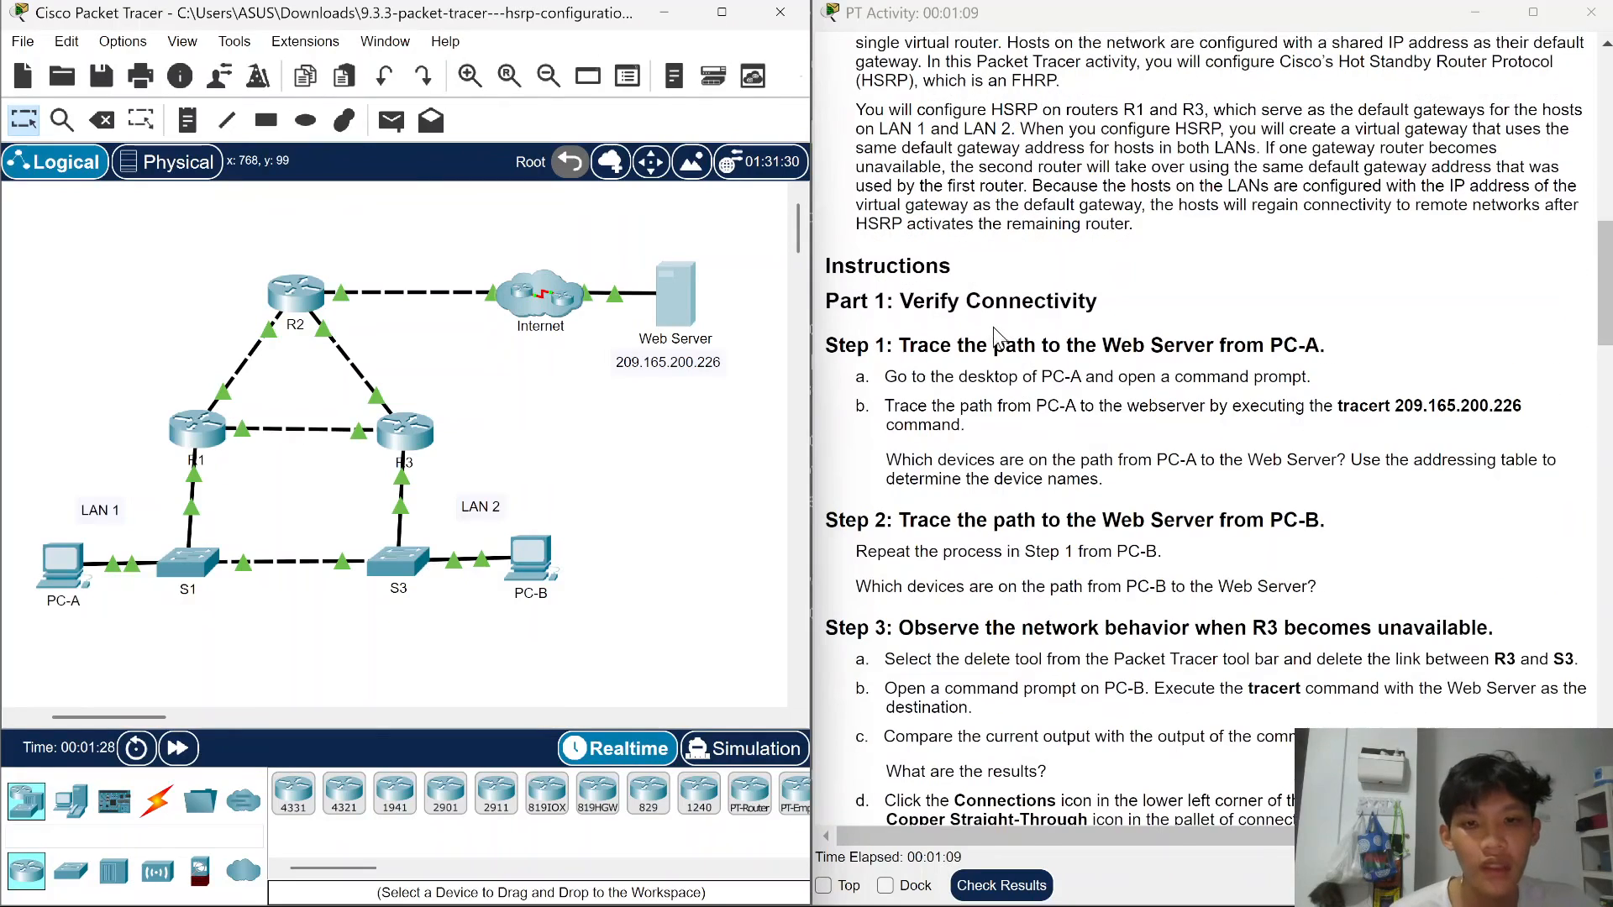
{"action": "scroll", "coordinate": [997, 335], "scroll_direction": "down", "scroll_amount": 2}
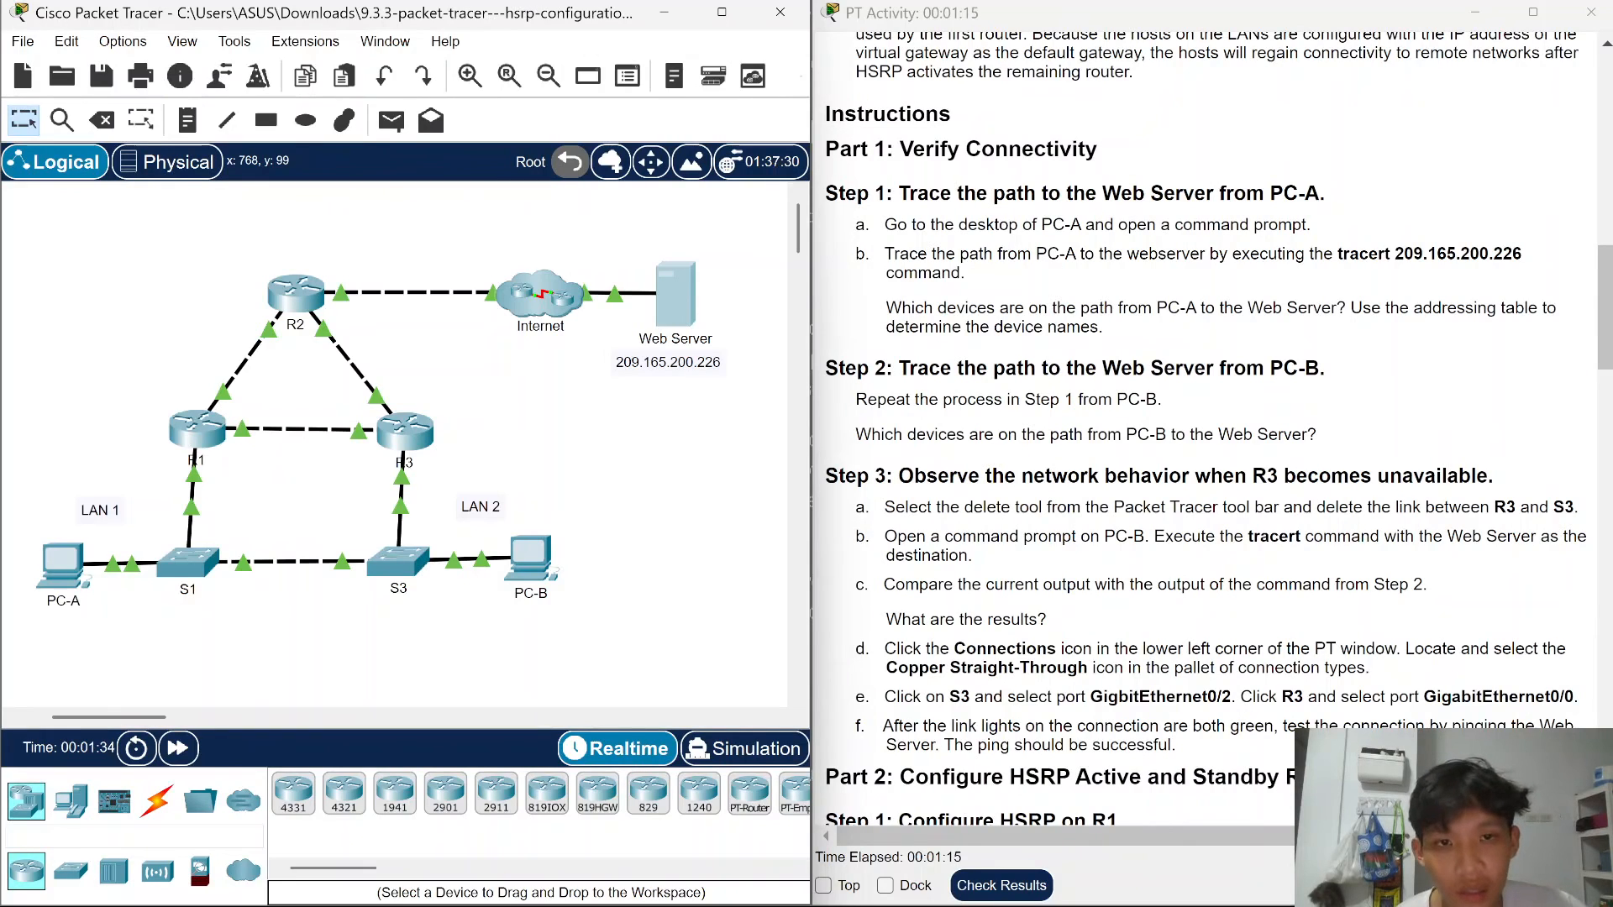
{"action": "scroll", "coordinate": [1066, 290], "scroll_direction": "up", "scroll_amount": 1}
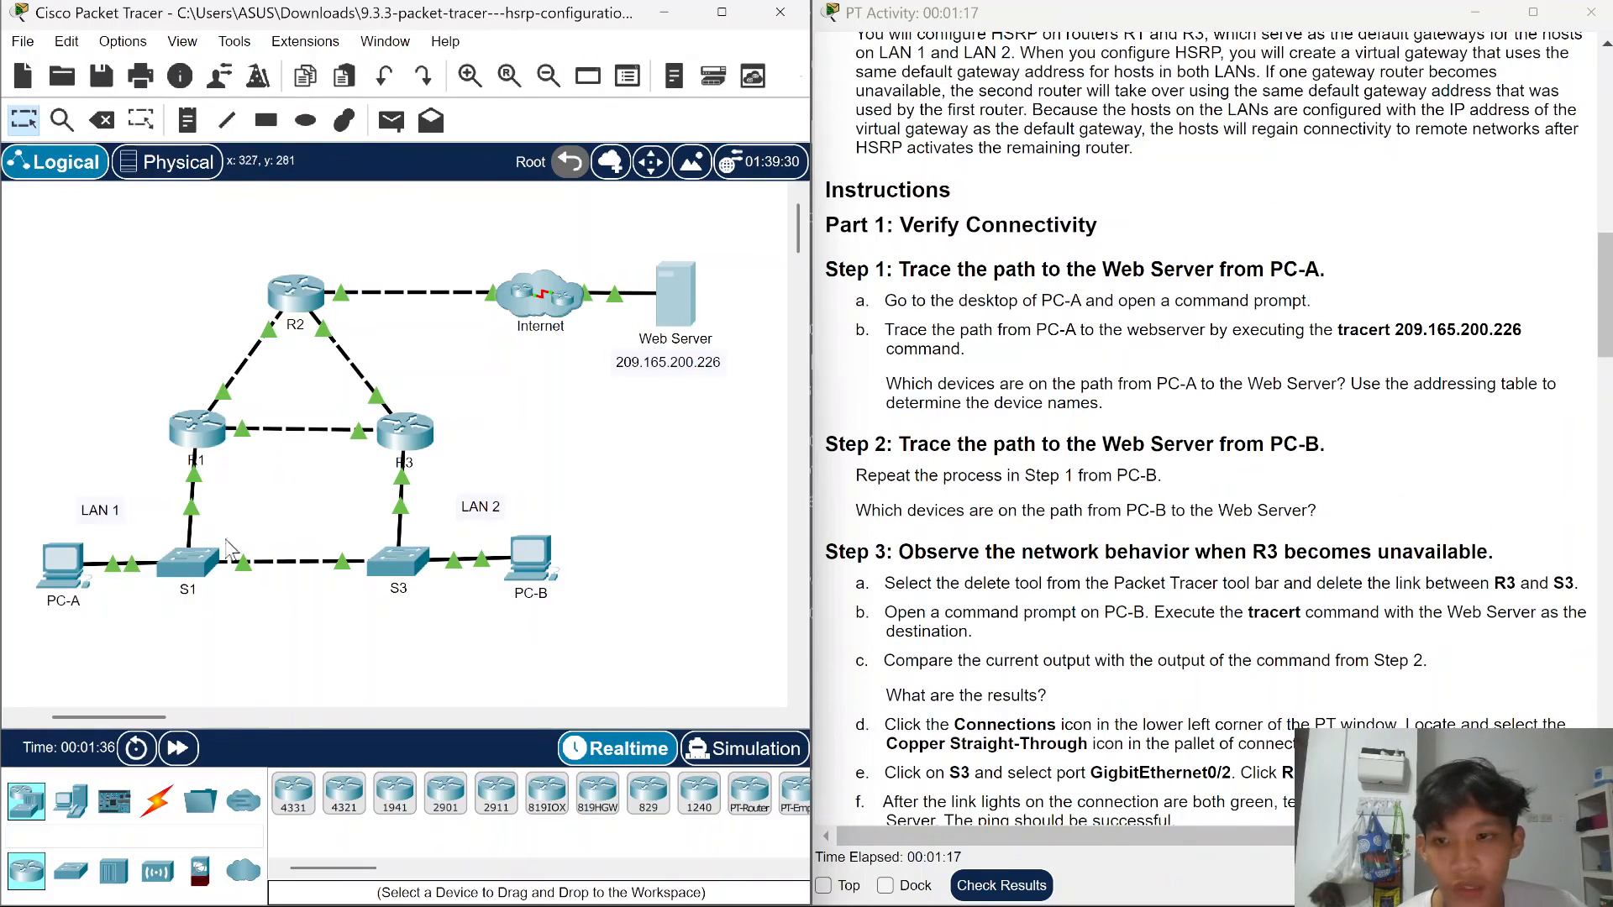
{"action": "left_click", "coordinate": [63, 567]}
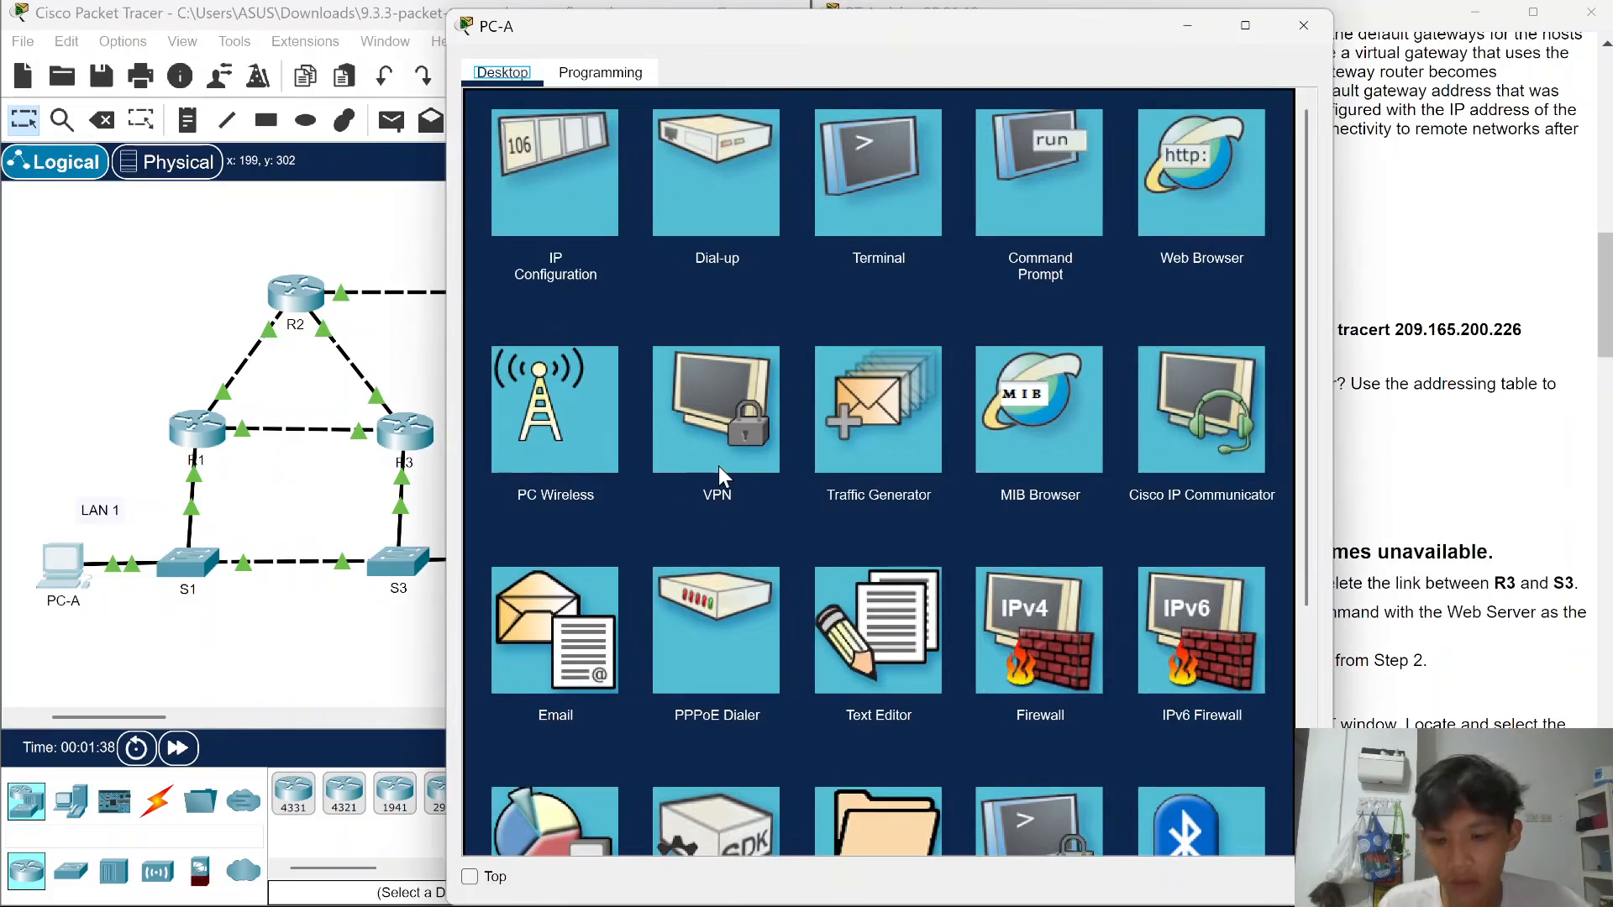
{"action": "key", "text": "super+Left"}
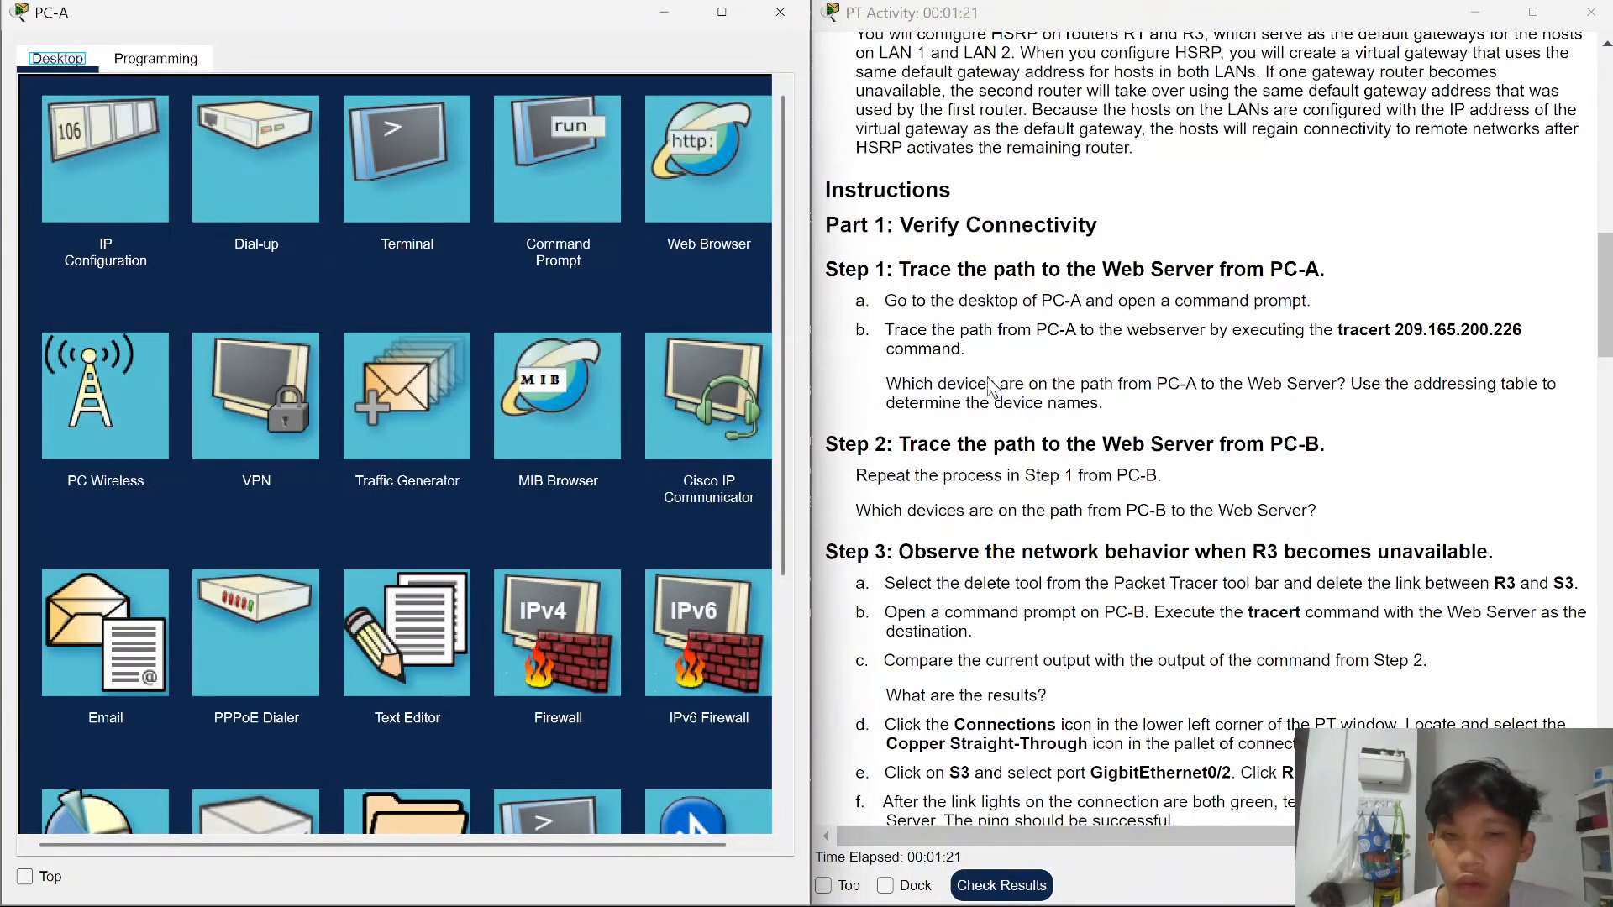
{"action": "left_click", "coordinate": [514, 188]}
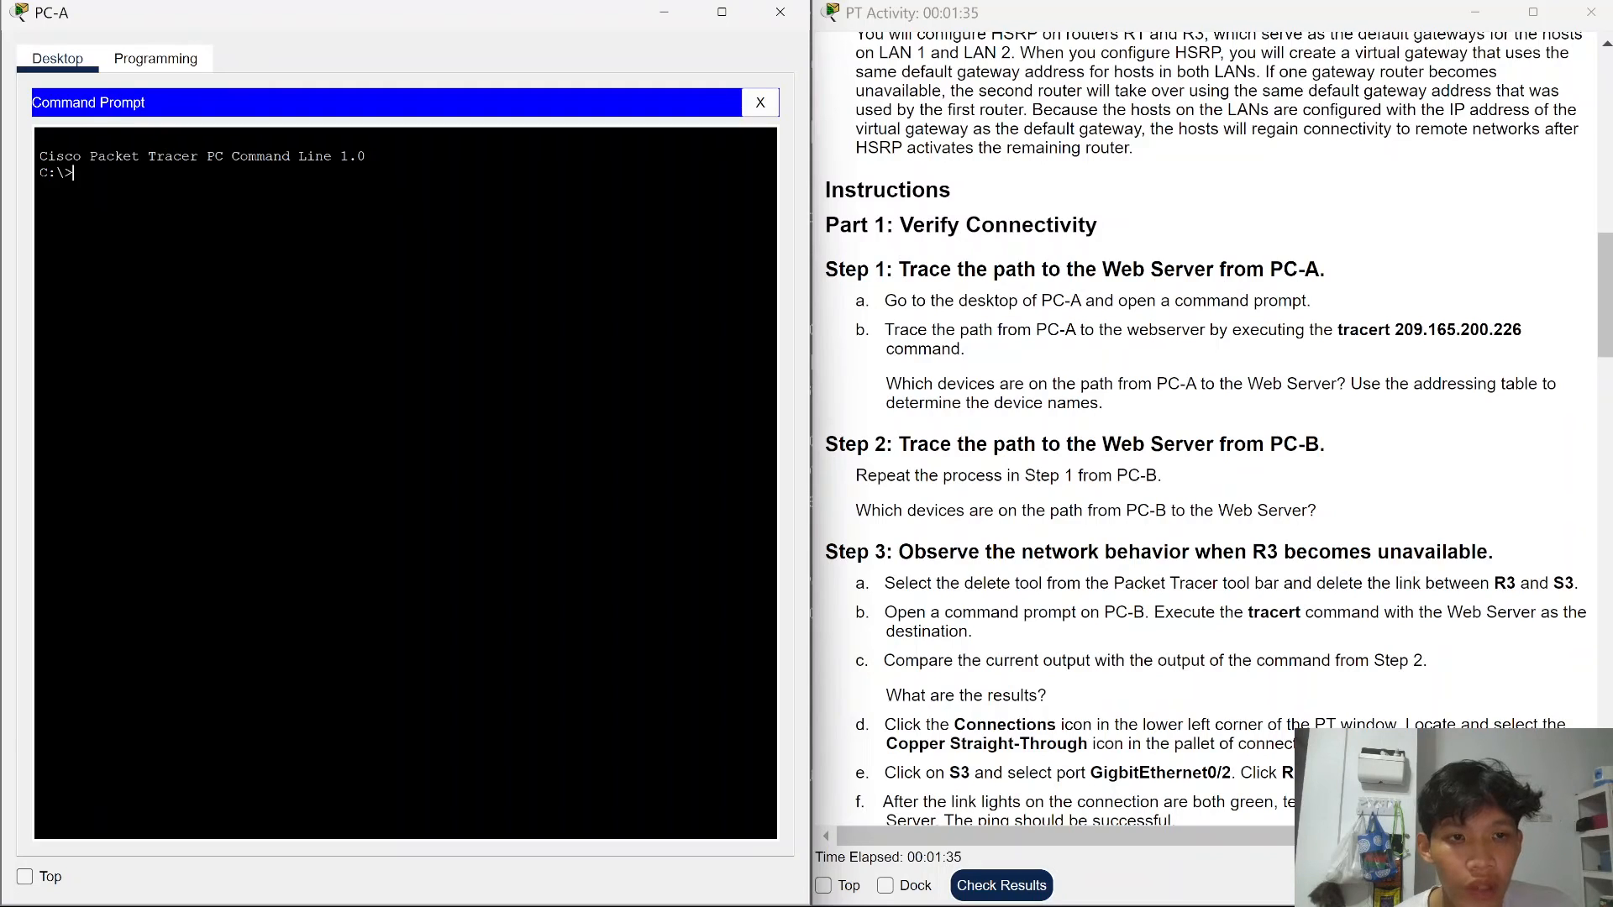
- Trace the route from PC-A to the Web Server with tracert 209.165.200.226
{"action": "type", "text": "r"}
{"action": "key", "text": "BackSpace"}
{"action": "type", "text": "tr"}
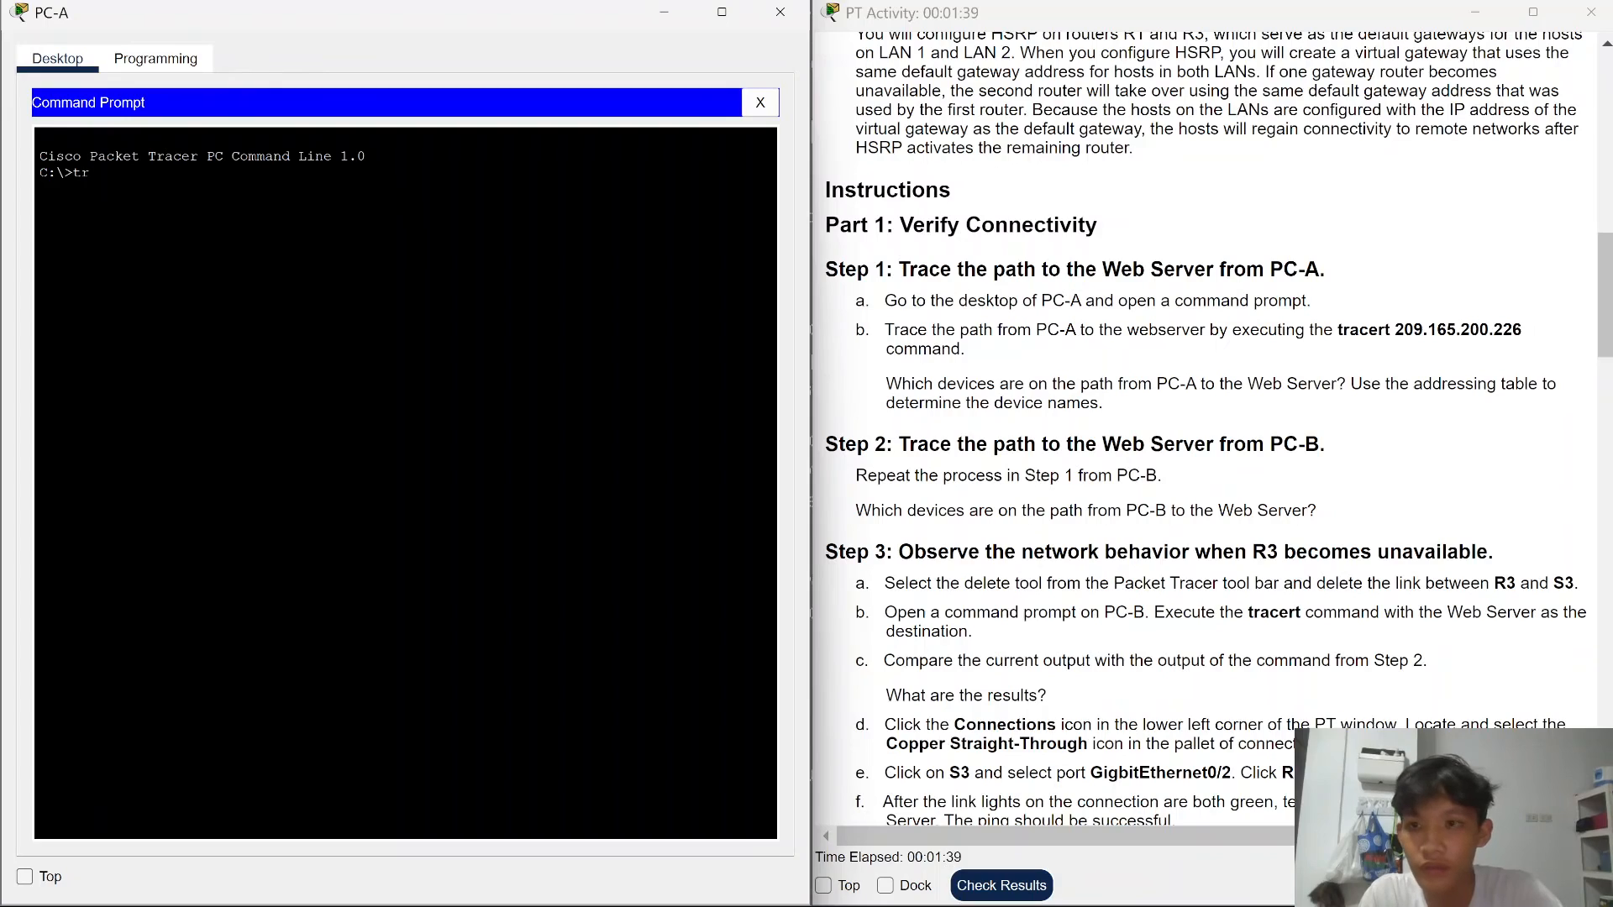
{"action": "type", "text": "acert"}
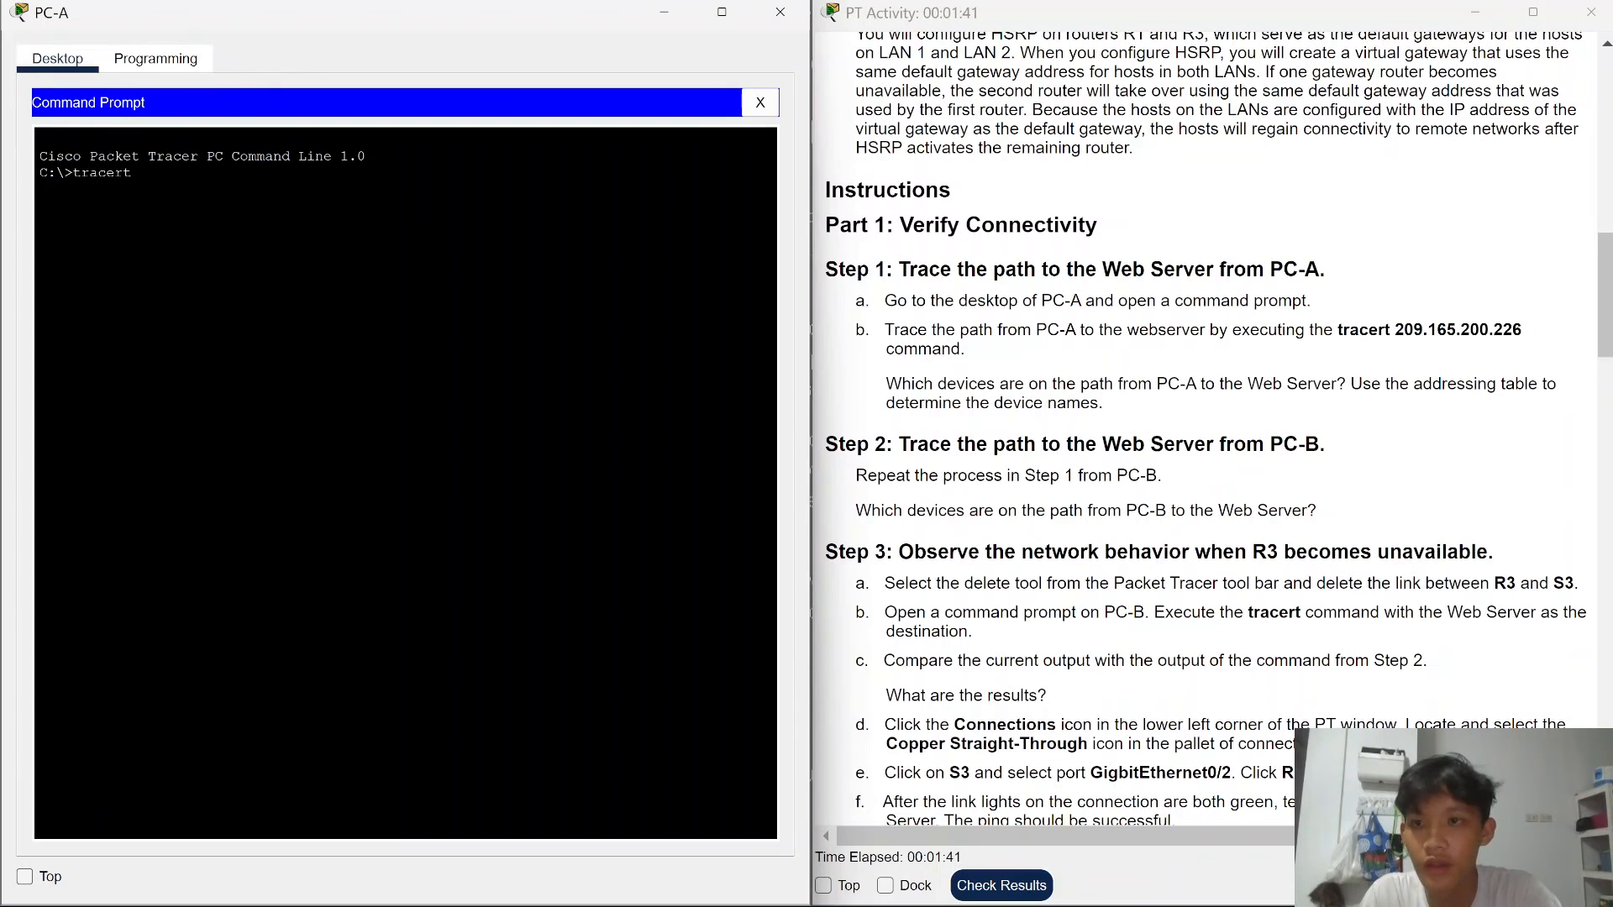
{"action": "type", "text": " 209"}
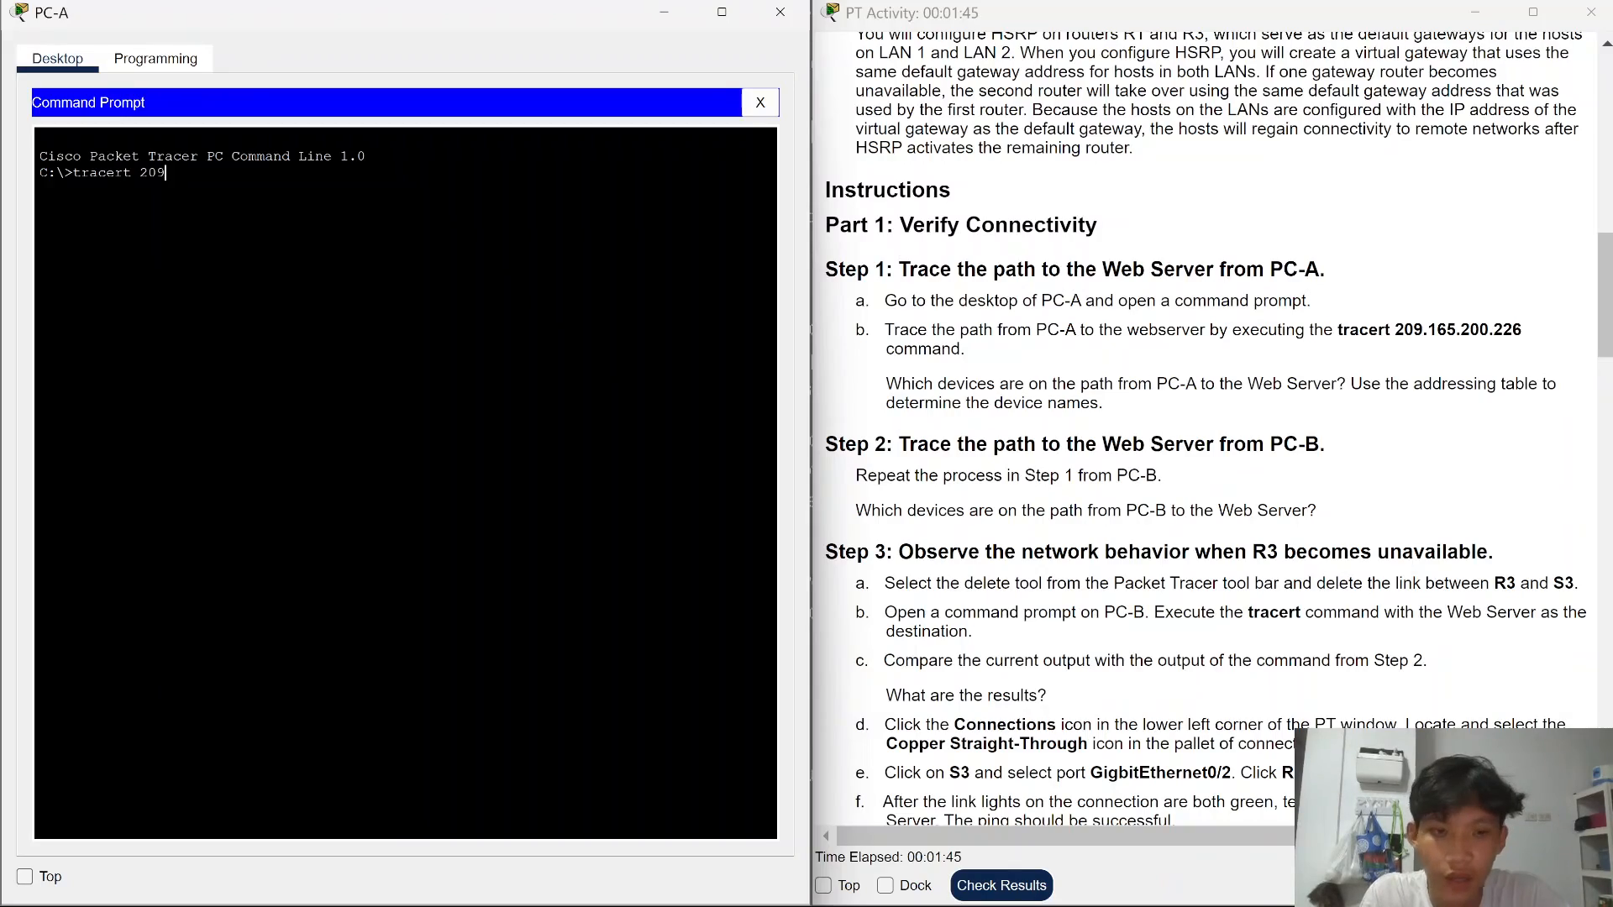
{"action": "scroll", "coordinate": [1310, 361], "scroll_direction": "up", "scroll_amount": 10}
{"action": "scroll", "coordinate": [1324, 372], "scroll_direction": "up", "scroll_amount": 2}
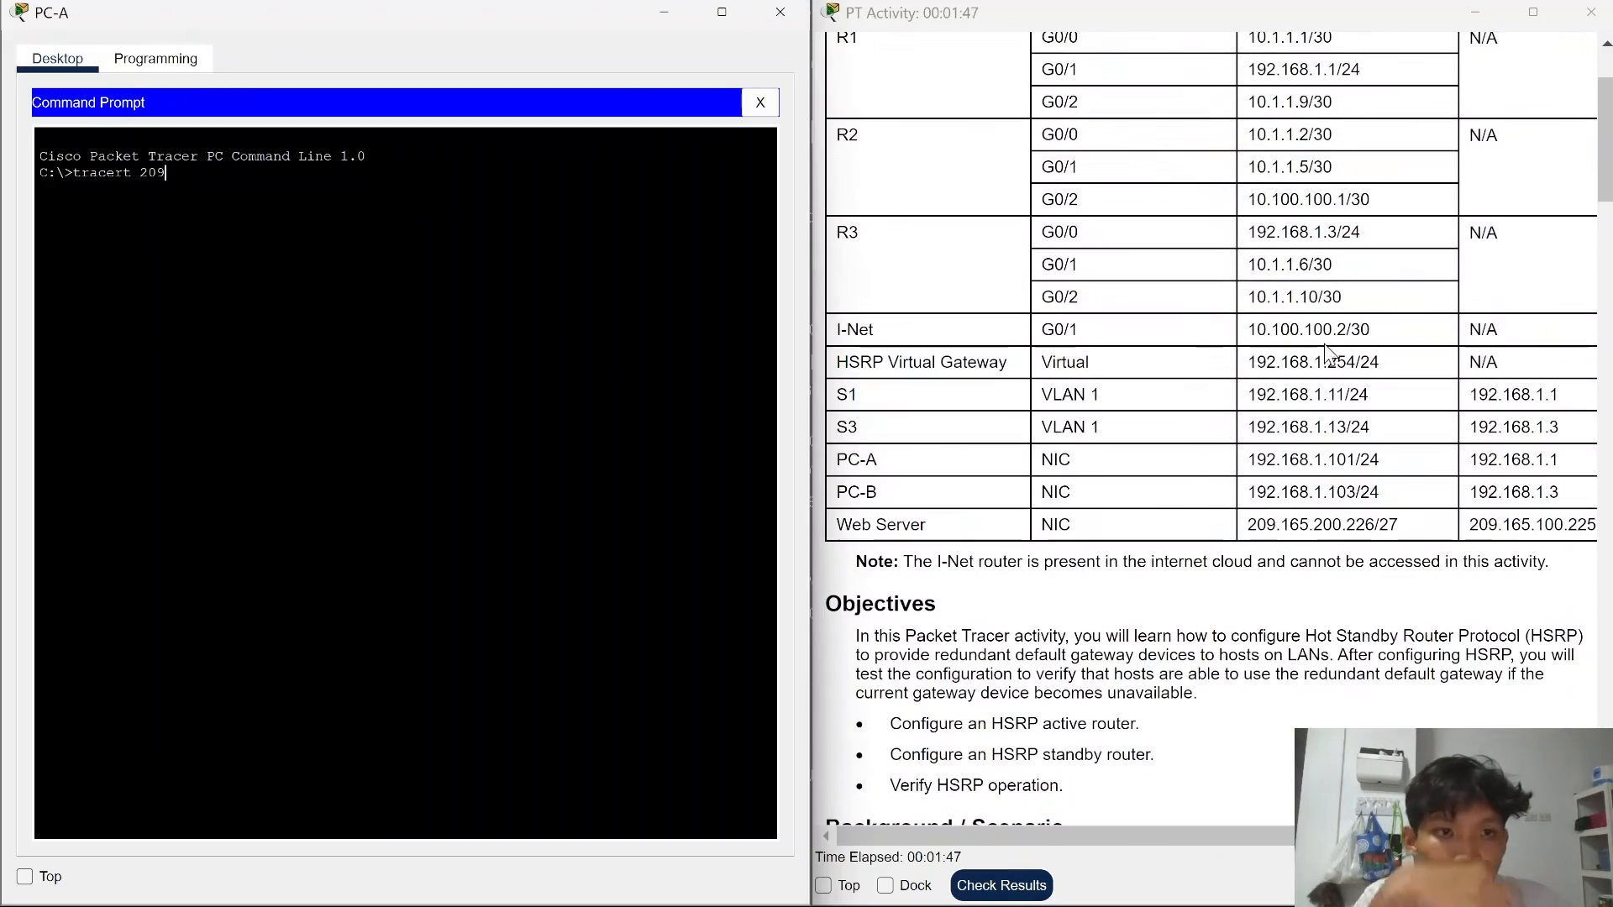
{"action": "scroll", "coordinate": [1365, 517], "scroll_direction": "down", "scroll_amount": 8}
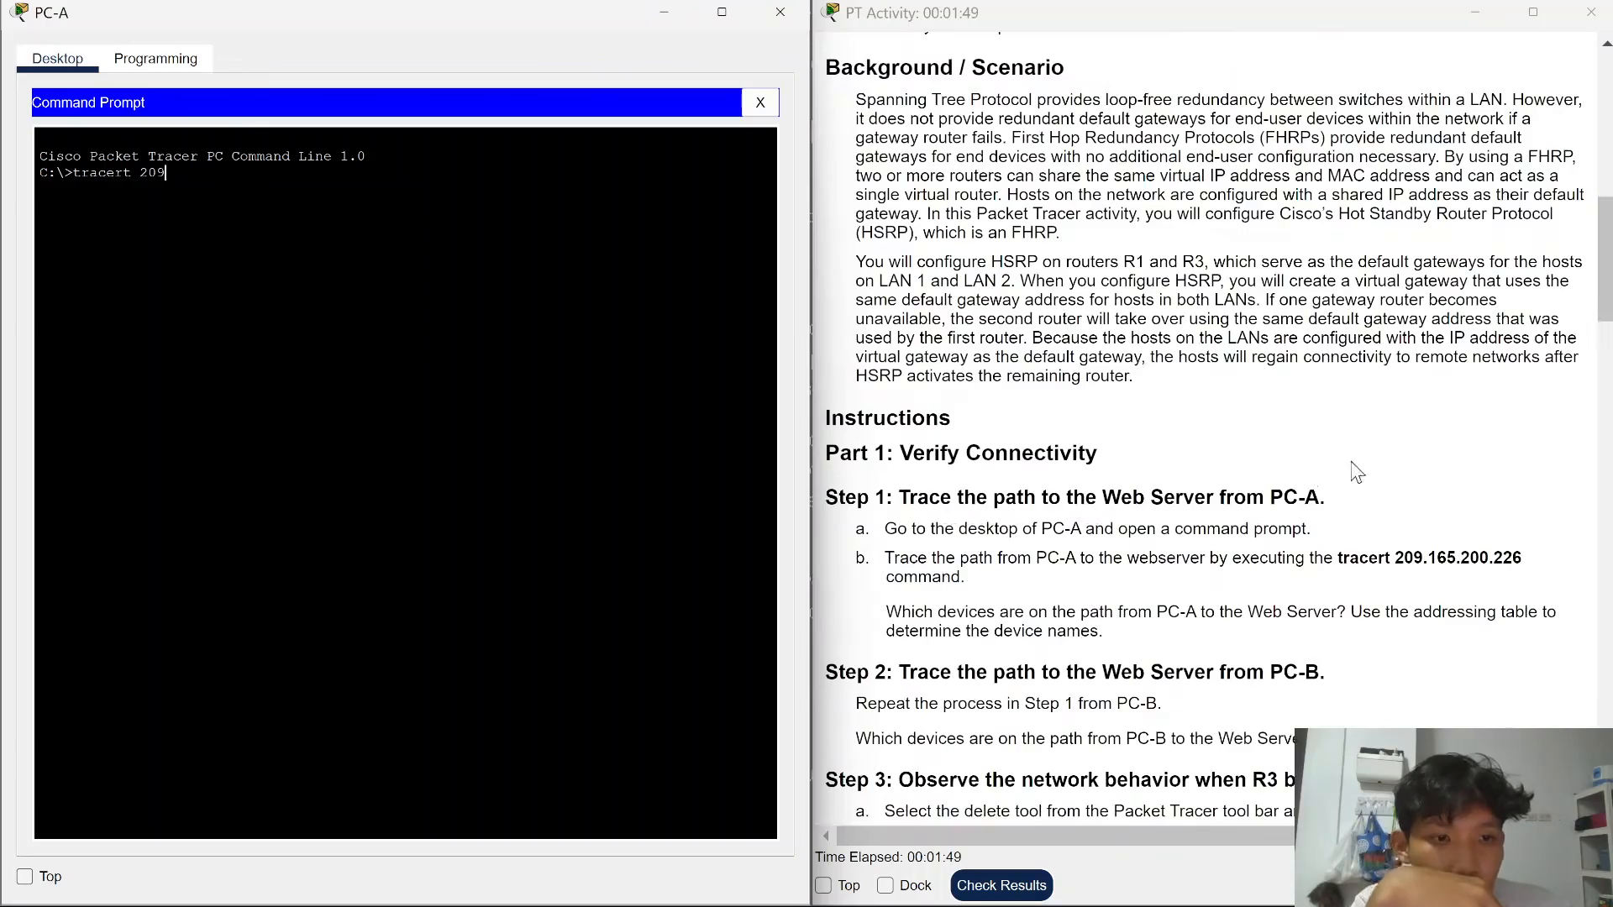
{"action": "scroll", "coordinate": [1344, 412], "scroll_direction": "up", "scroll_amount": 5}
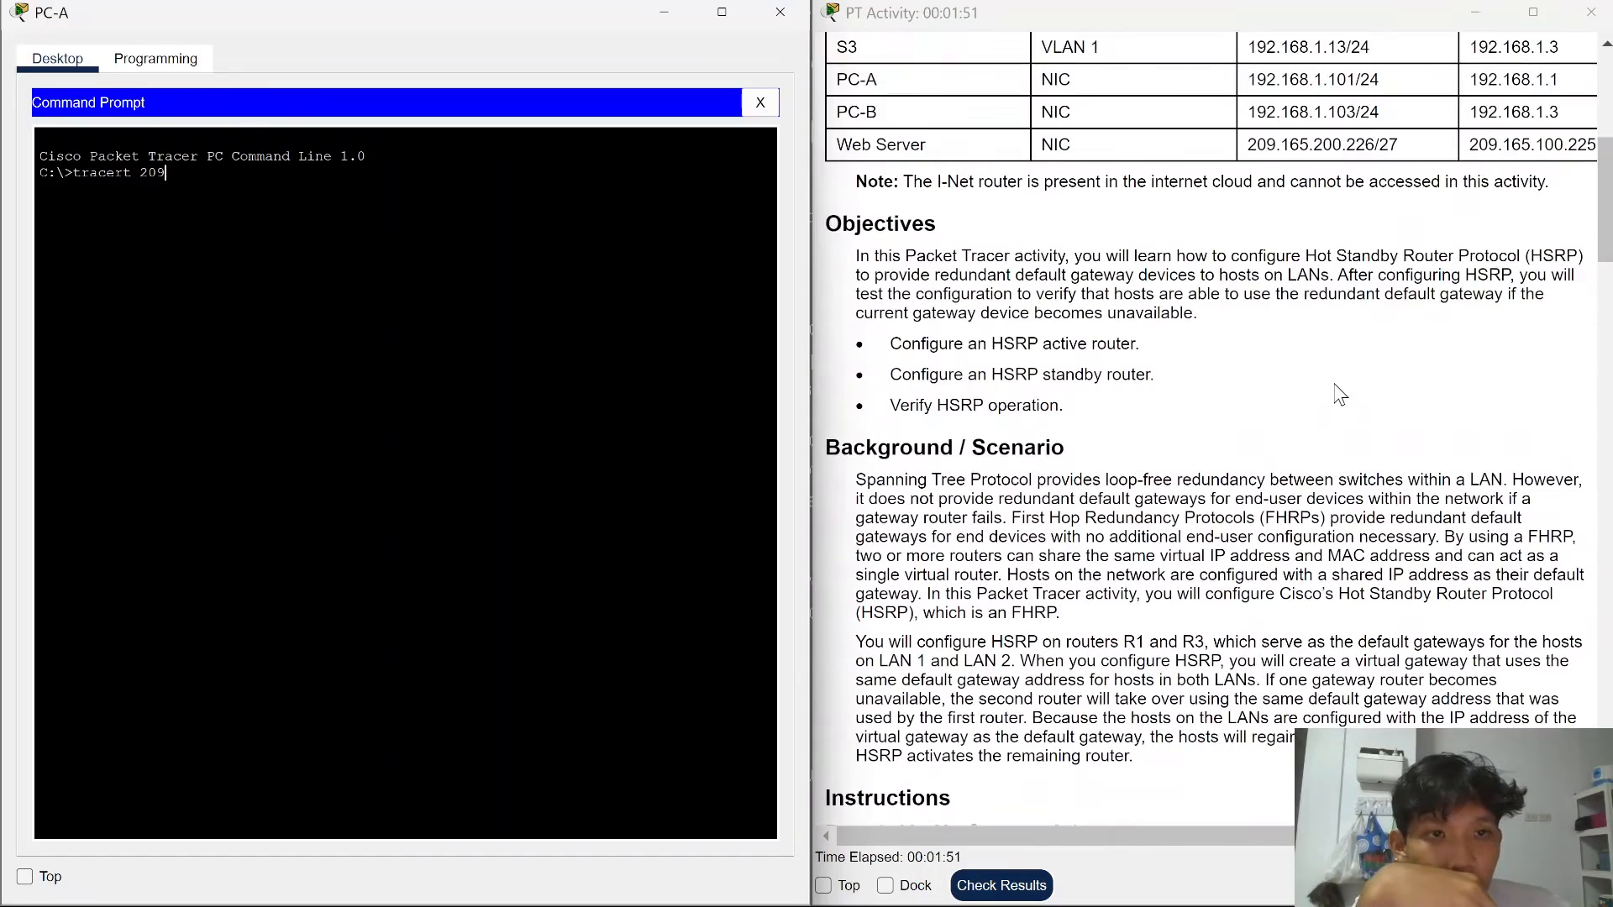
{"action": "scroll", "coordinate": [1348, 403], "scroll_direction": "down", "scroll_amount": 6}
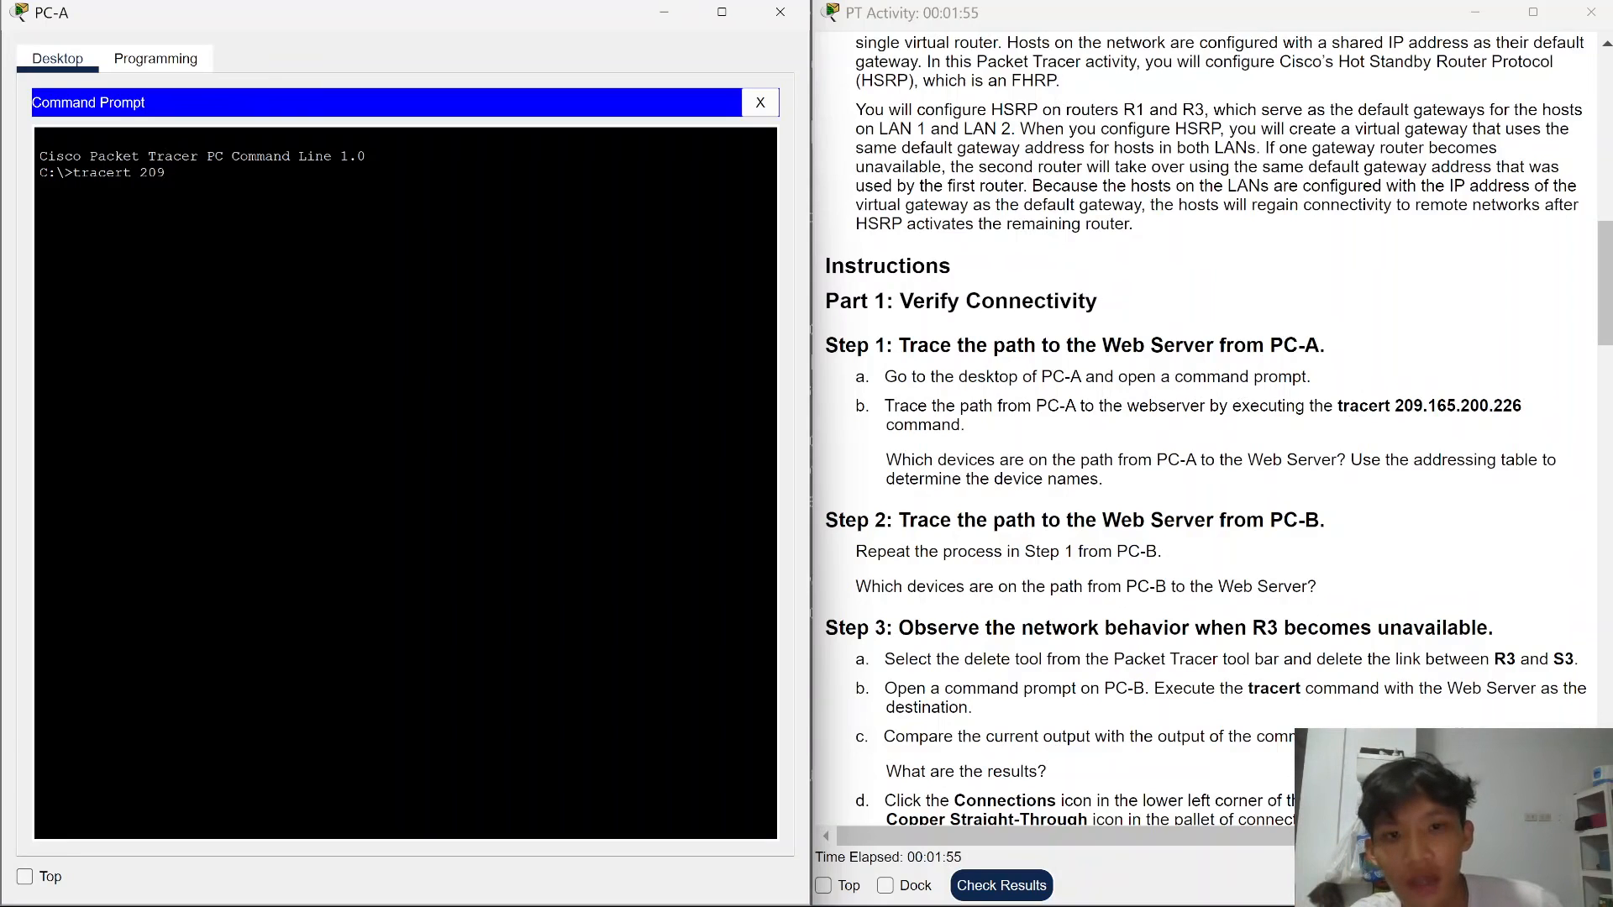
{"action": "type", "text": ".165"}
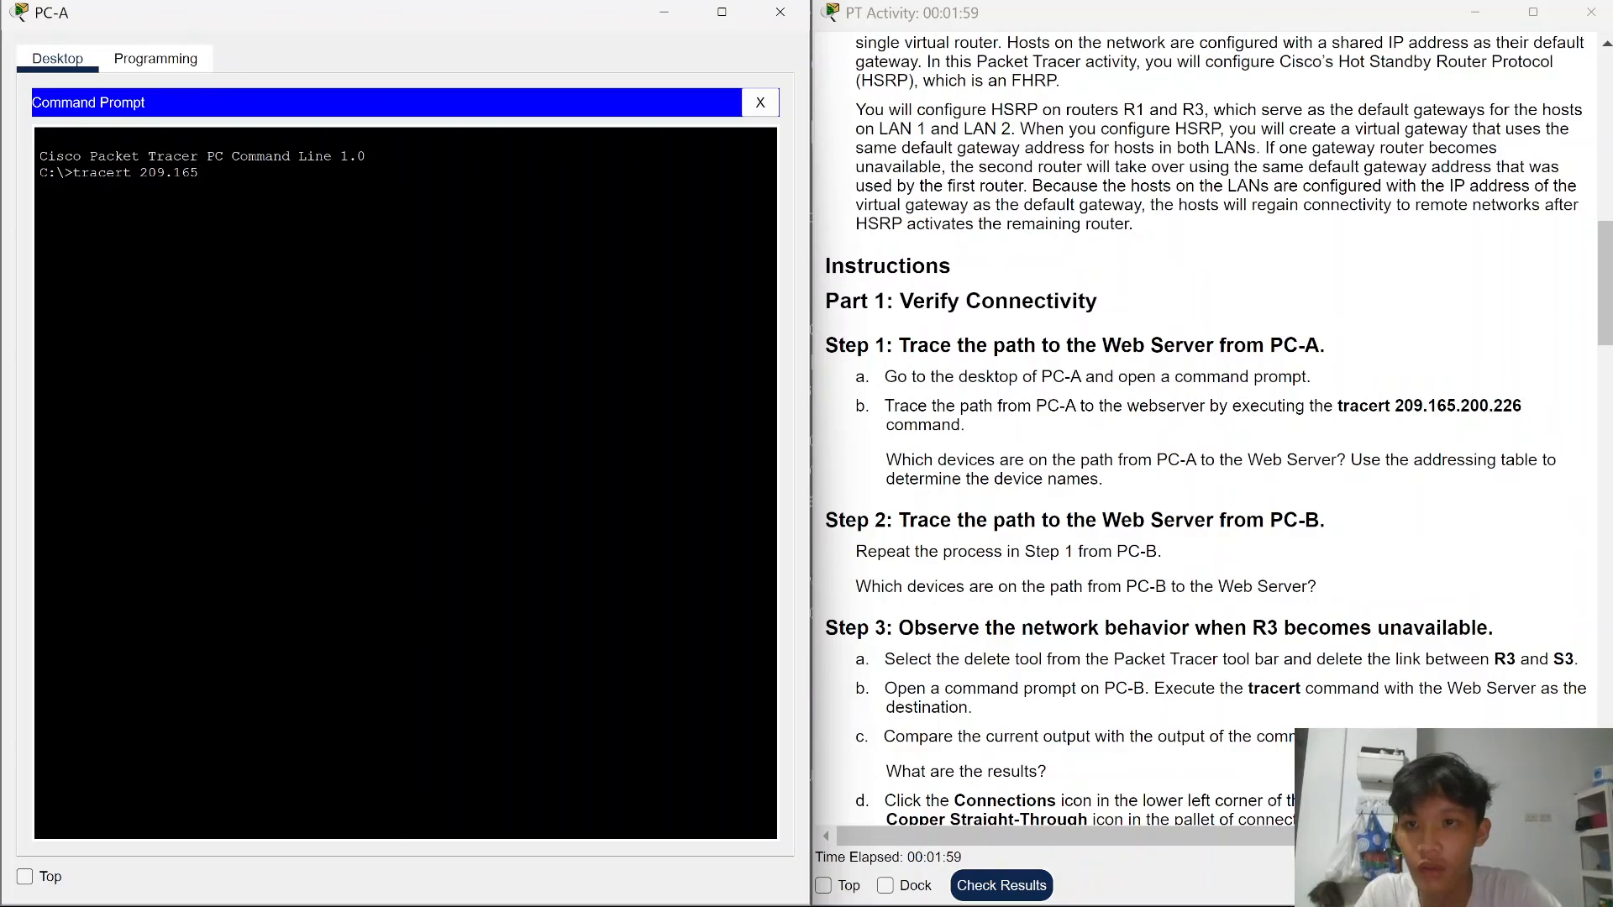
{"action": "type", "text": ".200"}
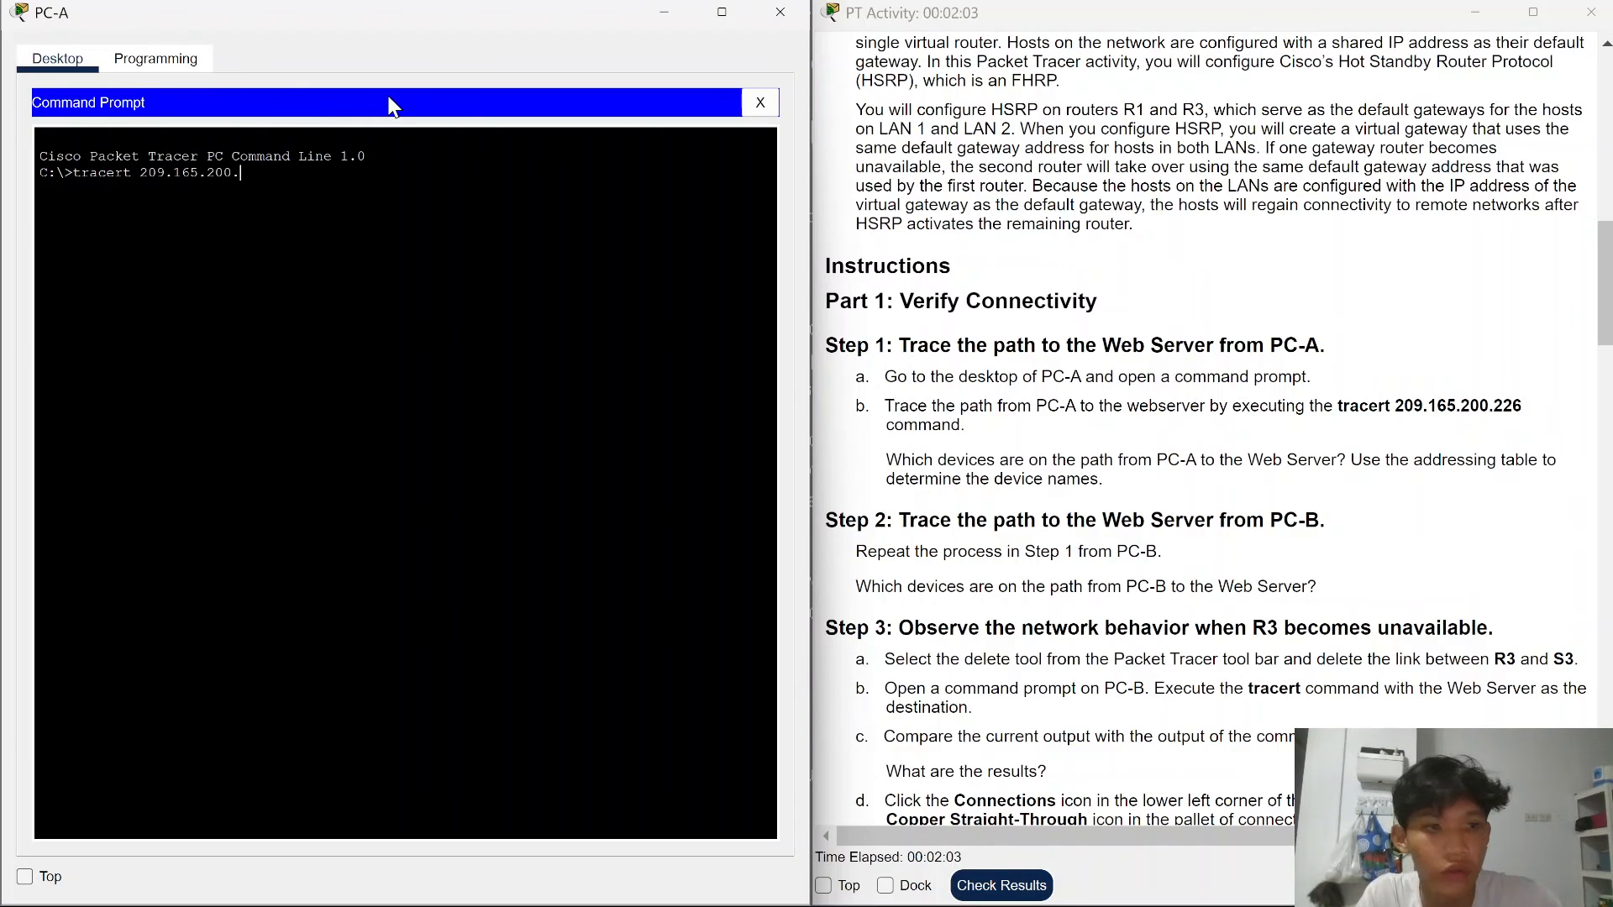
{"action": "type", "text": ".226"}
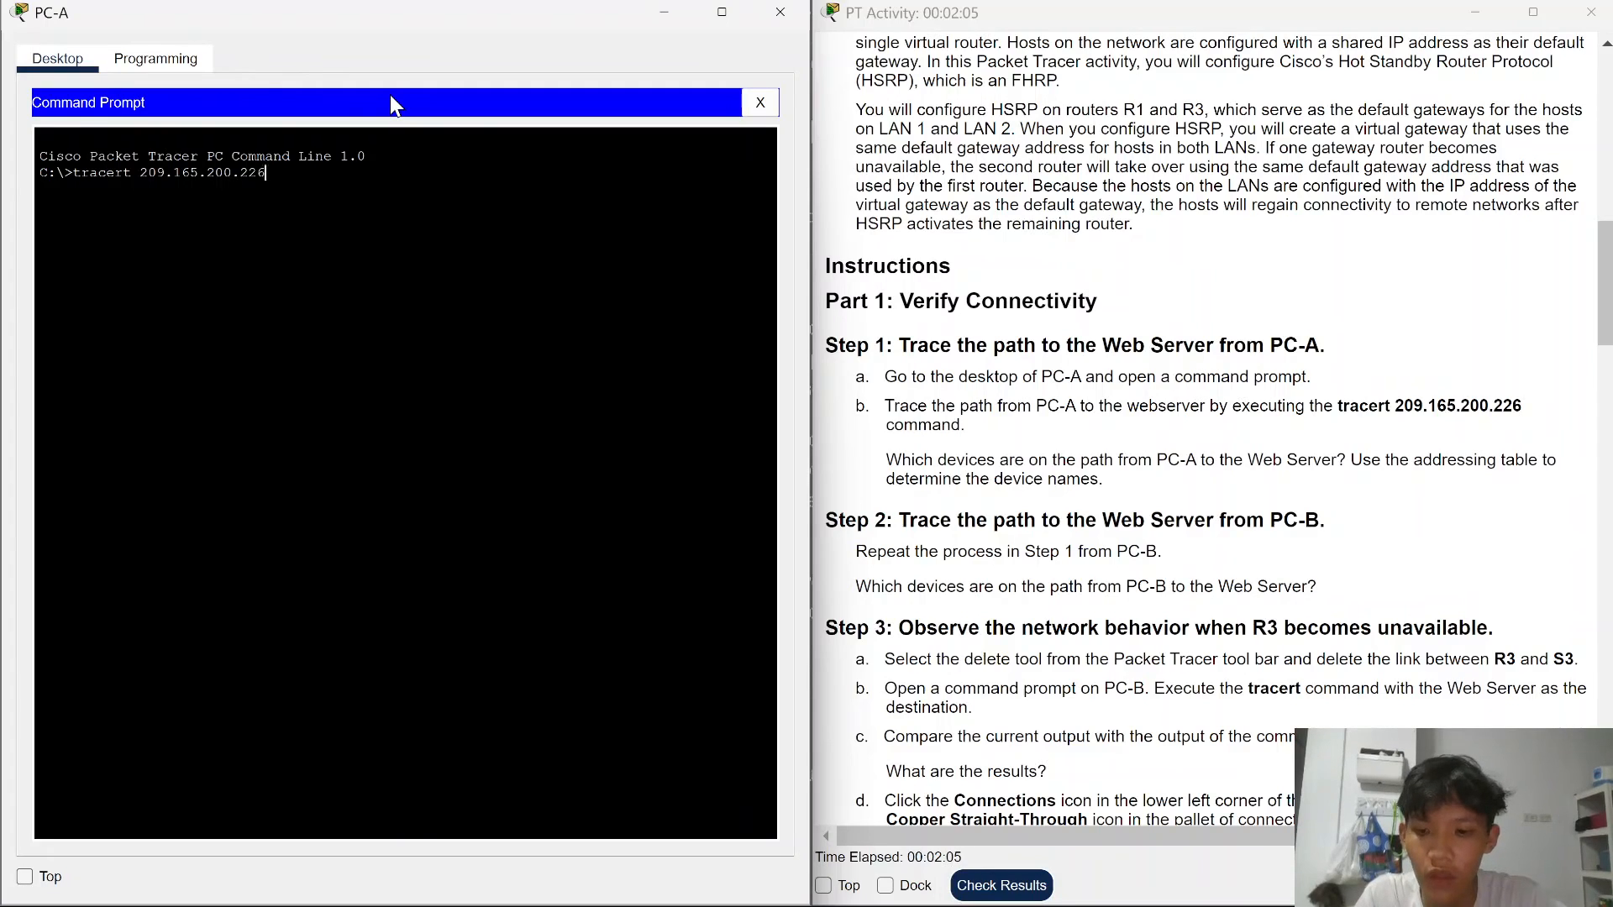
{"action": "key", "text": "Return"}
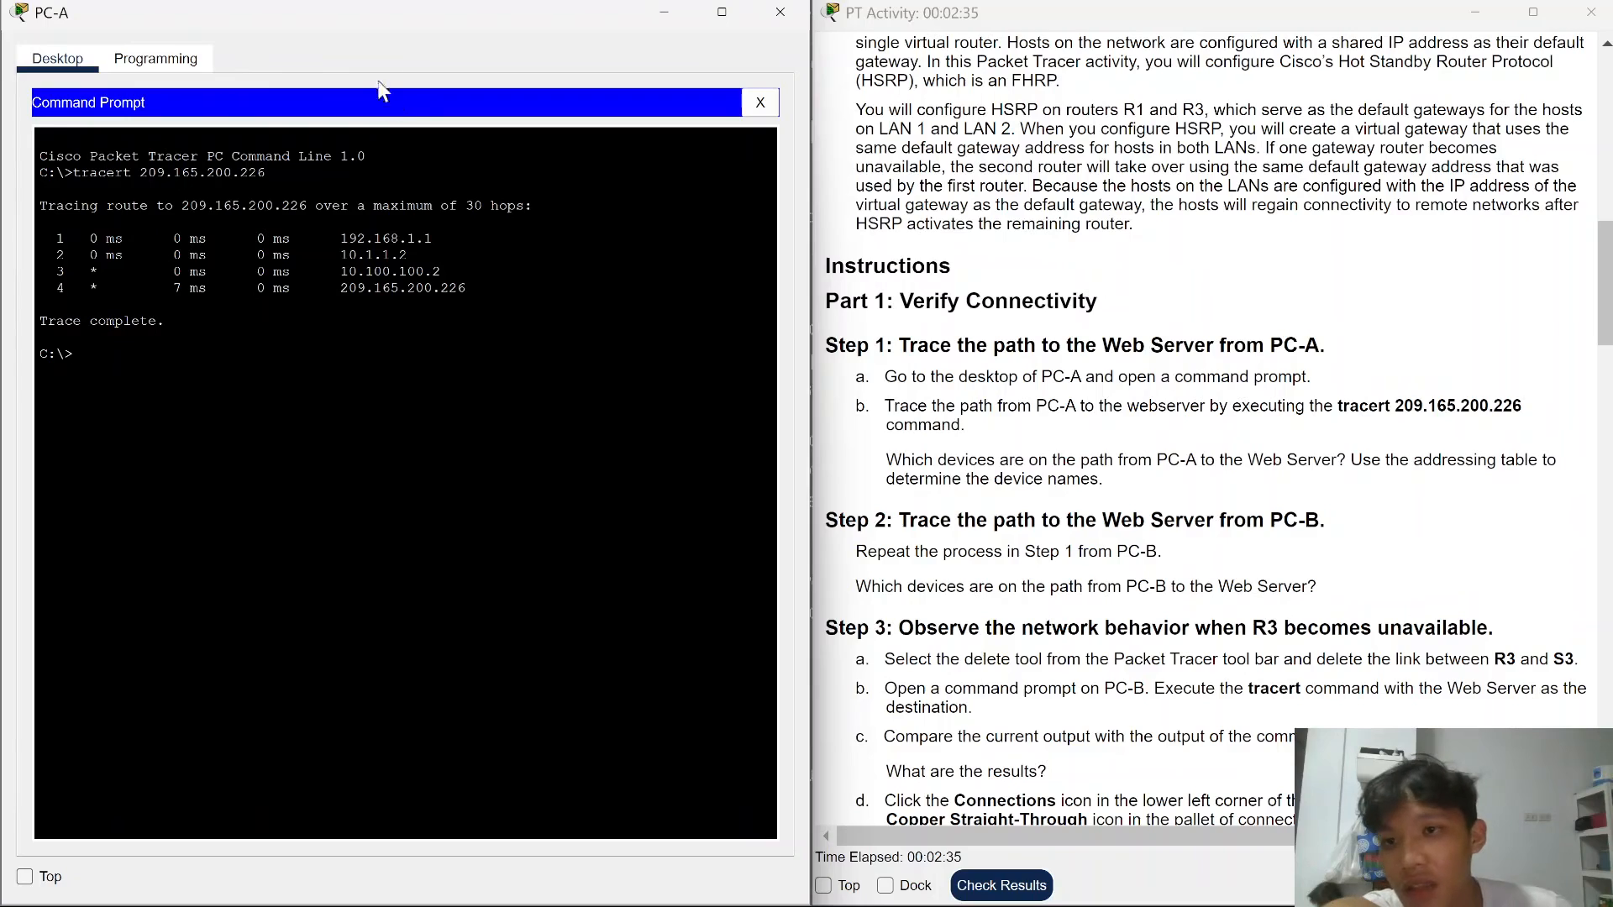
- Compare the hop addresses in PC-A's trace with the addressing table to identify the devices on the path
{"action": "scroll", "coordinate": [1508, 363], "scroll_direction": "up", "scroll_amount": 15}
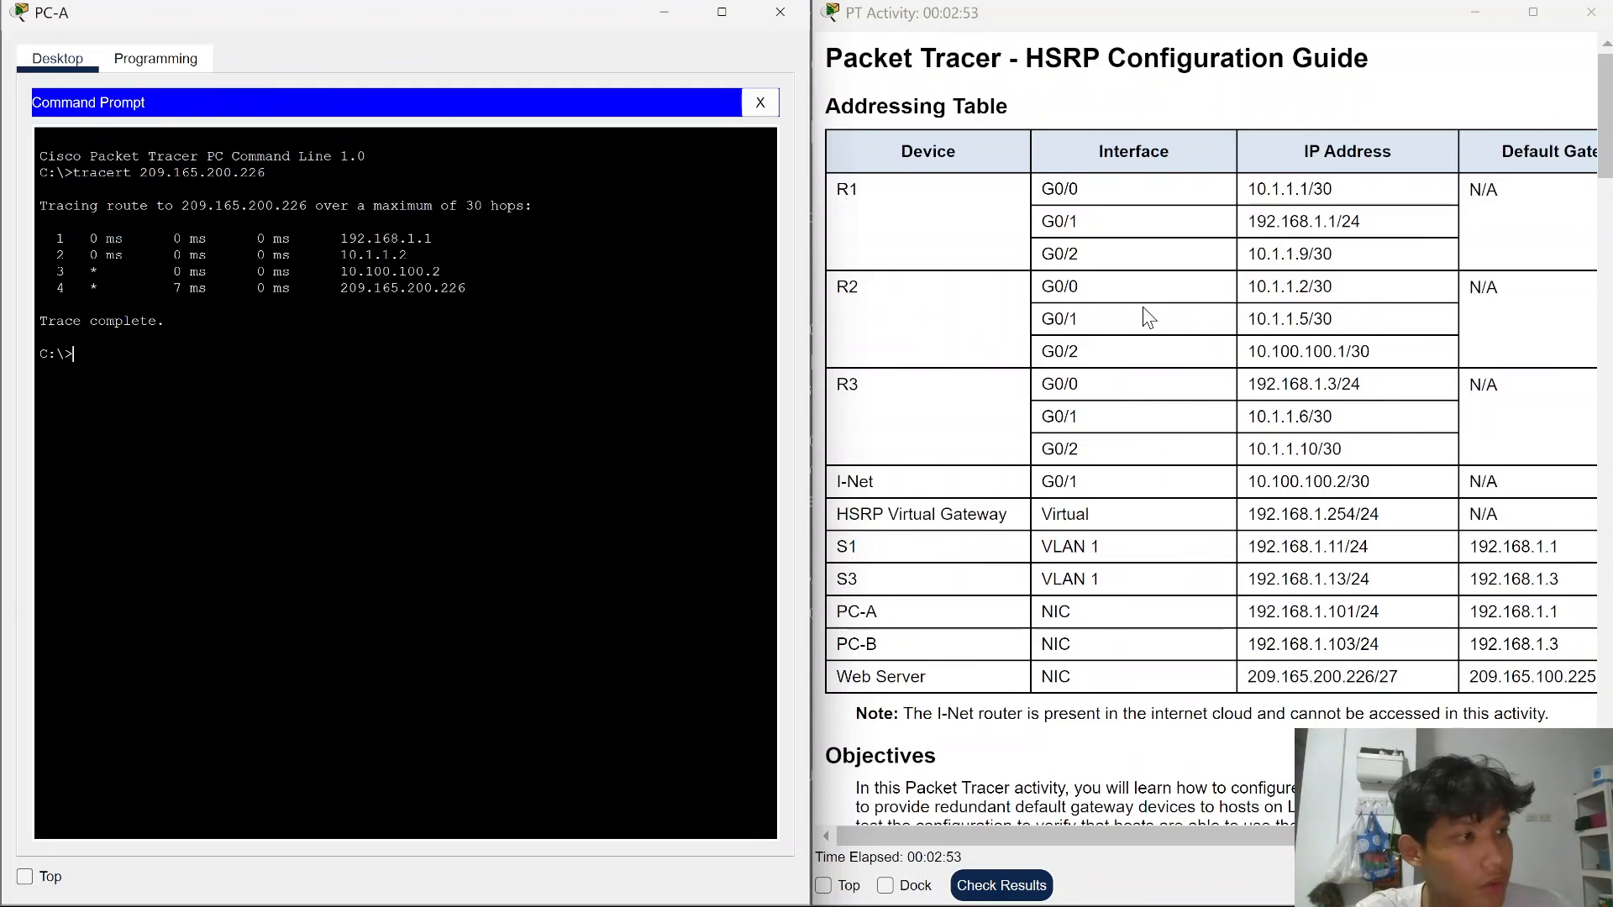
{"action": "scroll", "coordinate": [1130, 387], "scroll_direction": "down", "scroll_amount": 15}
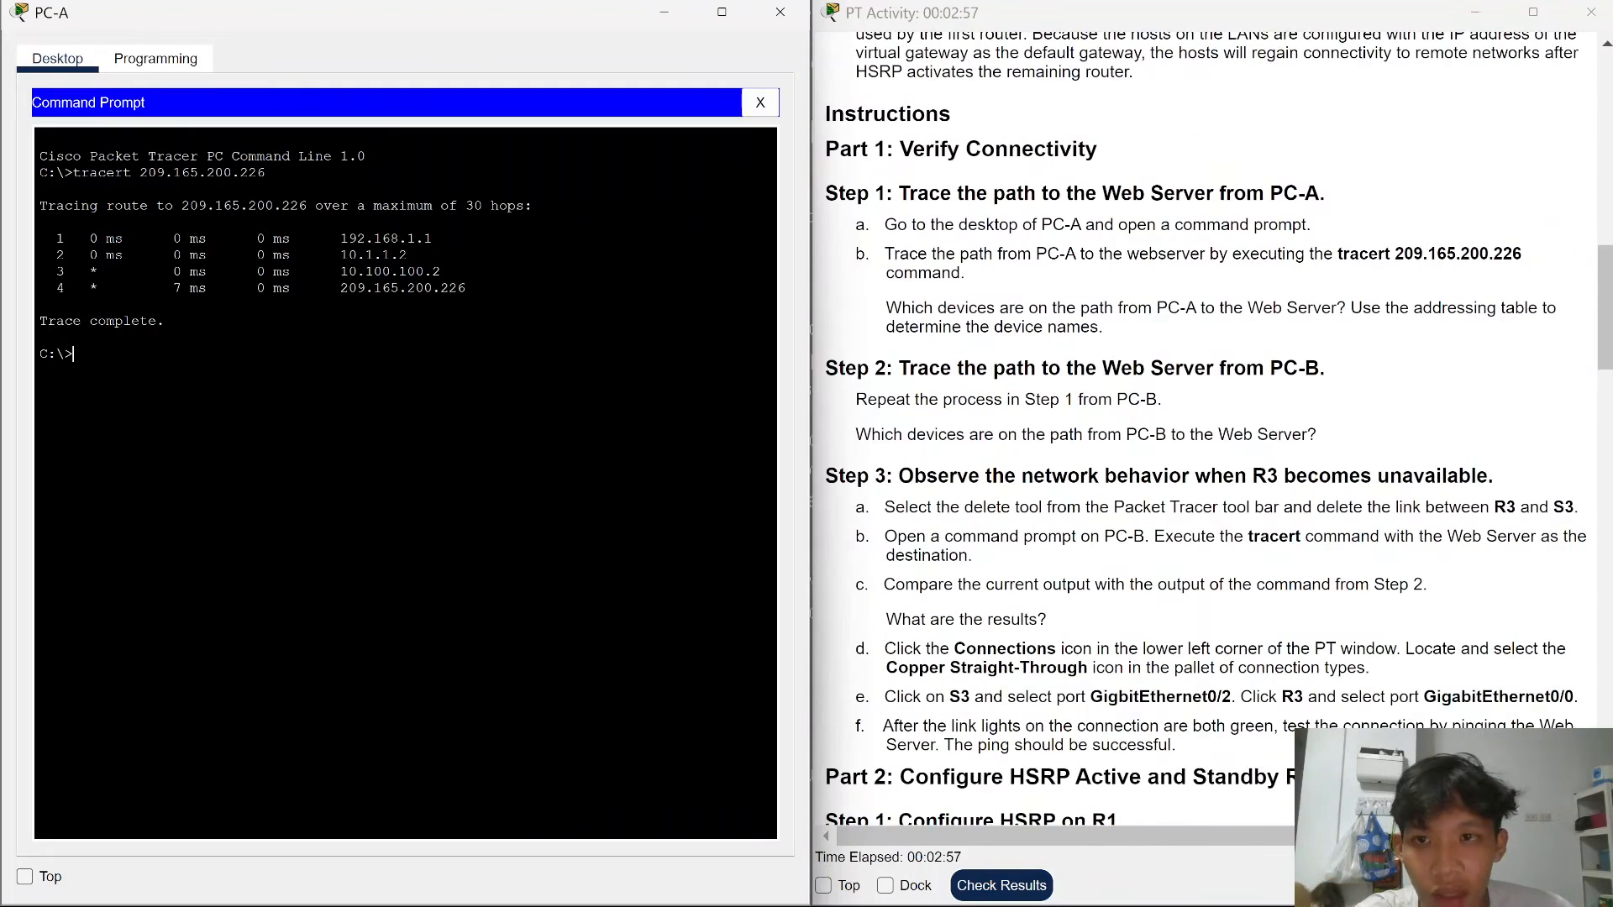
{"action": "scroll", "coordinate": [1209, 429], "scroll_direction": "up", "scroll_amount": 1}
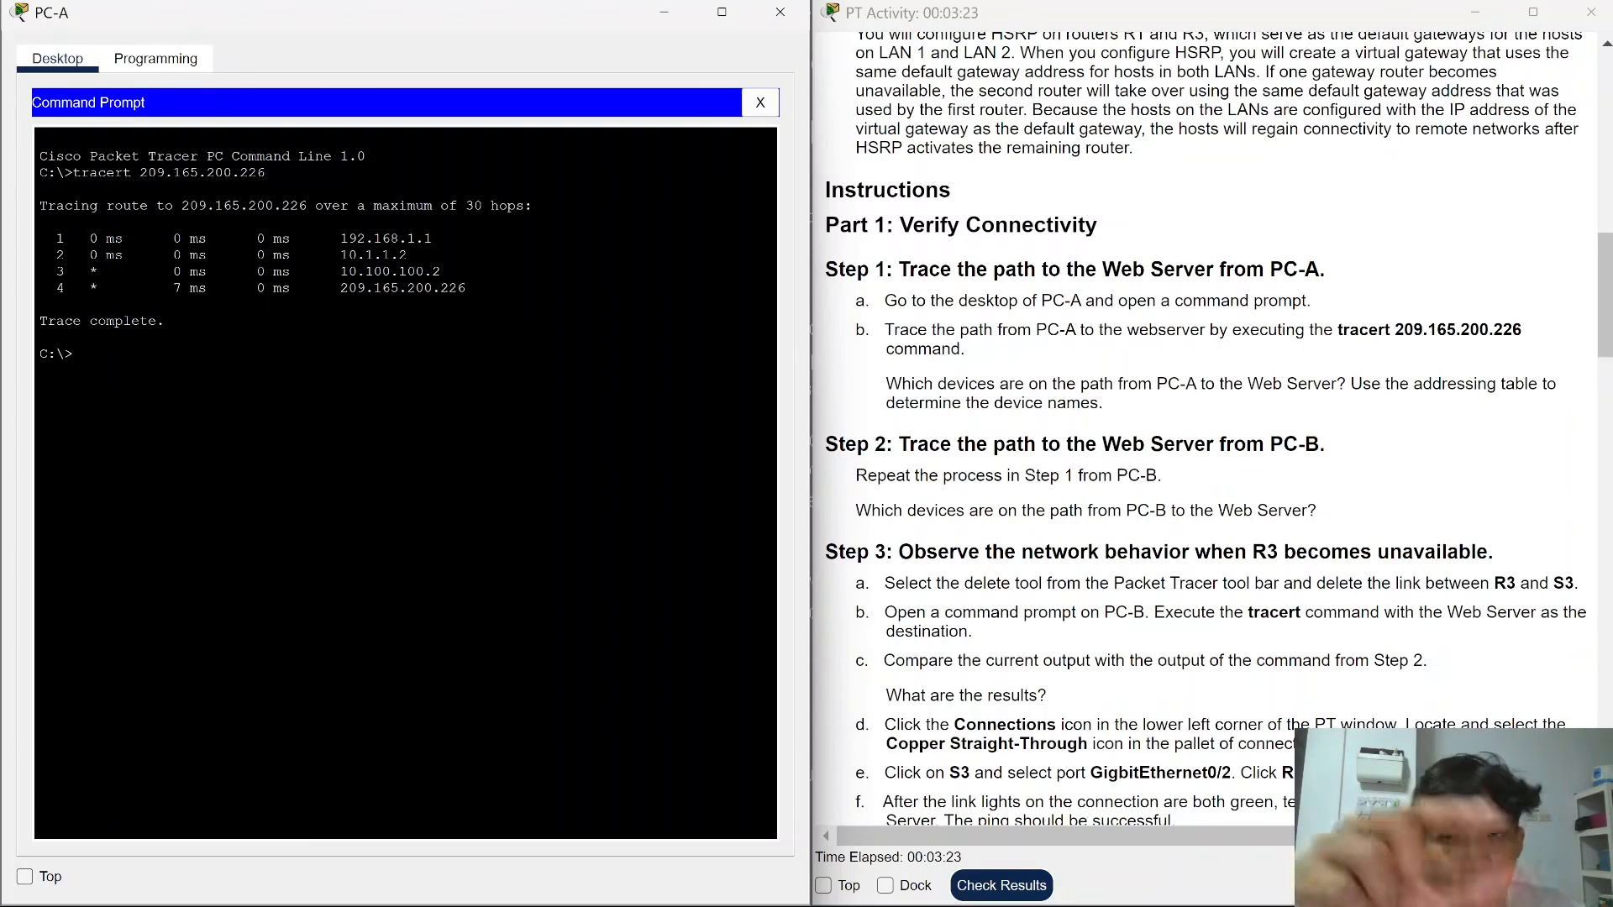
- Minimize the PC-A window, then close the 7.4.1 Implement DHCPv4 project and save its changes
{"action": "left_click", "coordinate": [663, 13]}
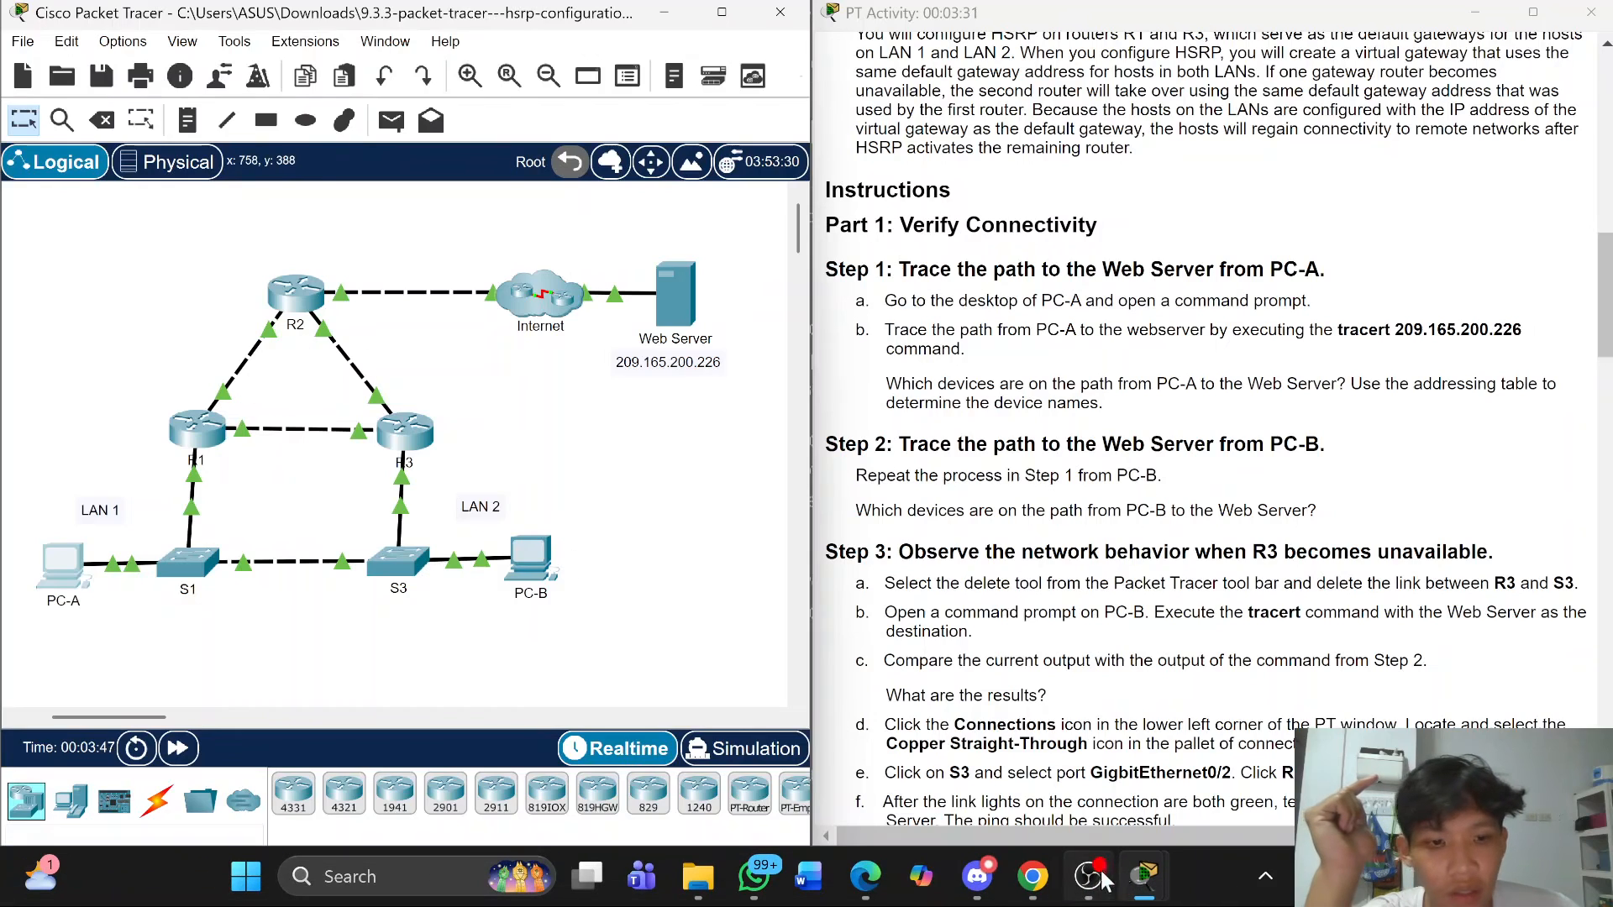
{"action": "mouse_move", "coordinate": [1140, 882]}
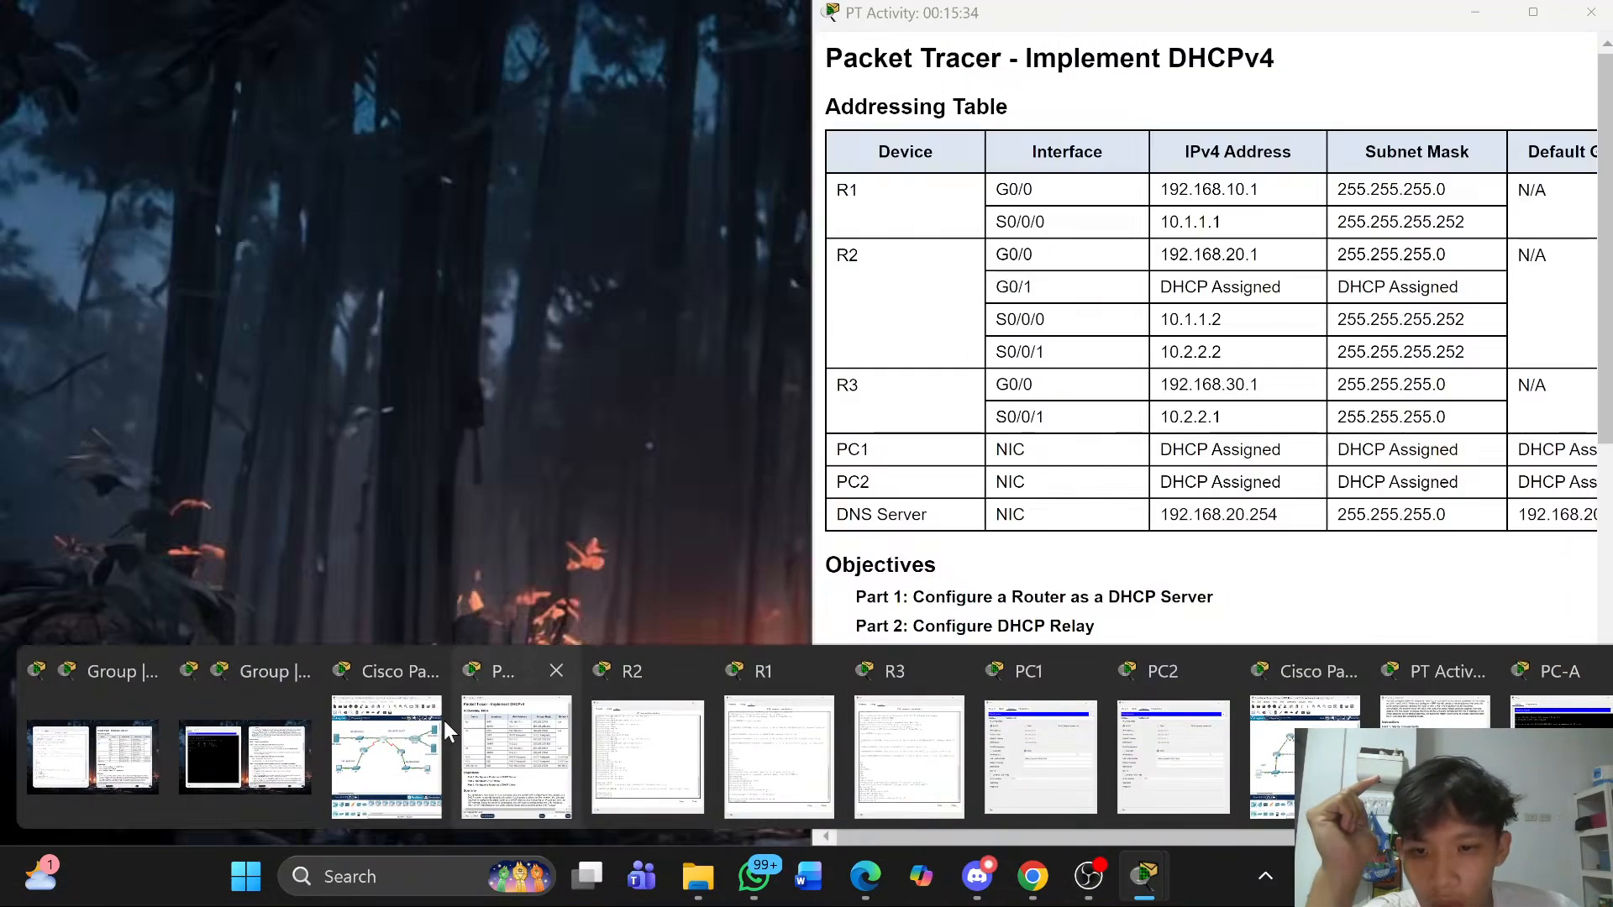
{"action": "mouse_move", "coordinate": [431, 734]}
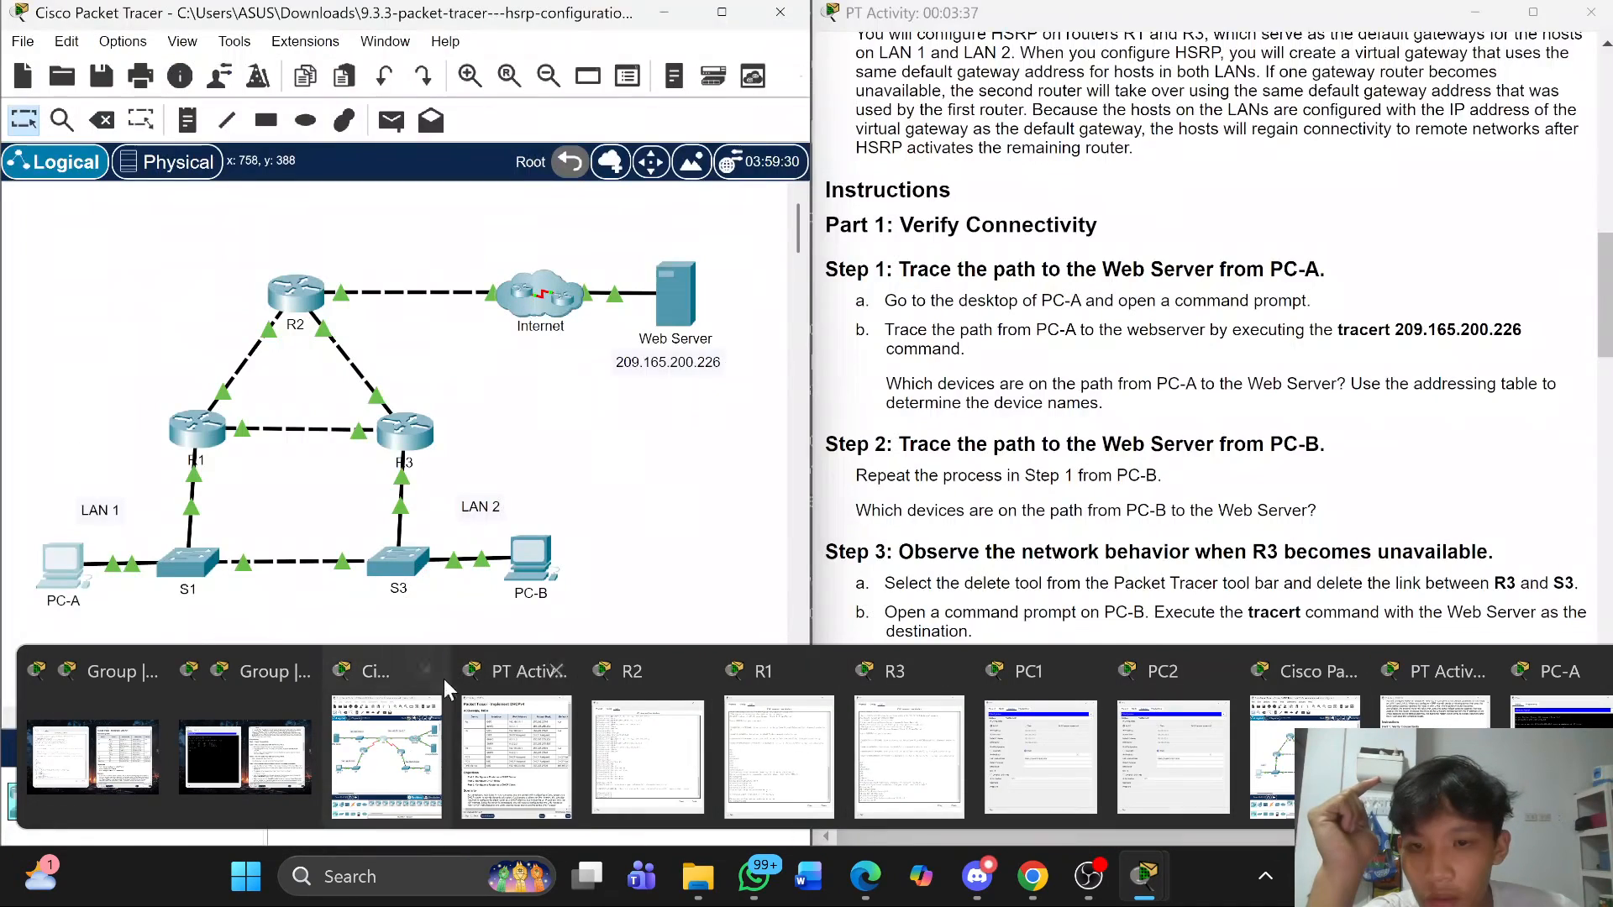
{"action": "left_click", "coordinate": [1476, 14]}
{"action": "left_click", "coordinate": [780, 19]}
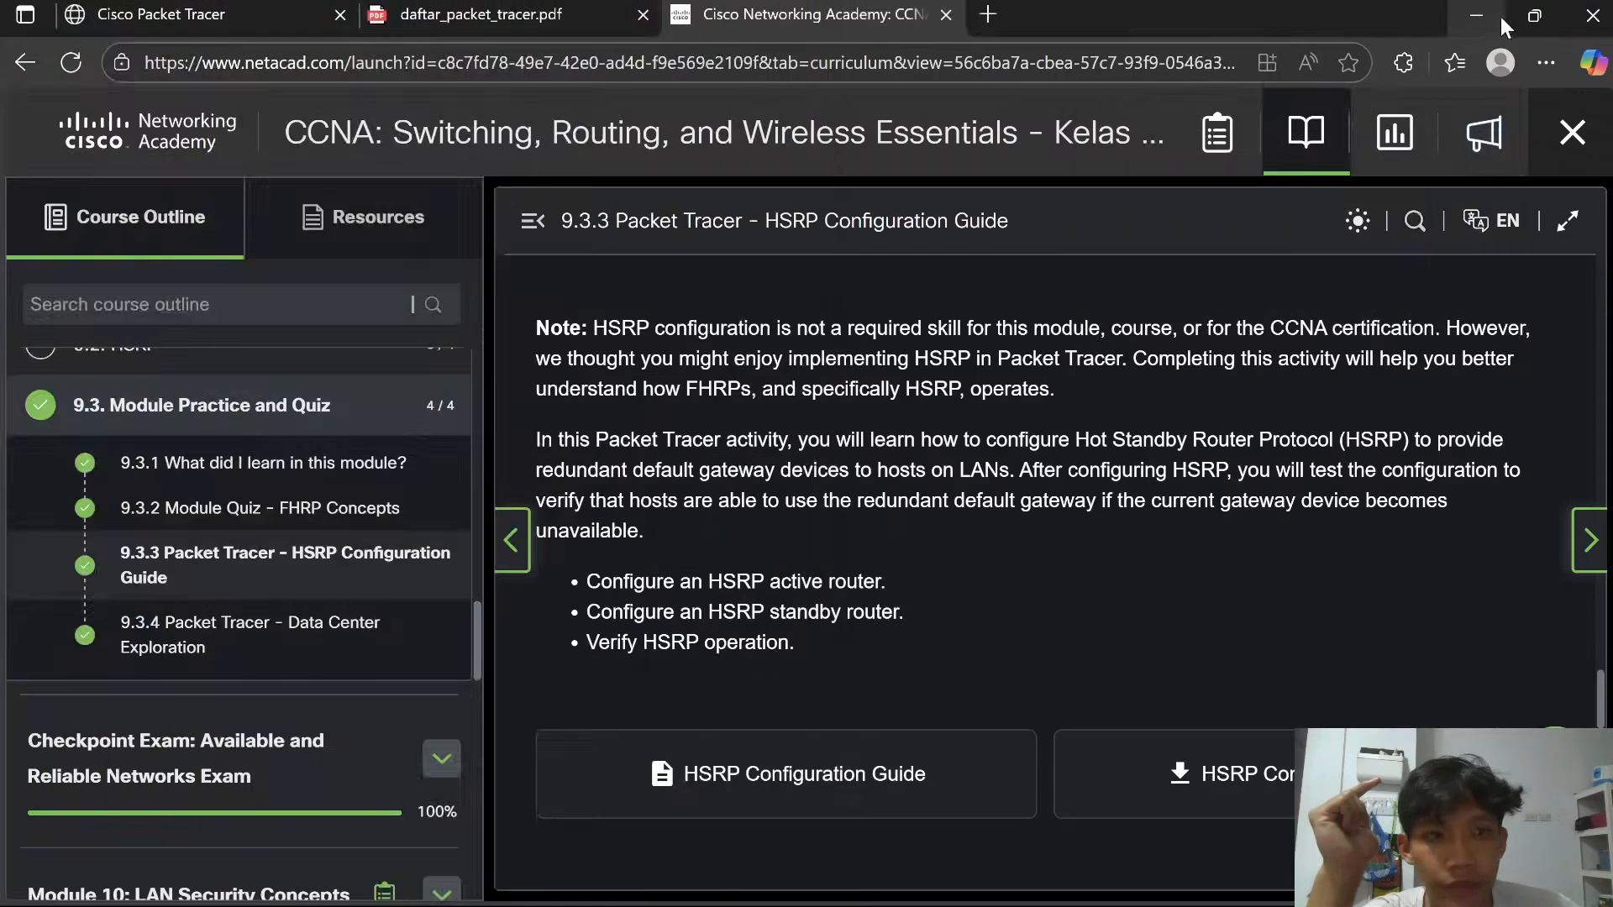
{"action": "left_click", "coordinate": [1476, 15]}
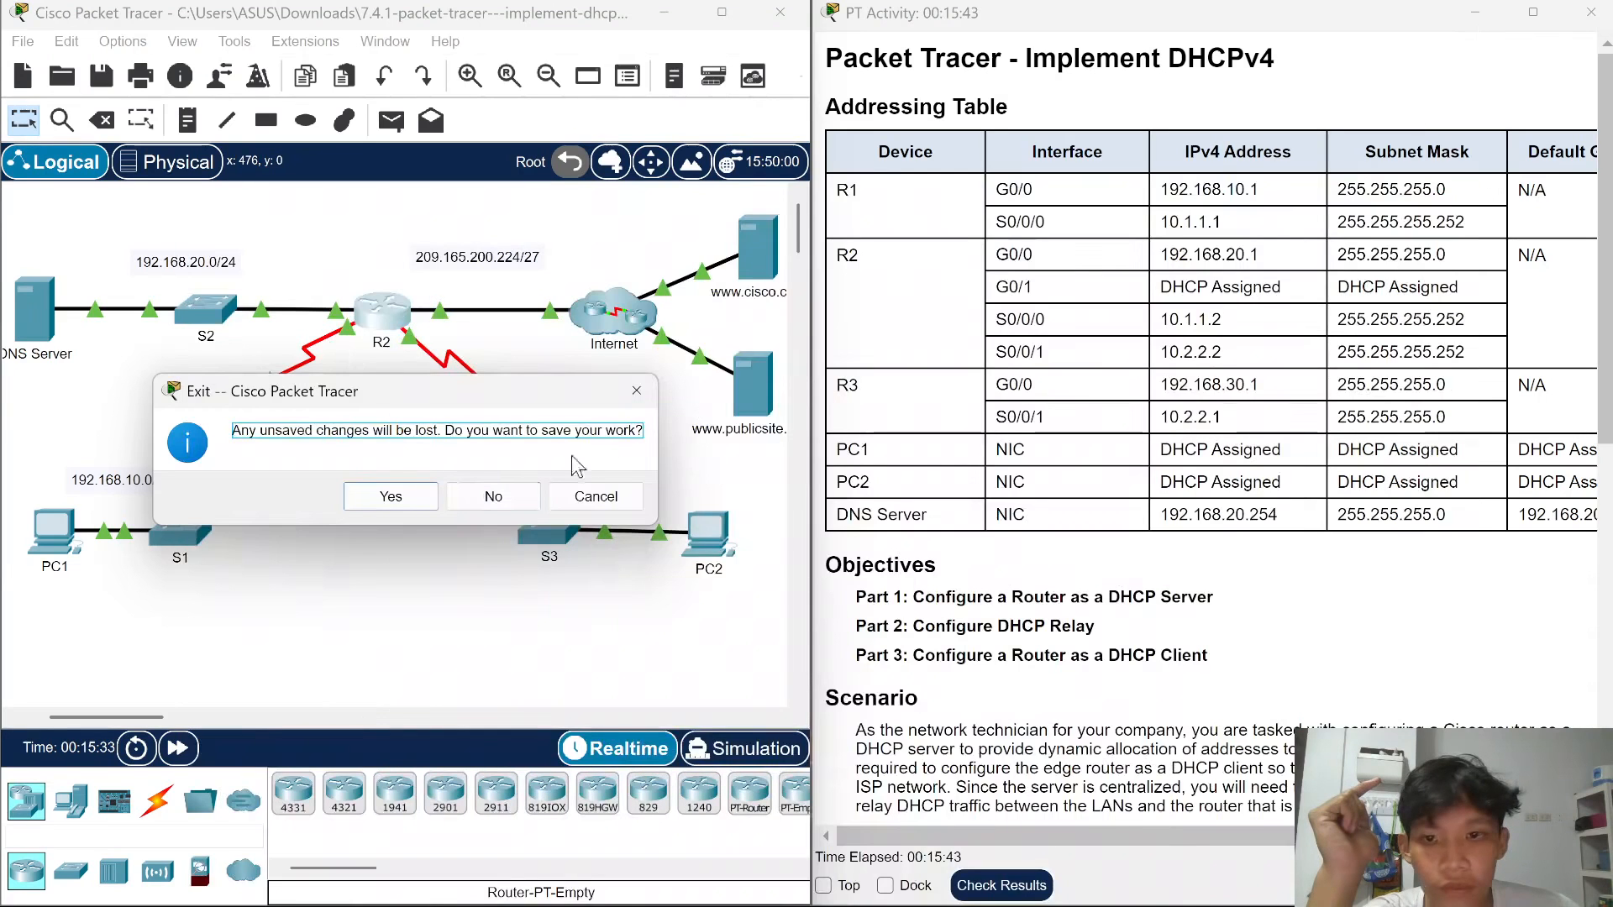
{"action": "left_click", "coordinate": [391, 497]}
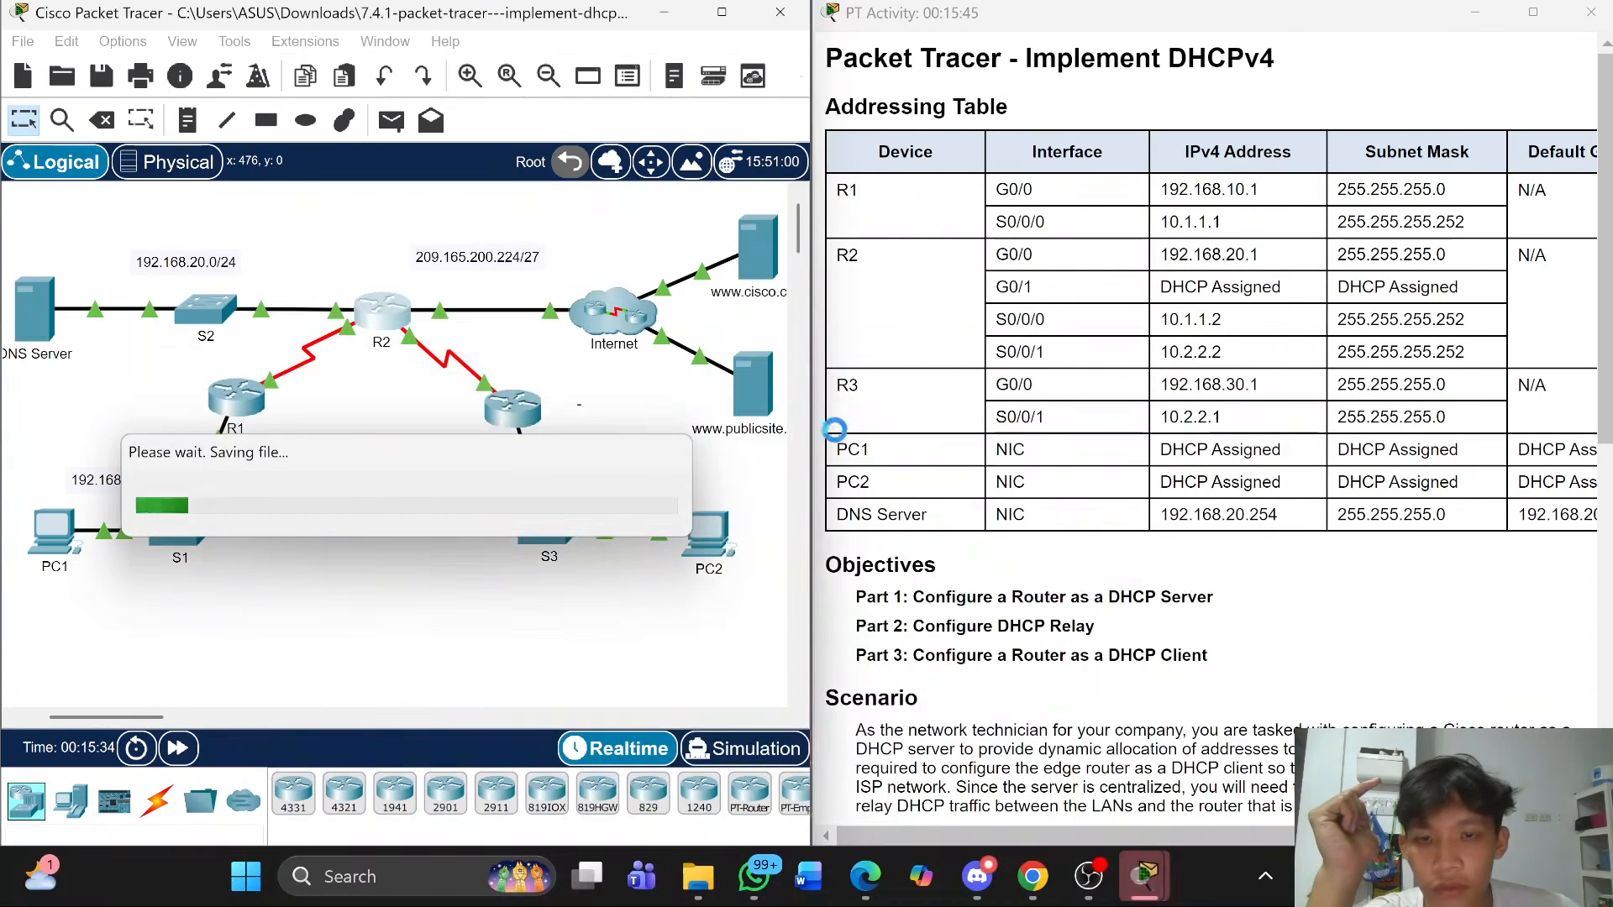
- Bring back the PC-A window undocked and restore the 9.3.3 HSRP topology window
{"action": "mouse_move", "coordinate": [1145, 872]}
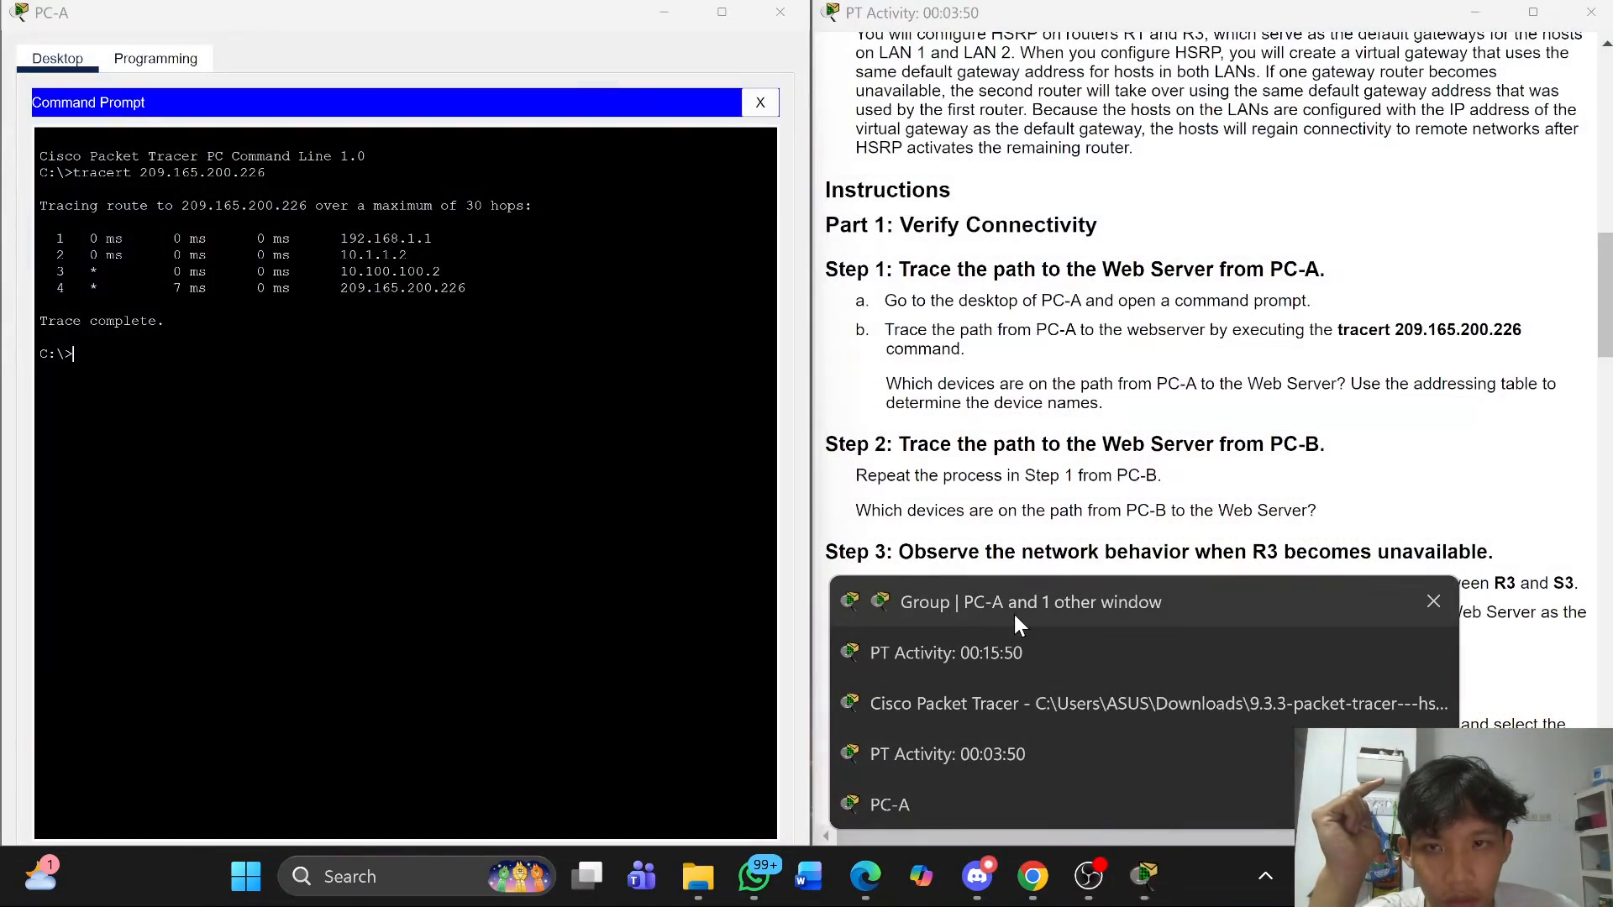
{"action": "left_click", "coordinate": [1013, 612]}
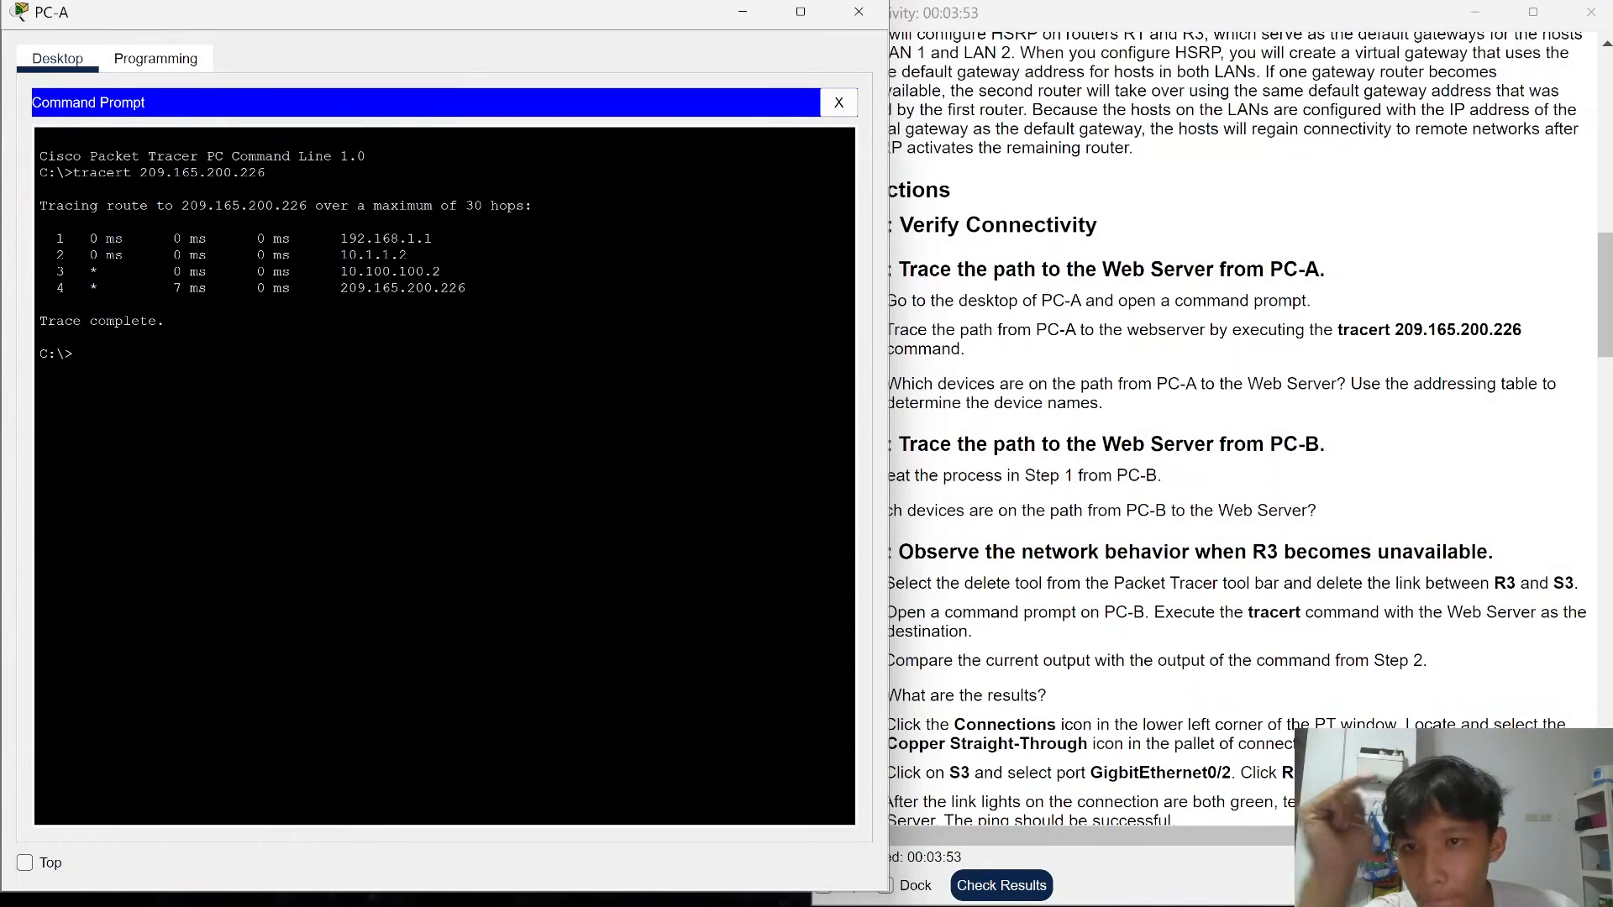
{"action": "left_click_drag", "start_coordinate": [458, 17], "coordinate": [1023, 71]}
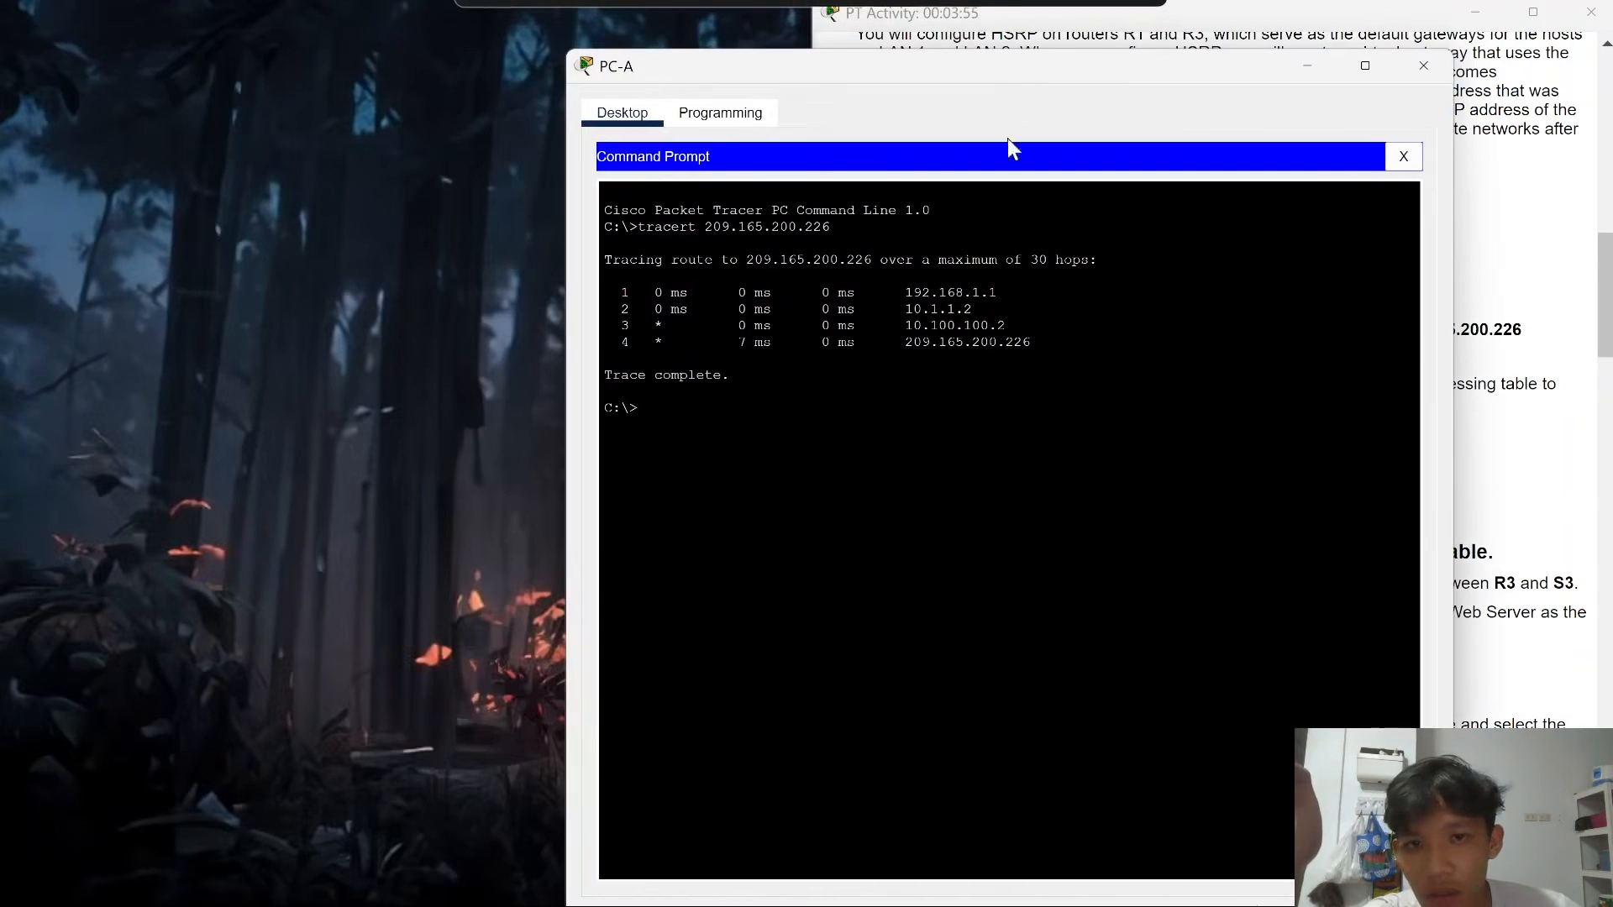
{"action": "mouse_move", "coordinate": [1162, 895]}
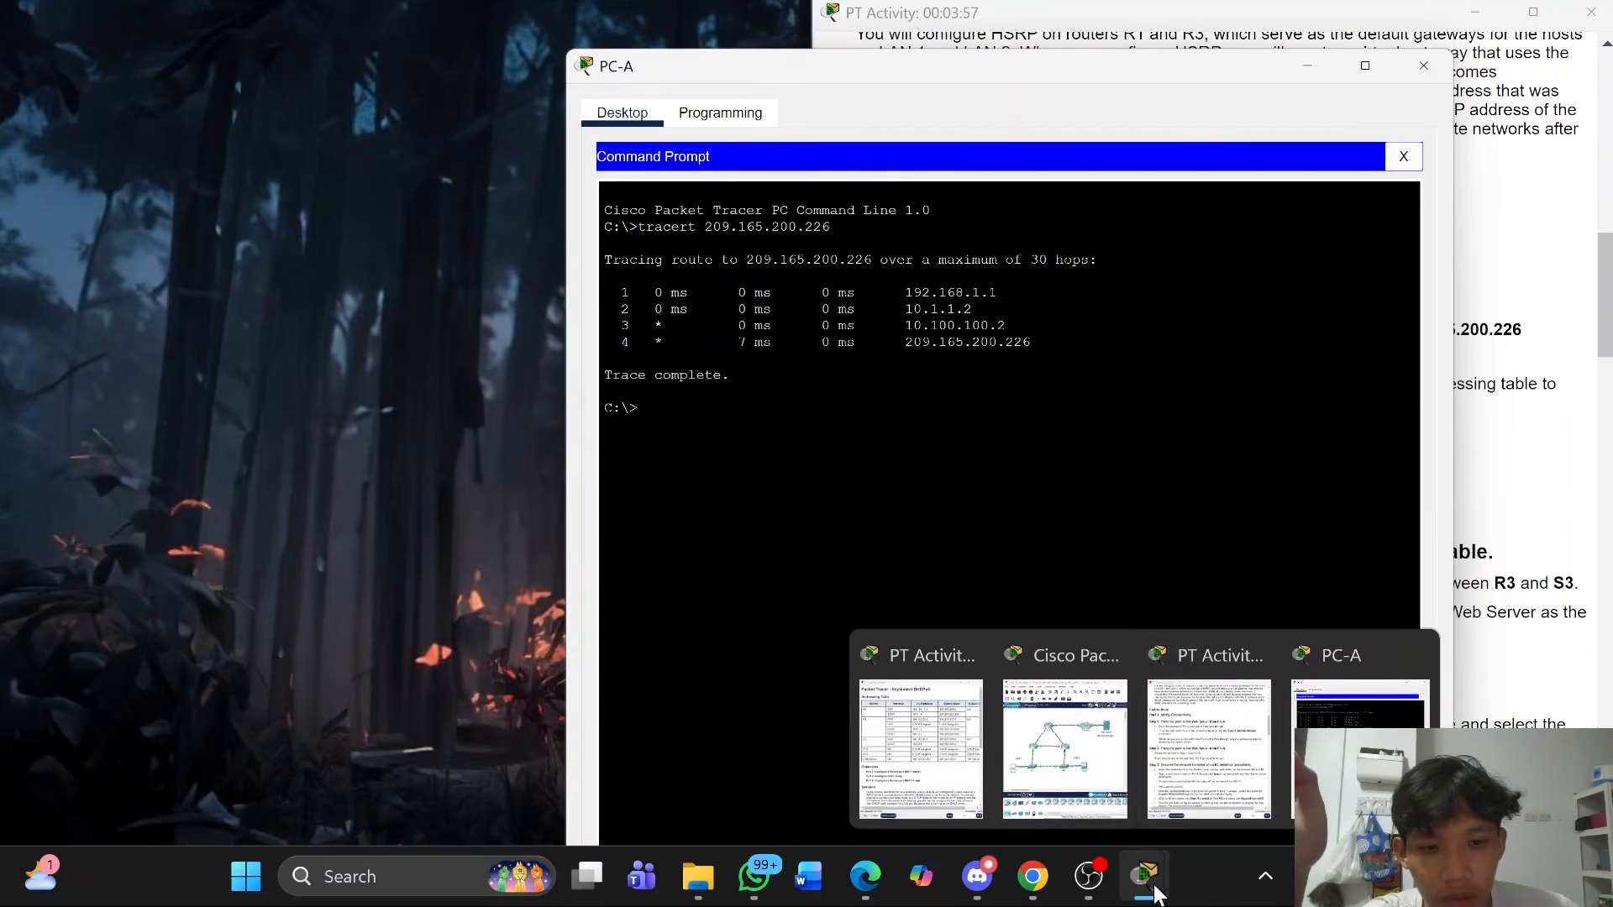
{"action": "left_click", "coordinate": [1066, 739]}
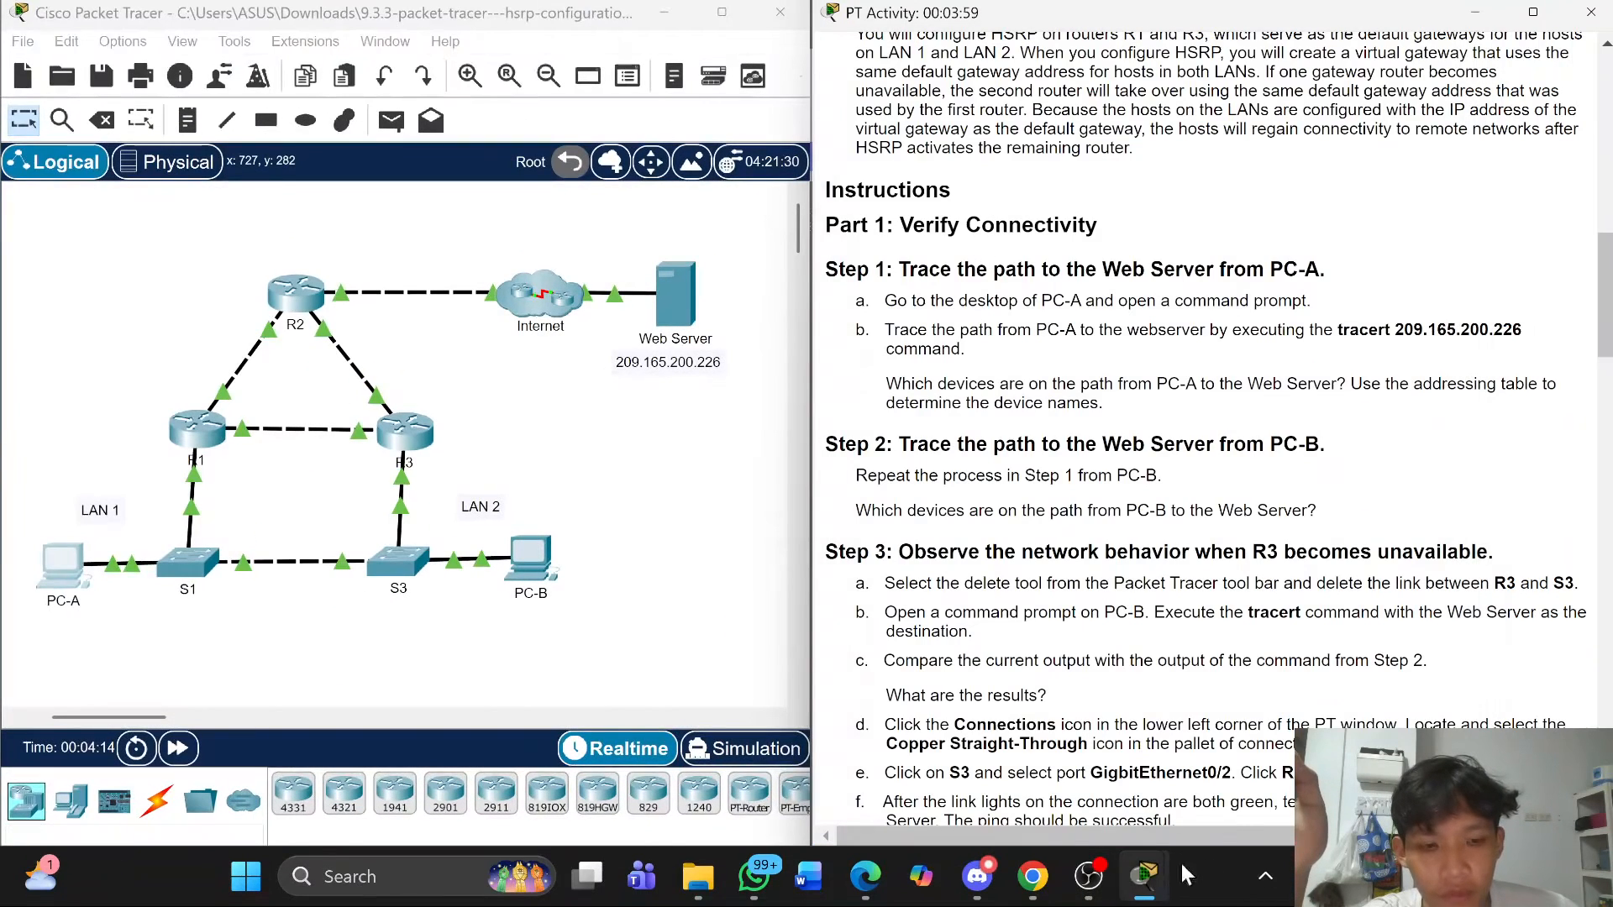
- Bring PC-A's Command Prompt window to the front and place it over the network topology
{"action": "mouse_move", "coordinate": [1150, 873]}
{"action": "left_click", "coordinate": [1344, 756]}
{"action": "left_click_drag", "start_coordinate": [1101, 58], "coordinate": [1192, 42]}
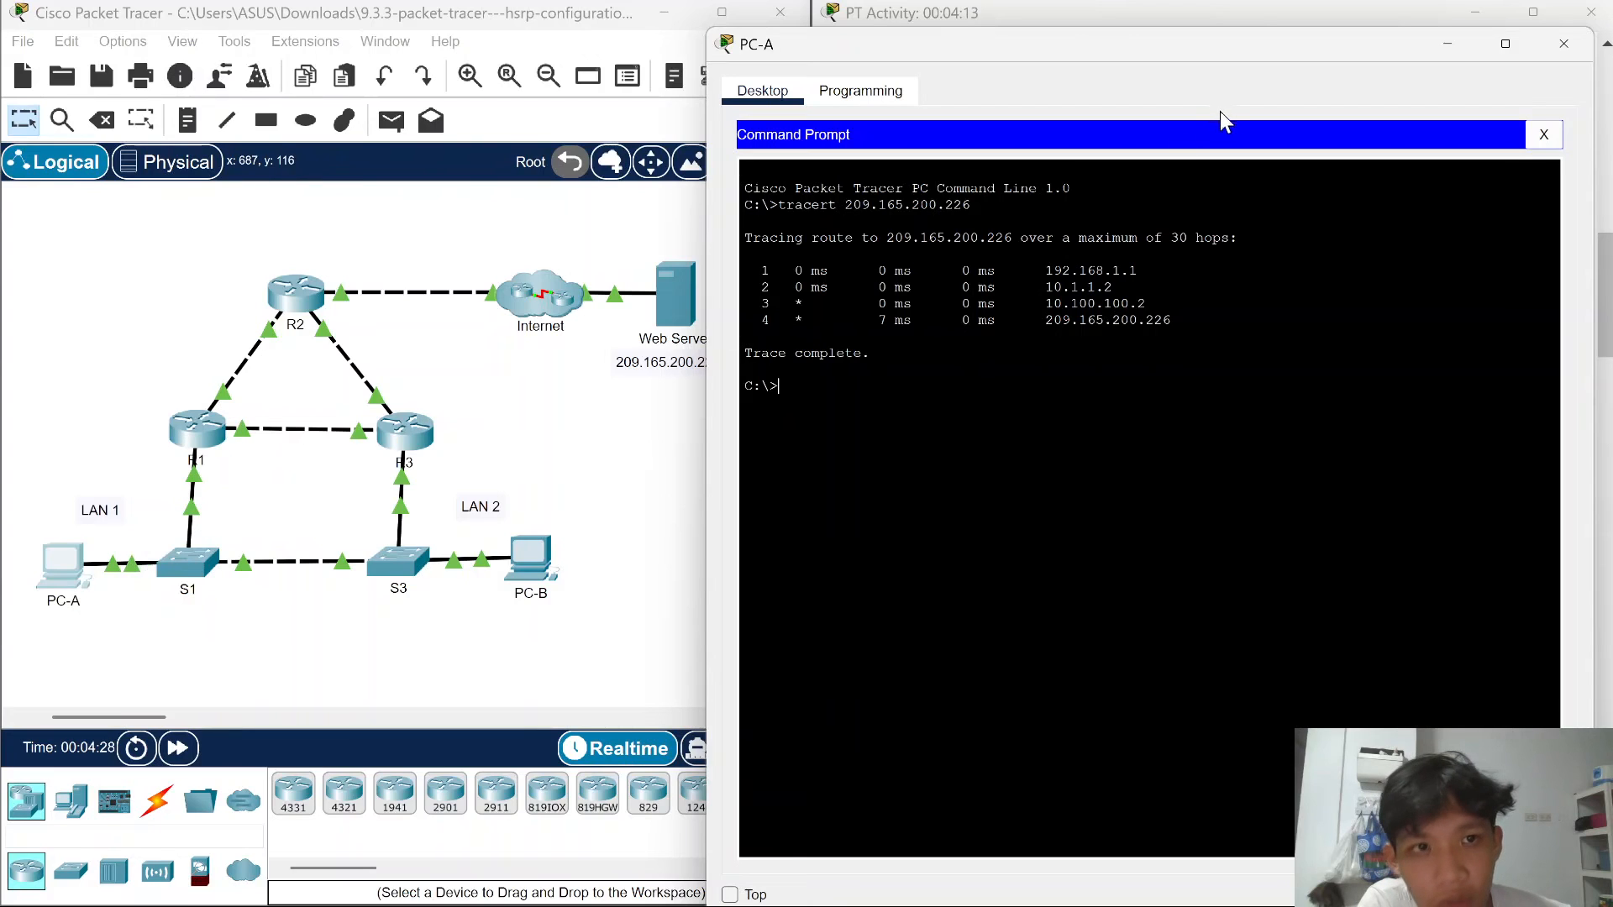
{"action": "left_click_drag", "start_coordinate": [1231, 52], "coordinate": [533, 74]}
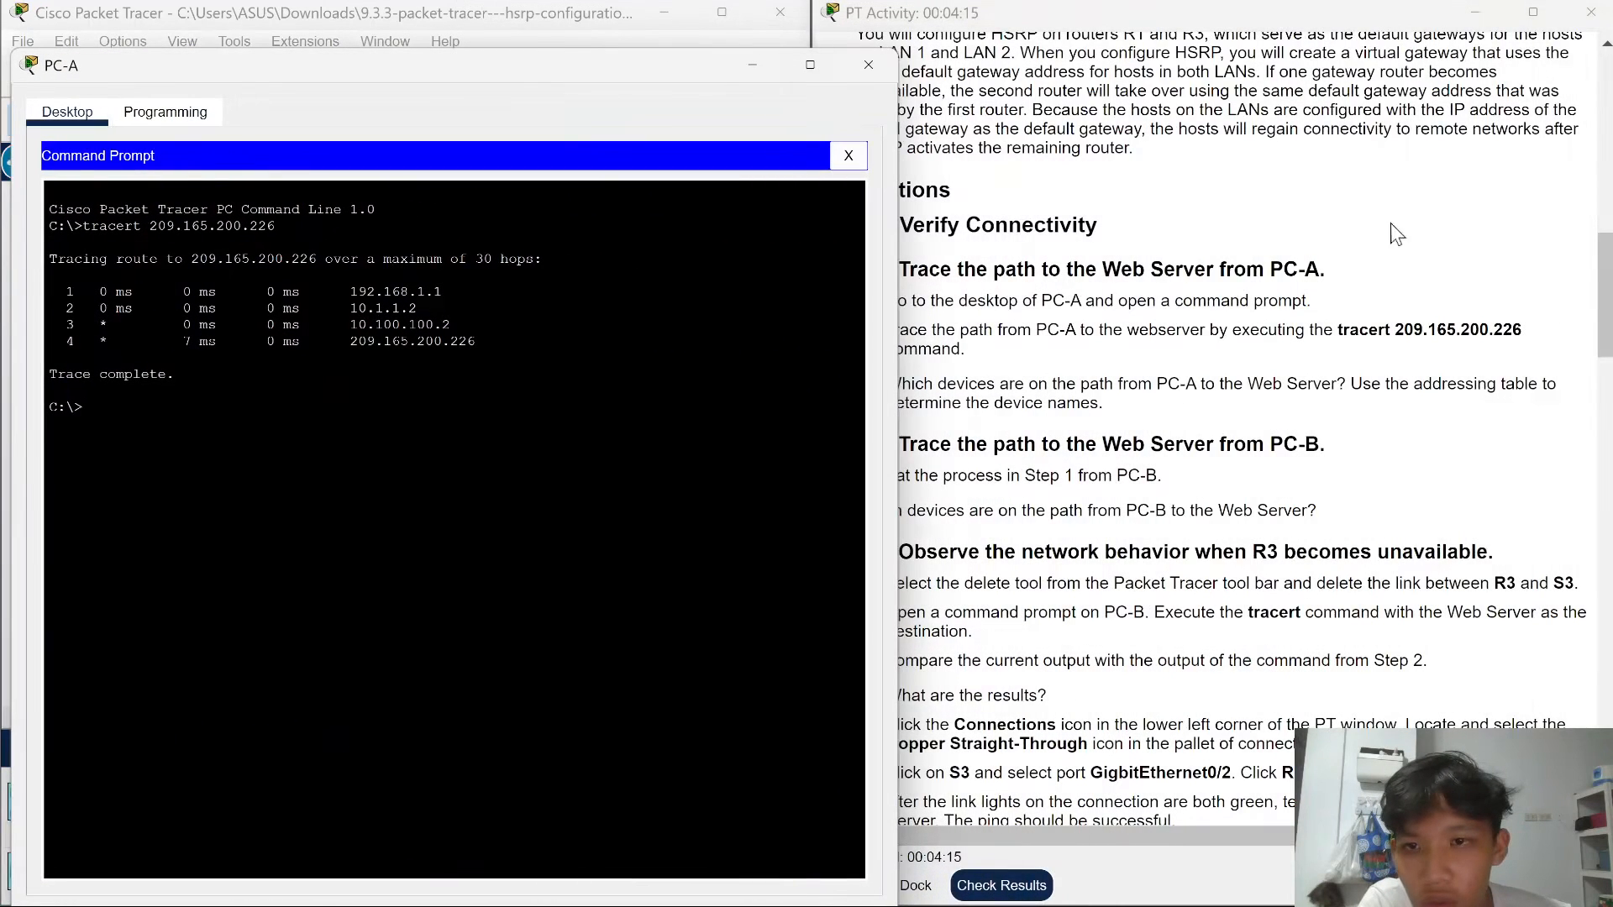
- Match the hops of PC-A's trace to device names in the addressing table, then minimize the PC-A window
{"action": "scroll", "coordinate": [1384, 252], "scroll_direction": "up", "scroll_amount": 10}
{"action": "scroll", "coordinate": [1381, 318], "scroll_direction": "up", "scroll_amount": 2}
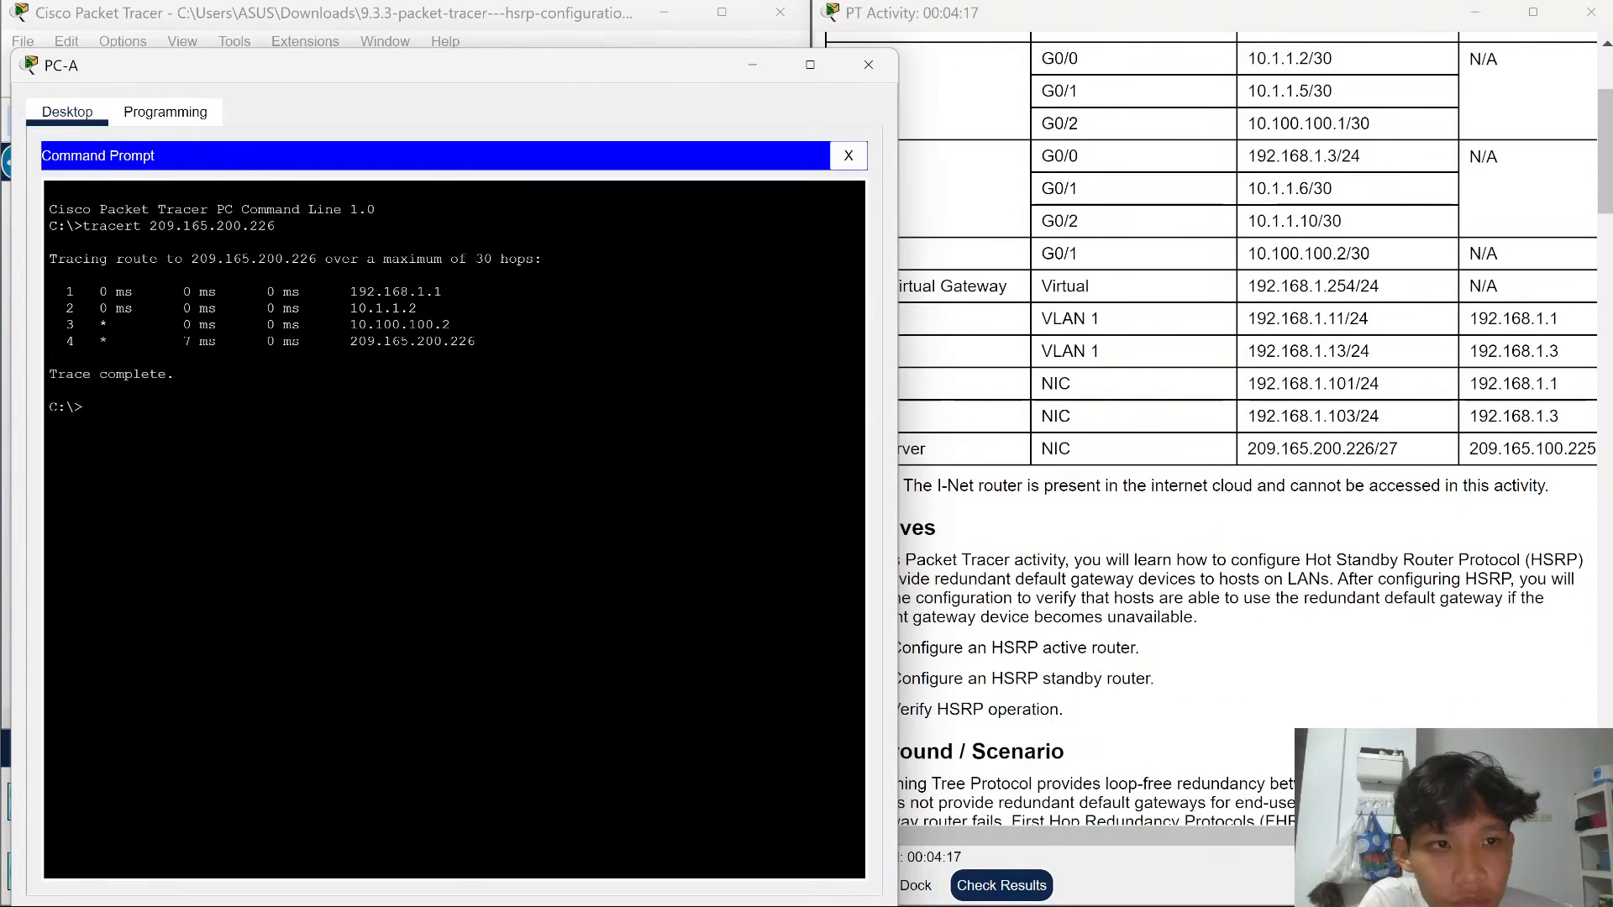
{"action": "scroll", "coordinate": [1364, 185], "scroll_direction": "up", "scroll_amount": 1}
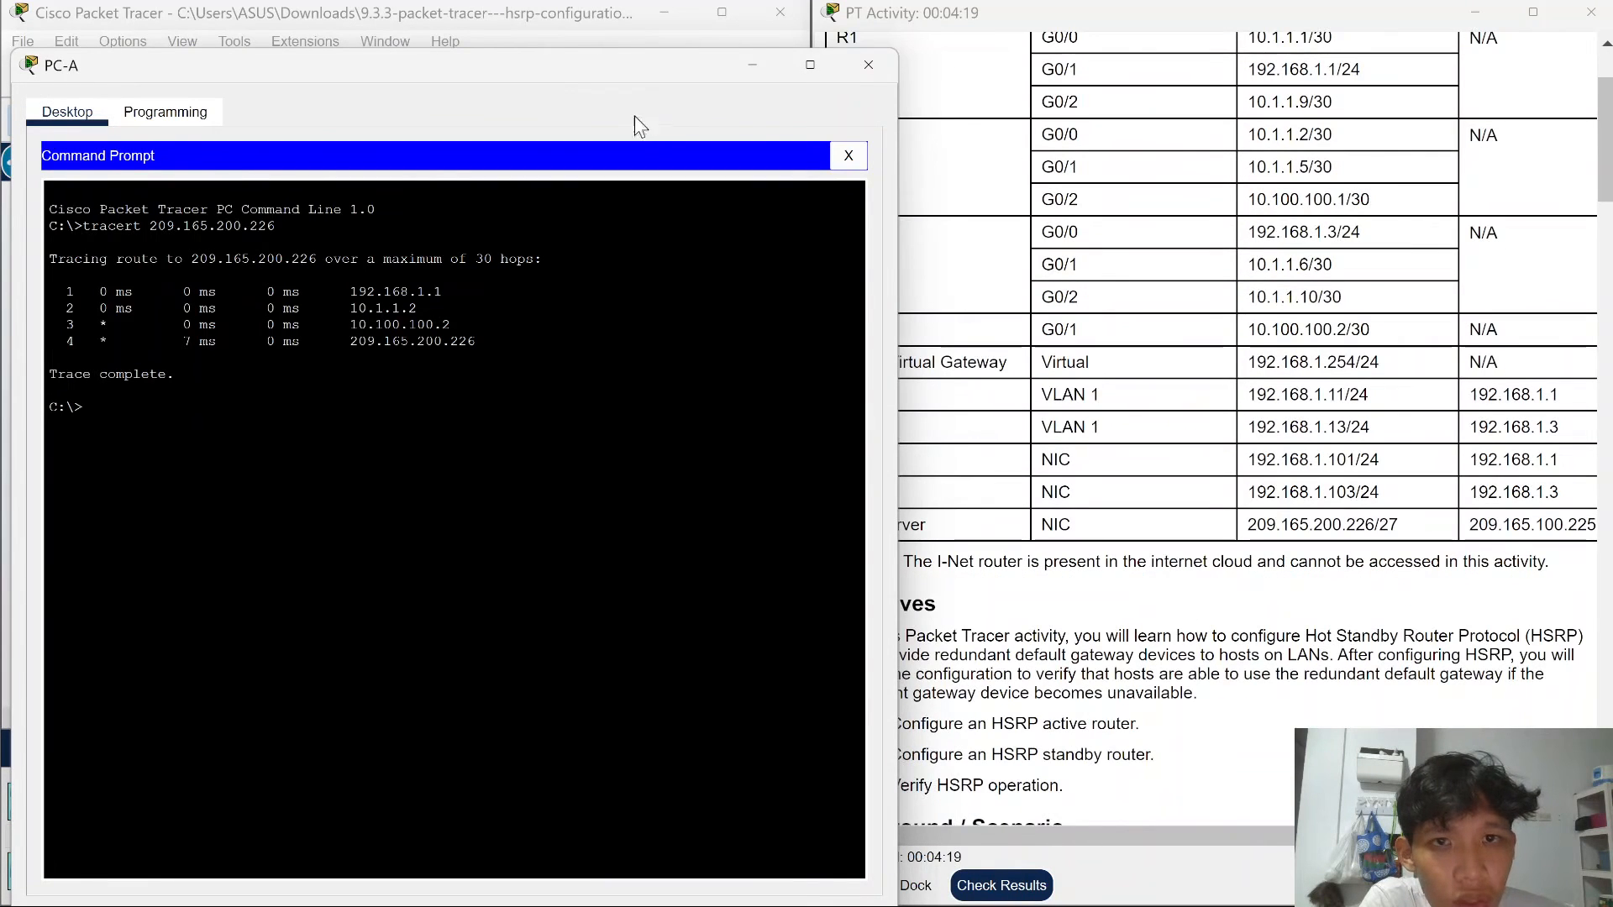
{"action": "left_click_drag", "start_coordinate": [611, 72], "coordinate": [636, 181]}
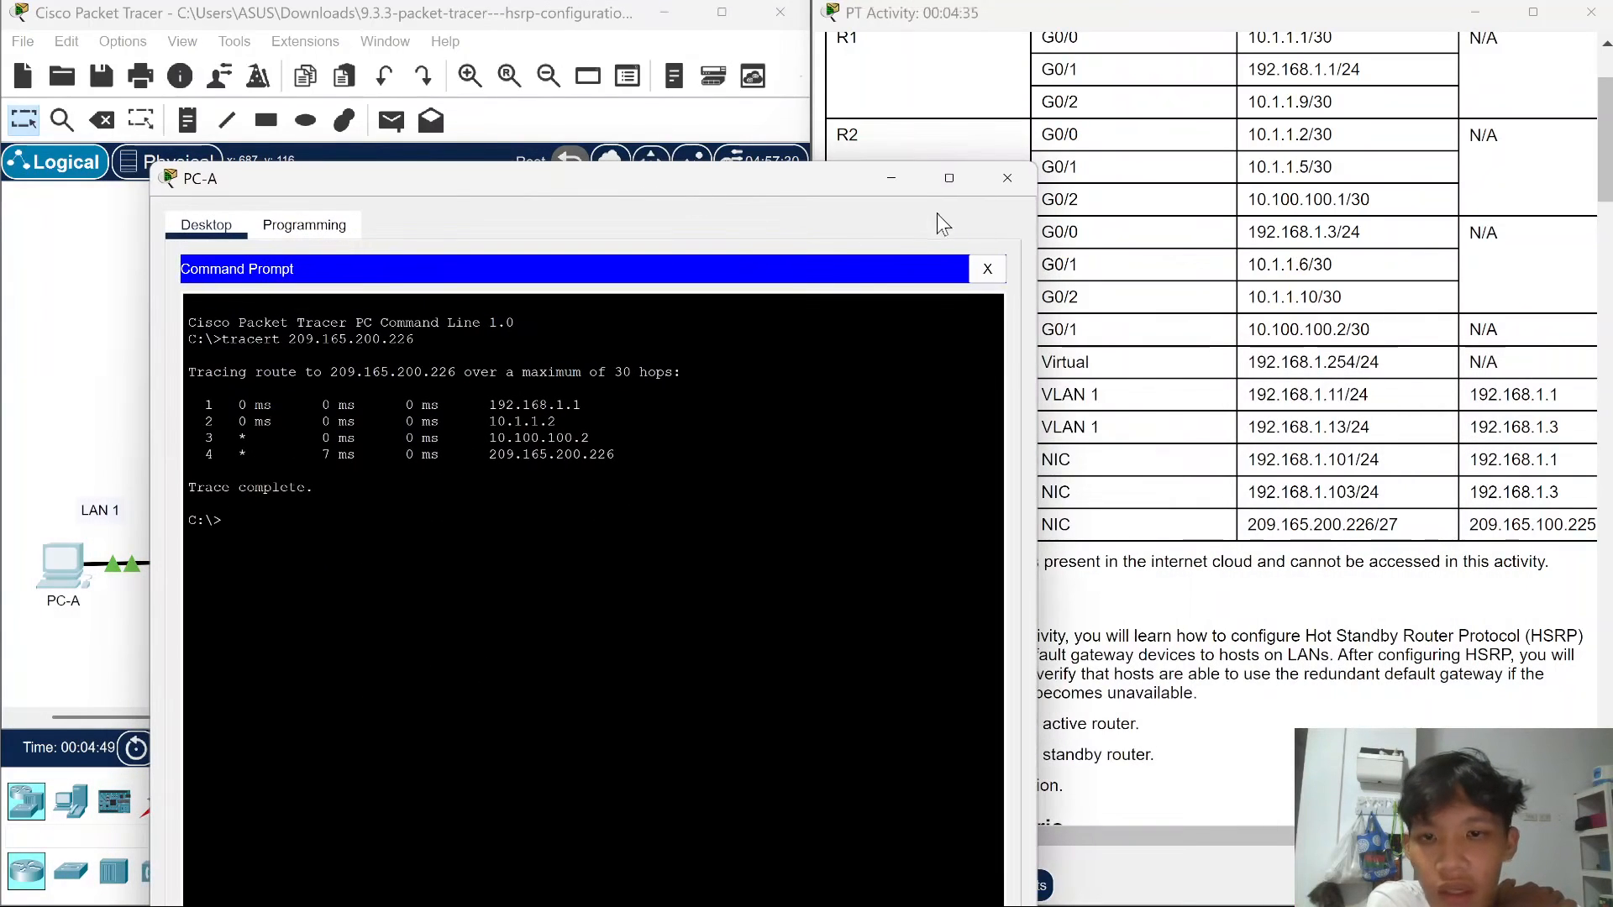
{"action": "left_click", "coordinate": [891, 177]}
- Open a command prompt on PC-B and trace the path to the Web Server with tracert 209.165.200.226
{"action": "scroll", "coordinate": [1167, 316], "scroll_direction": "down", "scroll_amount": 10}
{"action": "scroll", "coordinate": [1169, 345], "scroll_direction": "down", "scroll_amount": 5}
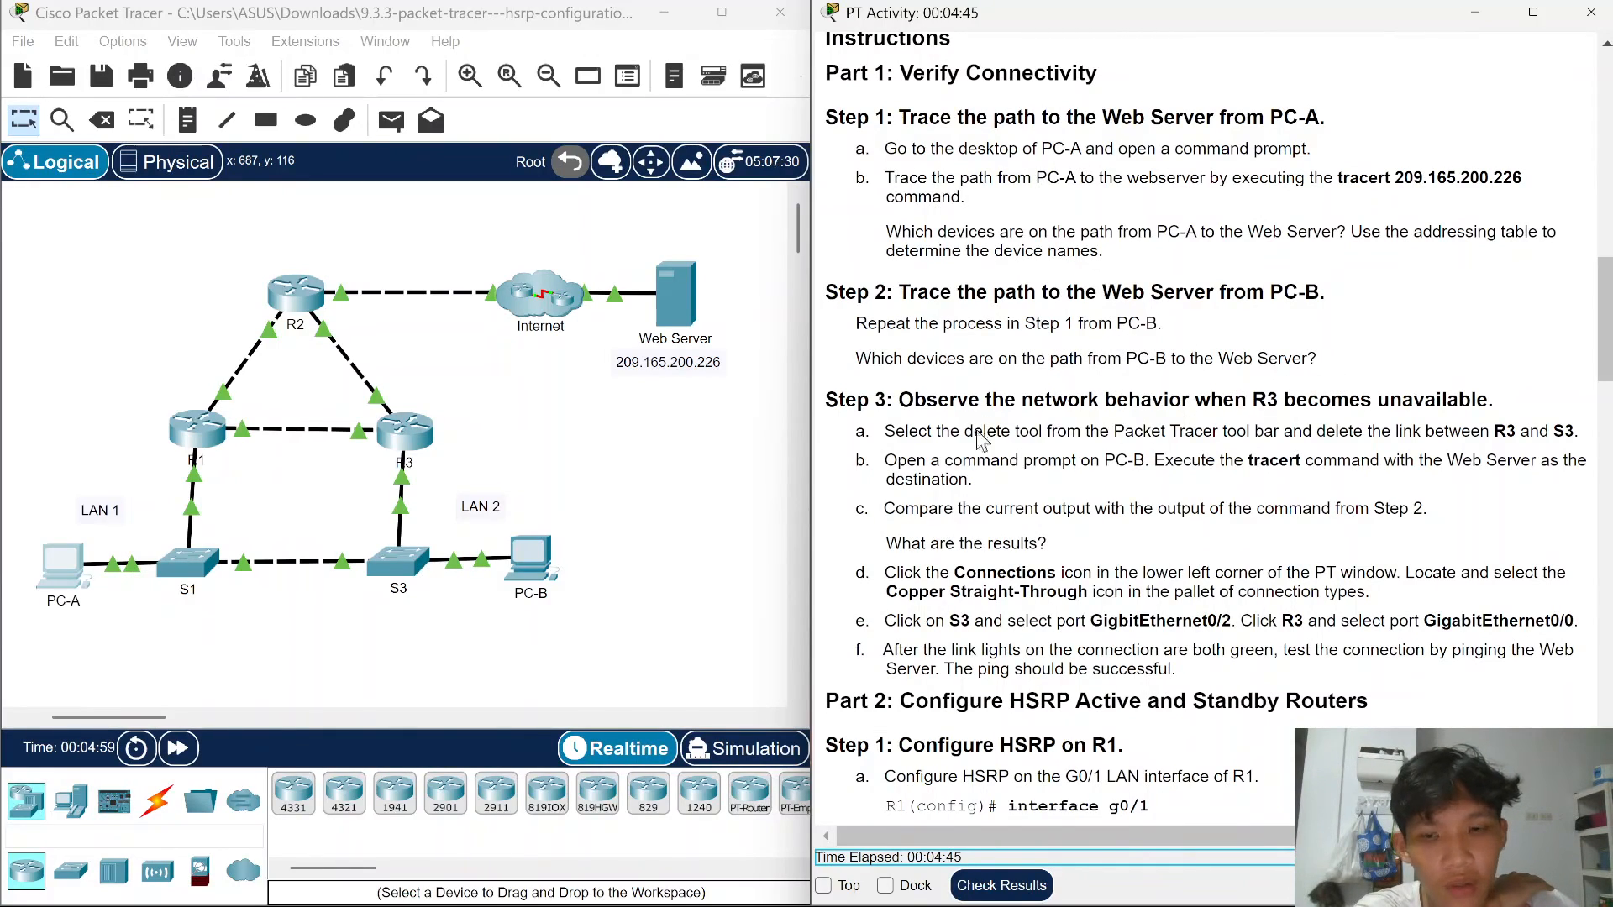
{"action": "left_click", "coordinate": [546, 568]}
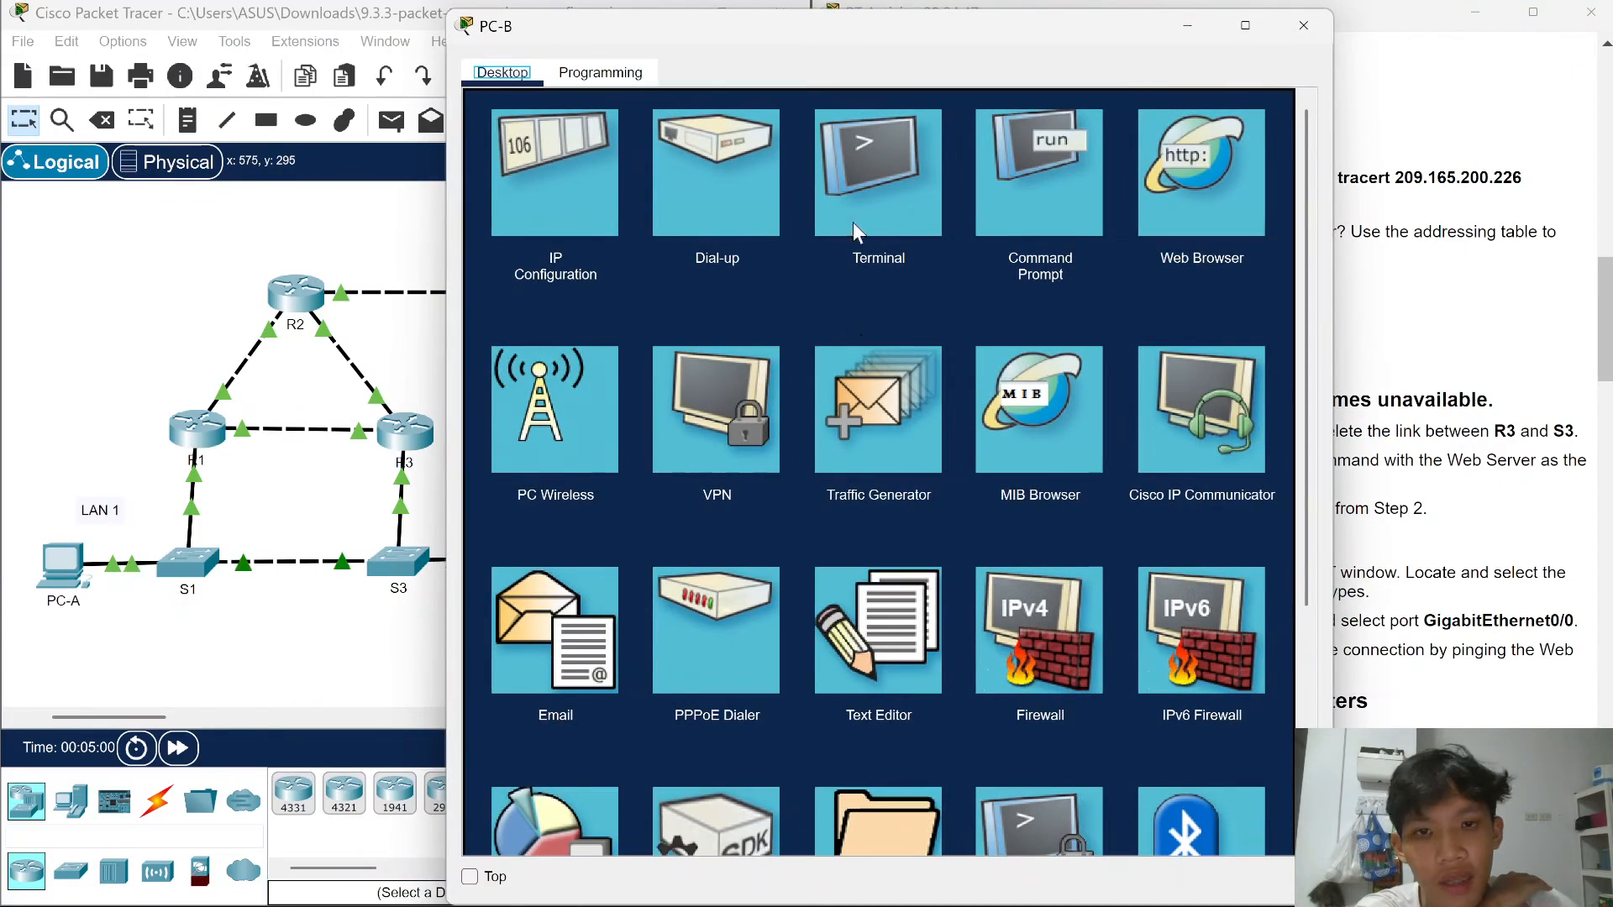
{"action": "left_click", "coordinate": [1016, 198]}
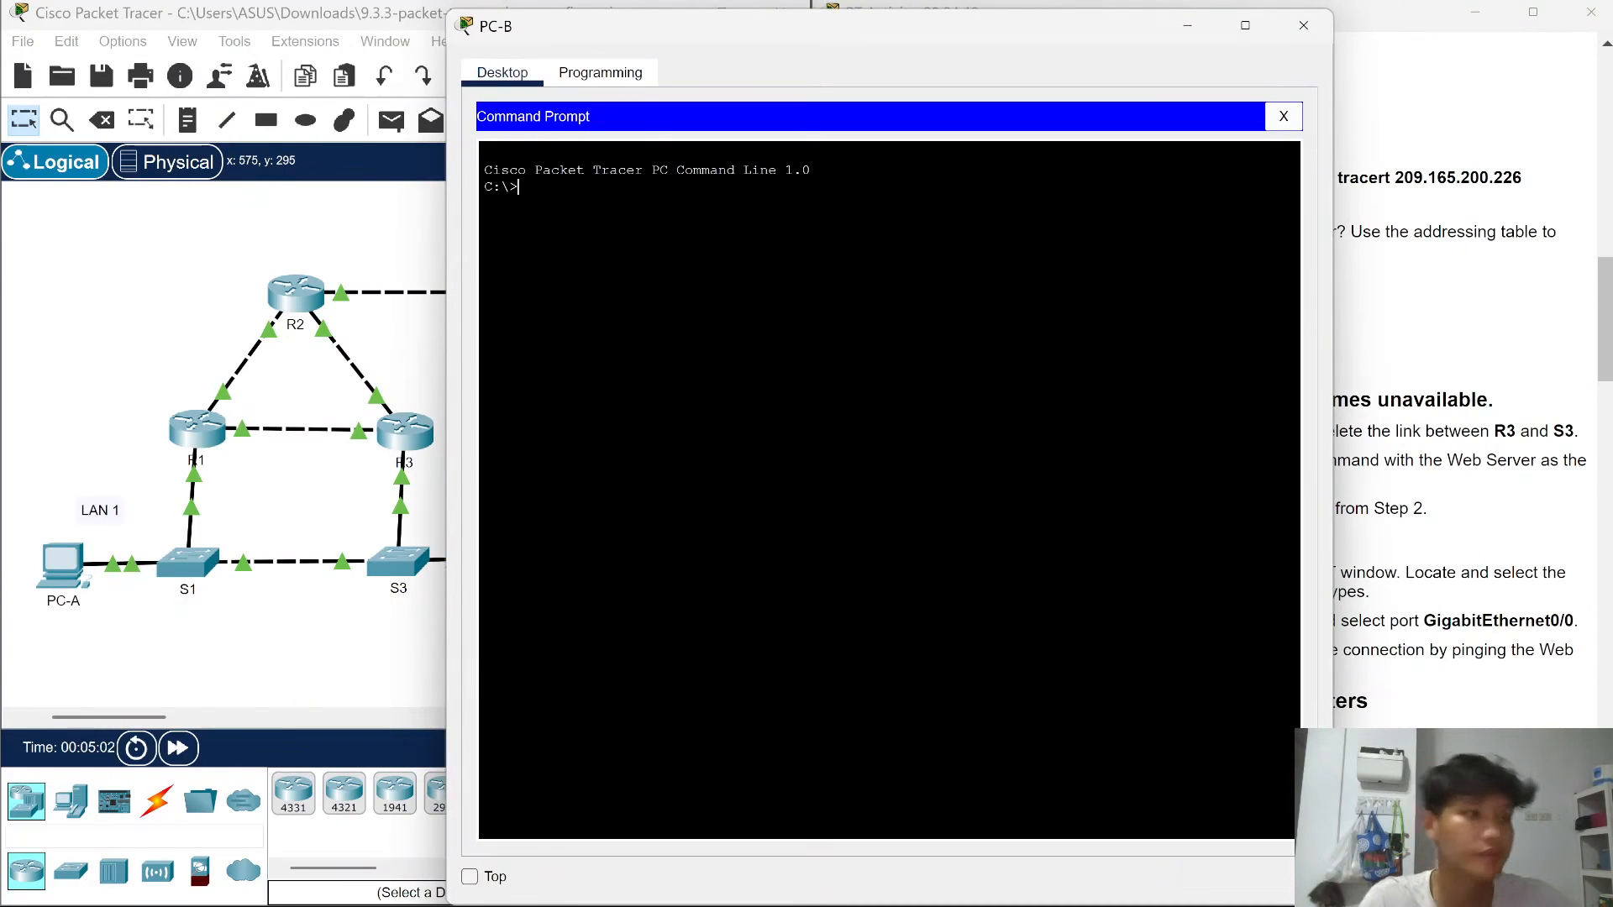
{"action": "type", "text": "tracert"}
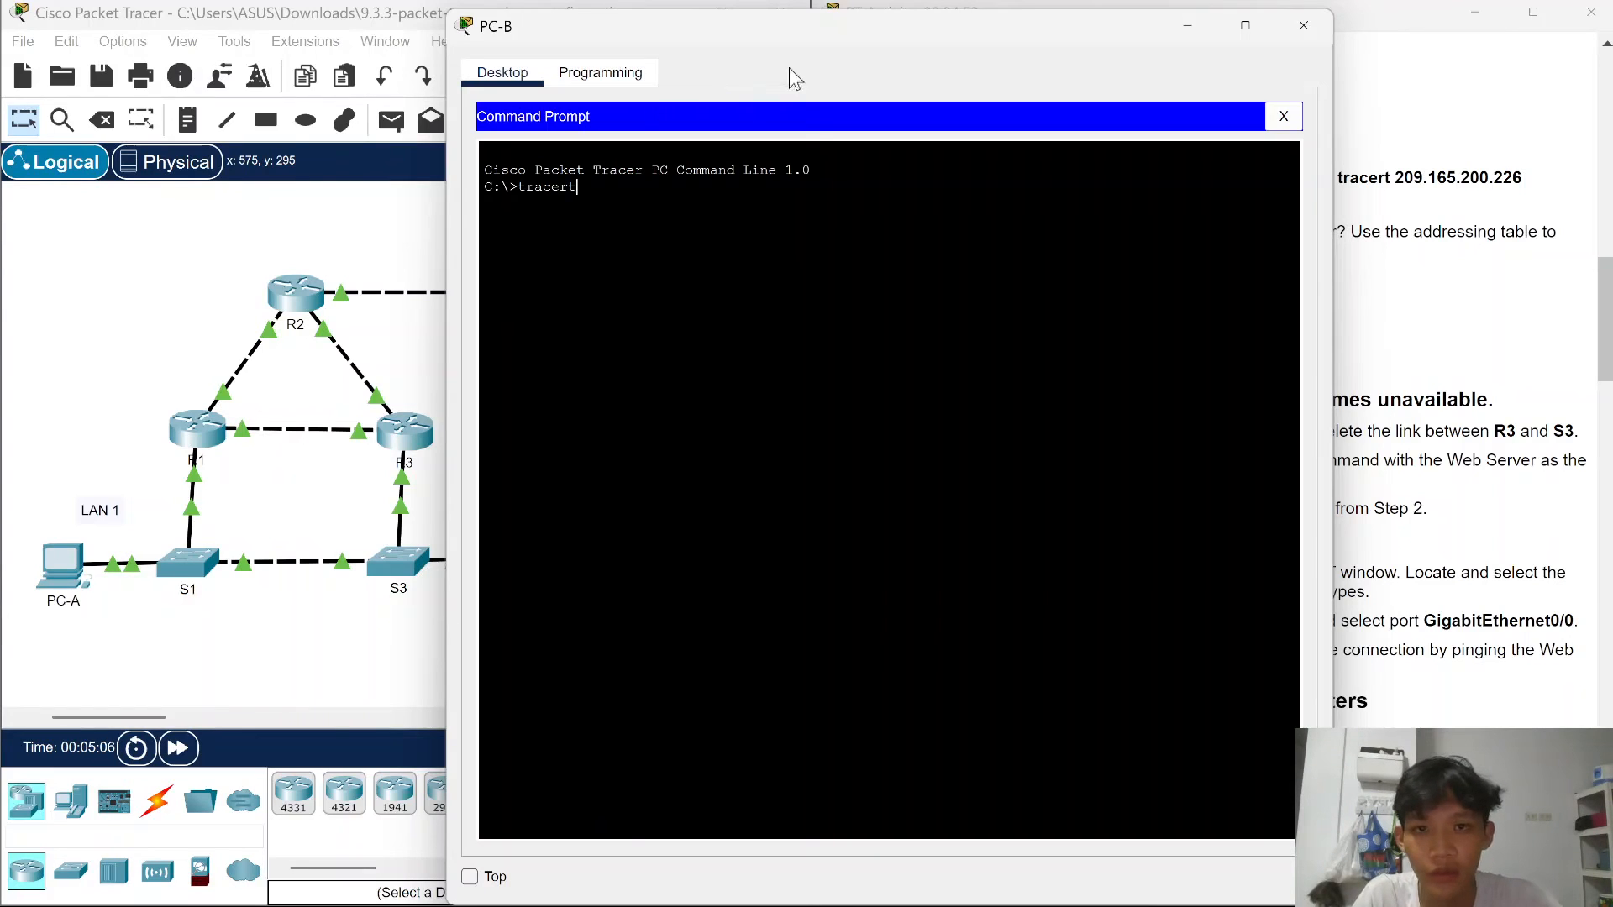
{"action": "left_click_drag", "start_coordinate": [813, 42], "coordinate": [446, 68]}
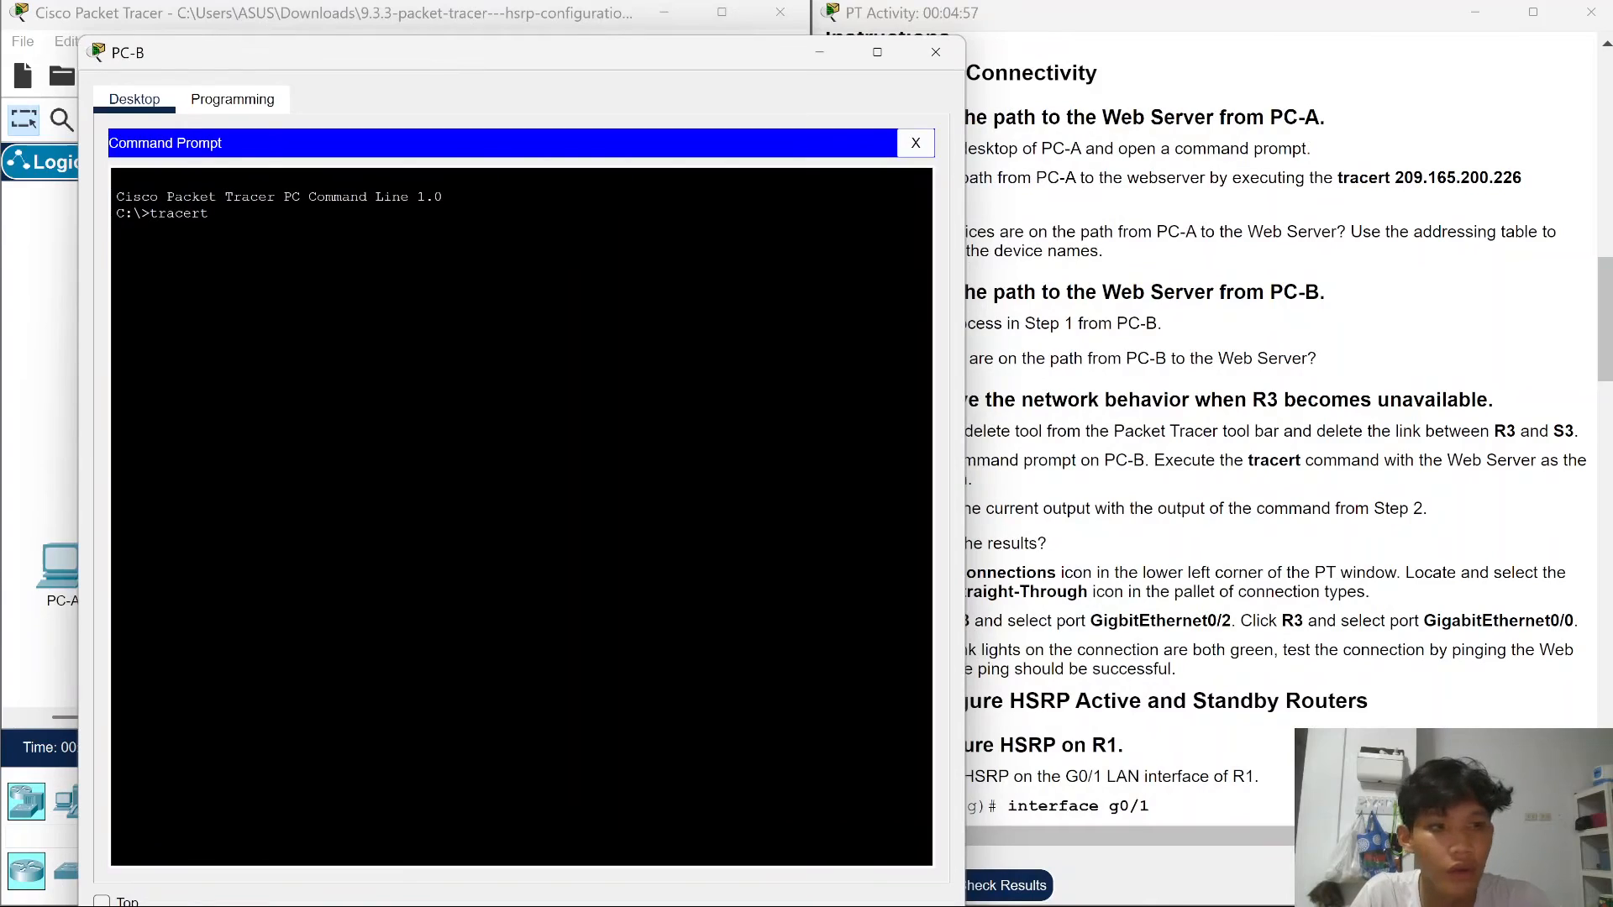
{"action": "type", "text": "rt 29"}
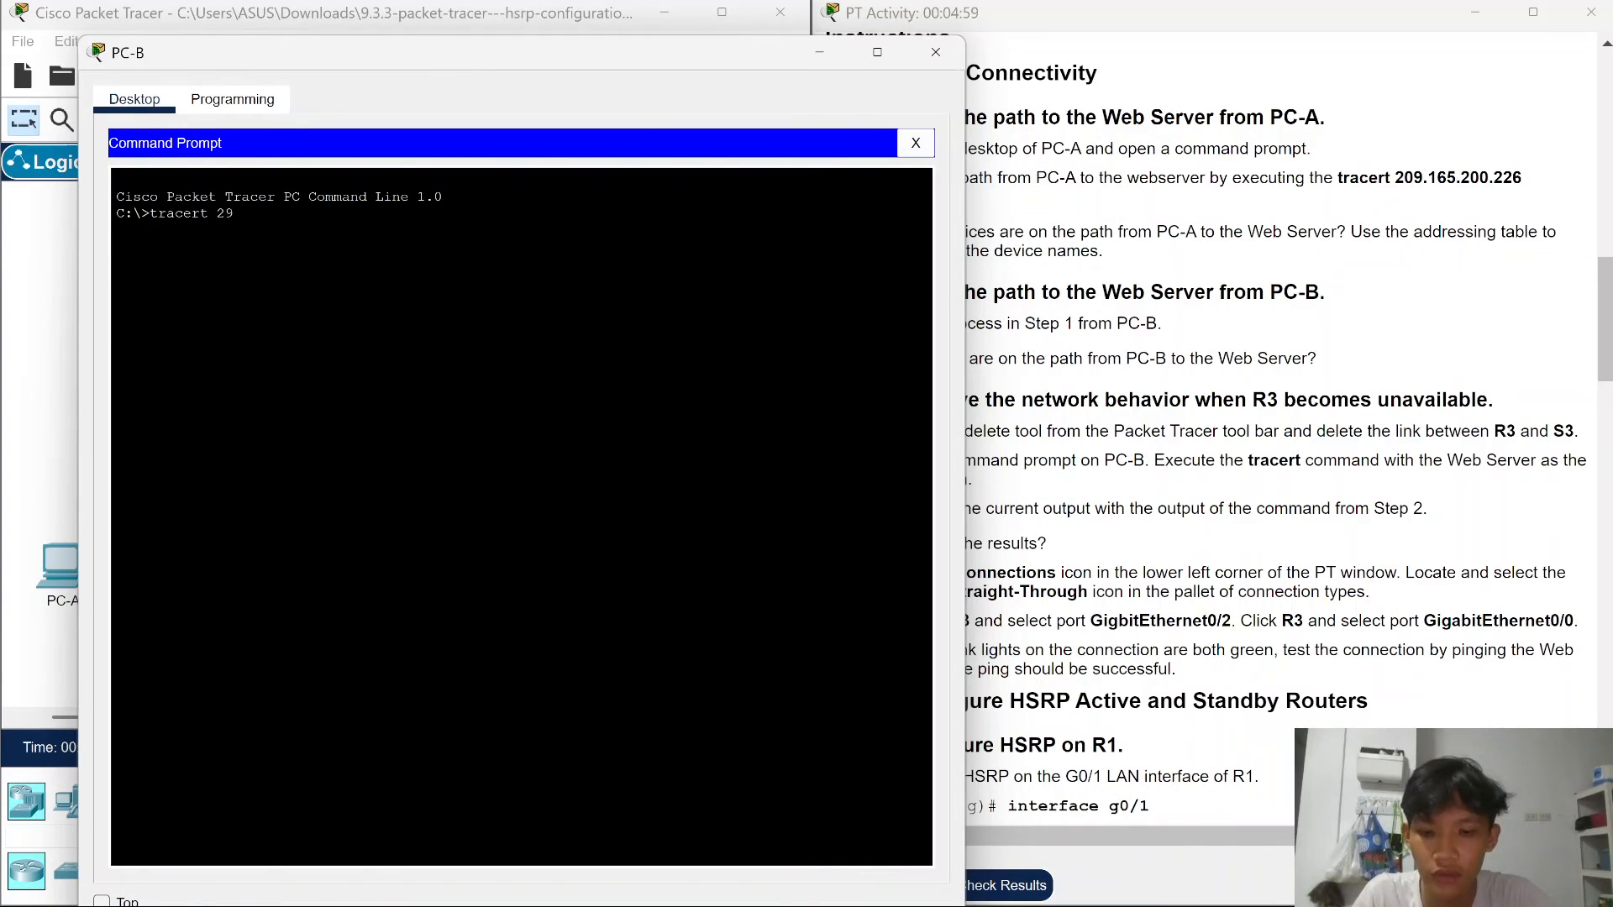
{"action": "type", "text": "09"}
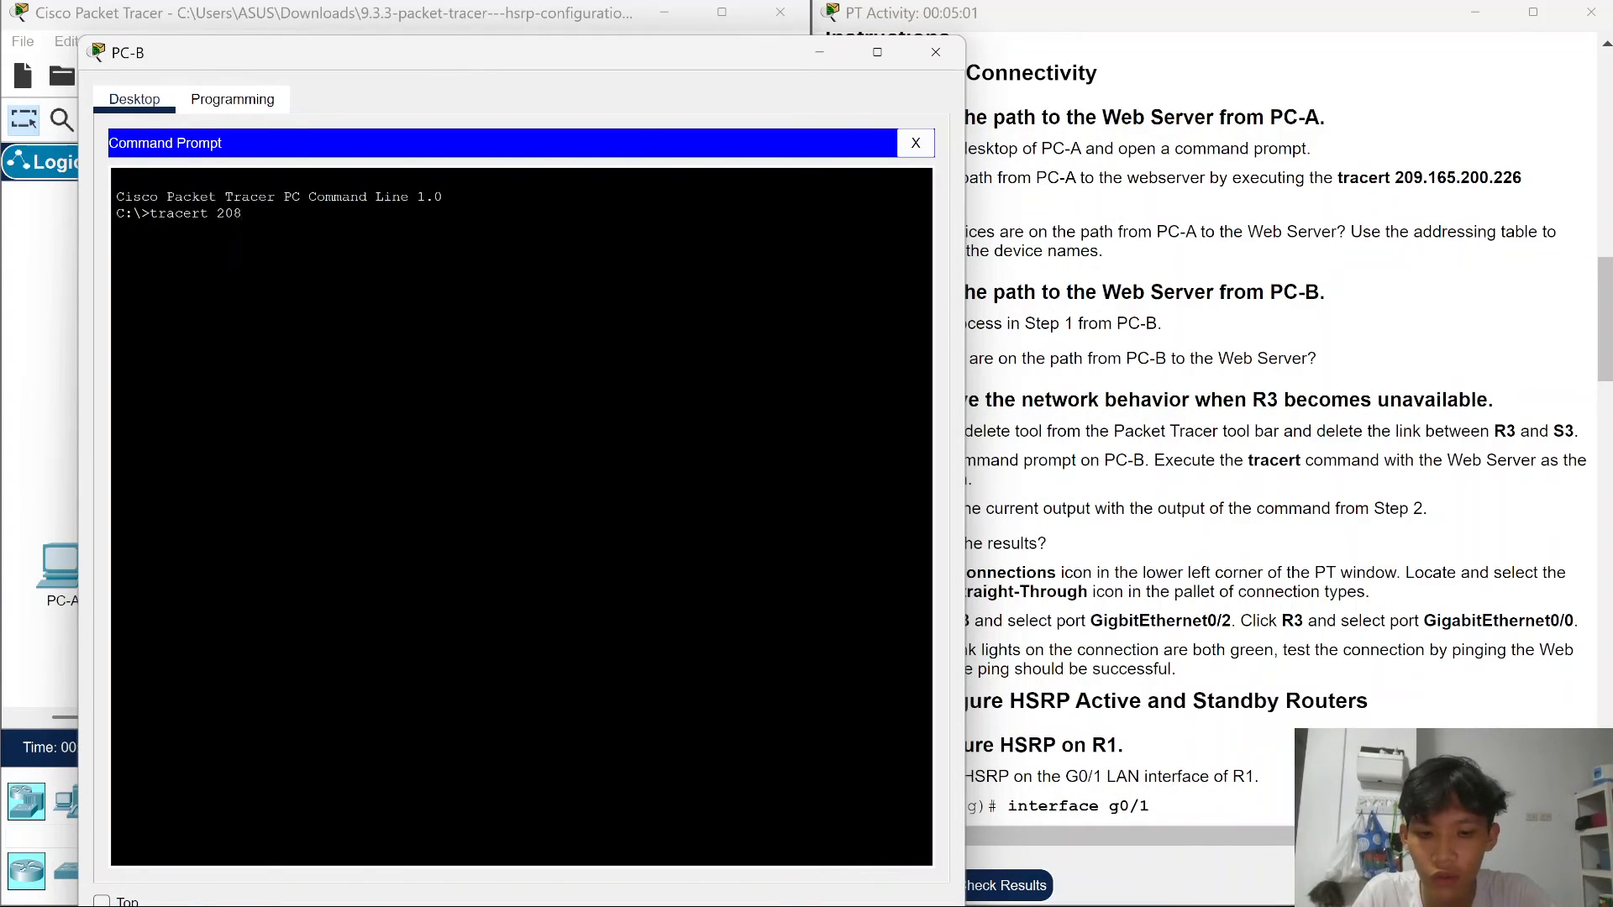
{"action": "type", "text": ".165"}
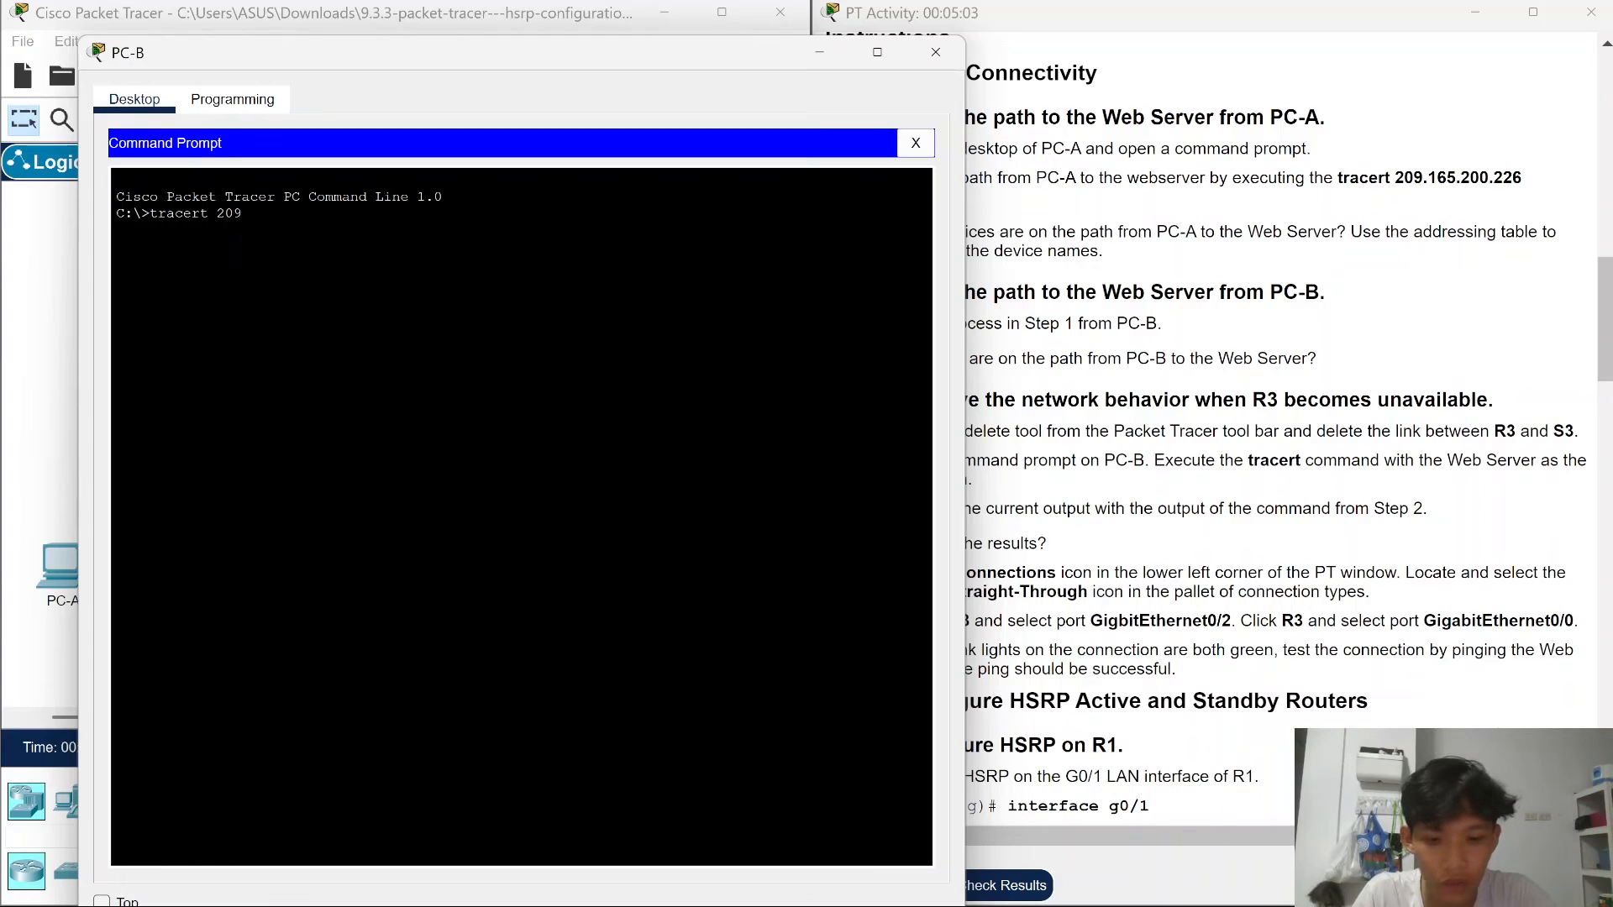
{"action": "type", "text": "."}
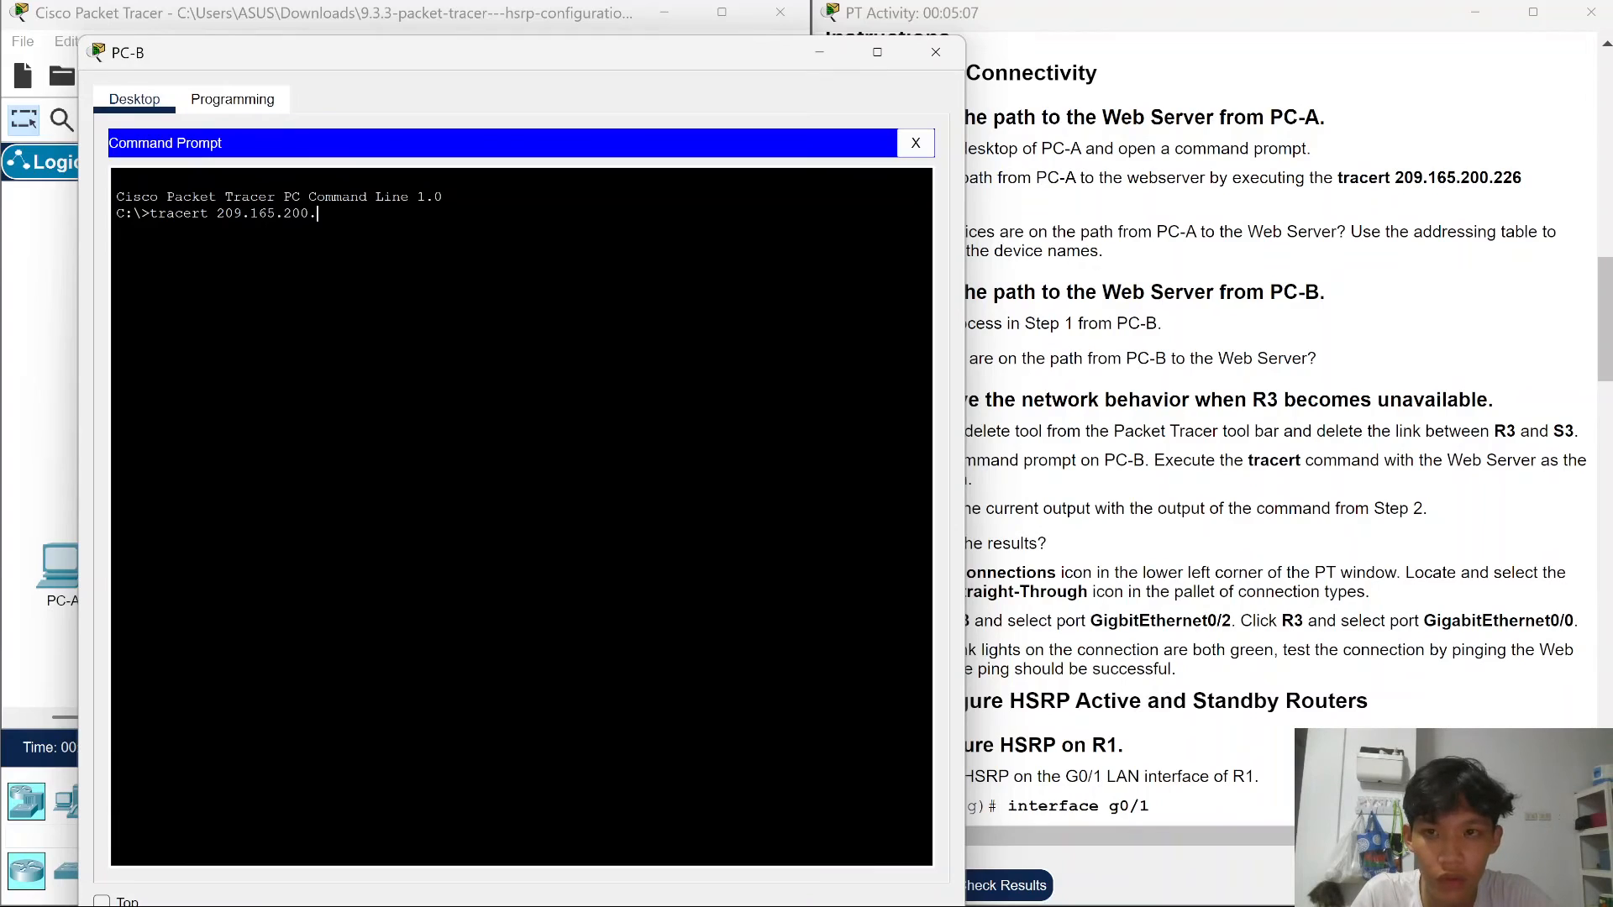
{"action": "type", "text": "200.2226"}
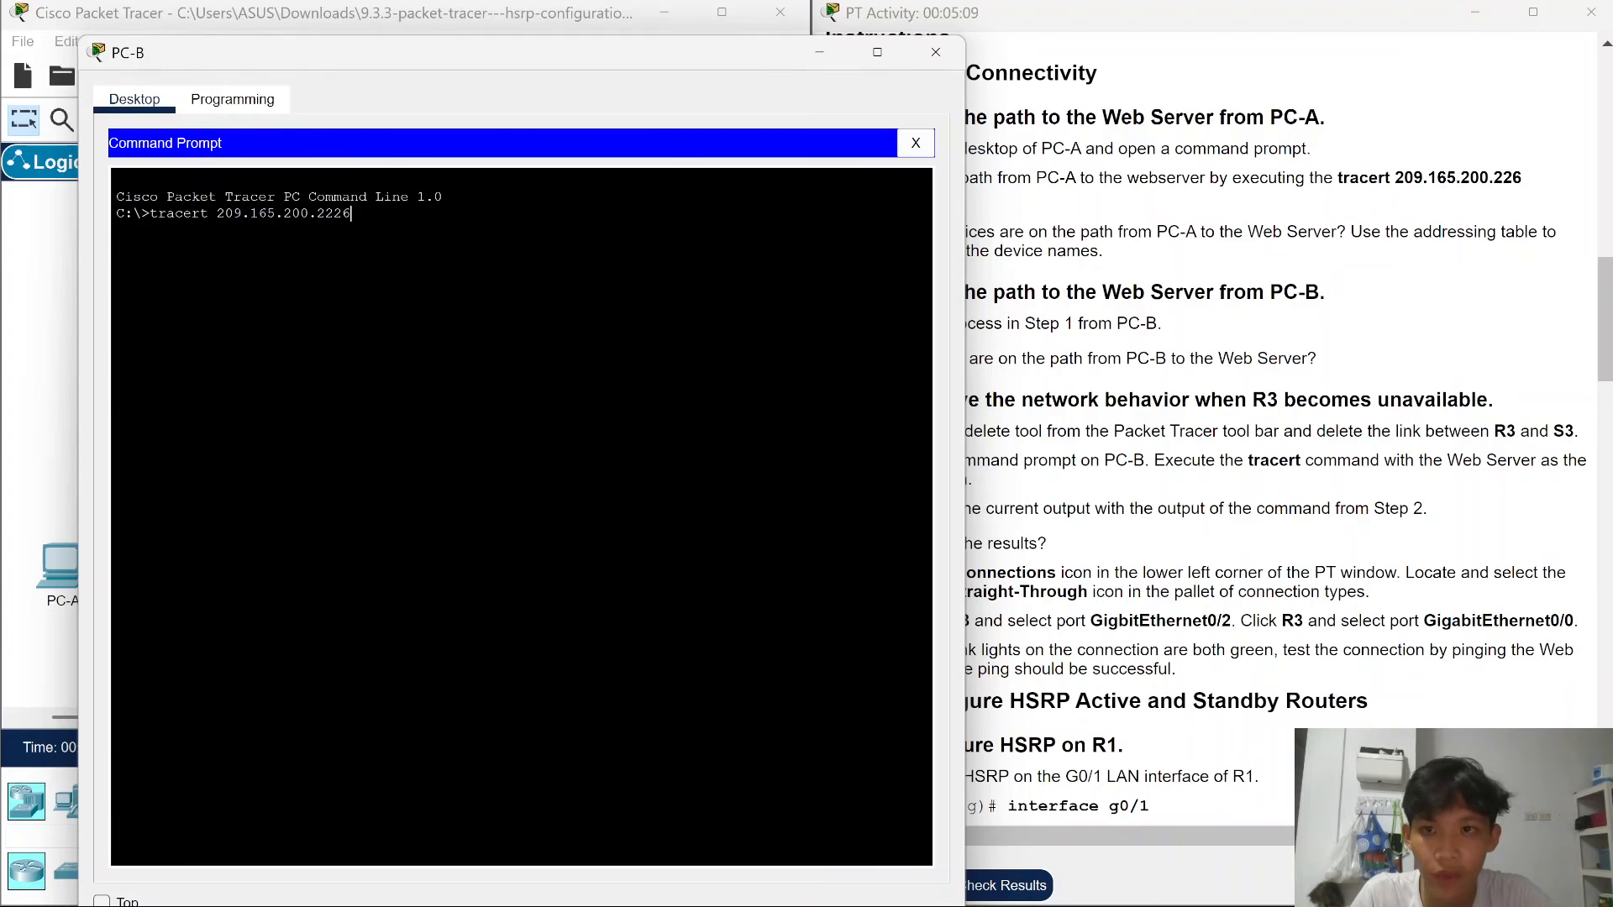
{"action": "key", "text": "Return"}
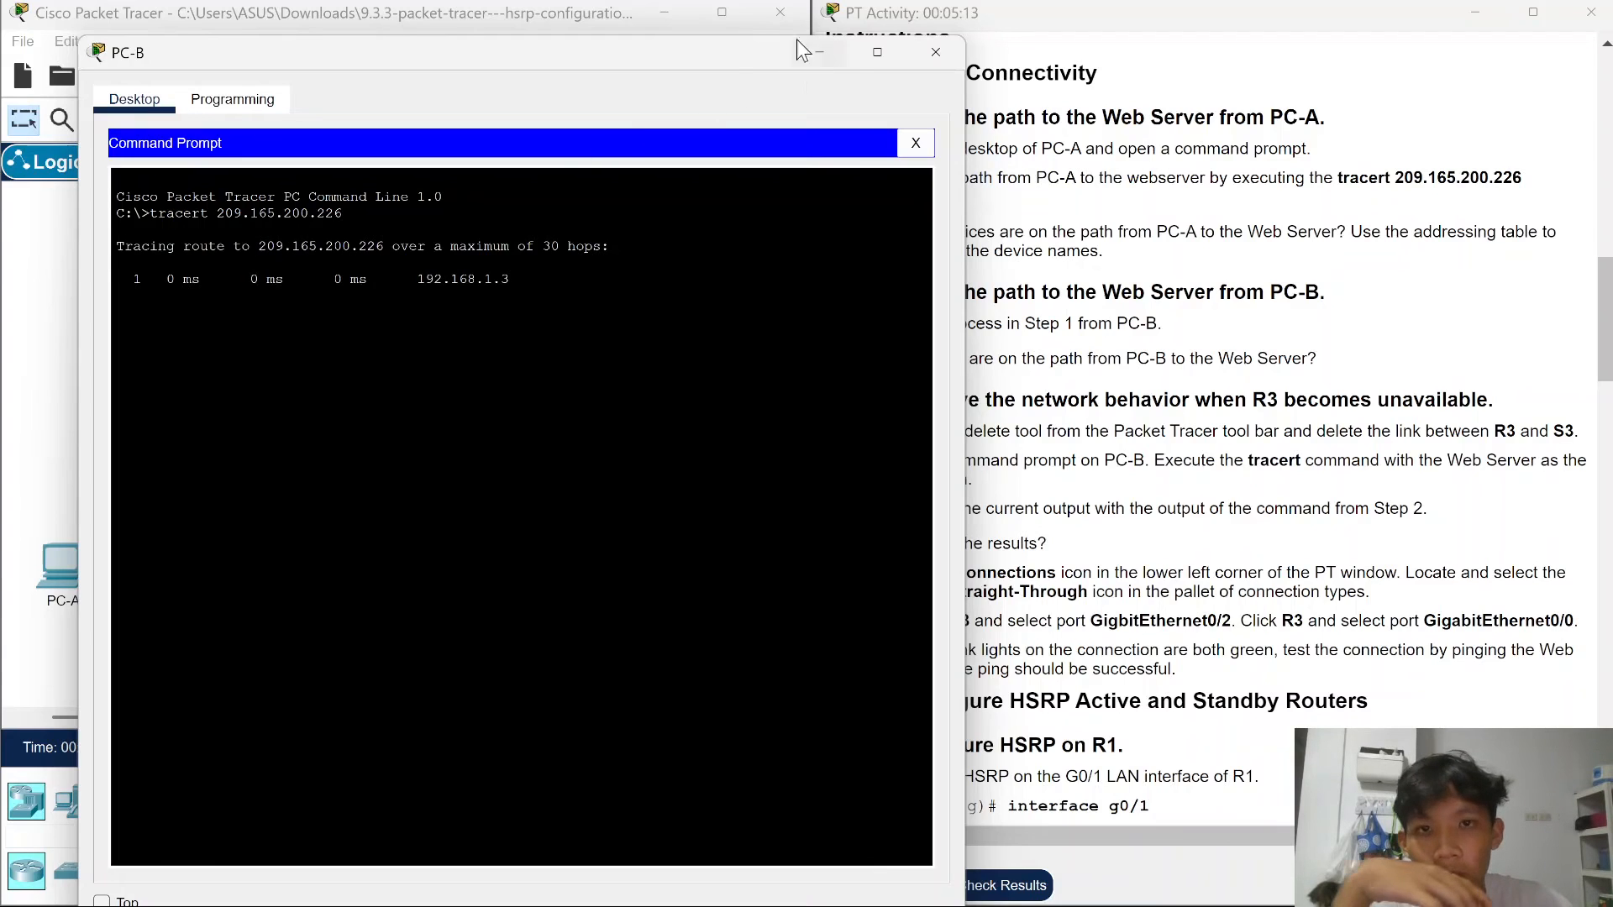
- Compare the hop addresses in PC-B's trace with the addressing table, then minimize the PC-B window
{"action": "left_click_drag", "start_coordinate": [717, 54], "coordinate": [1041, 288]}
{"action": "scroll", "coordinate": [1217, 212], "scroll_direction": "up", "scroll_amount": 5}
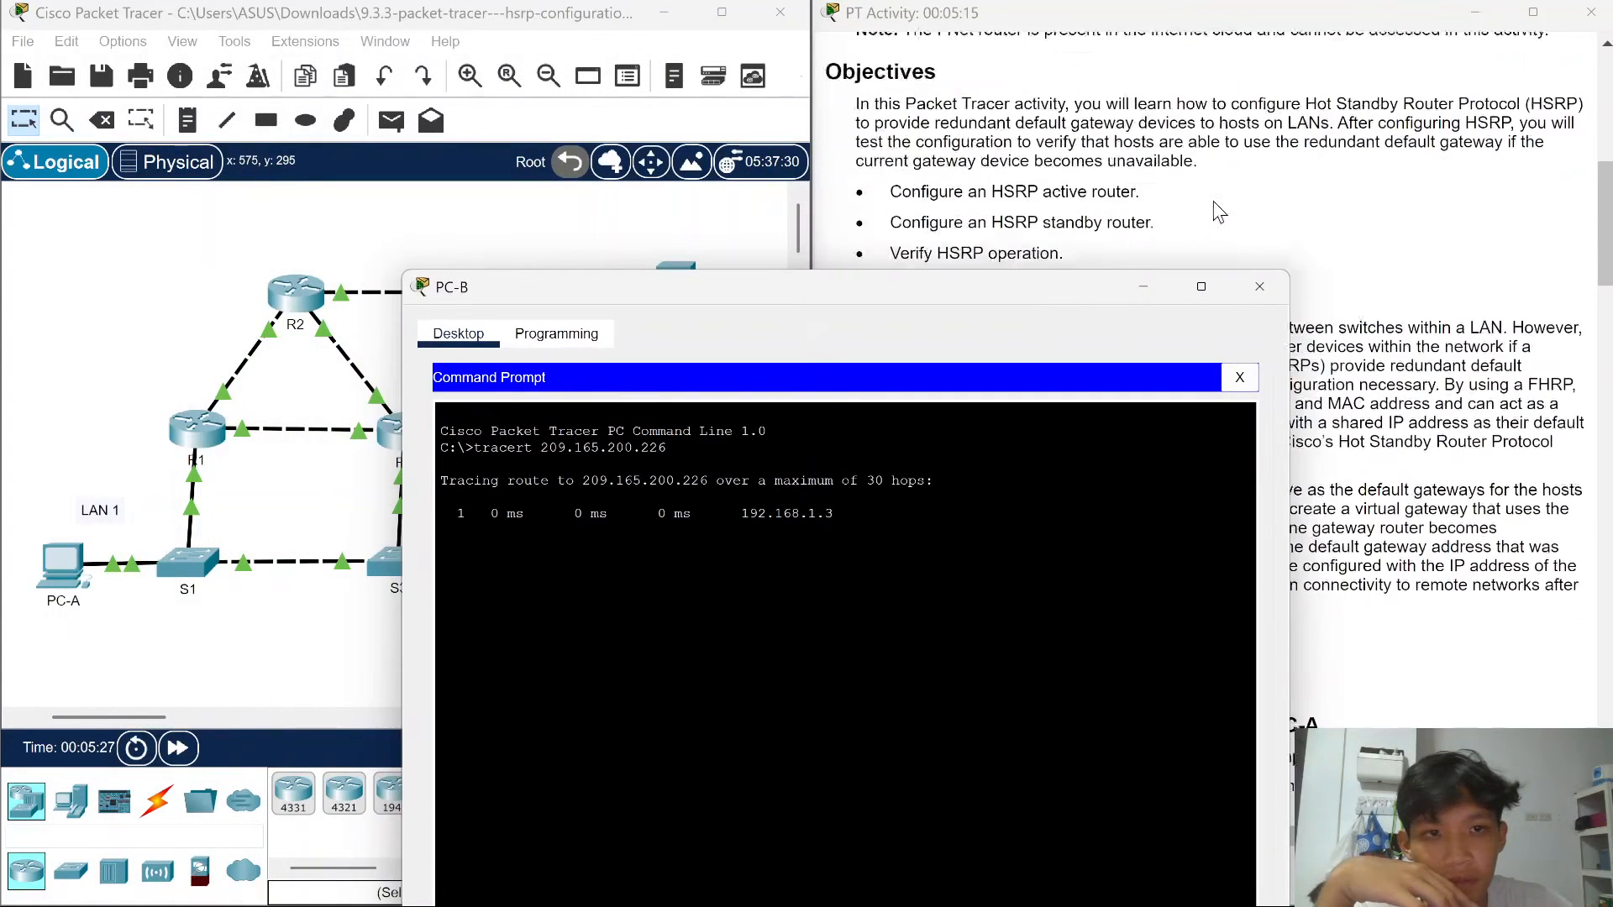
{"action": "scroll", "coordinate": [1217, 212], "scroll_direction": "up", "scroll_amount": 8}
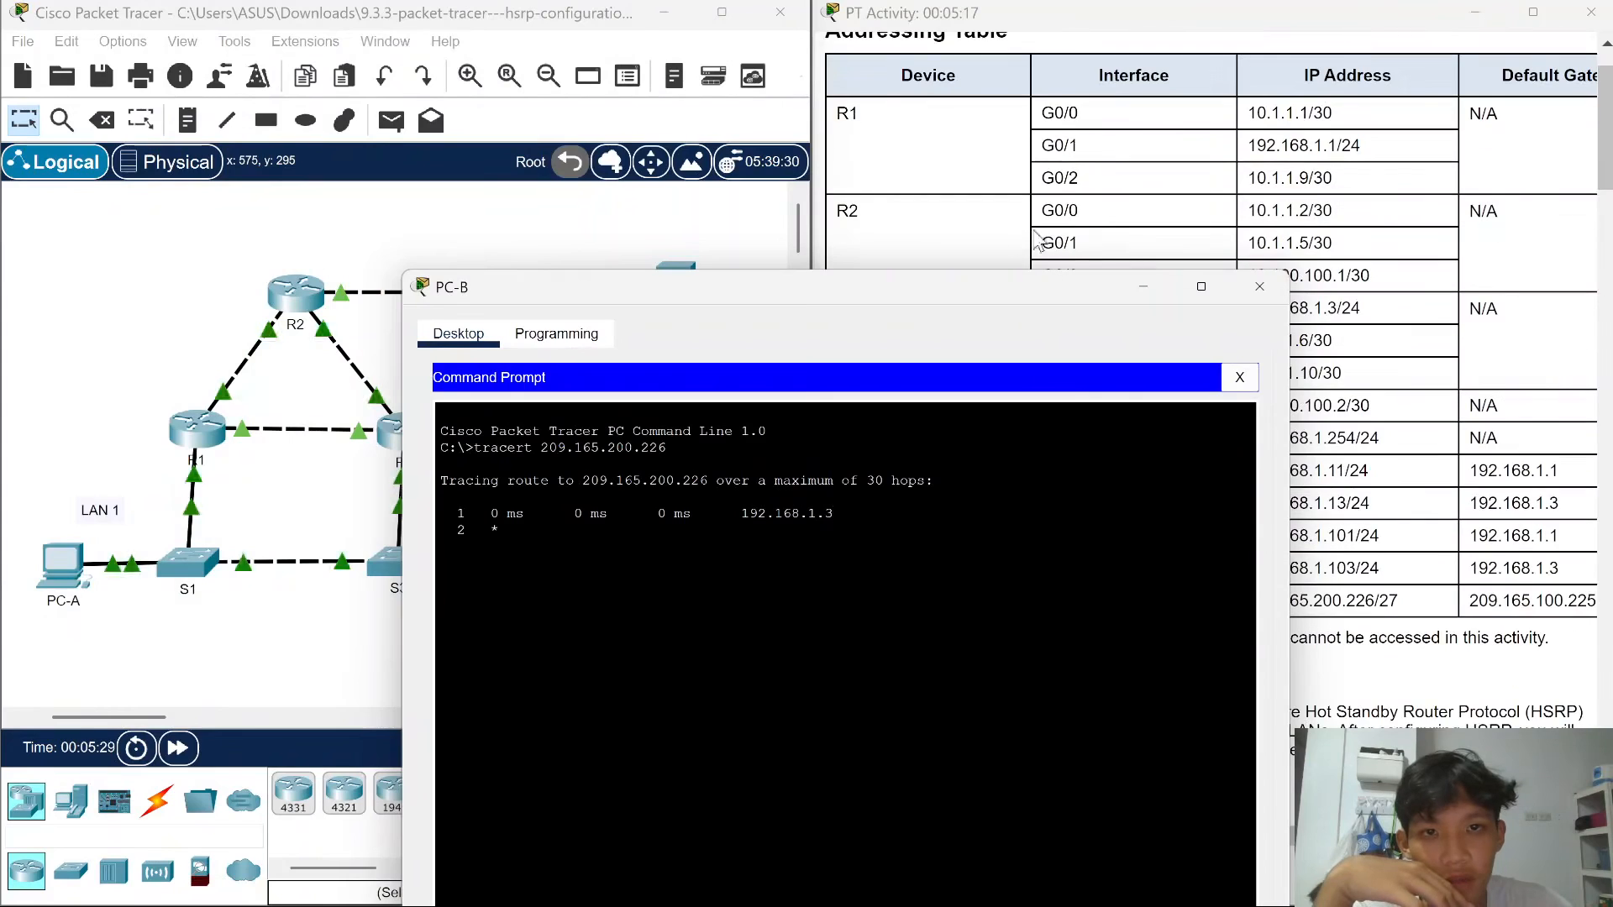
{"action": "mouse_move", "coordinate": [927, 305]}
{"action": "left_mouse_down"}
{"action": "mouse_move", "coordinate": [914, 345]}
{"action": "mouse_move", "coordinate": [1042, 326]}
{"action": "mouse_move", "coordinate": [994, 352]}
{"action": "mouse_move", "coordinate": [782, 395]}
{"action": "mouse_move", "coordinate": [567, 372]}
{"action": "mouse_move", "coordinate": [551, 353]}
{"action": "mouse_move", "coordinate": [1156, 529]}
{"action": "mouse_move", "coordinate": [669, 483]}
{"action": "mouse_move", "coordinate": [1110, 399]}
{"action": "mouse_move", "coordinate": [1055, 453]}
{"action": "mouse_move", "coordinate": [976, 491]}
{"action": "mouse_move", "coordinate": [771, 529]}
{"action": "mouse_move", "coordinate": [837, 471]}
{"action": "mouse_move", "coordinate": [960, 531]}
{"action": "mouse_move", "coordinate": [1042, 334]}
{"action": "left_mouse_up"}
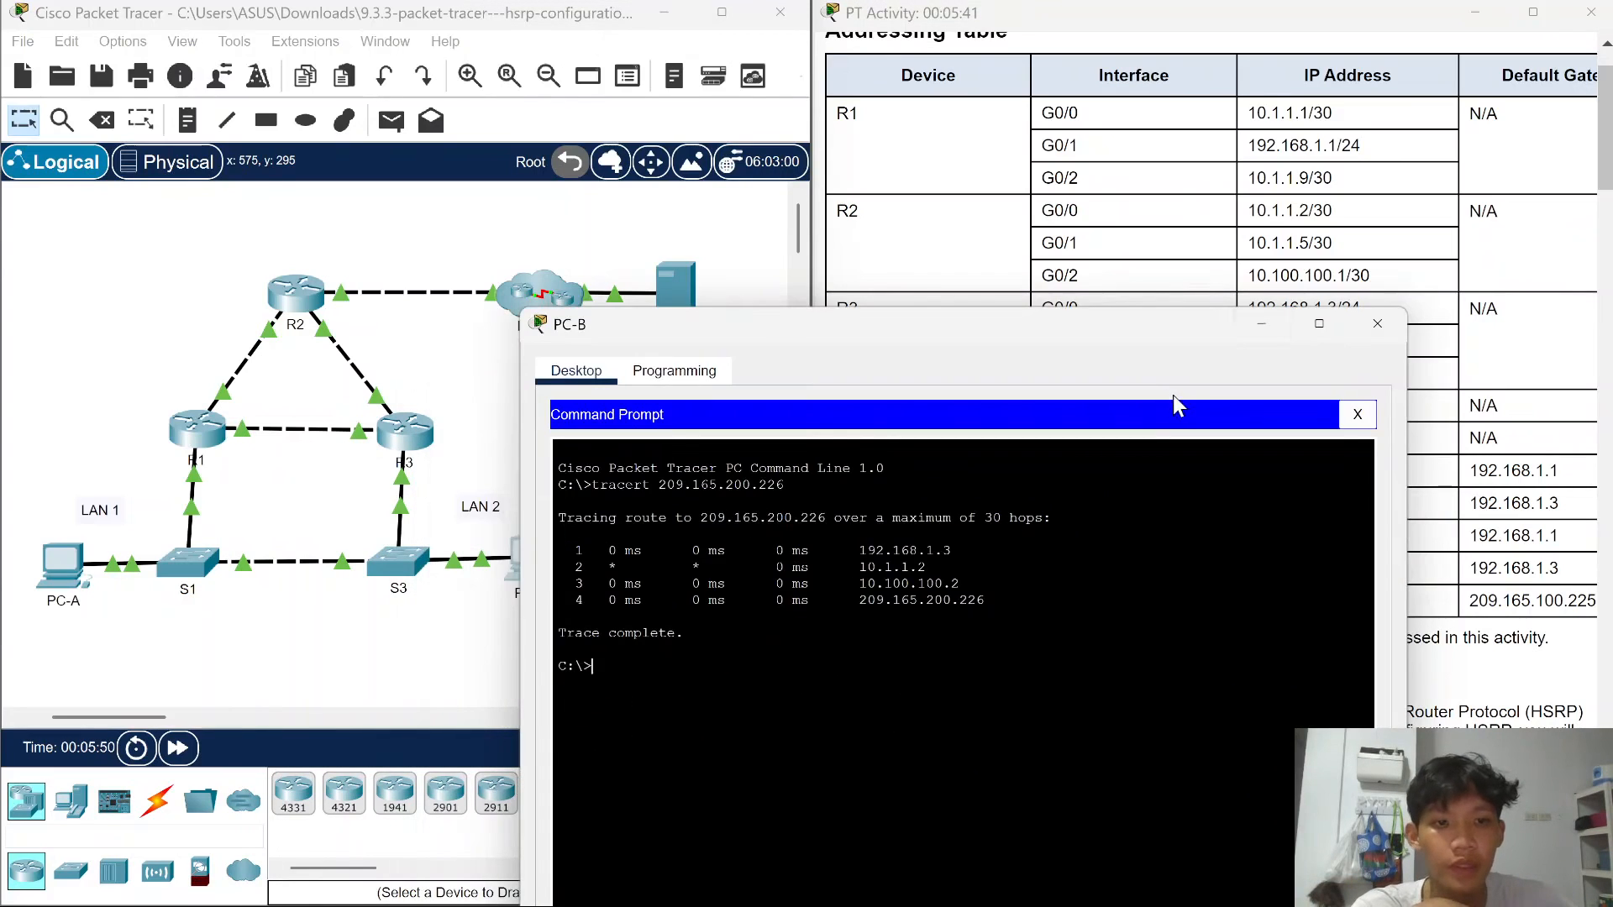
{"action": "left_click", "coordinate": [1266, 324]}
- Delete the link between R3 and S3 as Step 3 instructs, then return to the selection tool
{"action": "scroll", "coordinate": [1148, 344], "scroll_direction": "down", "scroll_amount": 15}
{"action": "scroll", "coordinate": [1142, 340], "scroll_direction": "down", "scroll_amount": 5}
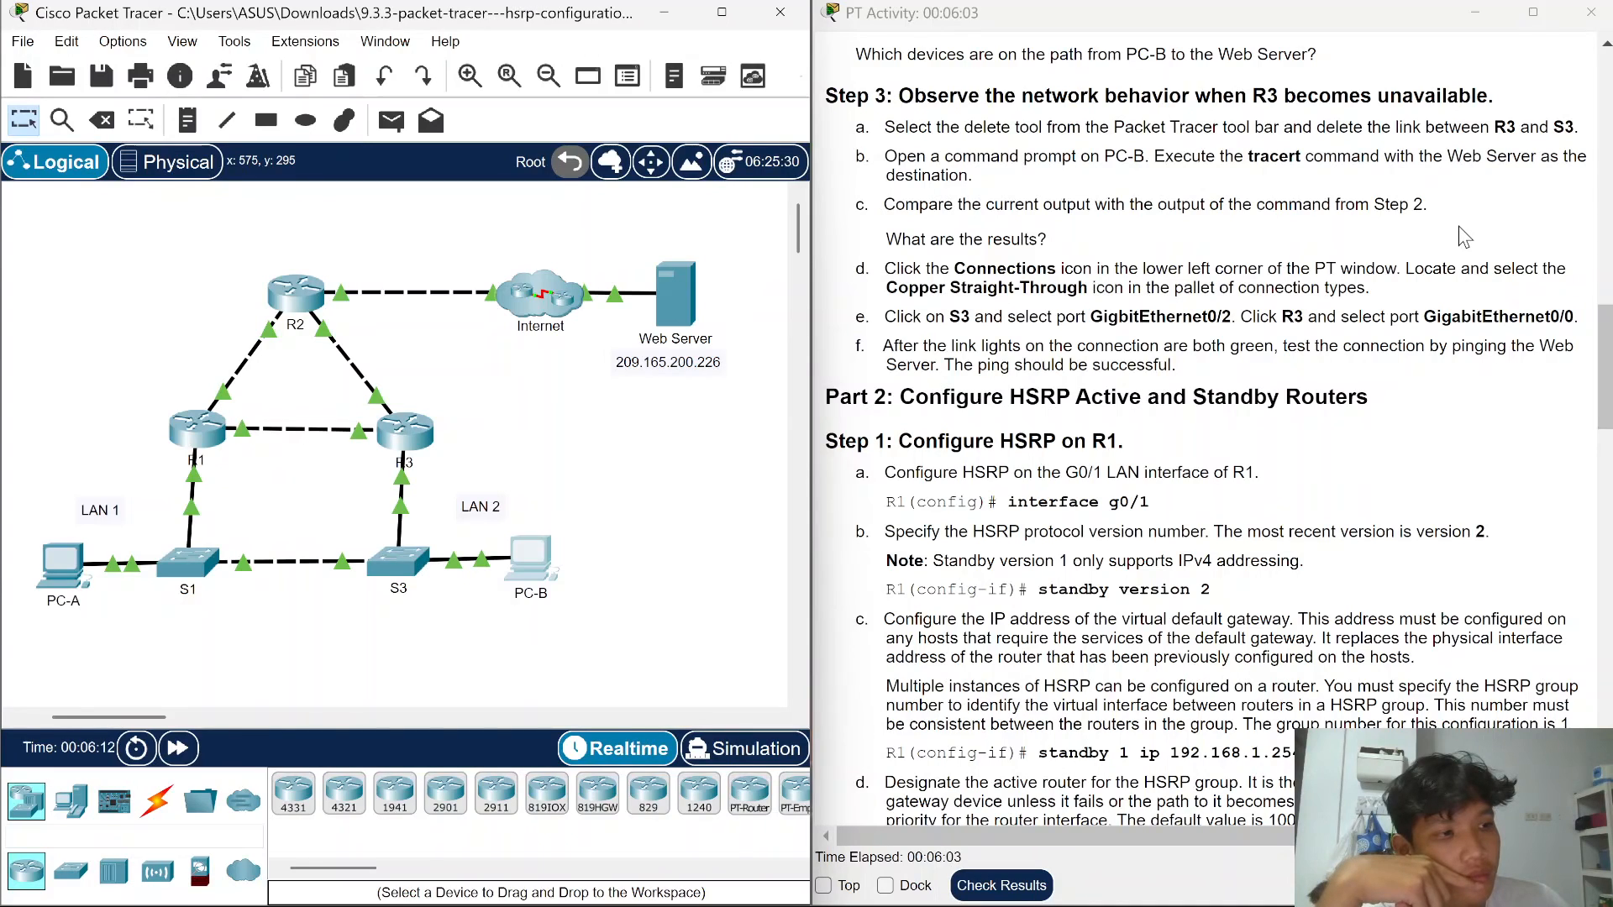
{"action": "left_click", "coordinate": [108, 131]}
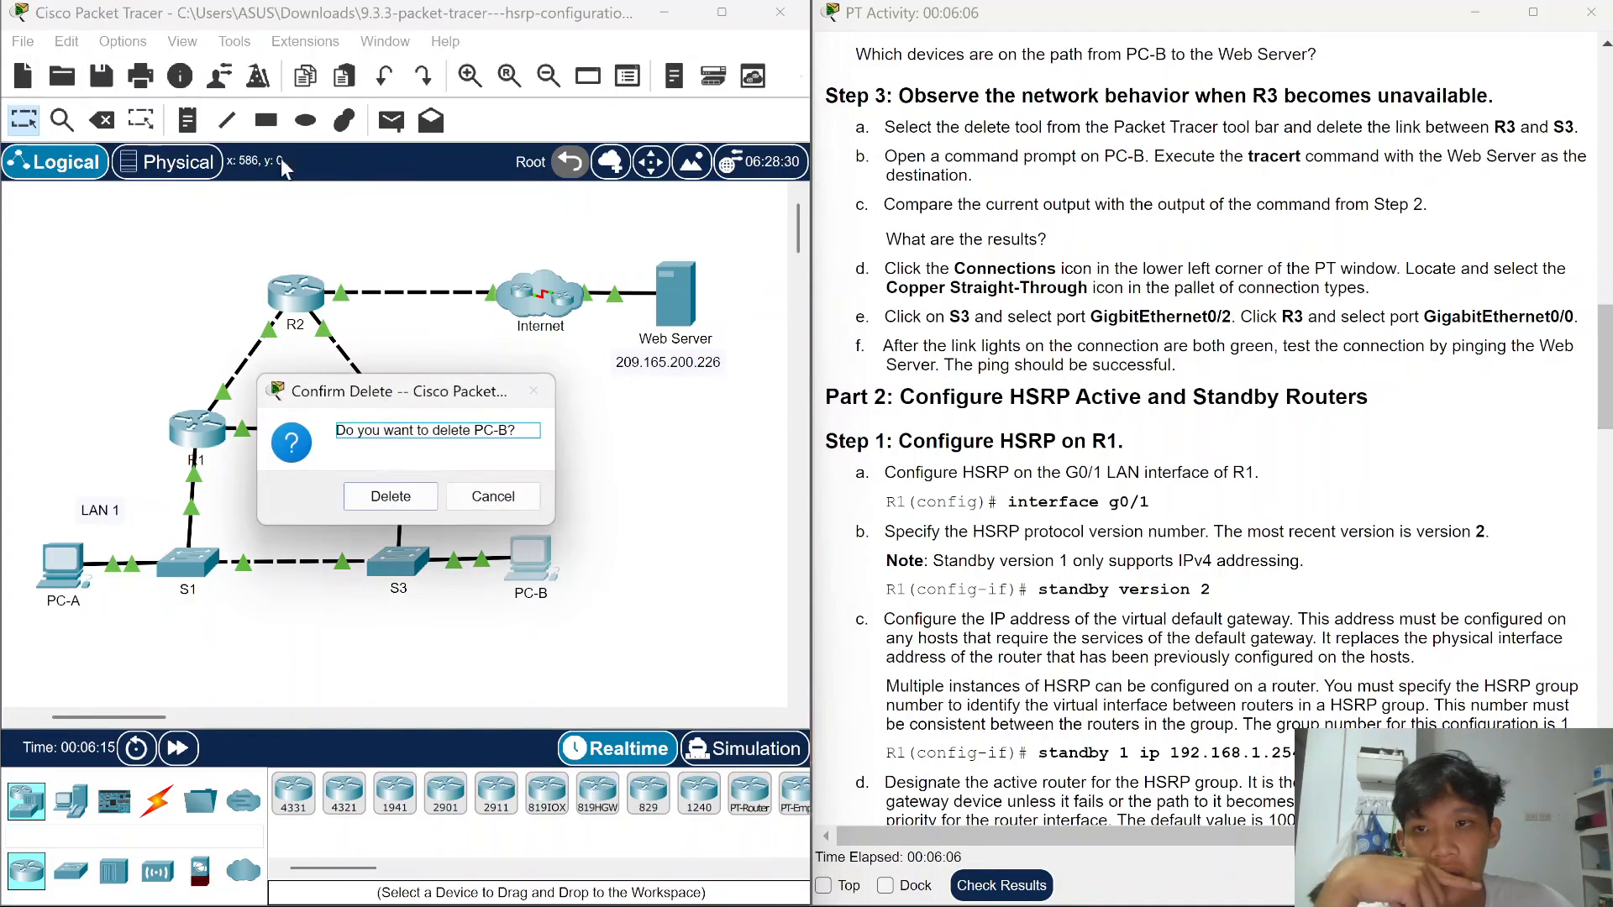
{"action": "left_click", "coordinate": [494, 497]}
{"action": "left_click", "coordinate": [102, 120]}
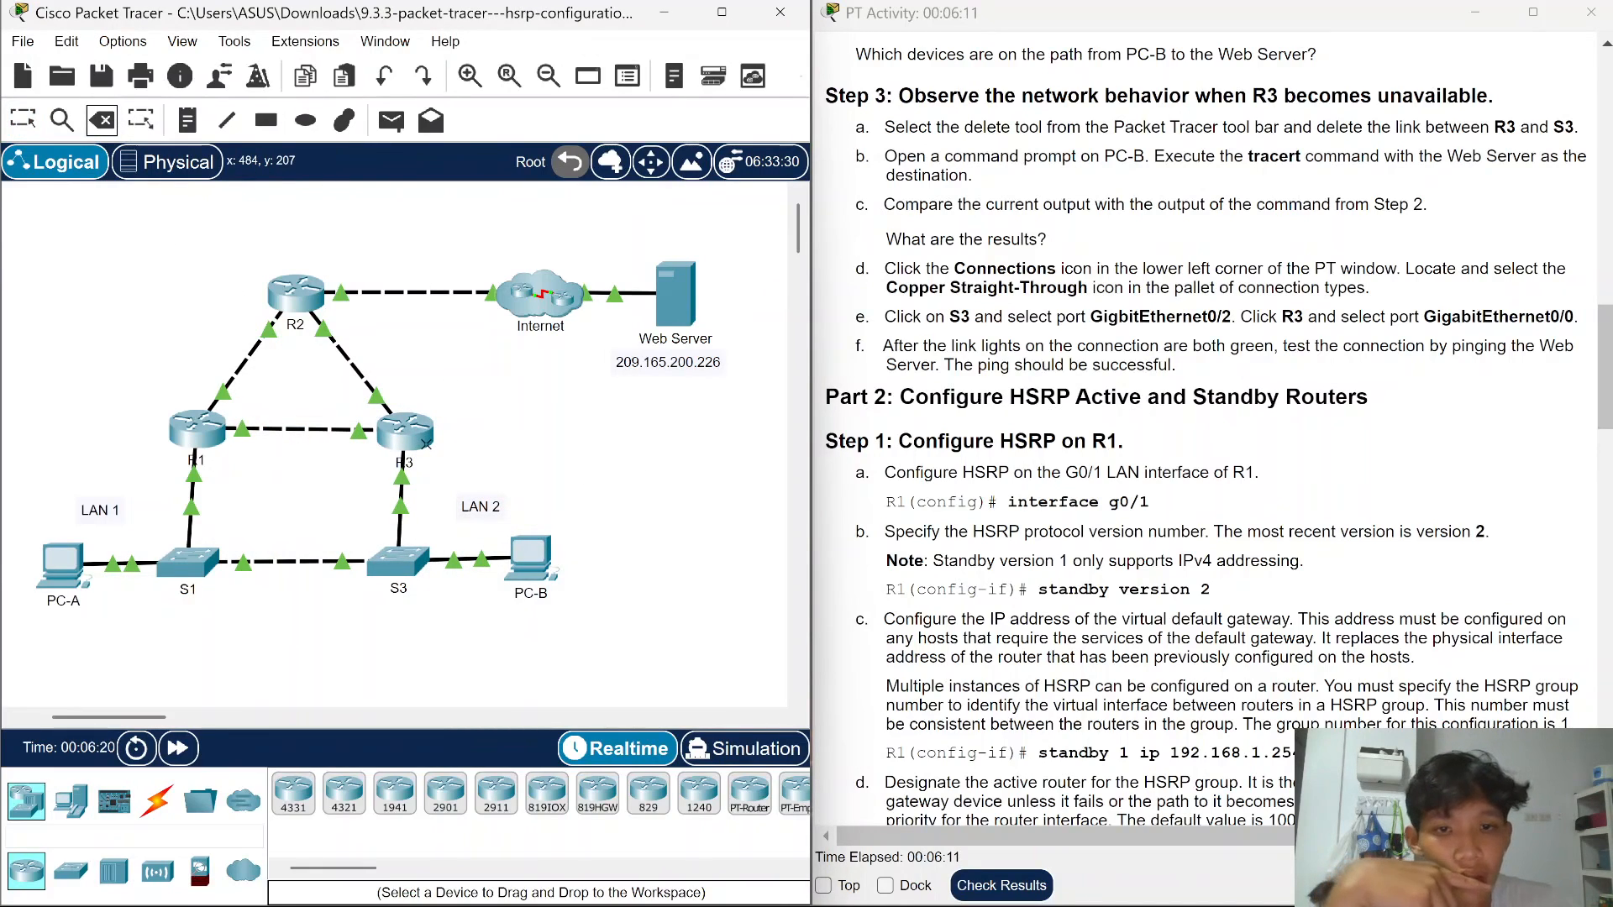
{"action": "mouse_move", "coordinate": [426, 443]}
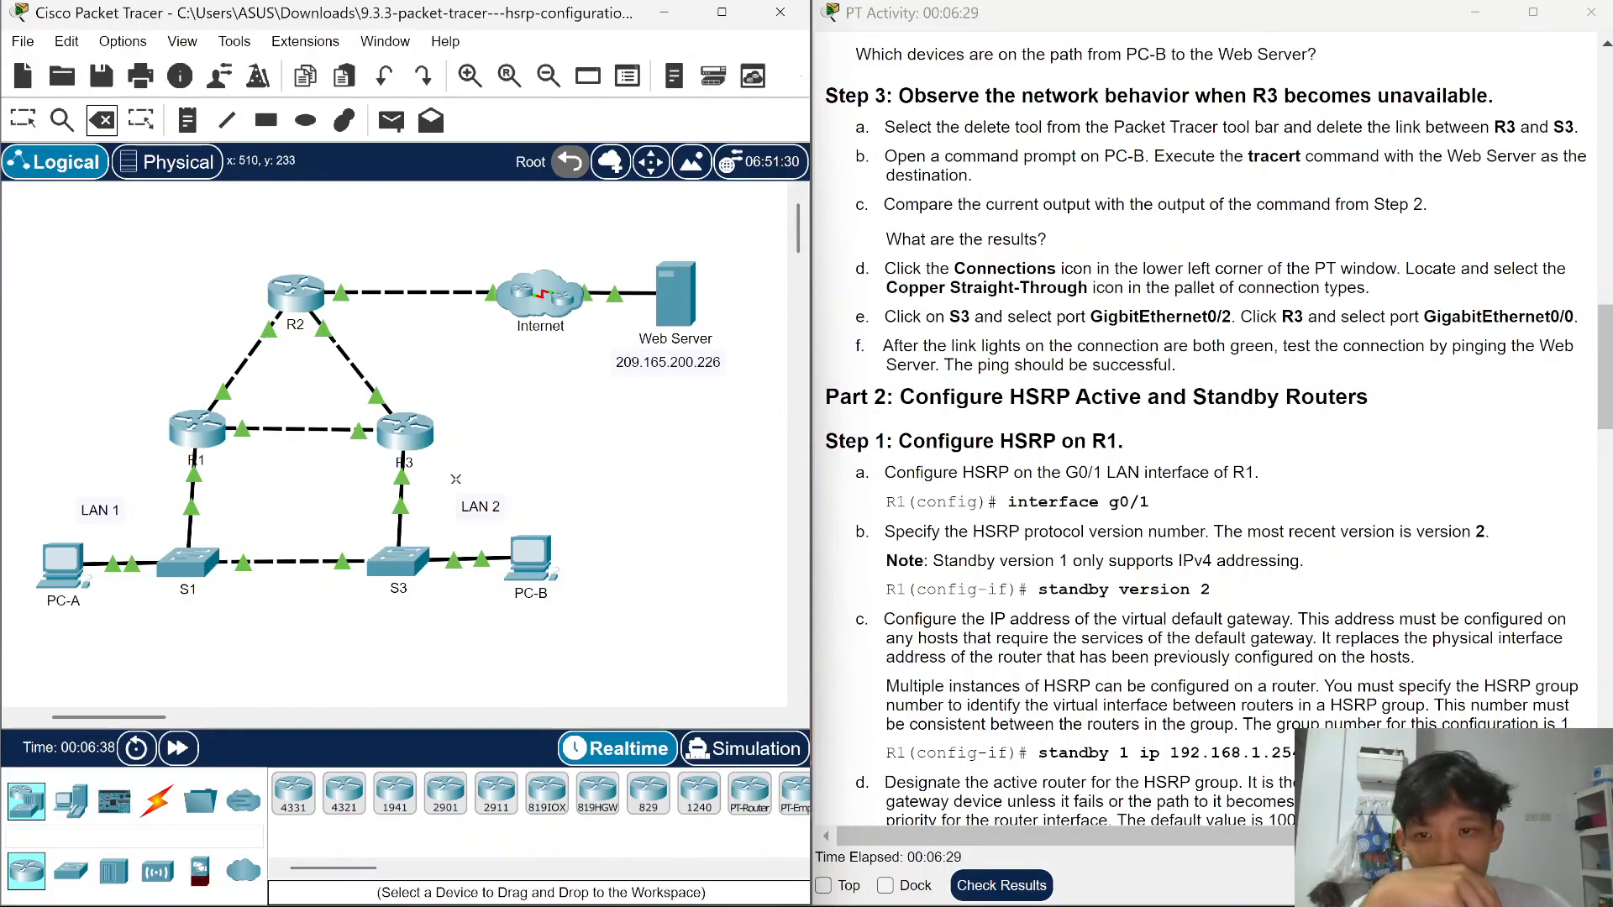
{"action": "left_click", "coordinate": [404, 499]}
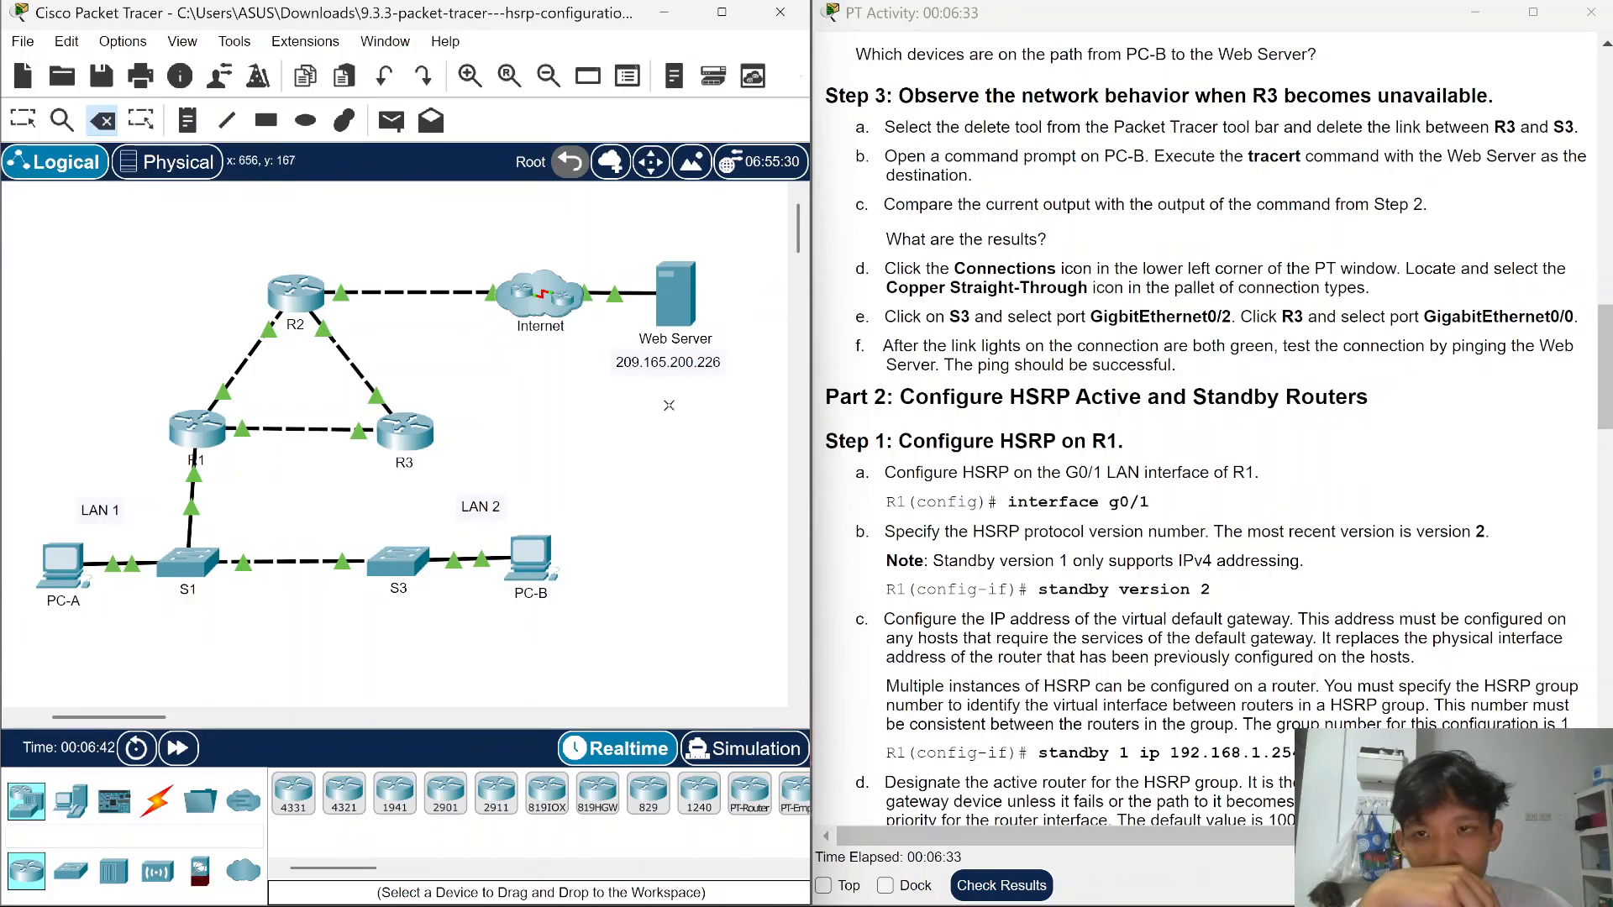
{"action": "left_click", "coordinate": [22, 120]}
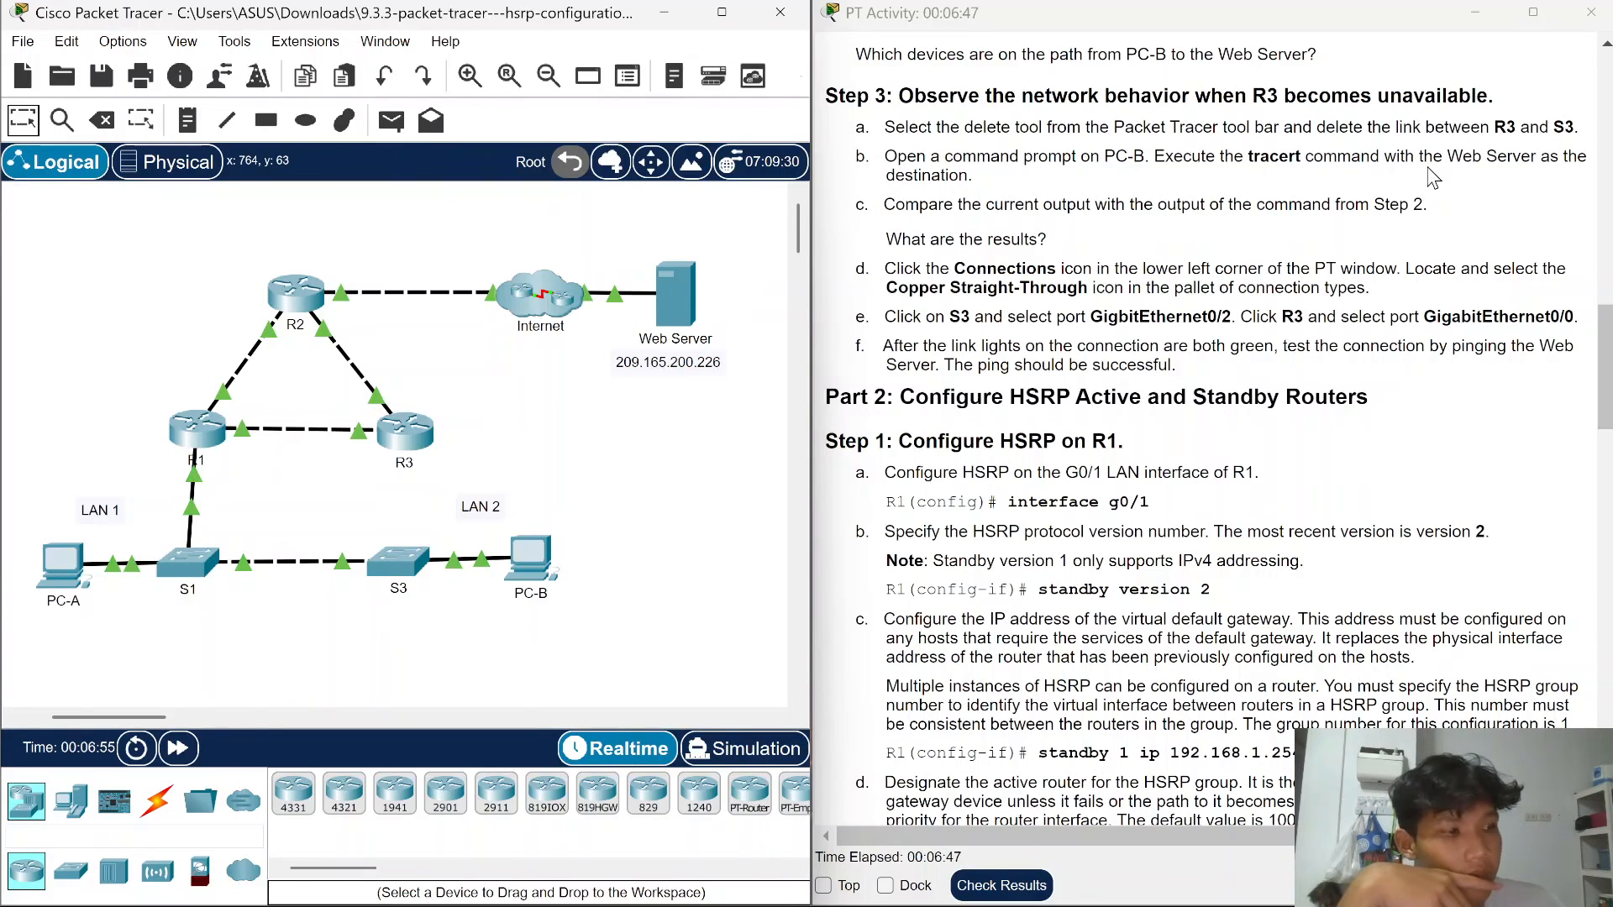
- Run tracert 209.165.200.226 again from PC-B's command prompt with the R3–S3 link removed, then minimize the window
{"action": "left_click", "coordinate": [530, 559]}
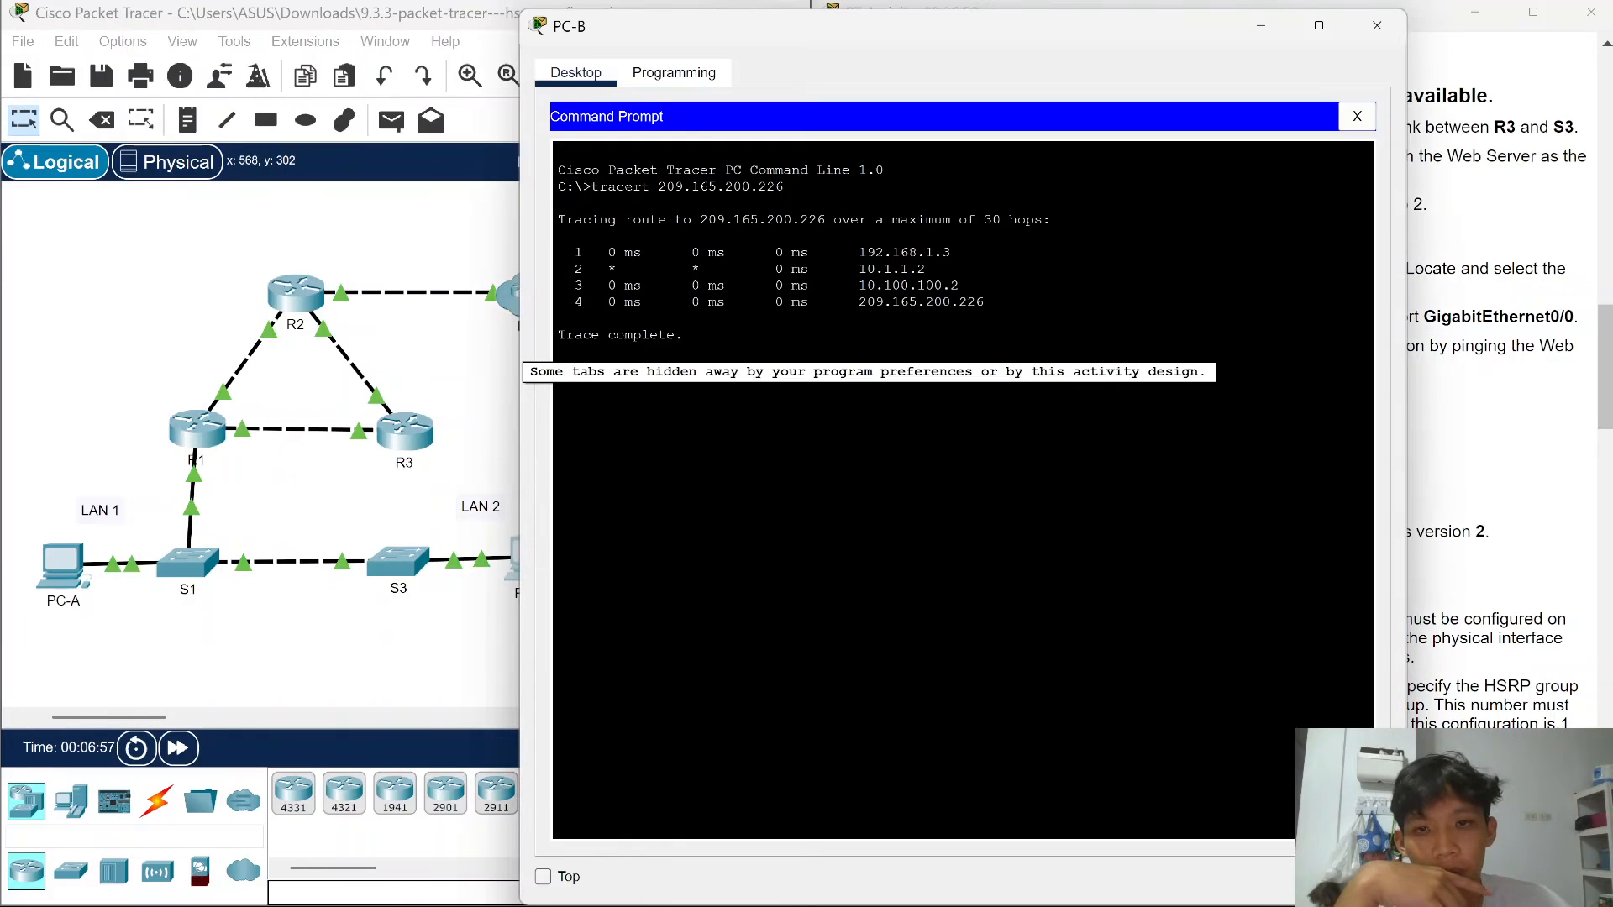
{"action": "key", "text": "Up"}
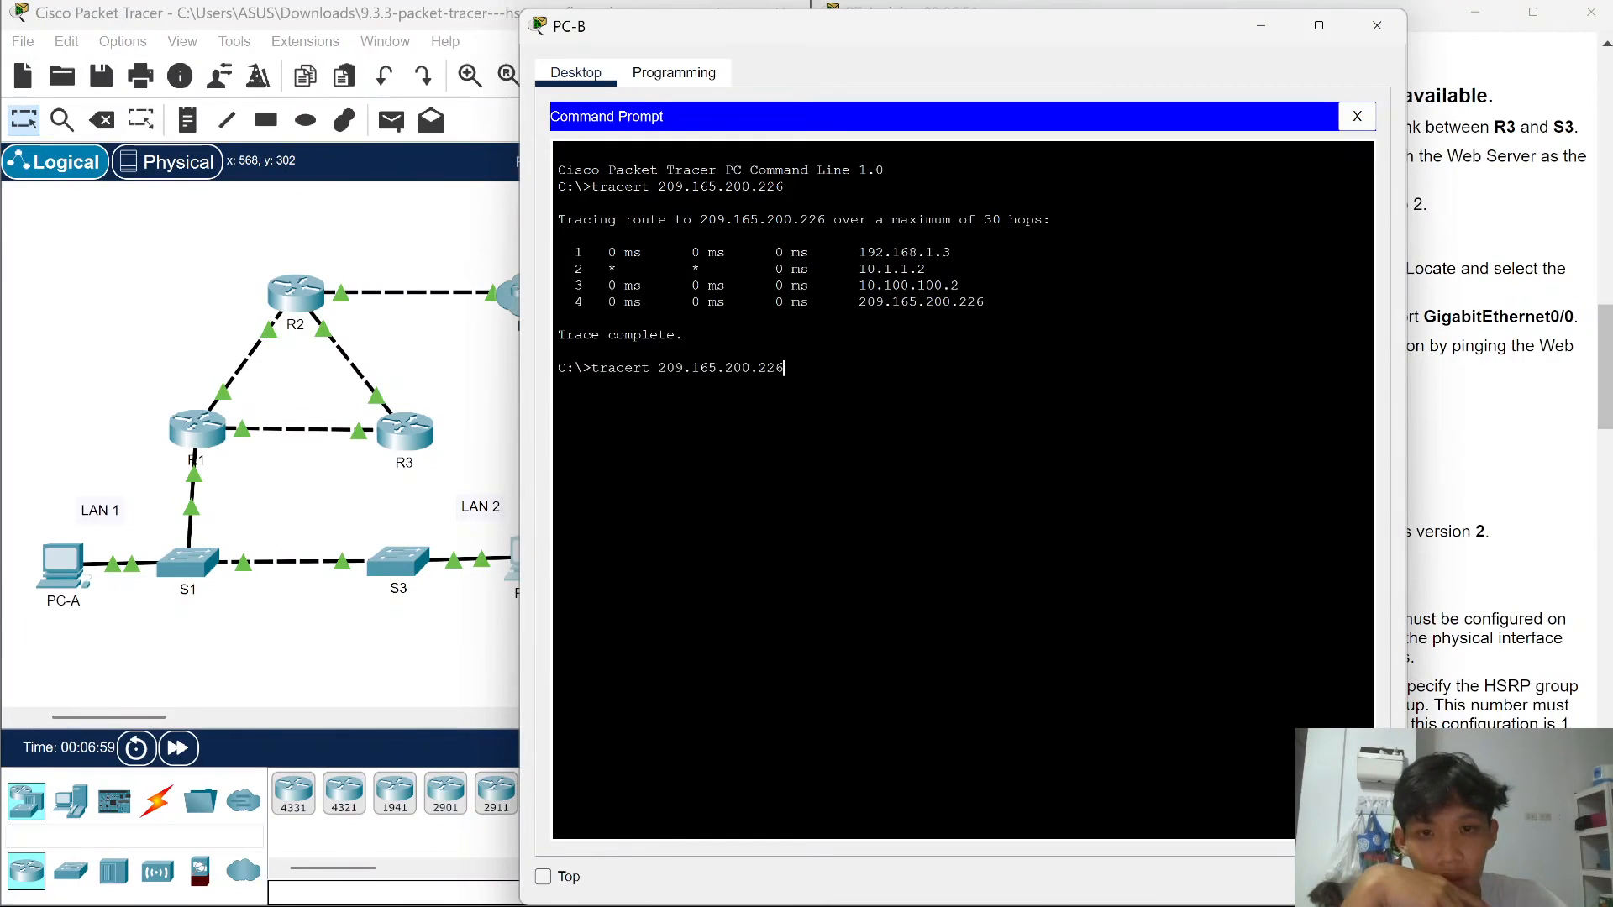
{"action": "key", "text": "Return"}
{"action": "left_click_drag", "start_coordinate": [901, 52], "coordinate": [1031, 37]}
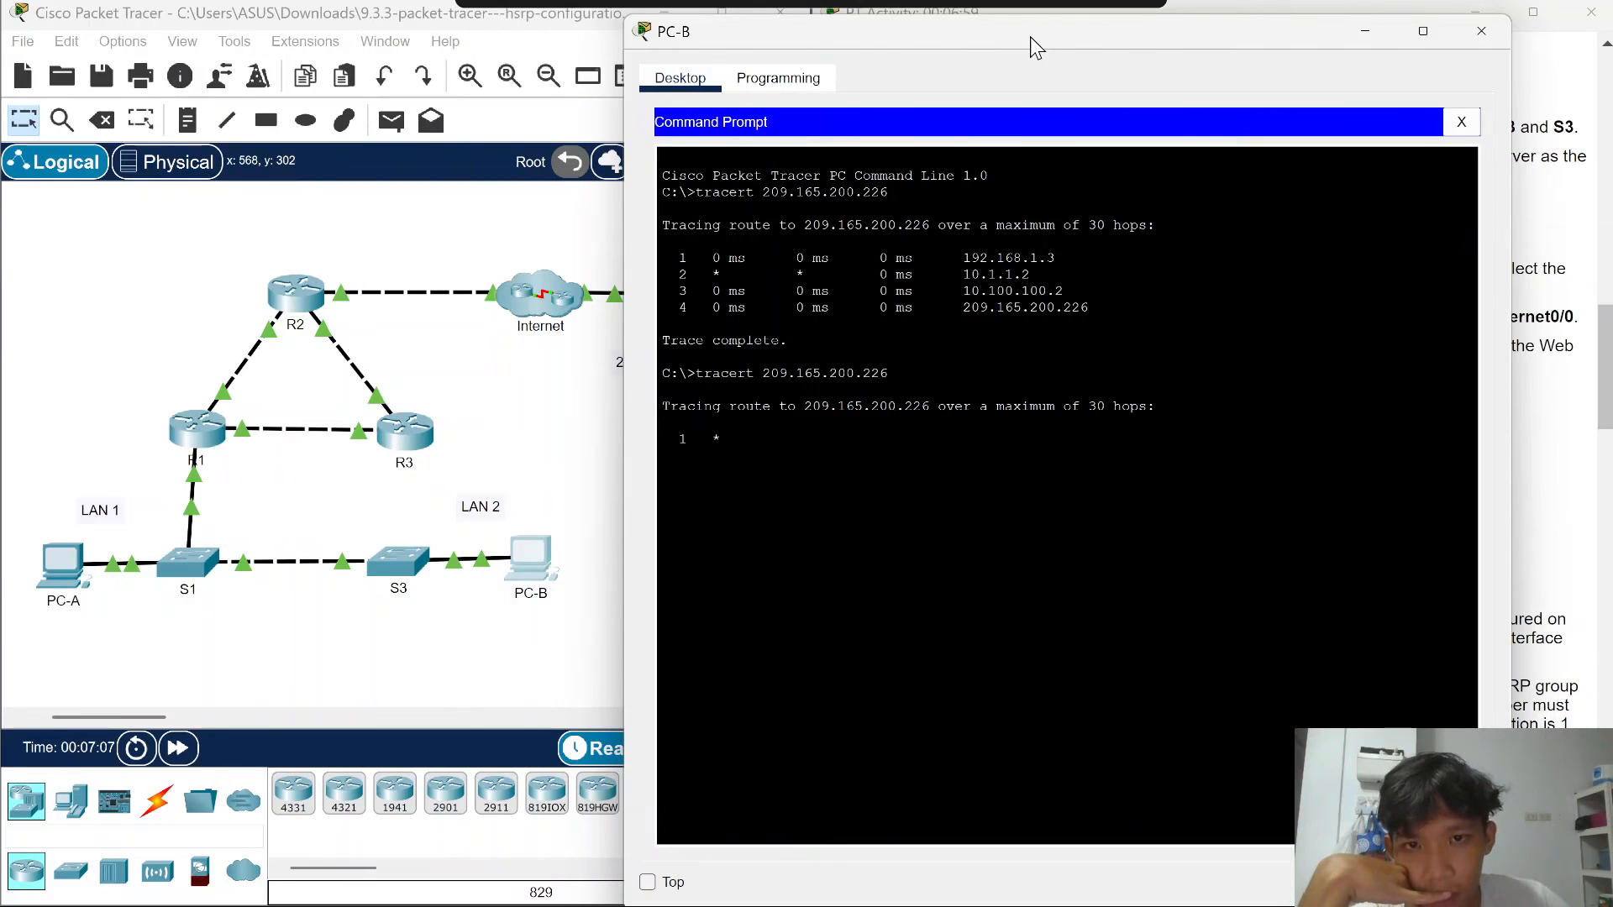
{"action": "left_click_drag", "start_coordinate": [1030, 37], "coordinate": [1028, 37]}
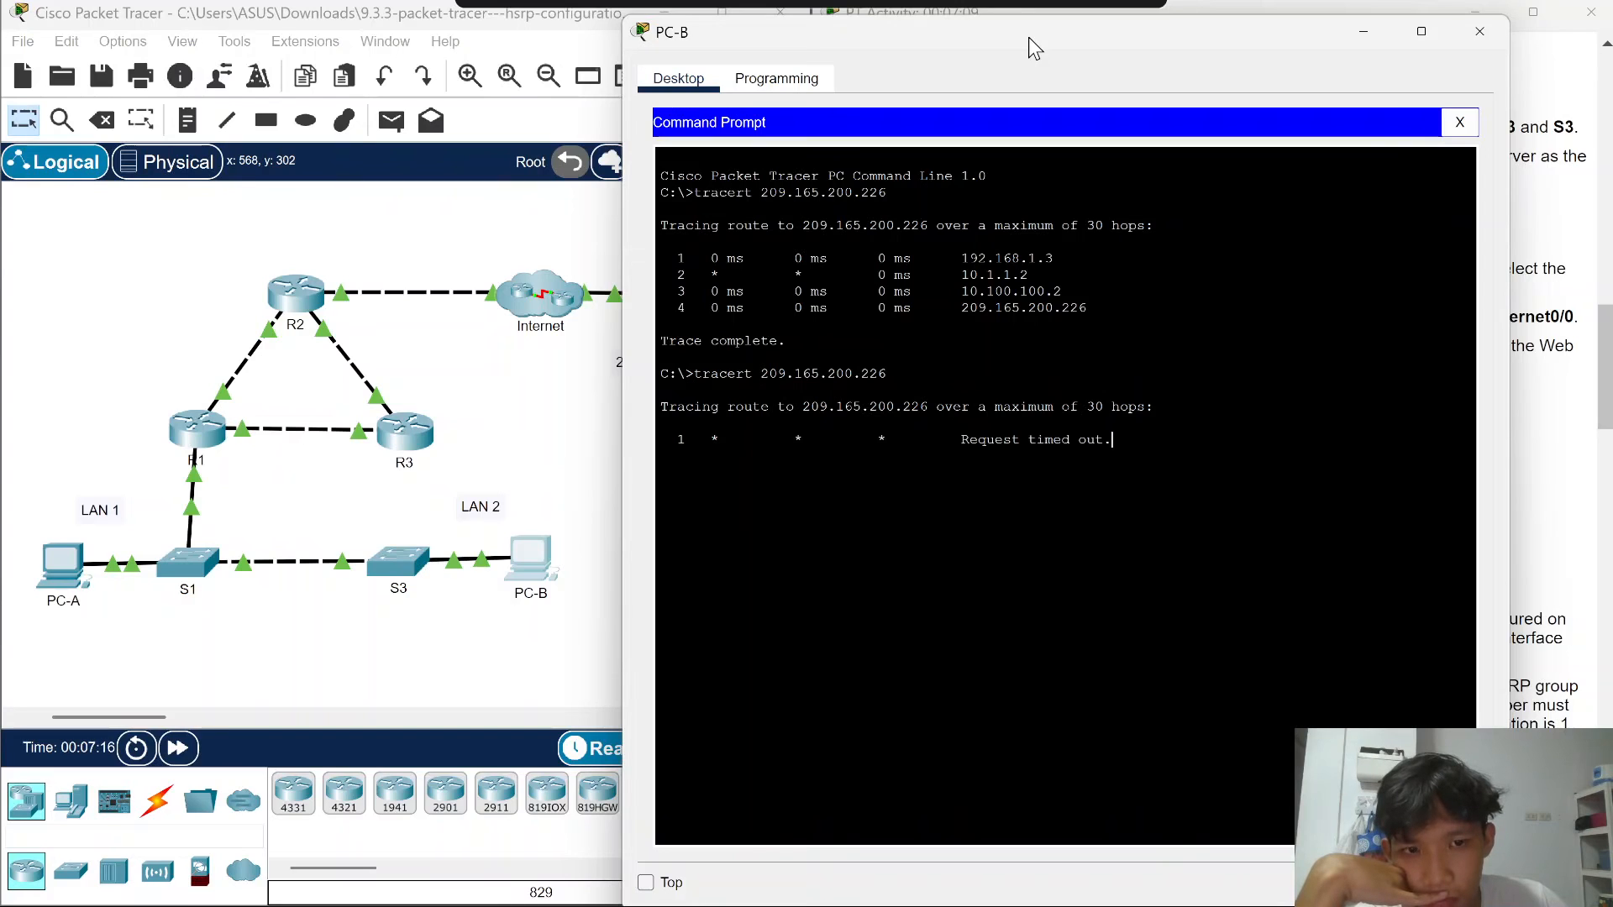
{"action": "left_click", "coordinate": [1363, 32]}
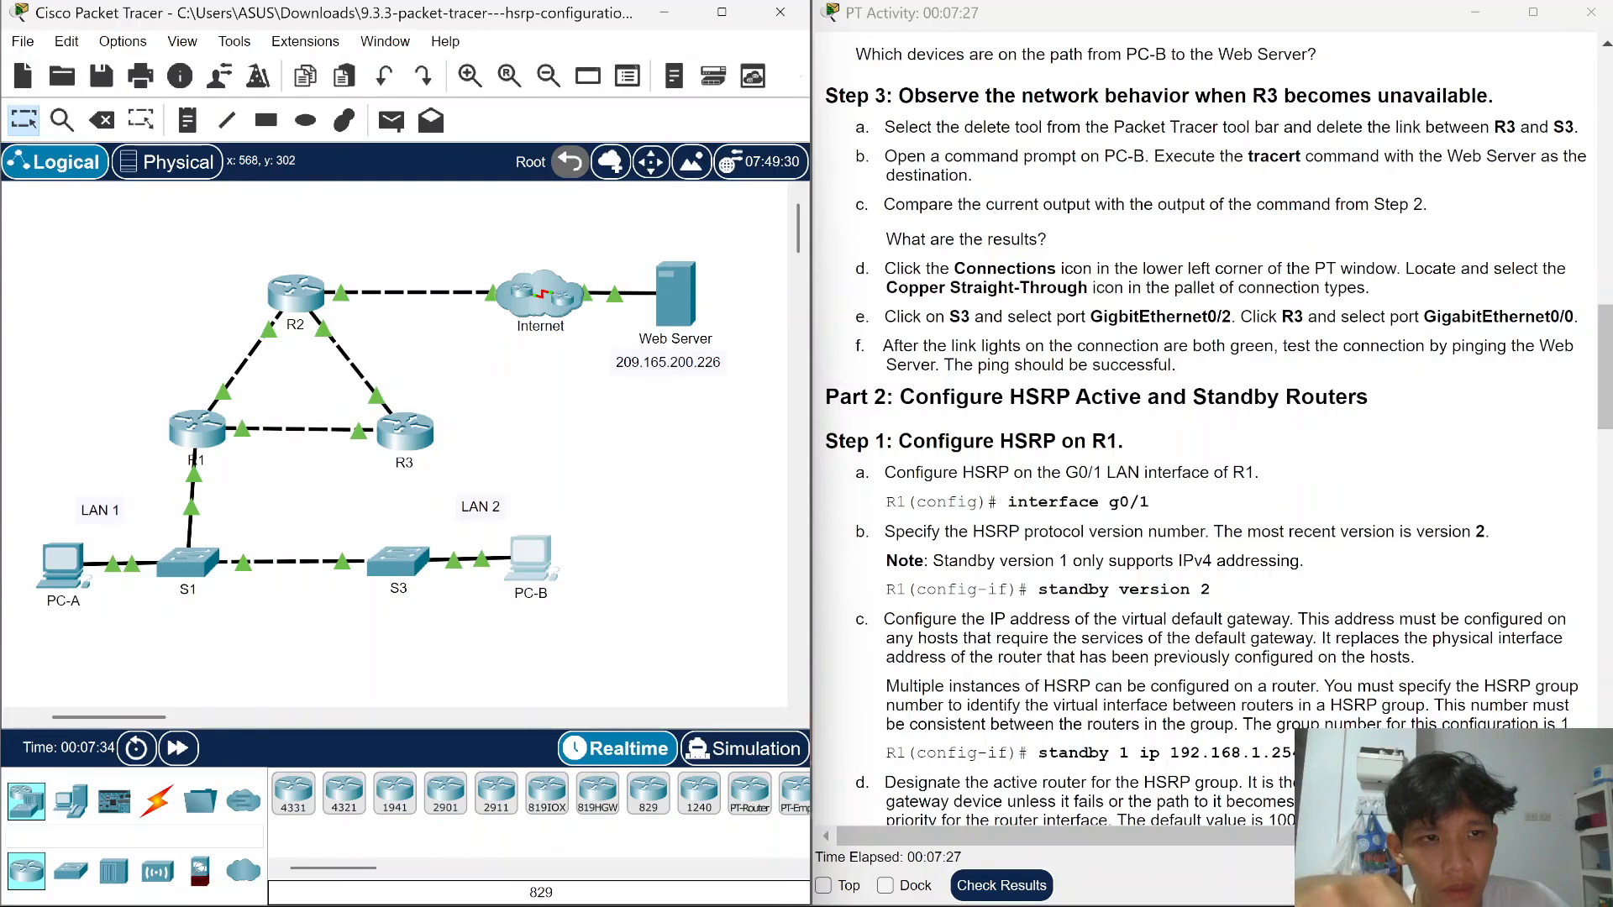
- Review the Step 3 instructions and compare PC-B's new trace with its earlier one
{"action": "scroll", "coordinate": [1211, 228], "scroll_direction": "up", "scroll_amount": 3}
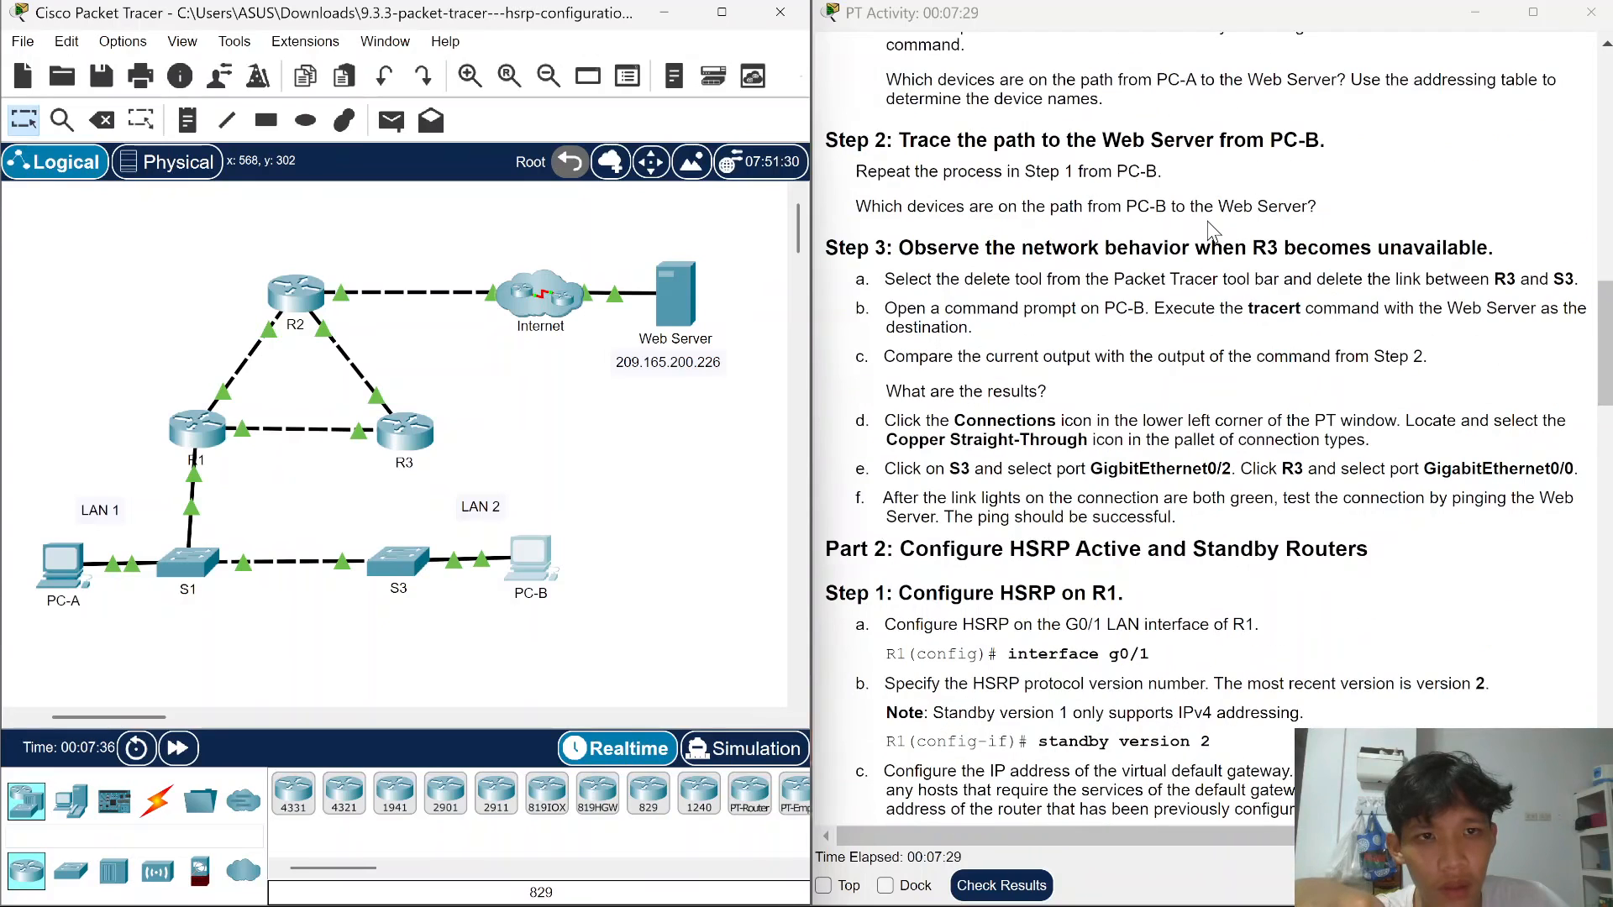
{"action": "scroll", "coordinate": [1126, 248], "scroll_direction": "down", "scroll_amount": 1}
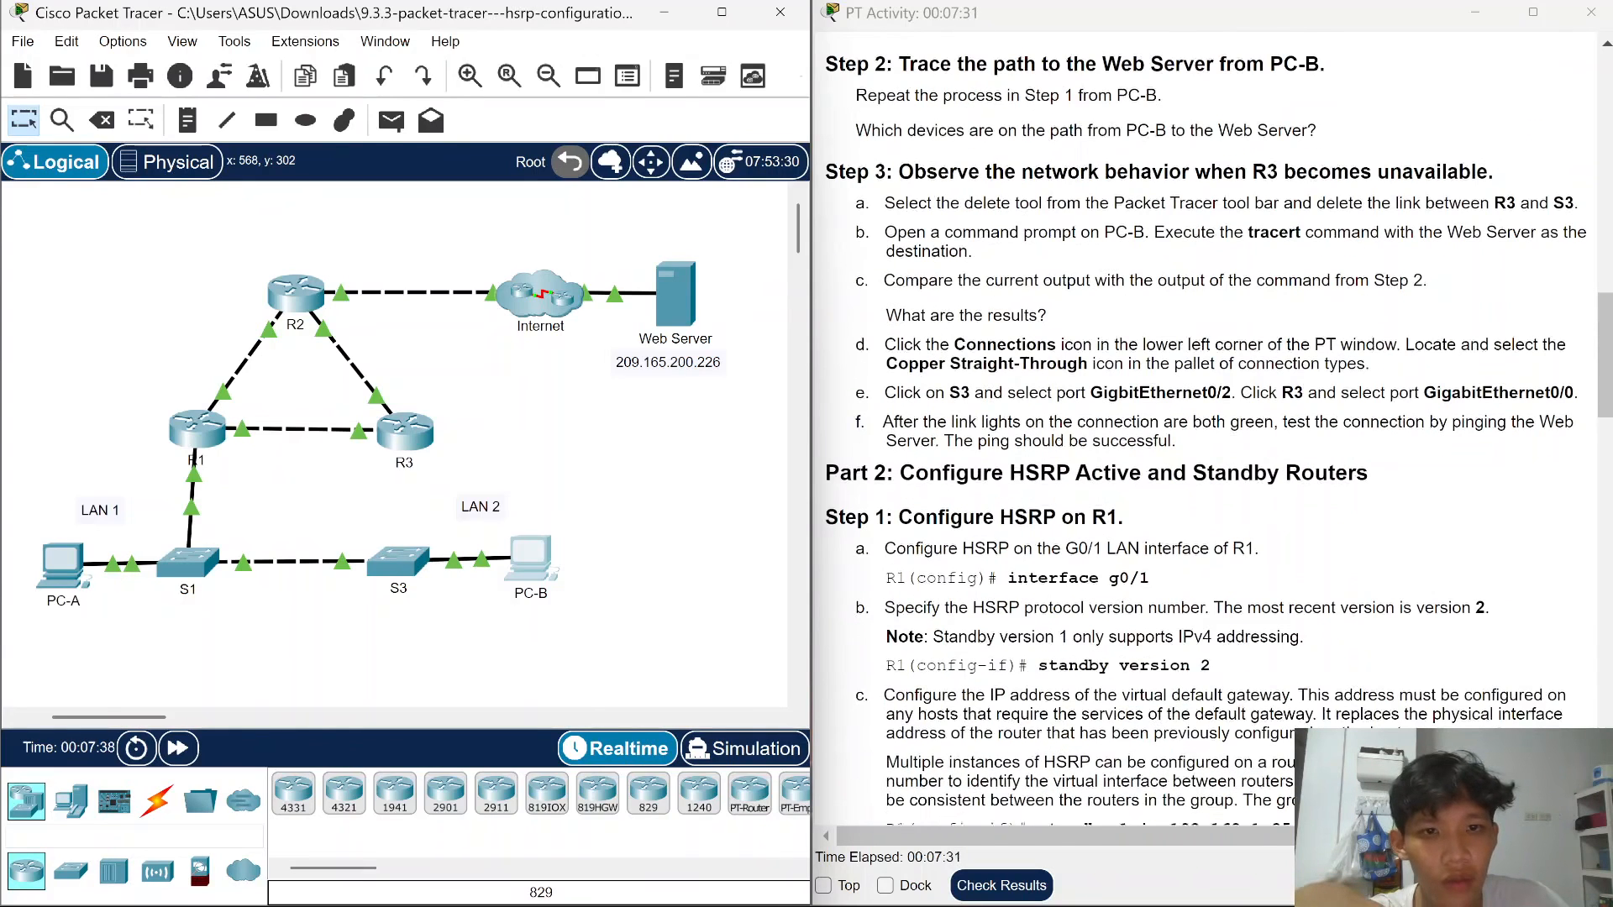
{"action": "scroll", "coordinate": [1035, 264], "scroll_direction": "down", "scroll_amount": 1}
{"action": "left_click", "coordinate": [542, 573]}
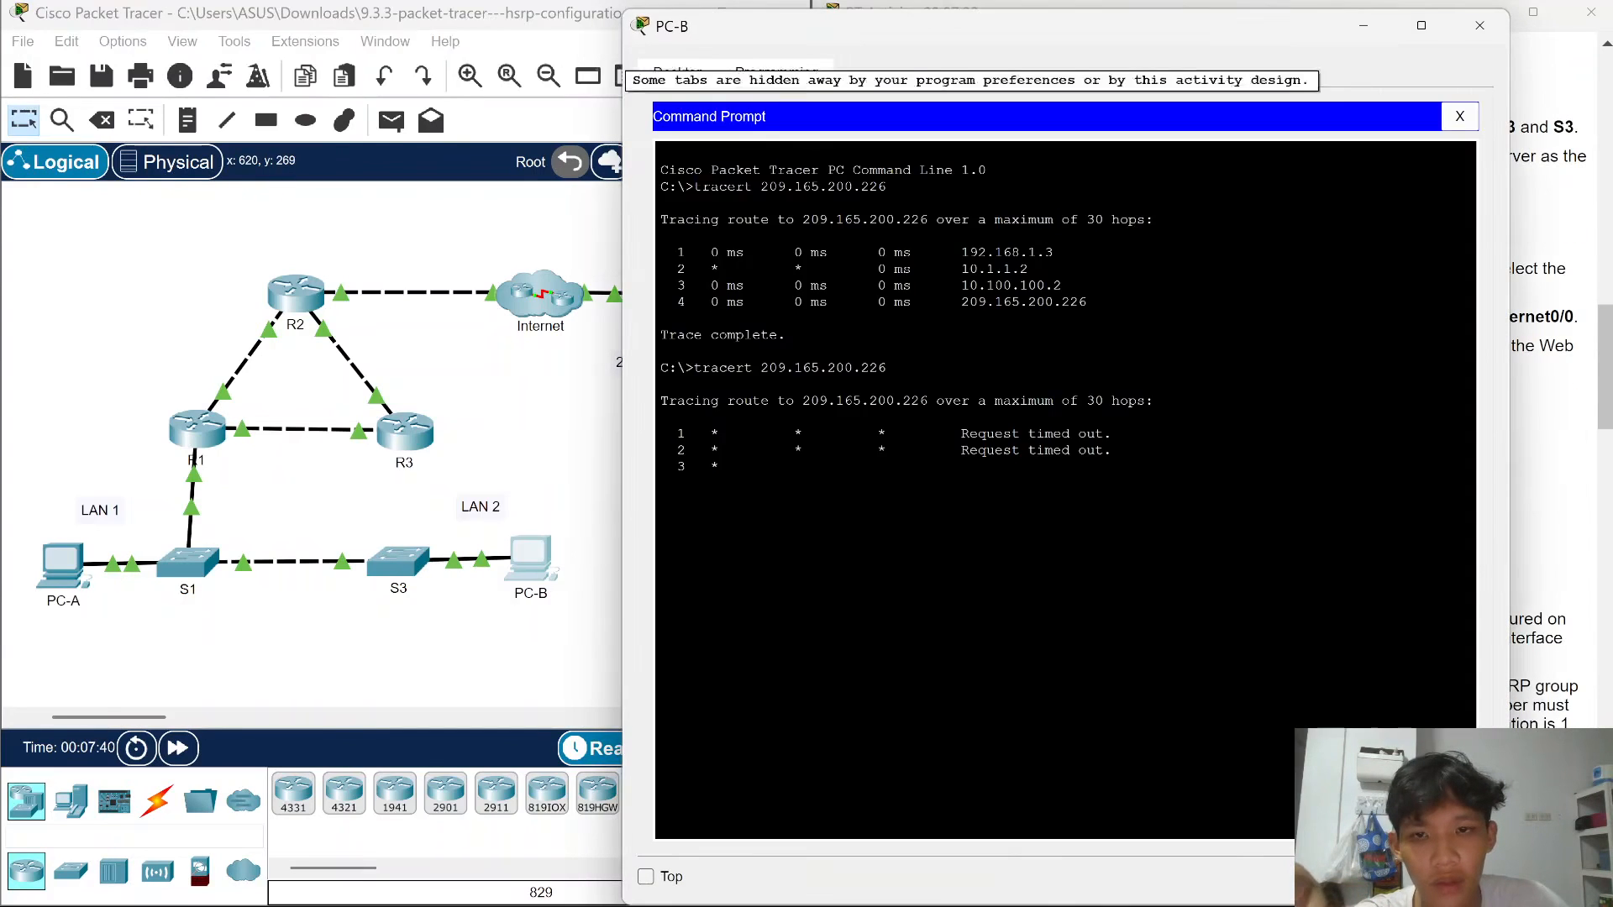
{"action": "left_click", "coordinate": [1360, 31]}
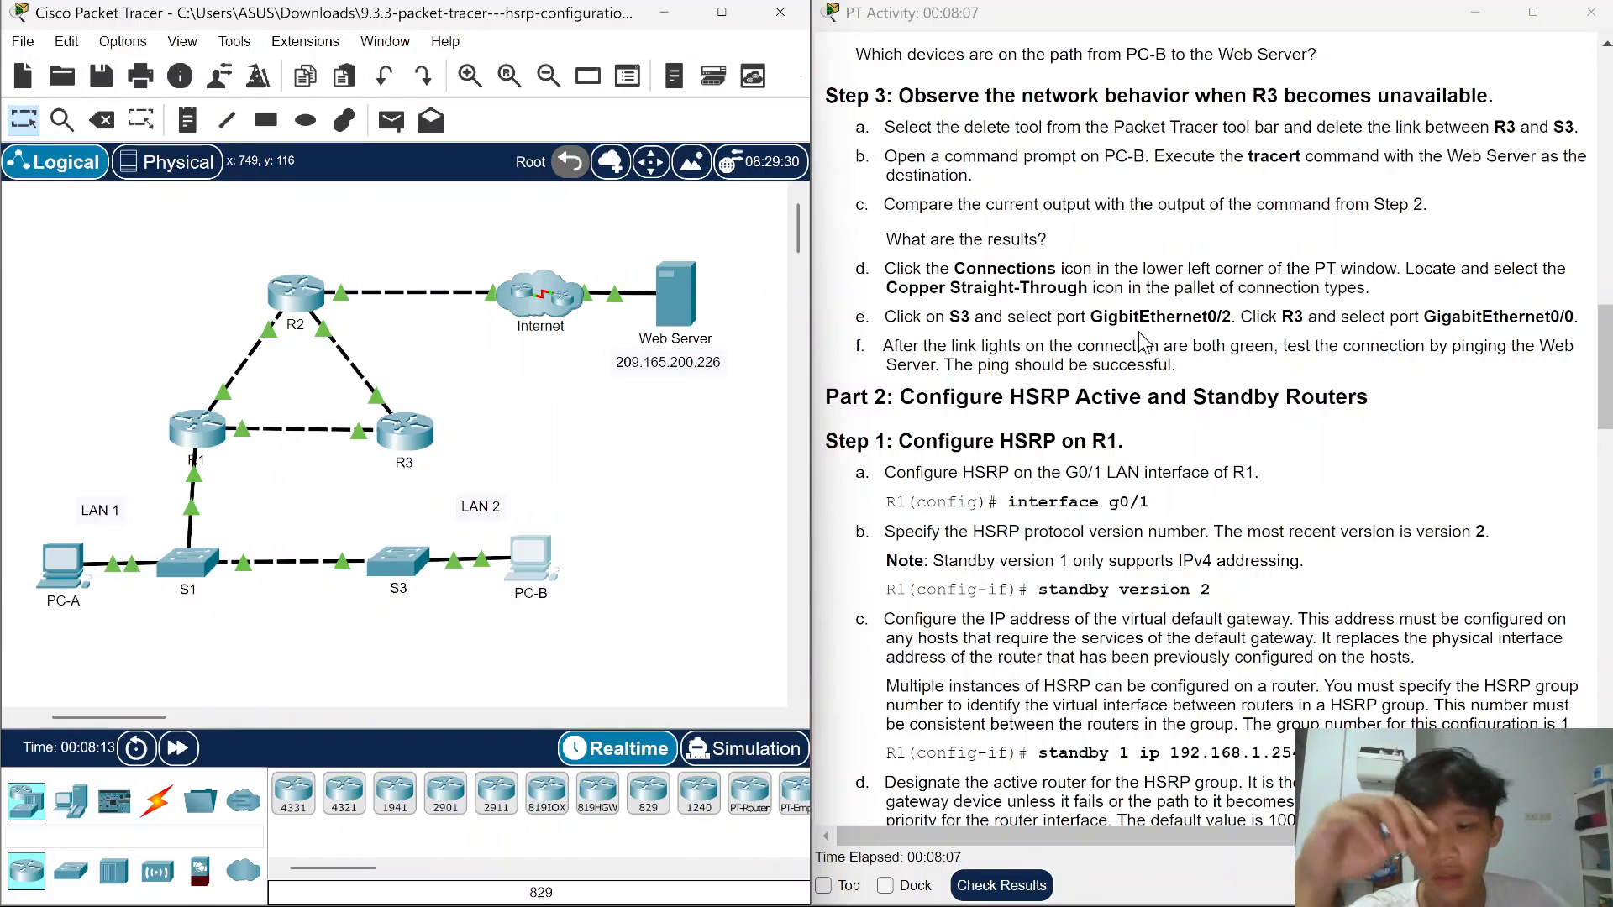
- Connect S3's GigabitEthernet0/2 to R3's GigabitEthernet0/0 with a Copper Straight-Through cable, then fast-forward the simulation time
{"action": "left_click", "coordinate": [156, 799]}
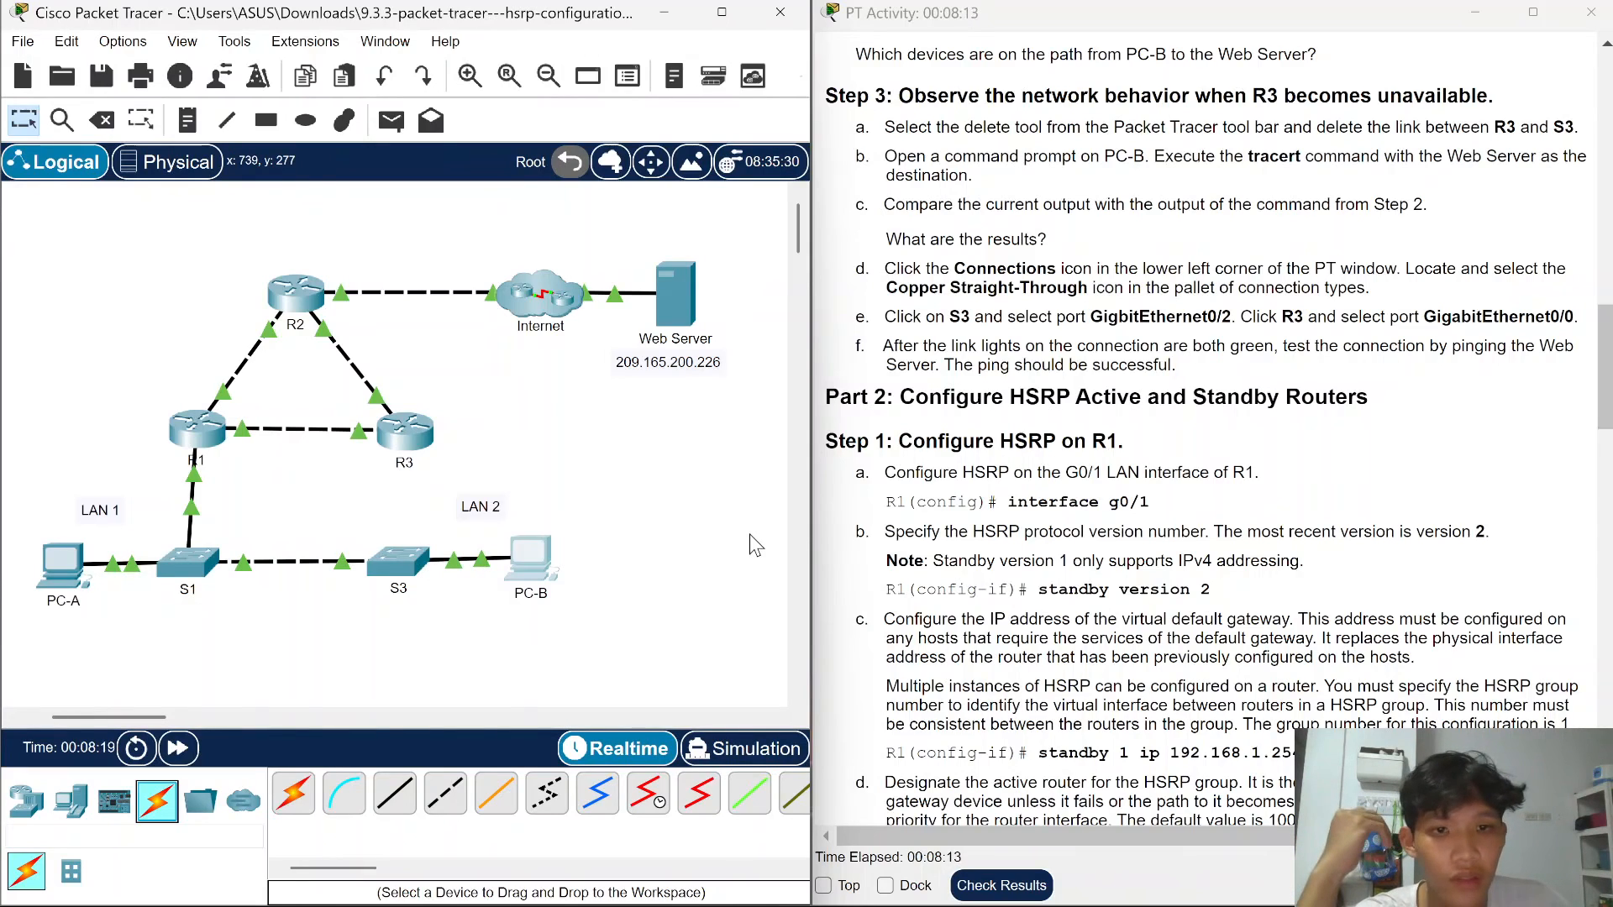
{"action": "left_click", "coordinate": [394, 792]}
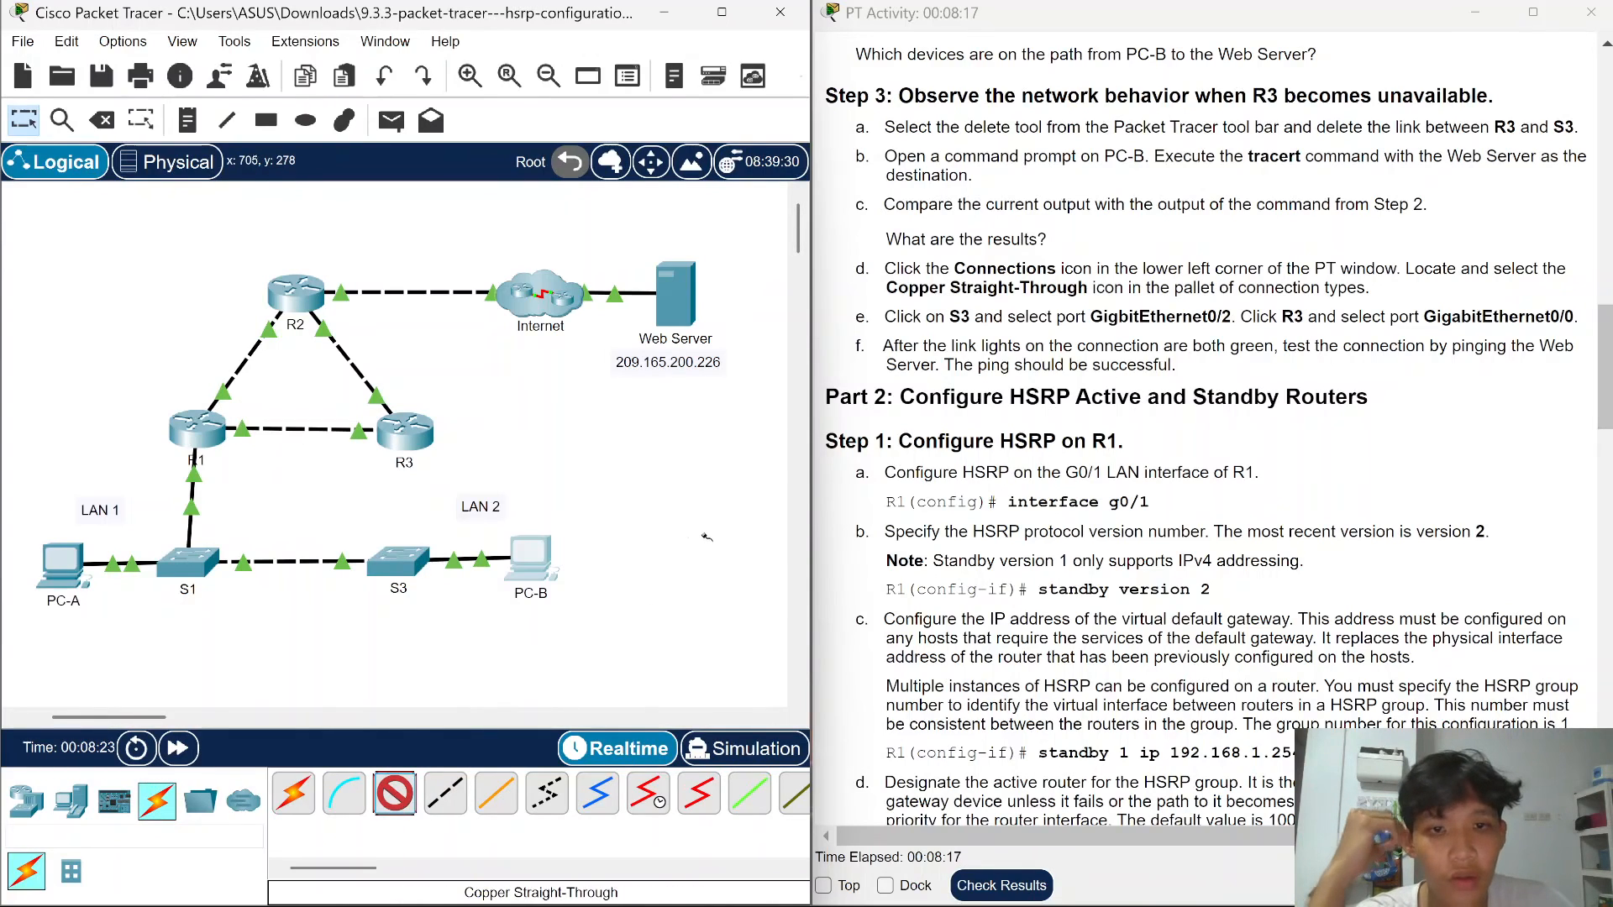
{"action": "left_click", "coordinate": [403, 561]}
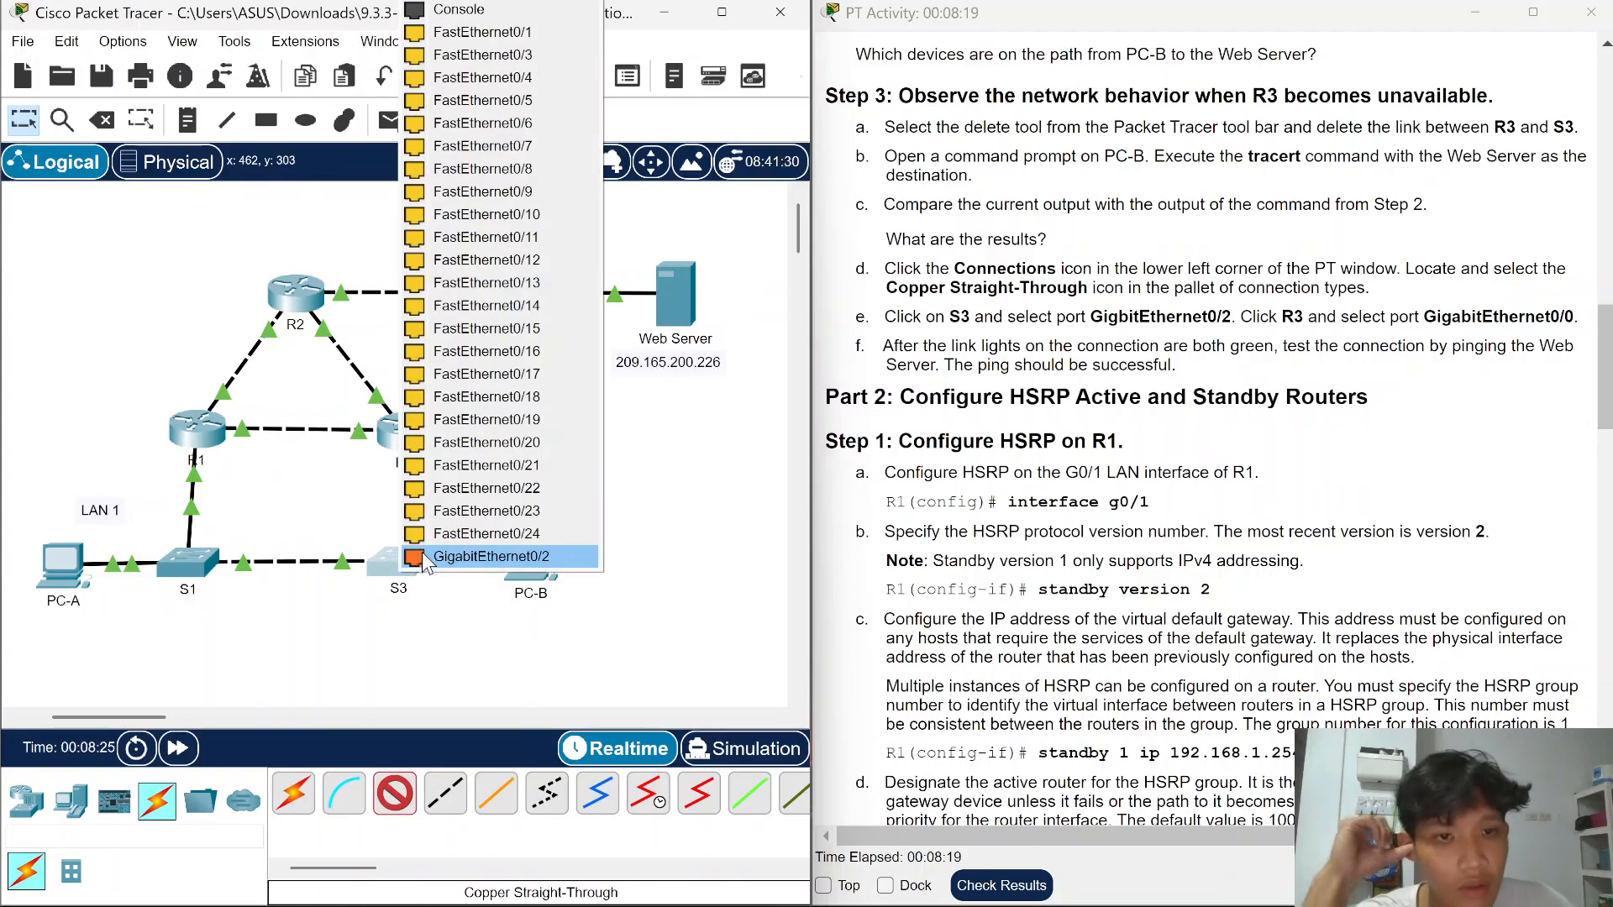
{"action": "left_click", "coordinate": [502, 558]}
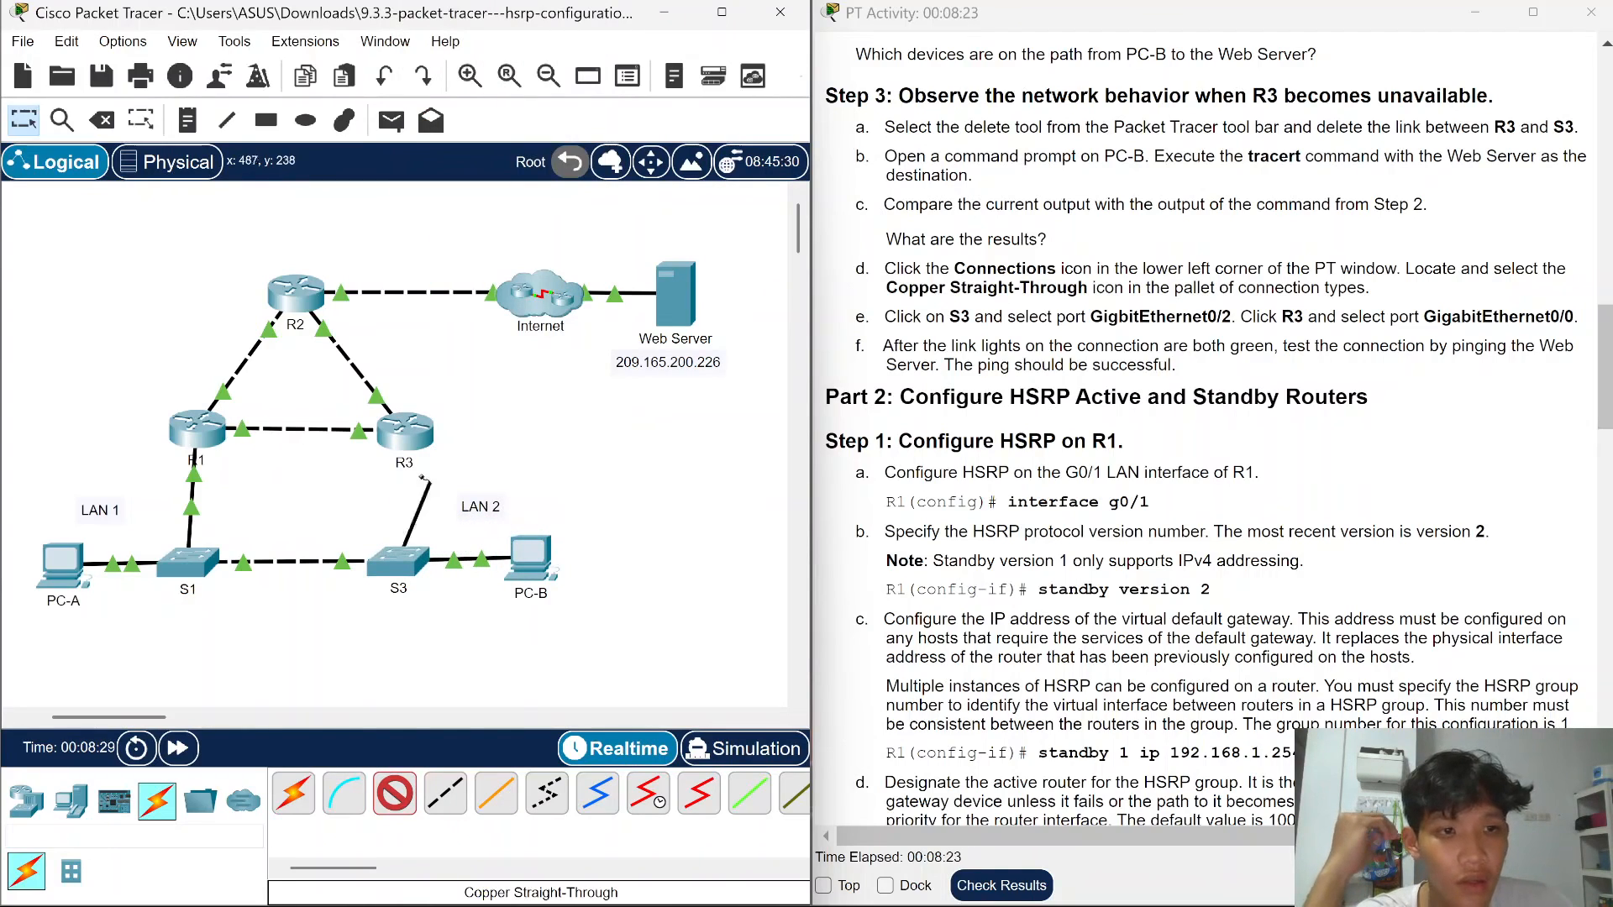
{"action": "left_click", "coordinate": [411, 432]}
{"action": "left_click", "coordinate": [517, 495]}
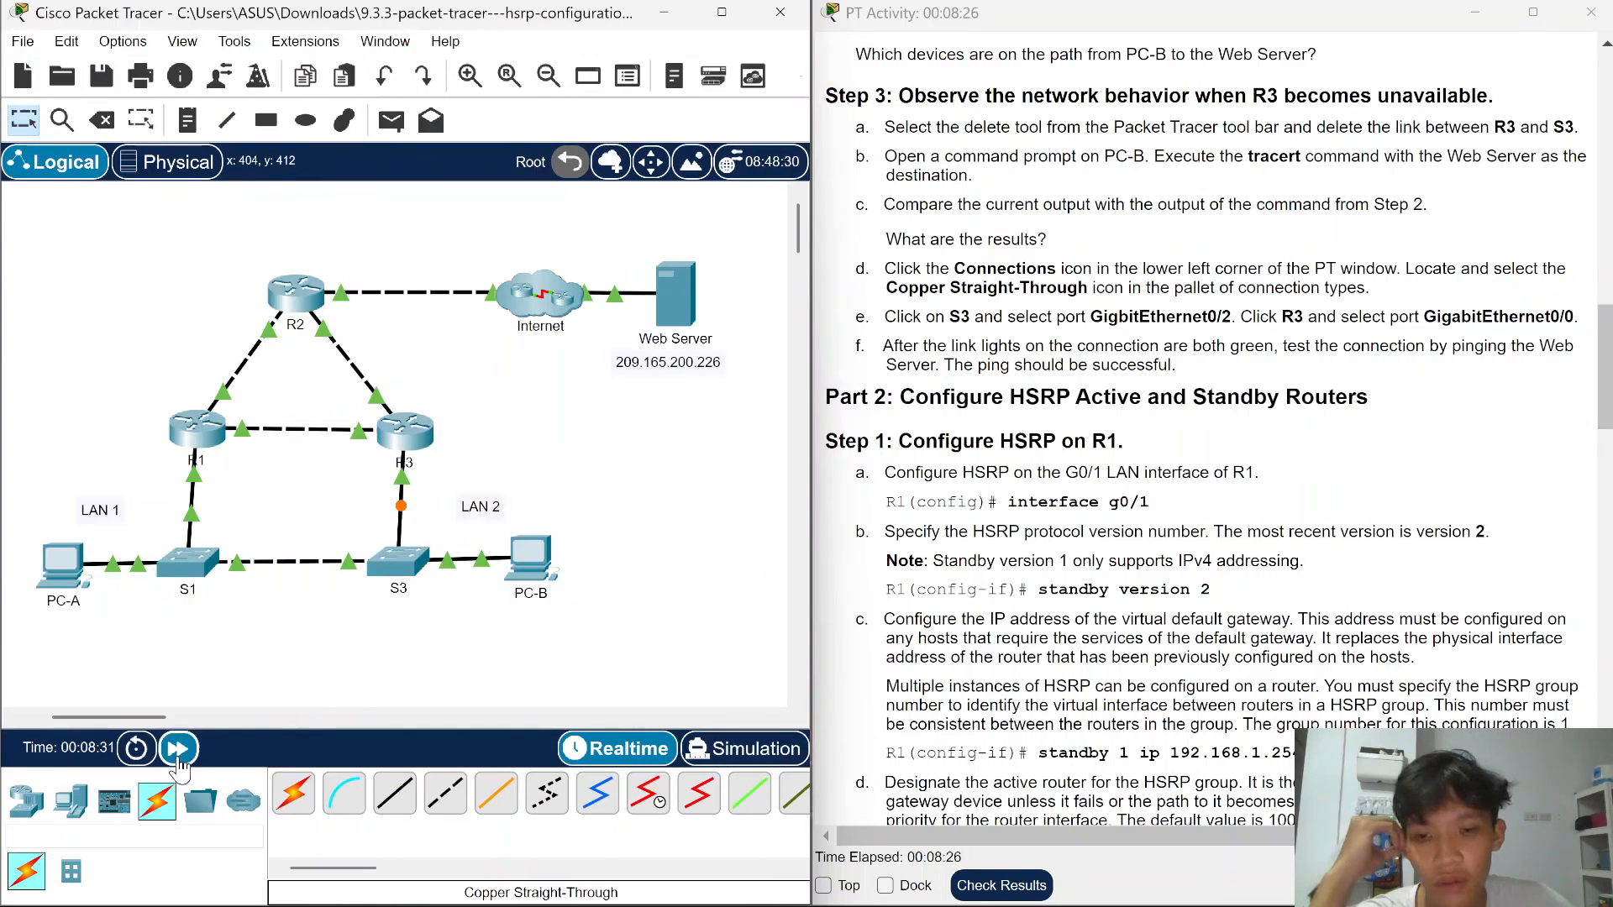
{"action": "left_click", "coordinate": [178, 749]}
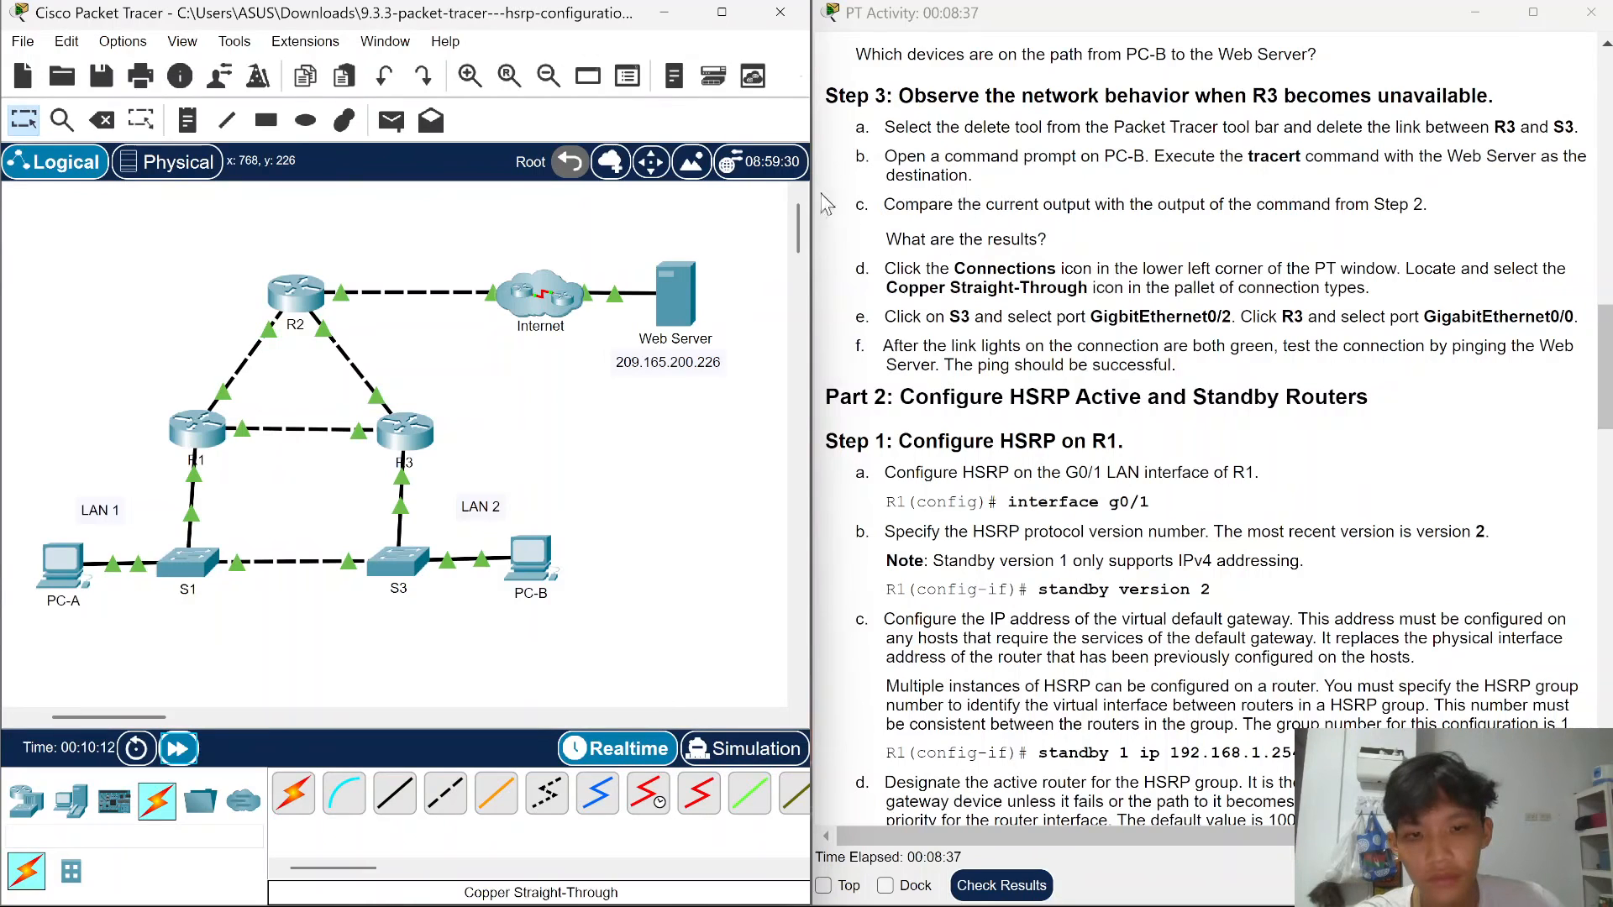
- Open R1's CLI beside the Part 2 instructions and enter privileged EXEC mode with enable
{"action": "scroll", "coordinate": [1210, 437], "scroll_direction": "down", "scroll_amount": 2}
{"action": "scroll", "coordinate": [1210, 437], "scroll_direction": "down", "scroll_amount": 2}
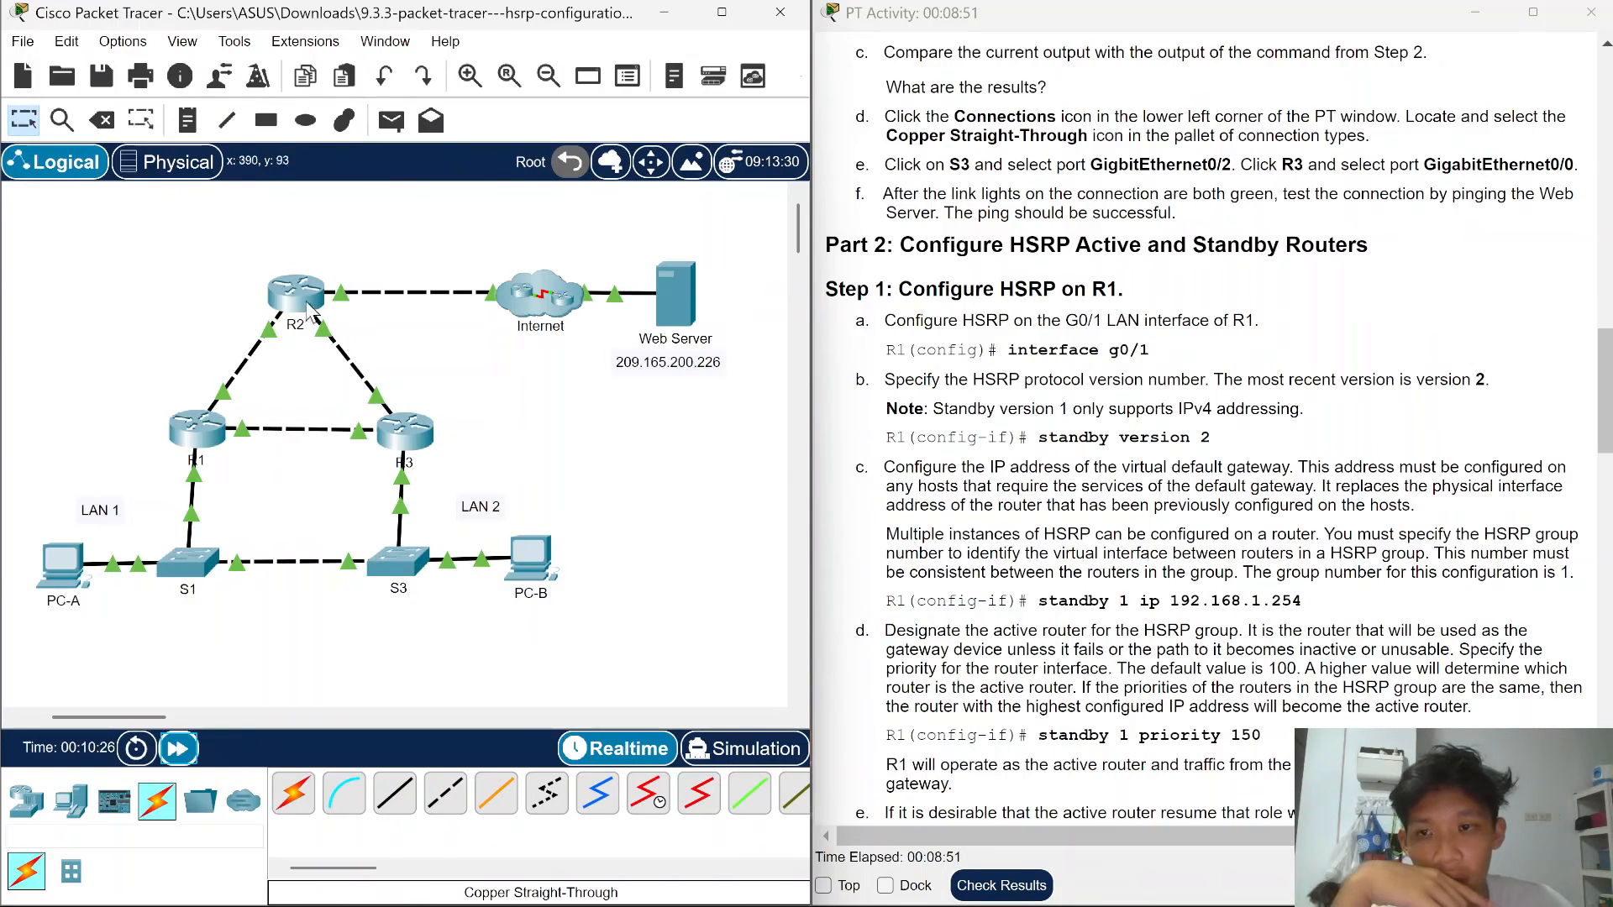
{"action": "left_click", "coordinate": [197, 430]}
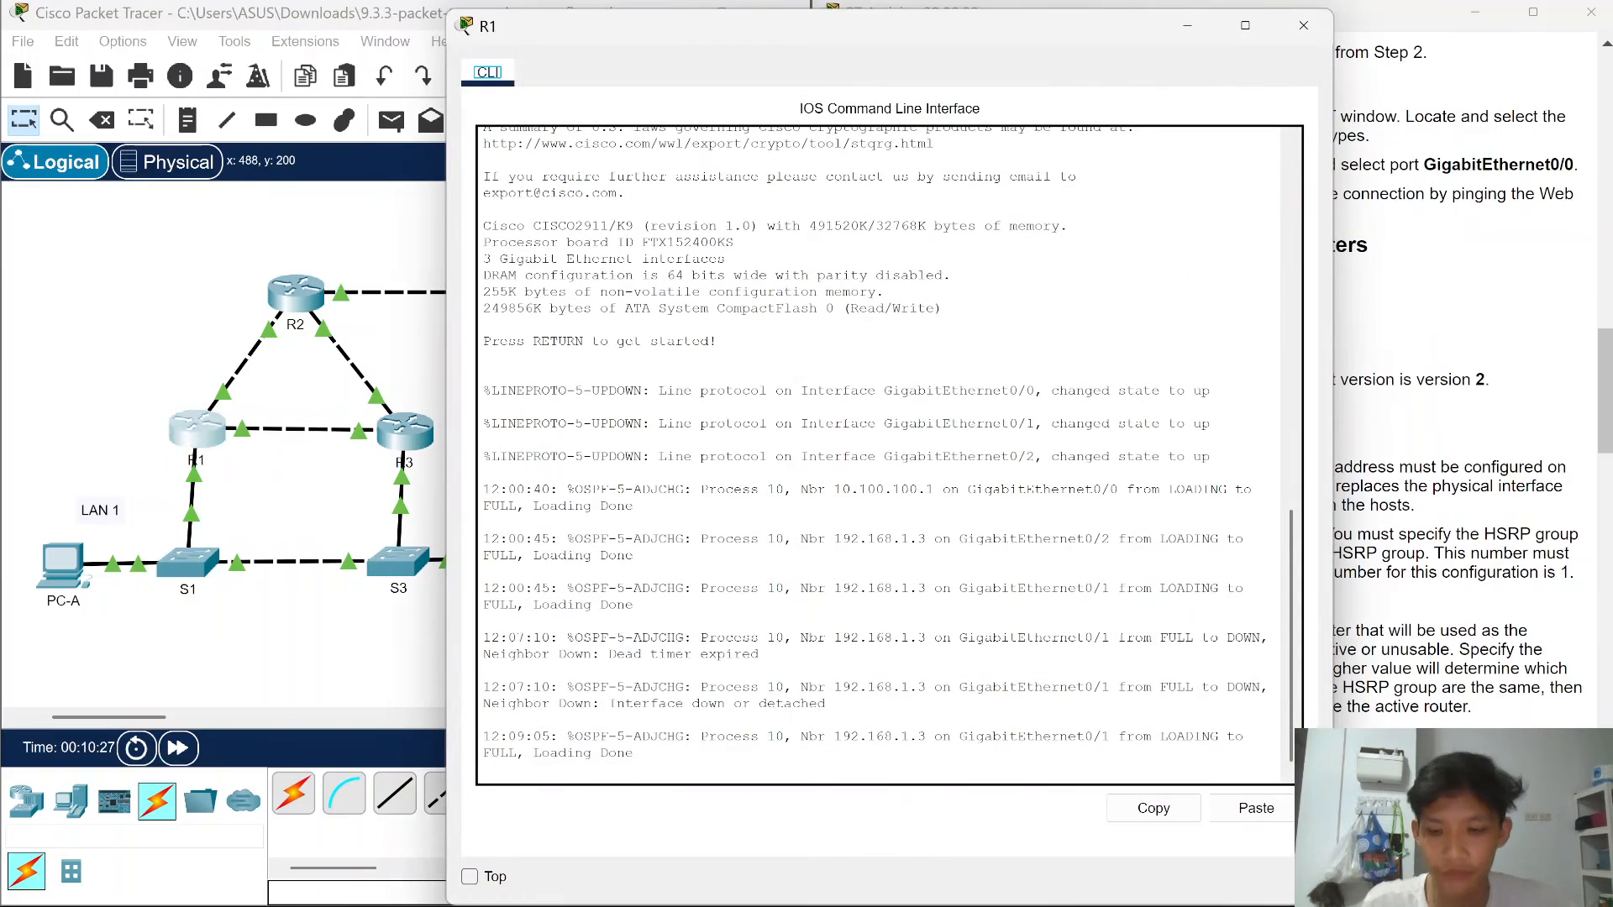
{"action": "key", "text": "super+Left"}
{"action": "left_click", "coordinate": [391, 690]}
{"action": "key", "text": "Return"}
{"action": "key", "text": "Return"}
{"action": "key", "text": "Return"}
{"action": "key", "text": "Return"}
{"action": "key", "text": "Return"}
{"action": "type", "text": "en"}
{"action": "key", "text": "Tab"}
{"action": "key", "text": "Return"}
{"action": "key", "text": "Return"}
{"action": "key", "text": "Return"}
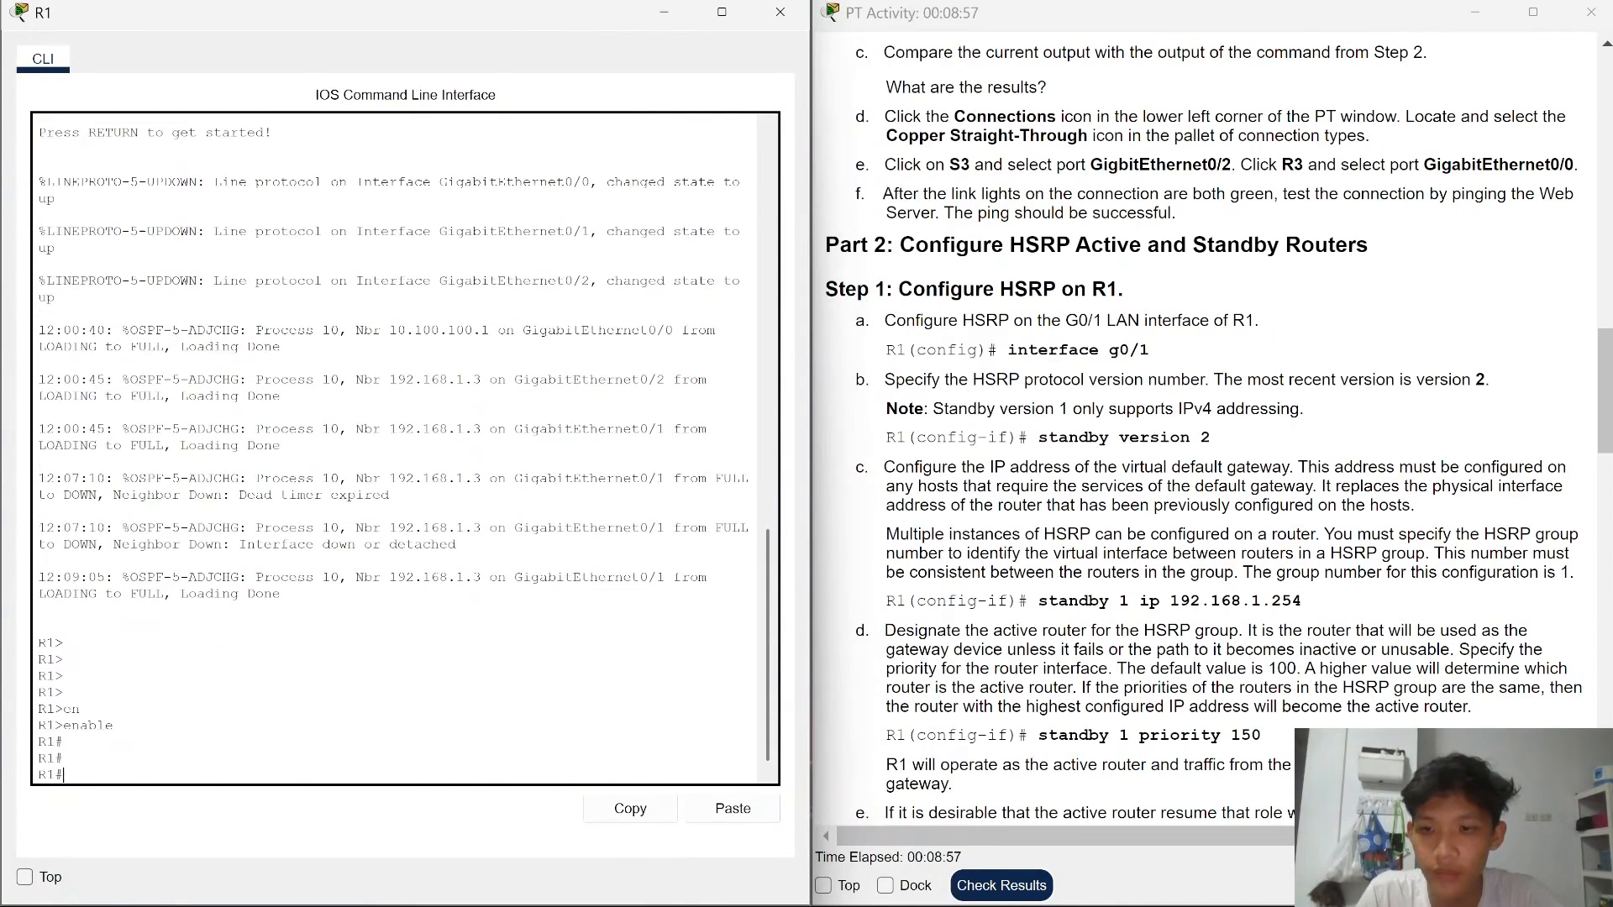
- Enter global configuration mode on R1 with configure terminal
{"action": "key", "text": "Return"}
{"action": "type", "text": "in"}
{"action": "type", "text": "conf"}
{"action": "key", "text": "Tab"}
{"action": "type", "text": "te"}
{"action": "key", "text": "Tab"}
{"action": "key", "text": "Return"}
{"action": "key", "text": "Return"}
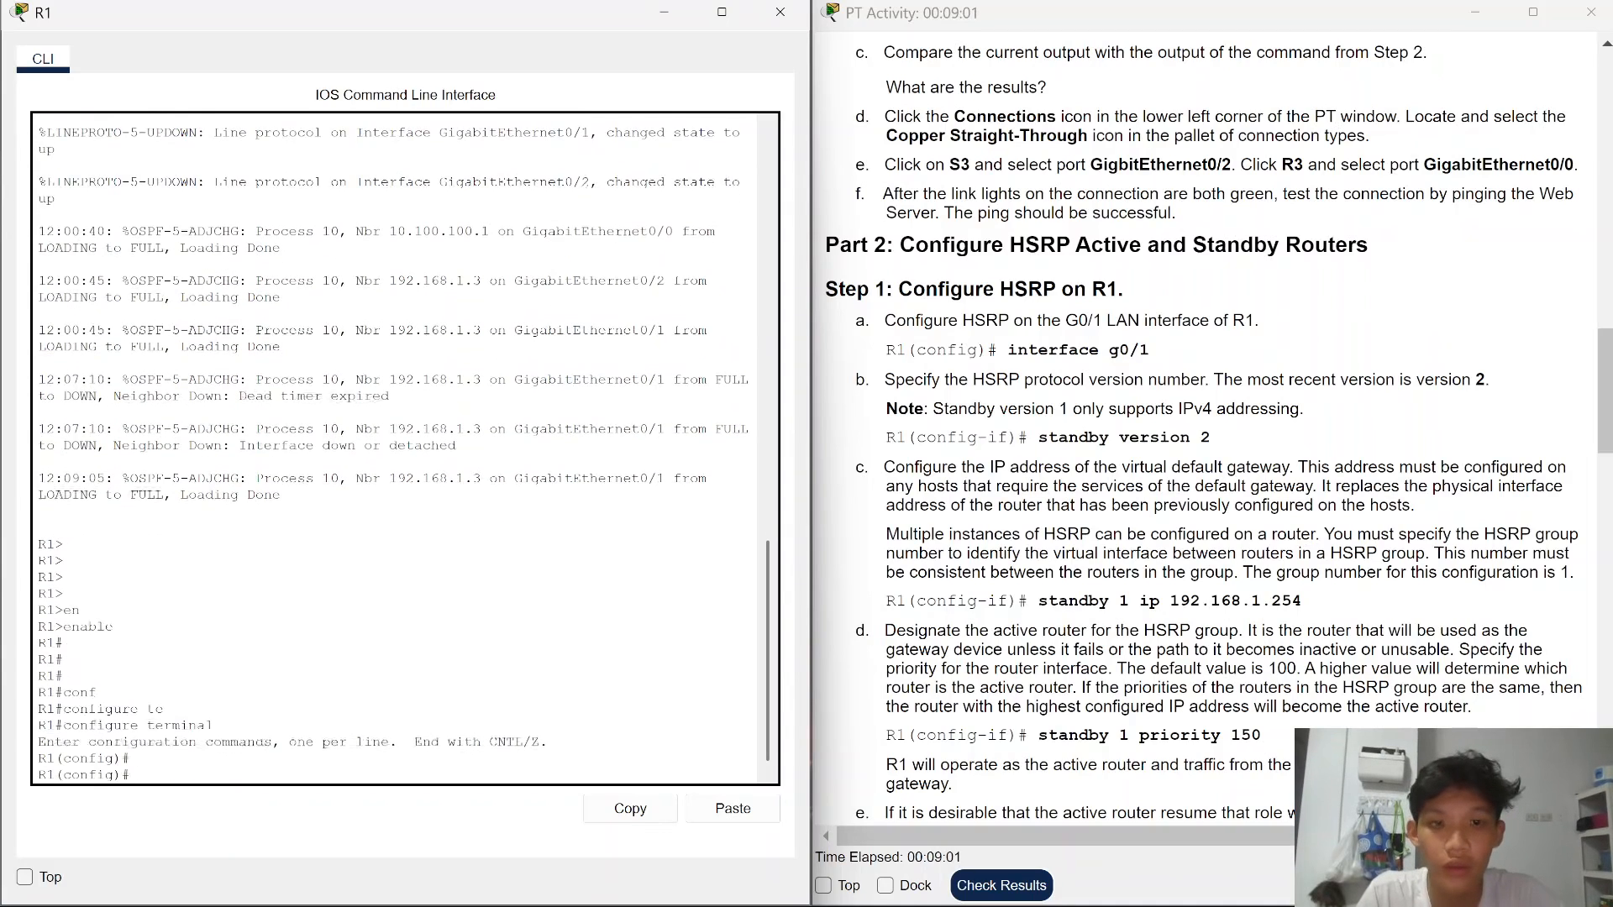
- Enter configuration for interface g0/1 on R1 and set its HSRP version with standby version 2
{"action": "type", "text": "int"}
{"action": "key", "text": "Tab"}
{"action": "type", "text": "g0"}
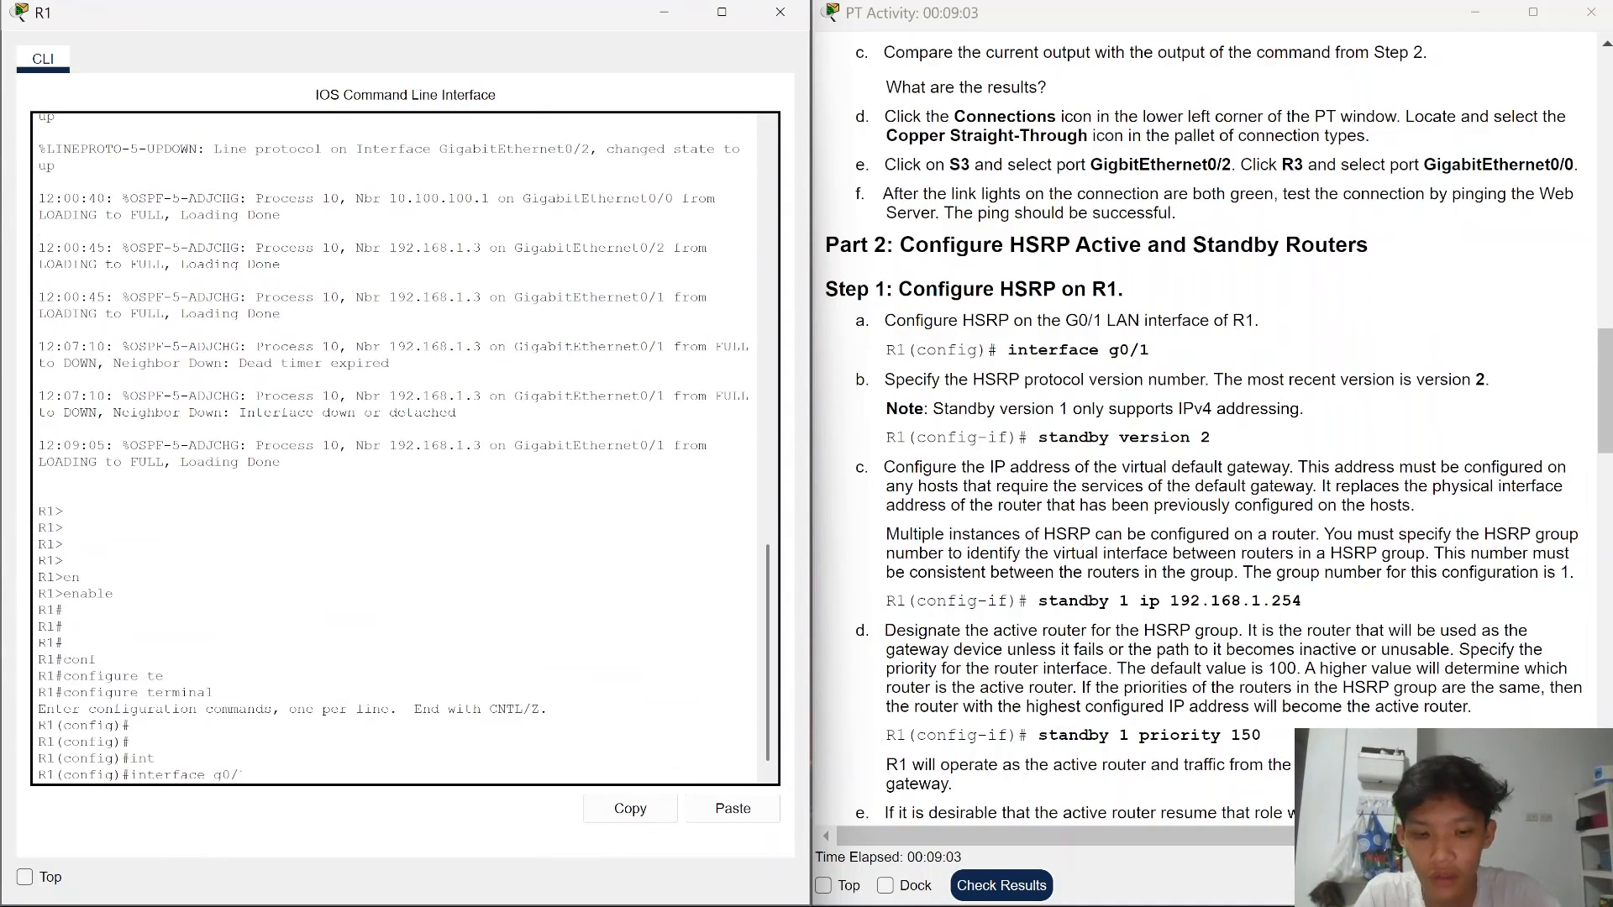
{"action": "type", "text": "/1"}
{"action": "key", "text": "Return"}
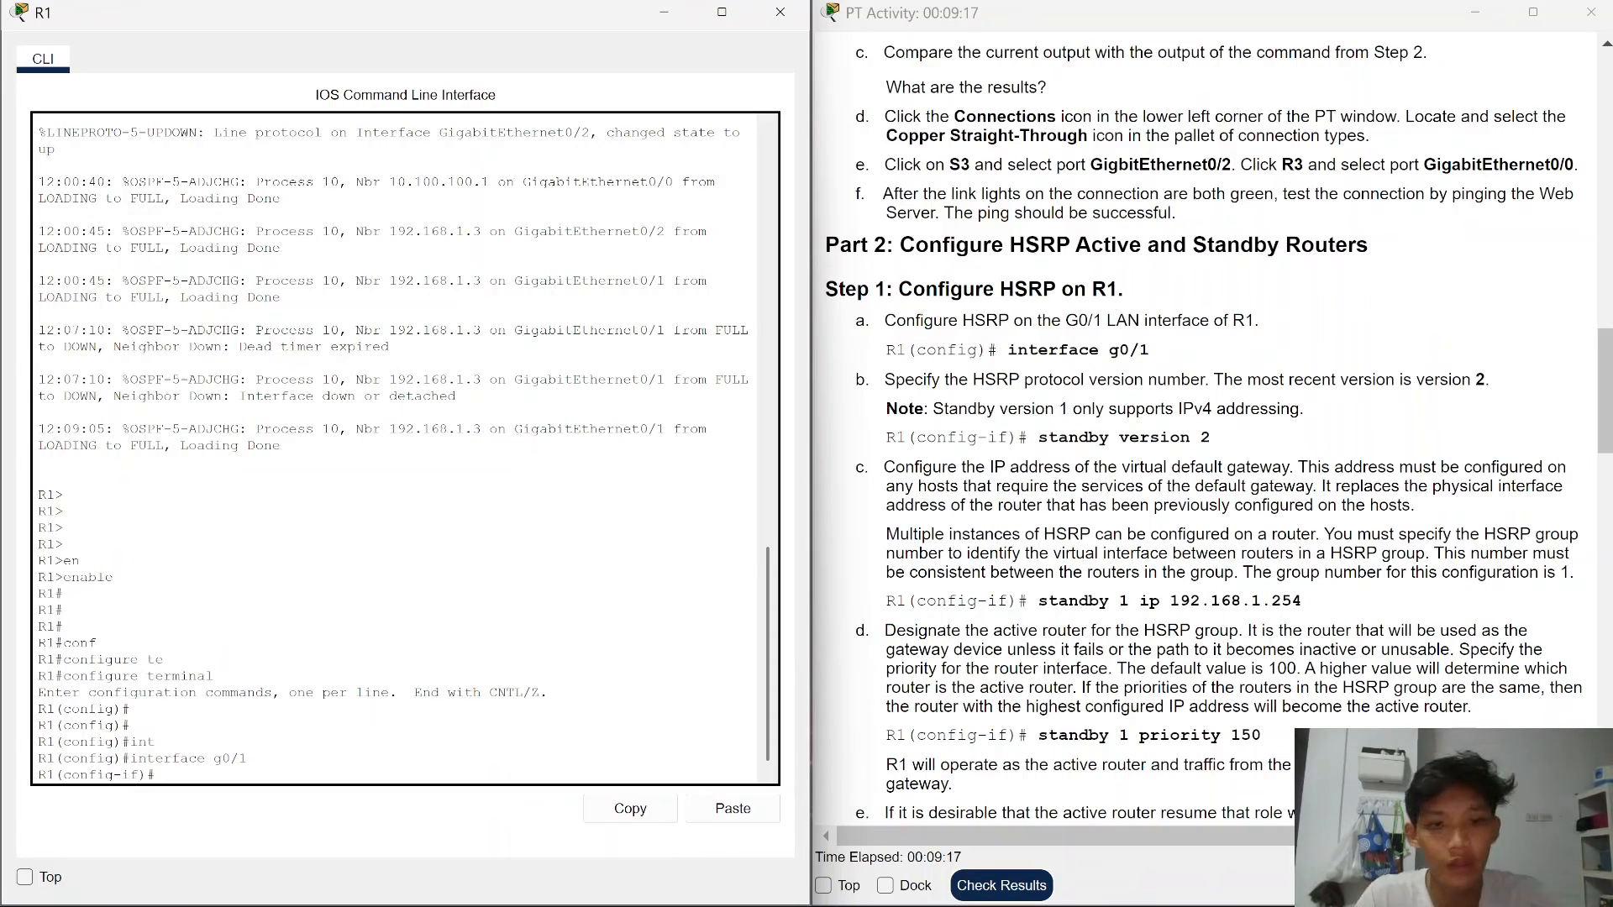
{"action": "type", "text": "st"}
{"action": "key", "text": "Tab"}
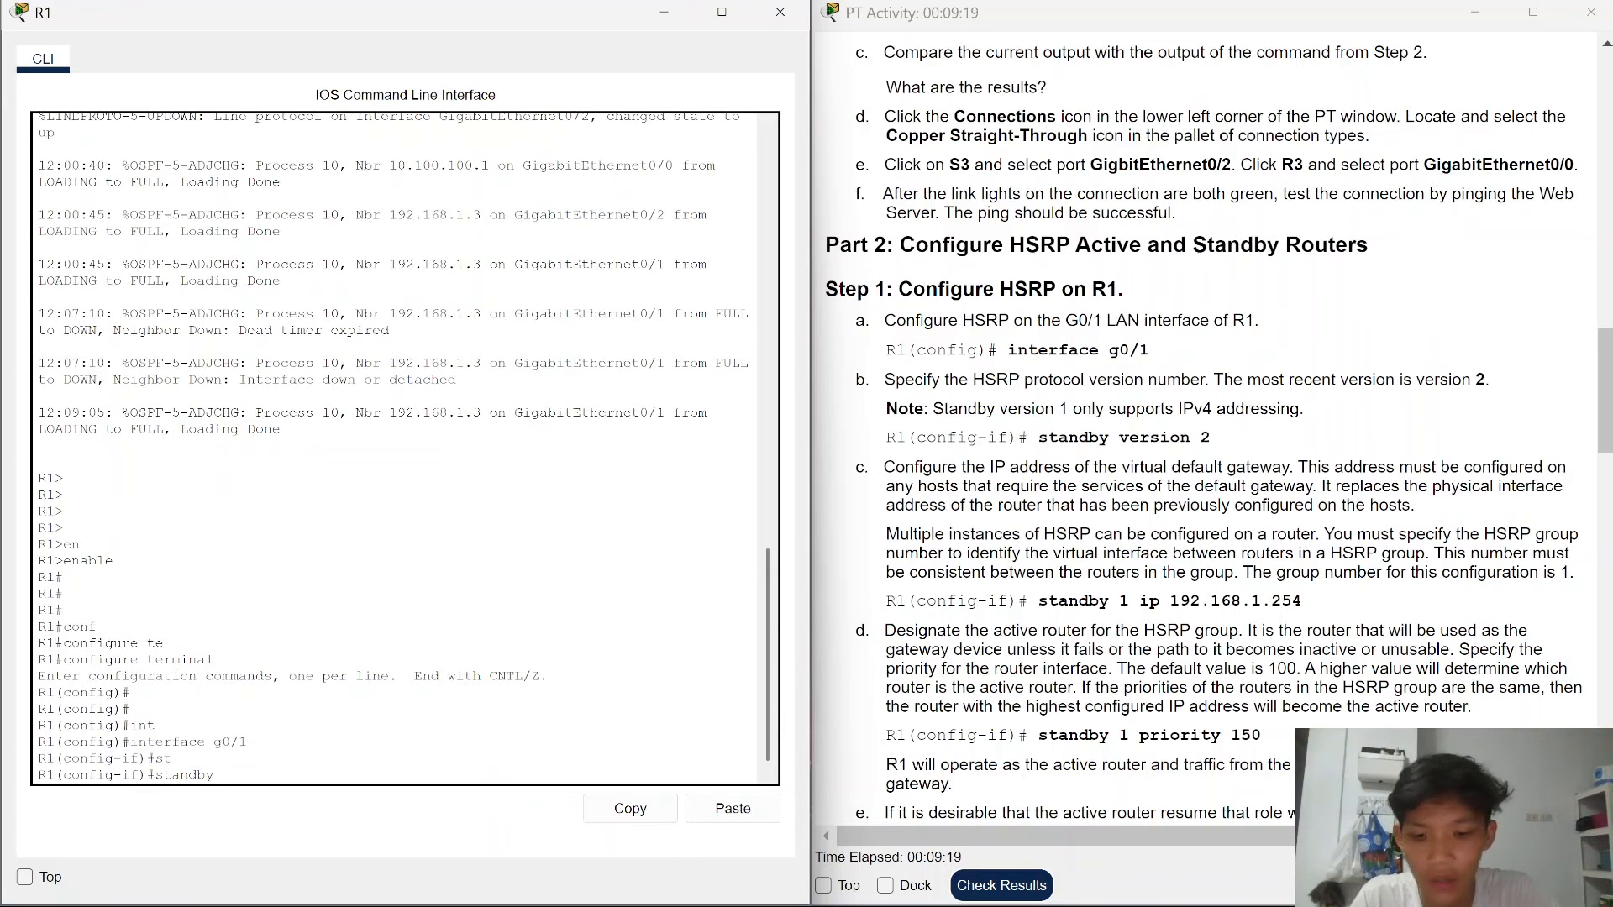
{"action": "type", "text": "ve"}
{"action": "key", "text": "Tab"}
{"action": "type", "text": "2"}
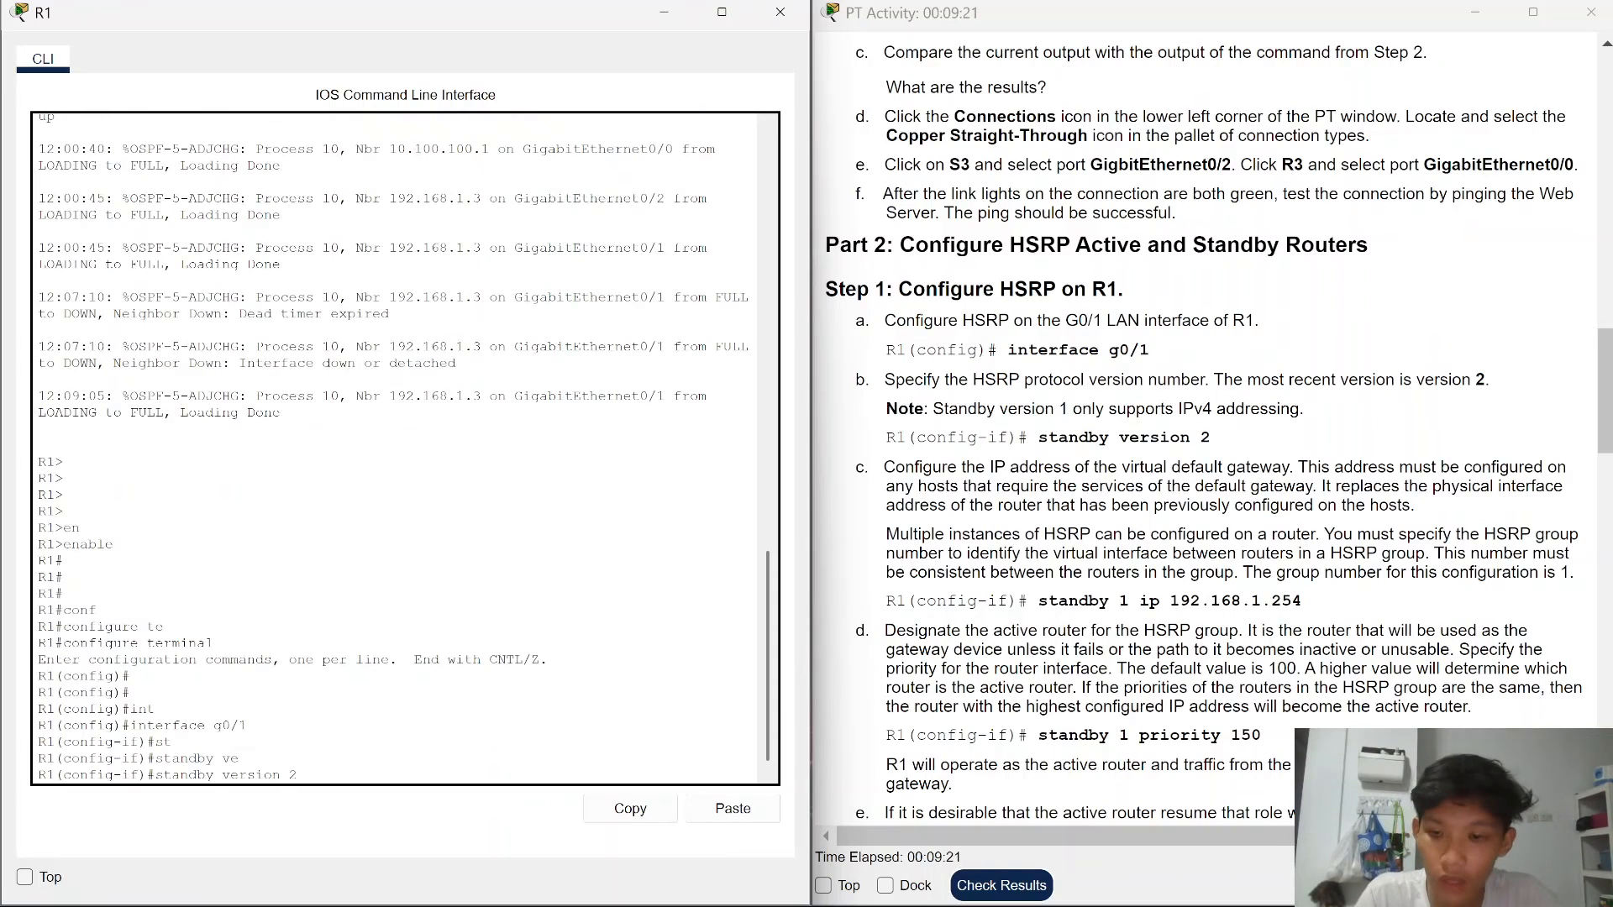
{"action": "key", "text": "Return"}
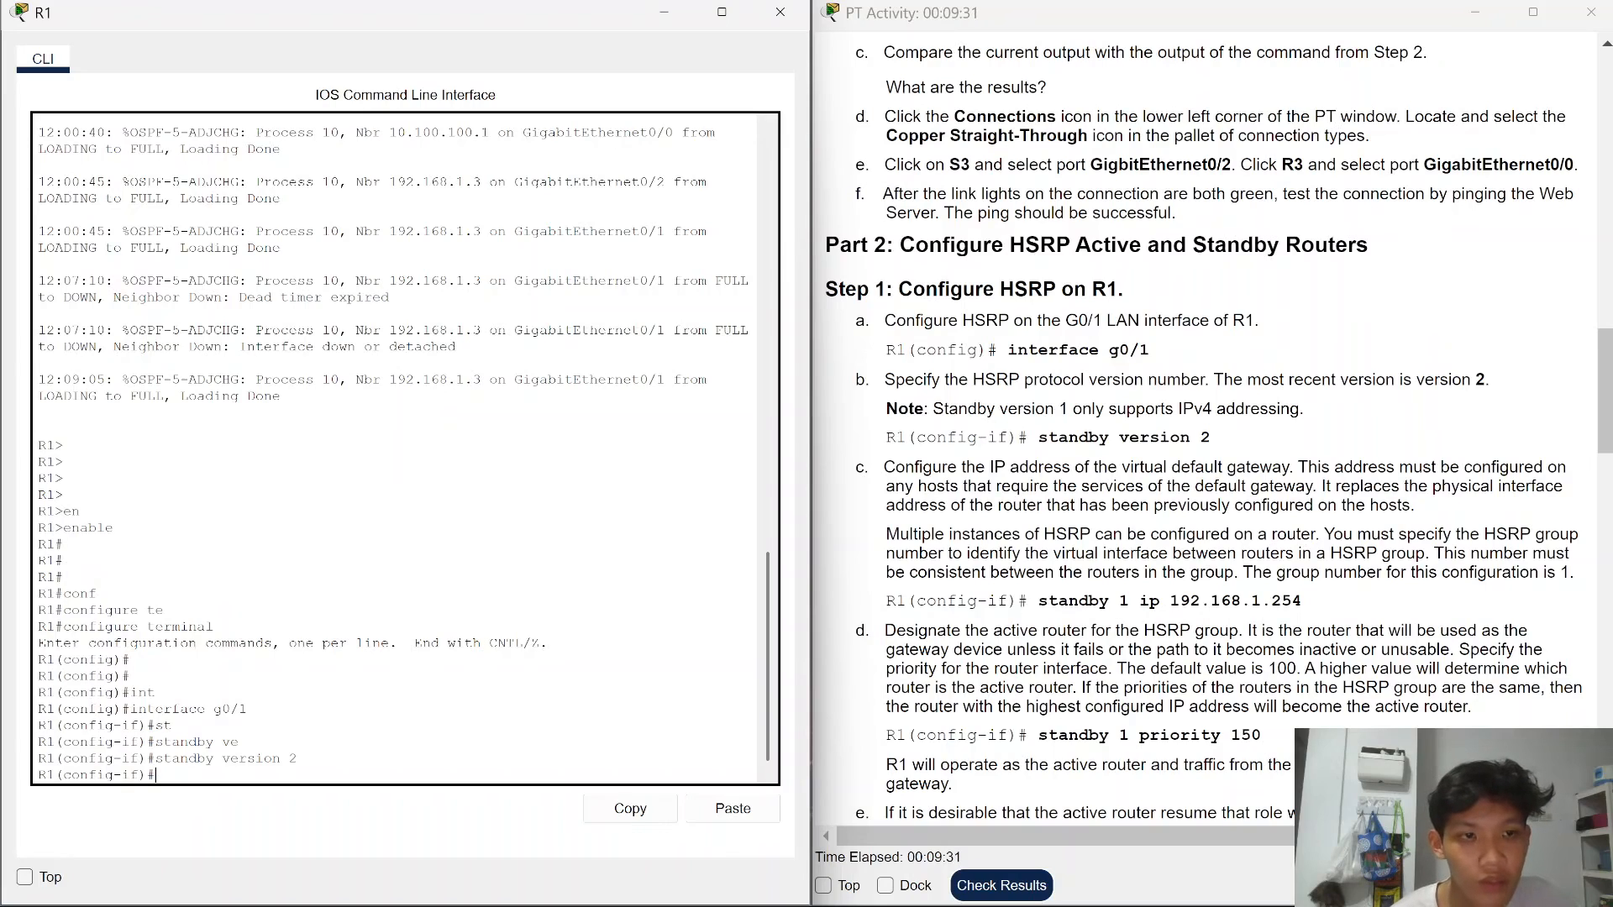
- Set the HSRP group 1 virtual gateway on R1's g0/1 with standby 1 ip 192.168.1.254, checking it against the addressing table
{"action": "key", "text": "alt+Tab"}
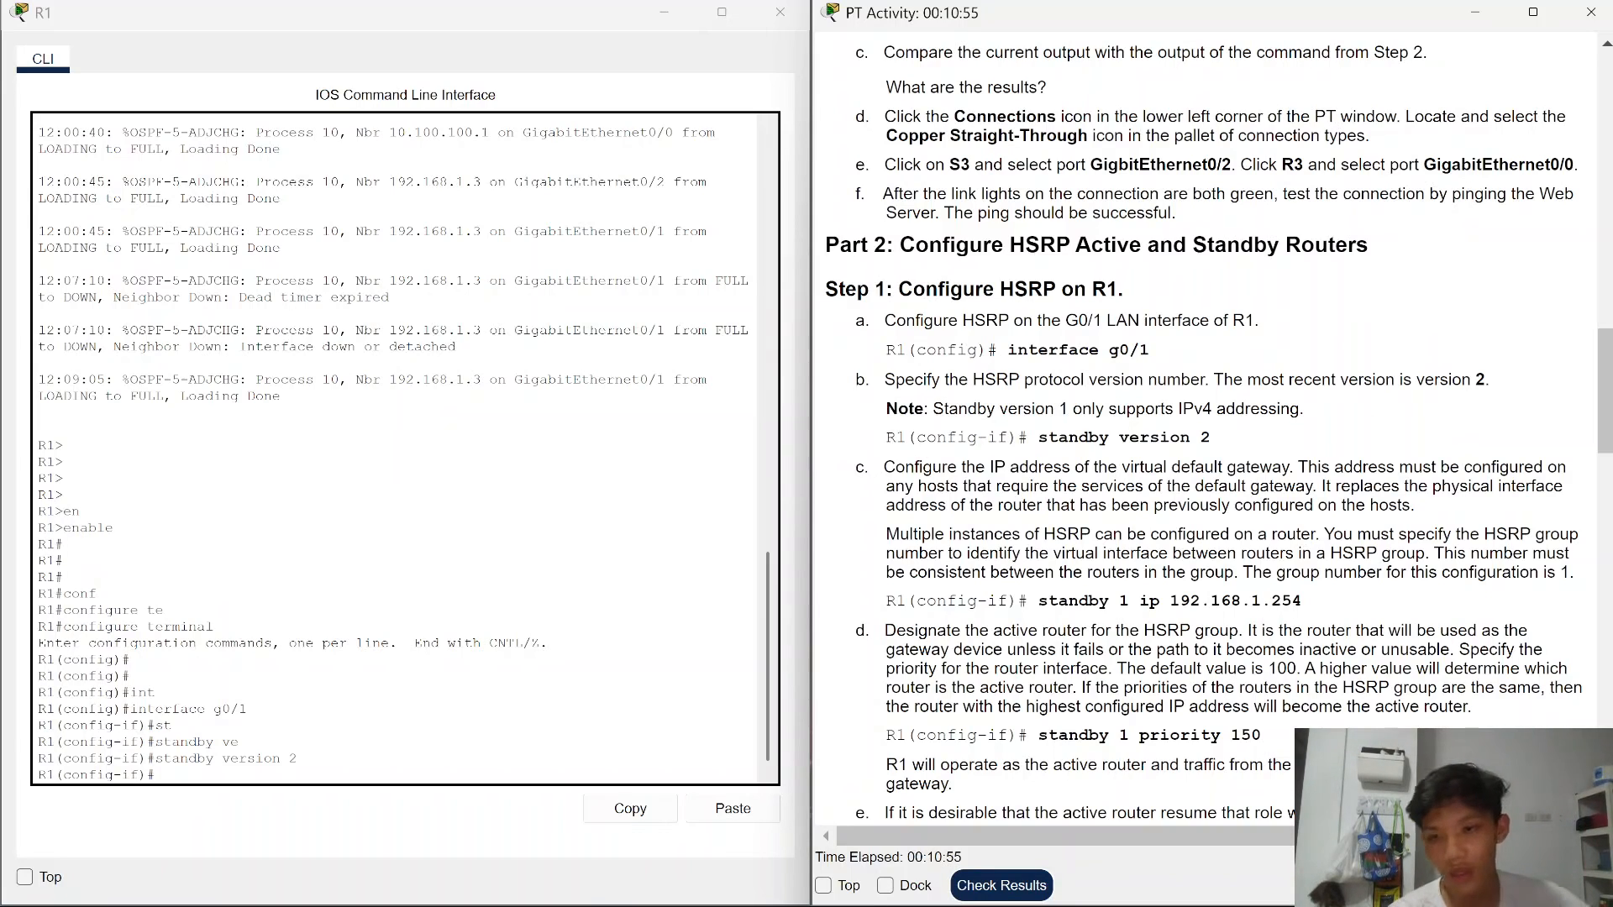
{"action": "left_click", "coordinate": [437, 588]}
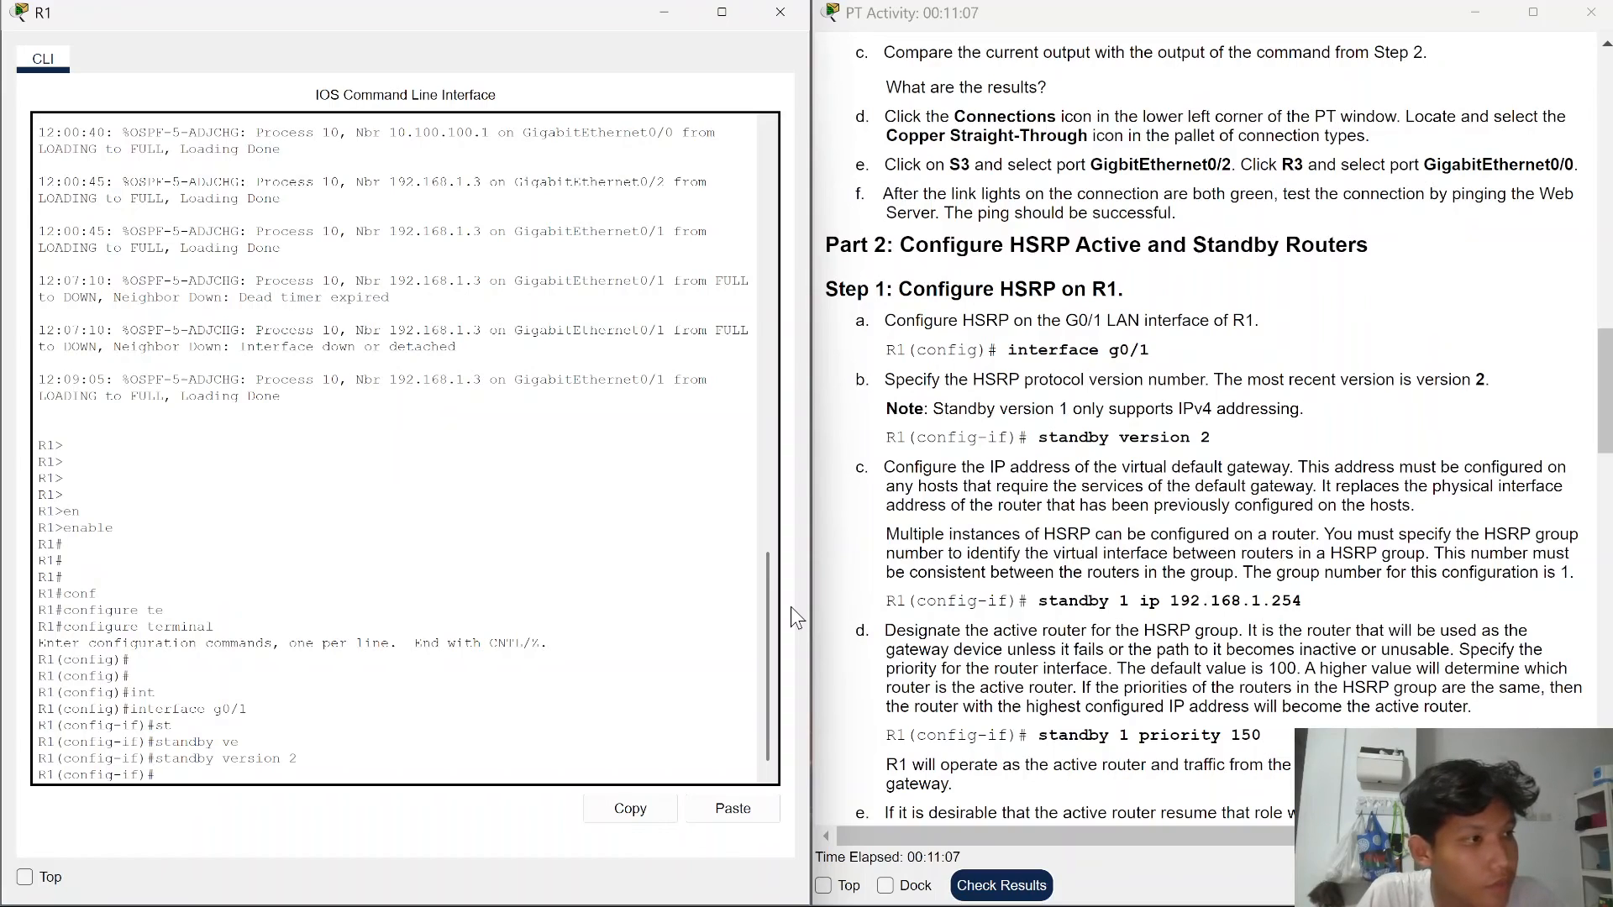
{"action": "type", "text": "stan"}
{"action": "key", "text": "Tab"}
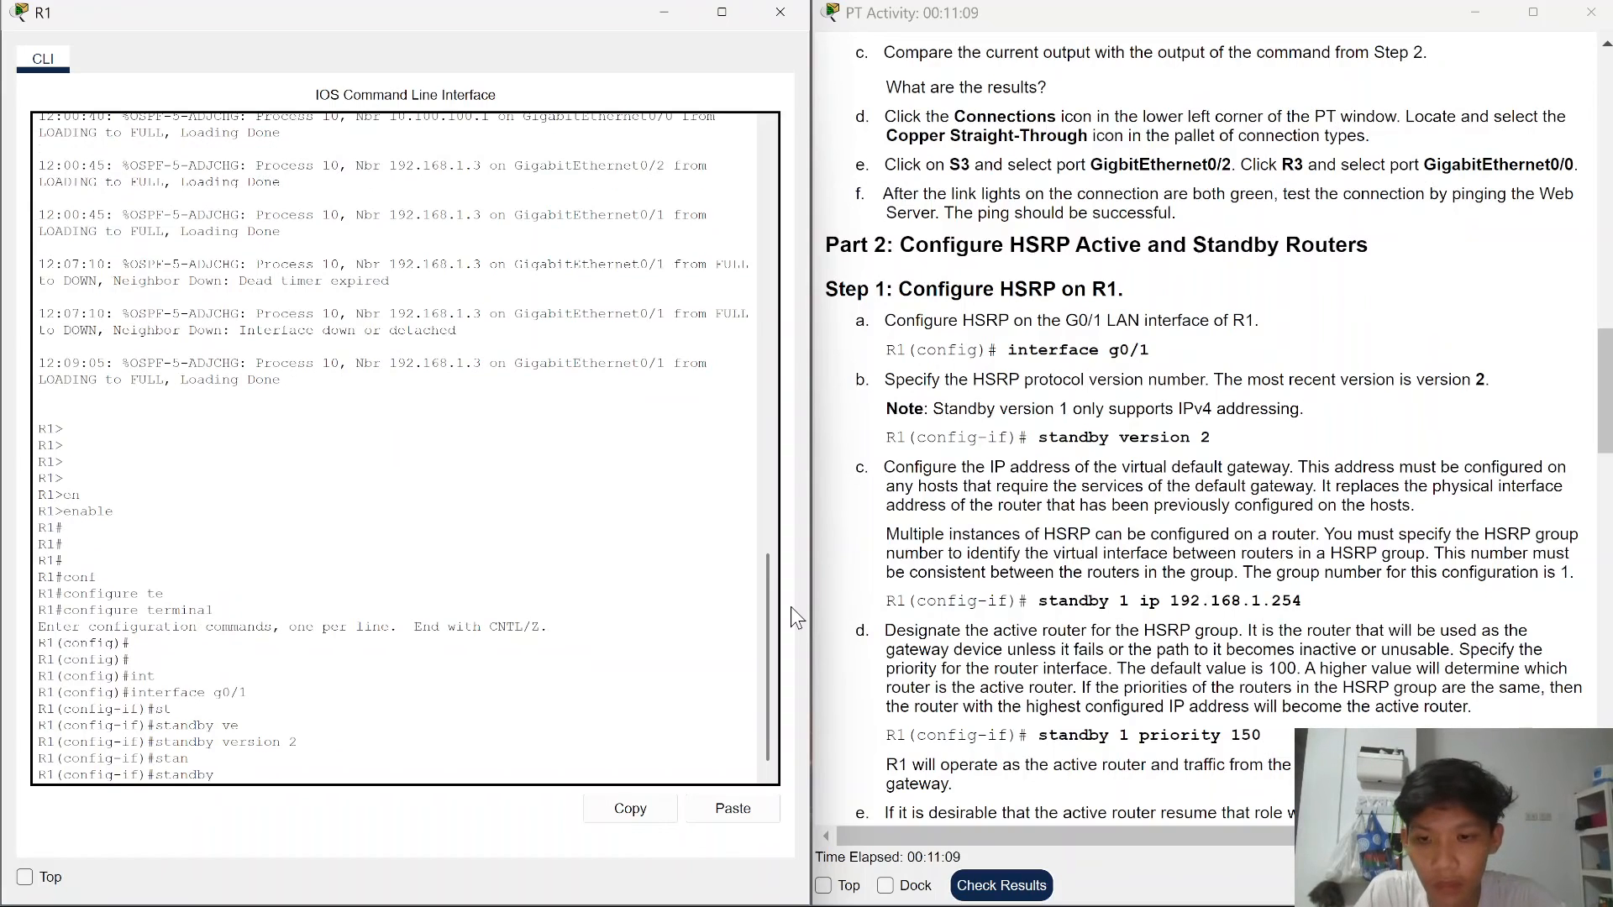
{"action": "type", "text": "1 i"}
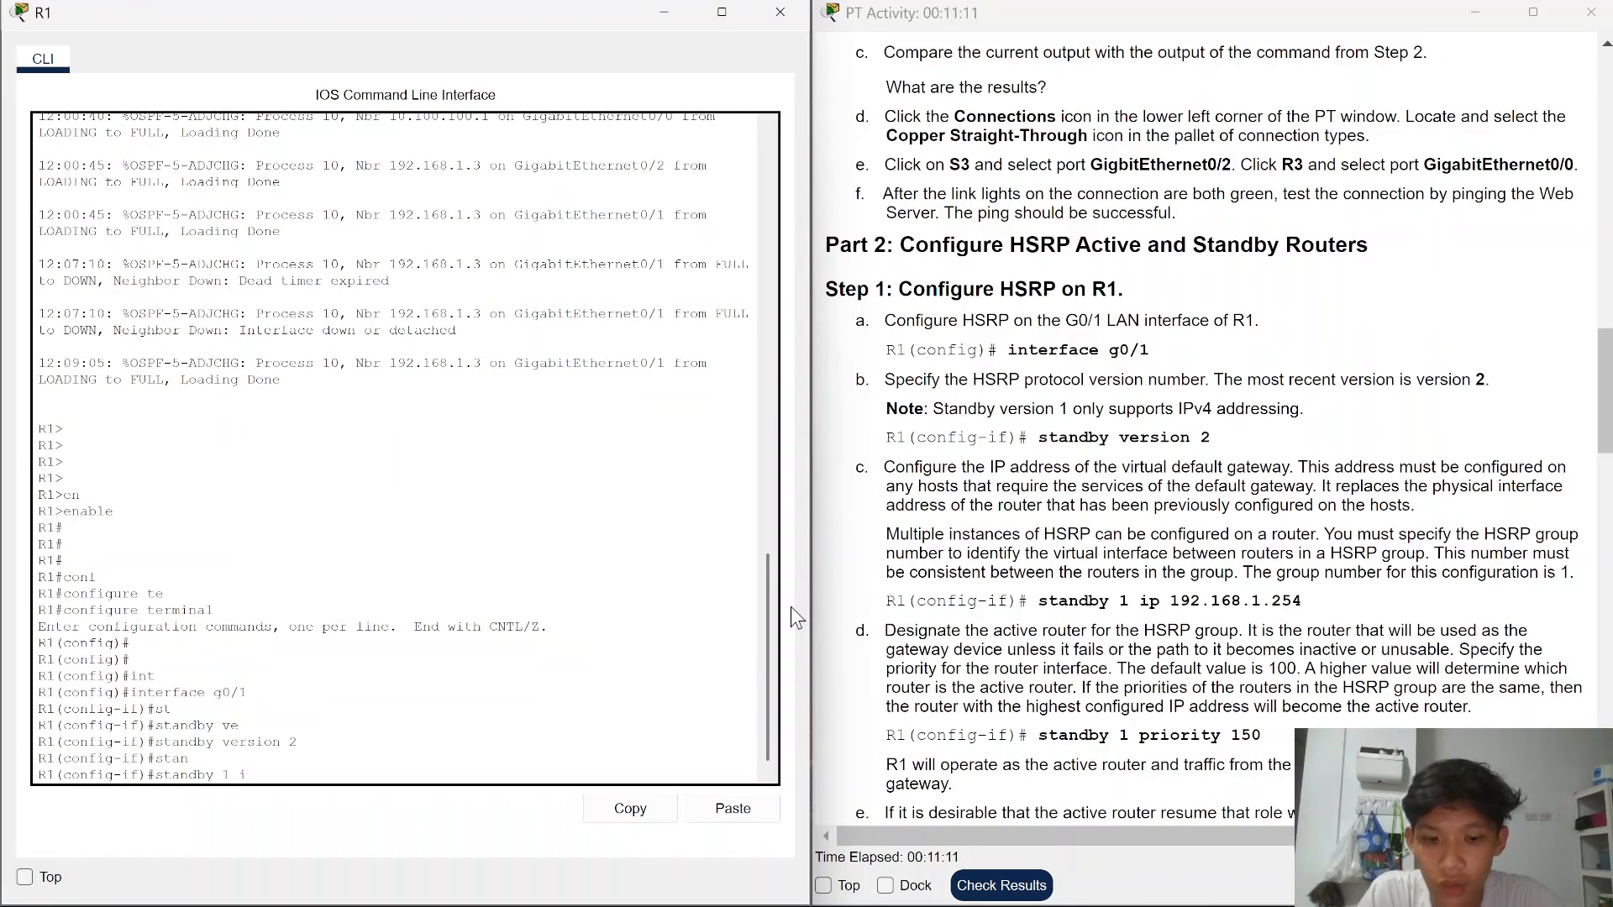
{"action": "key", "text": "Tab"}
{"action": "key", "text": "Tab"}
{"action": "type", "text": "192.1"}
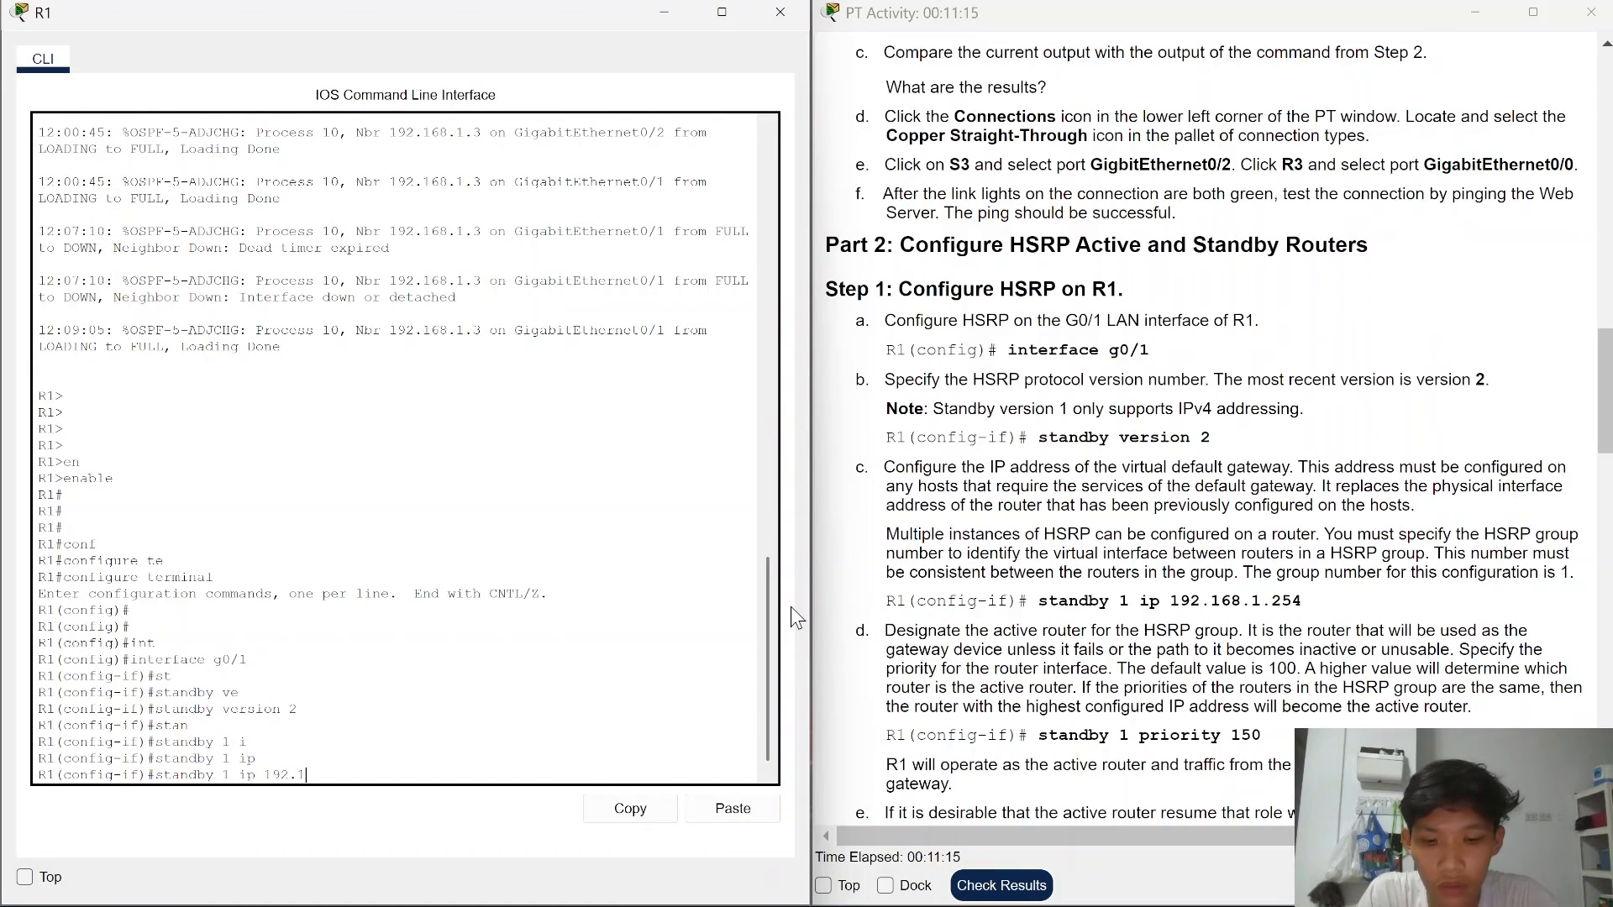
{"action": "type", "text": "68.1"}
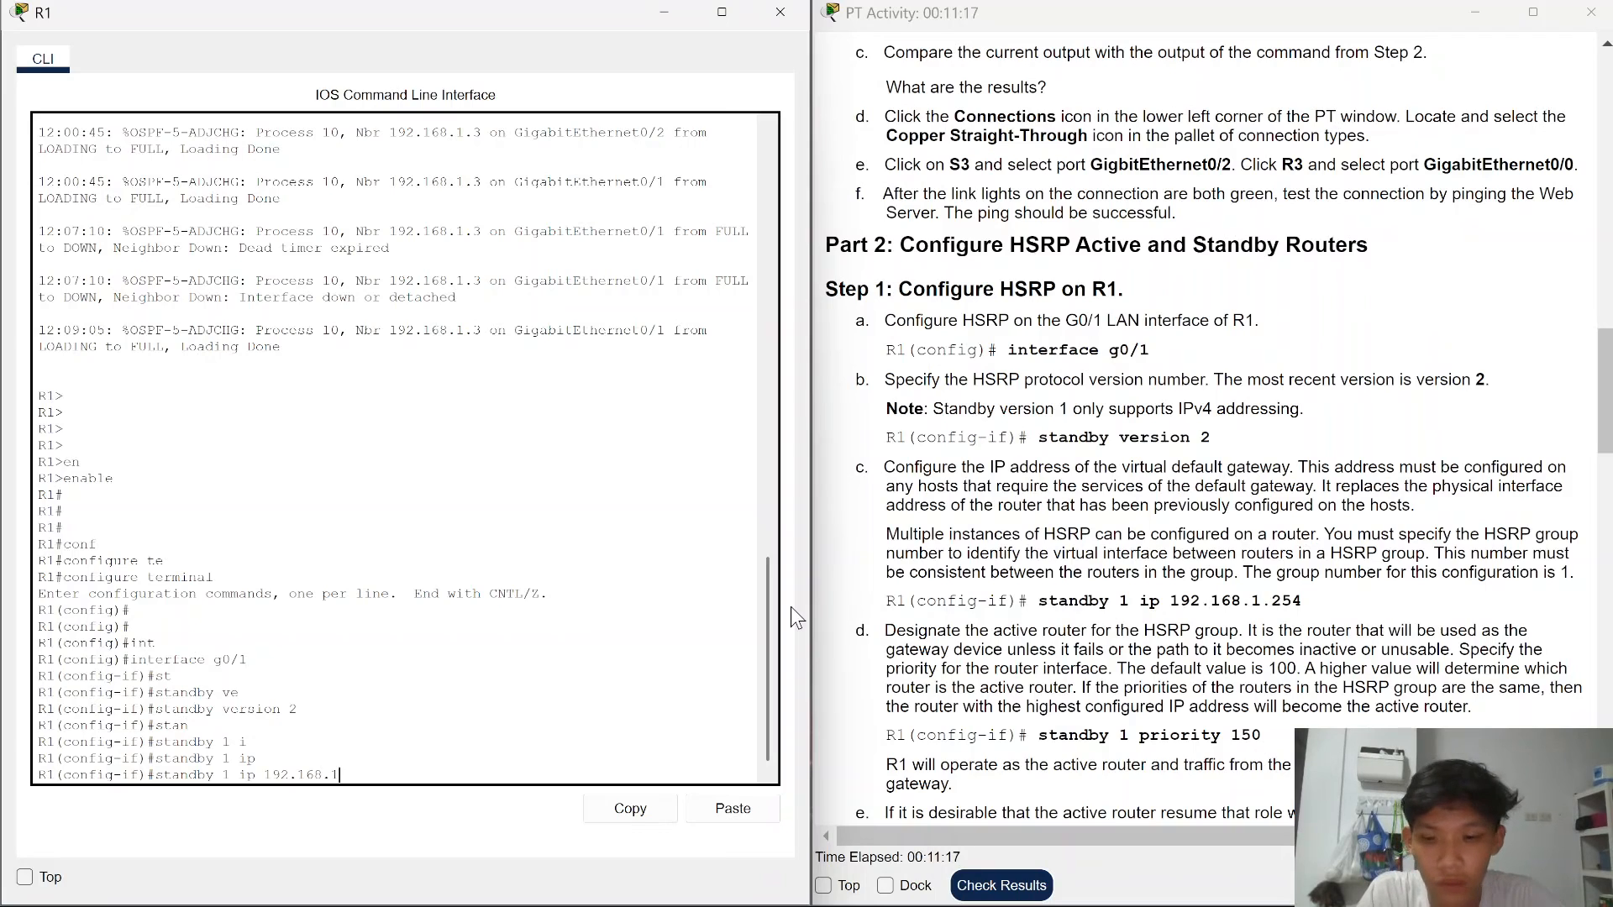
{"action": "type", "text": ".254"}
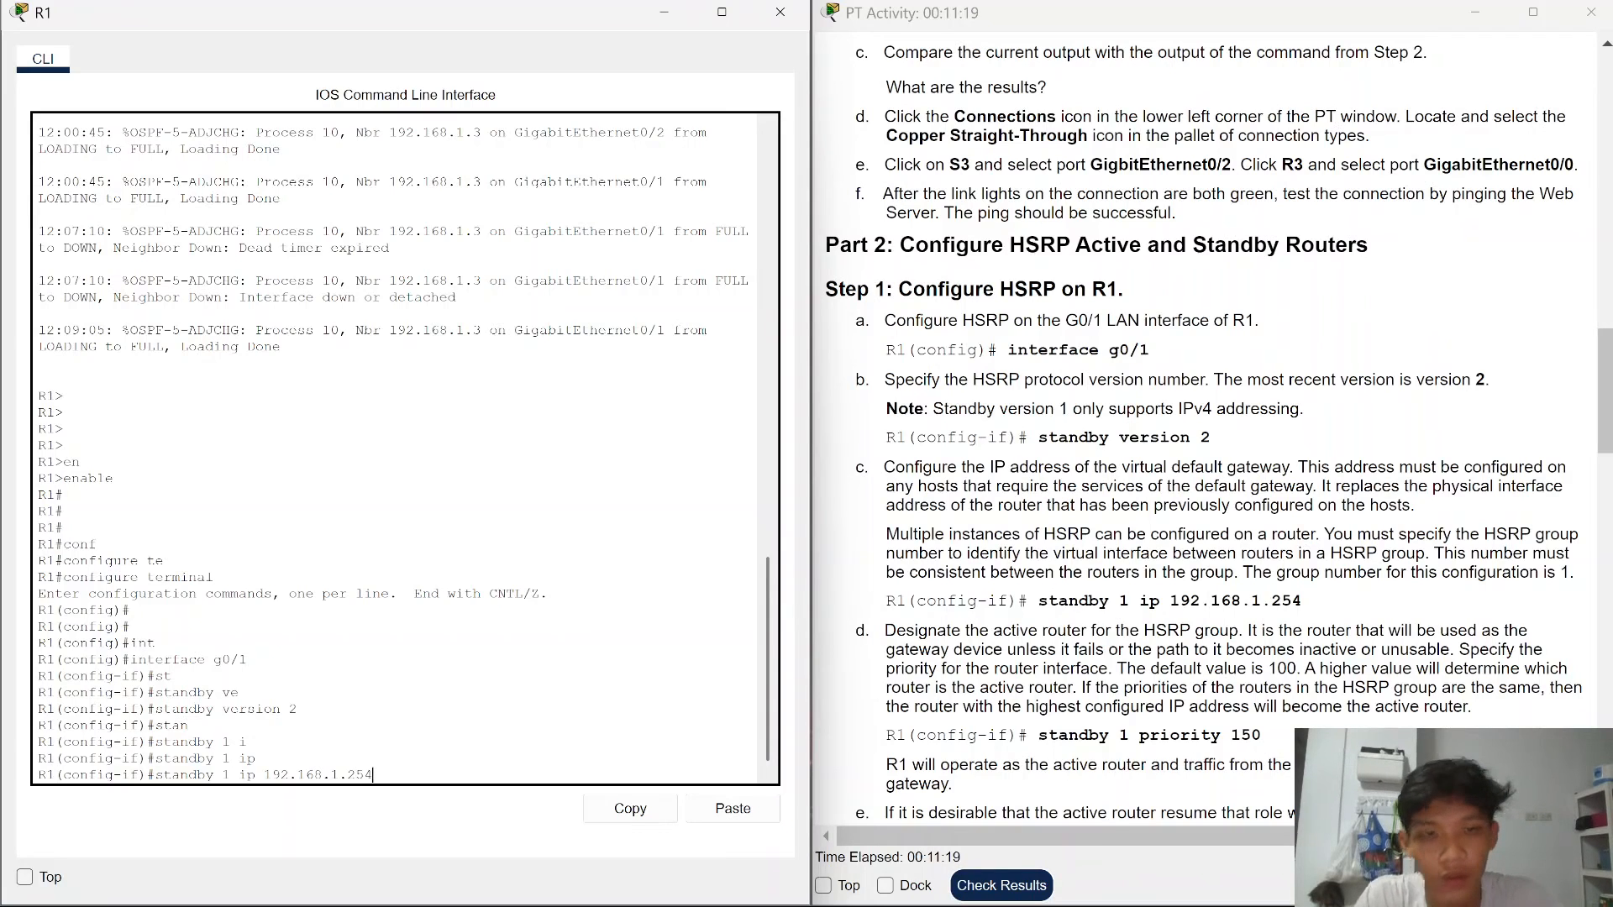
{"action": "scroll", "coordinate": [1293, 538], "scroll_direction": "up", "scroll_amount": 15}
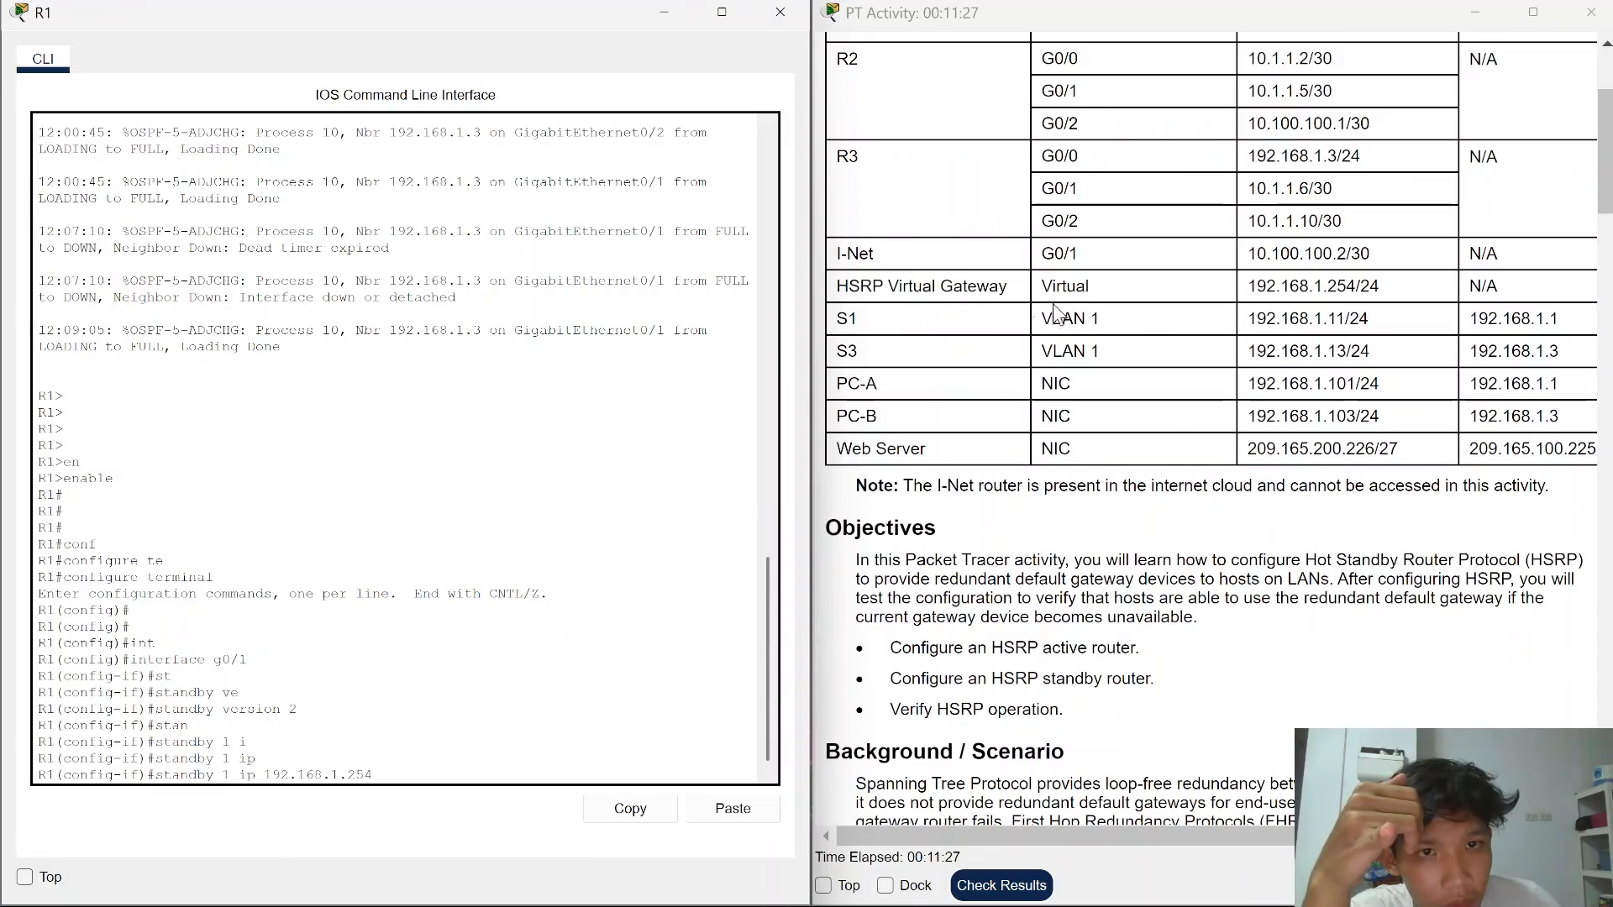
{"action": "scroll", "coordinate": [1134, 369], "scroll_direction": "down", "scroll_amount": 15}
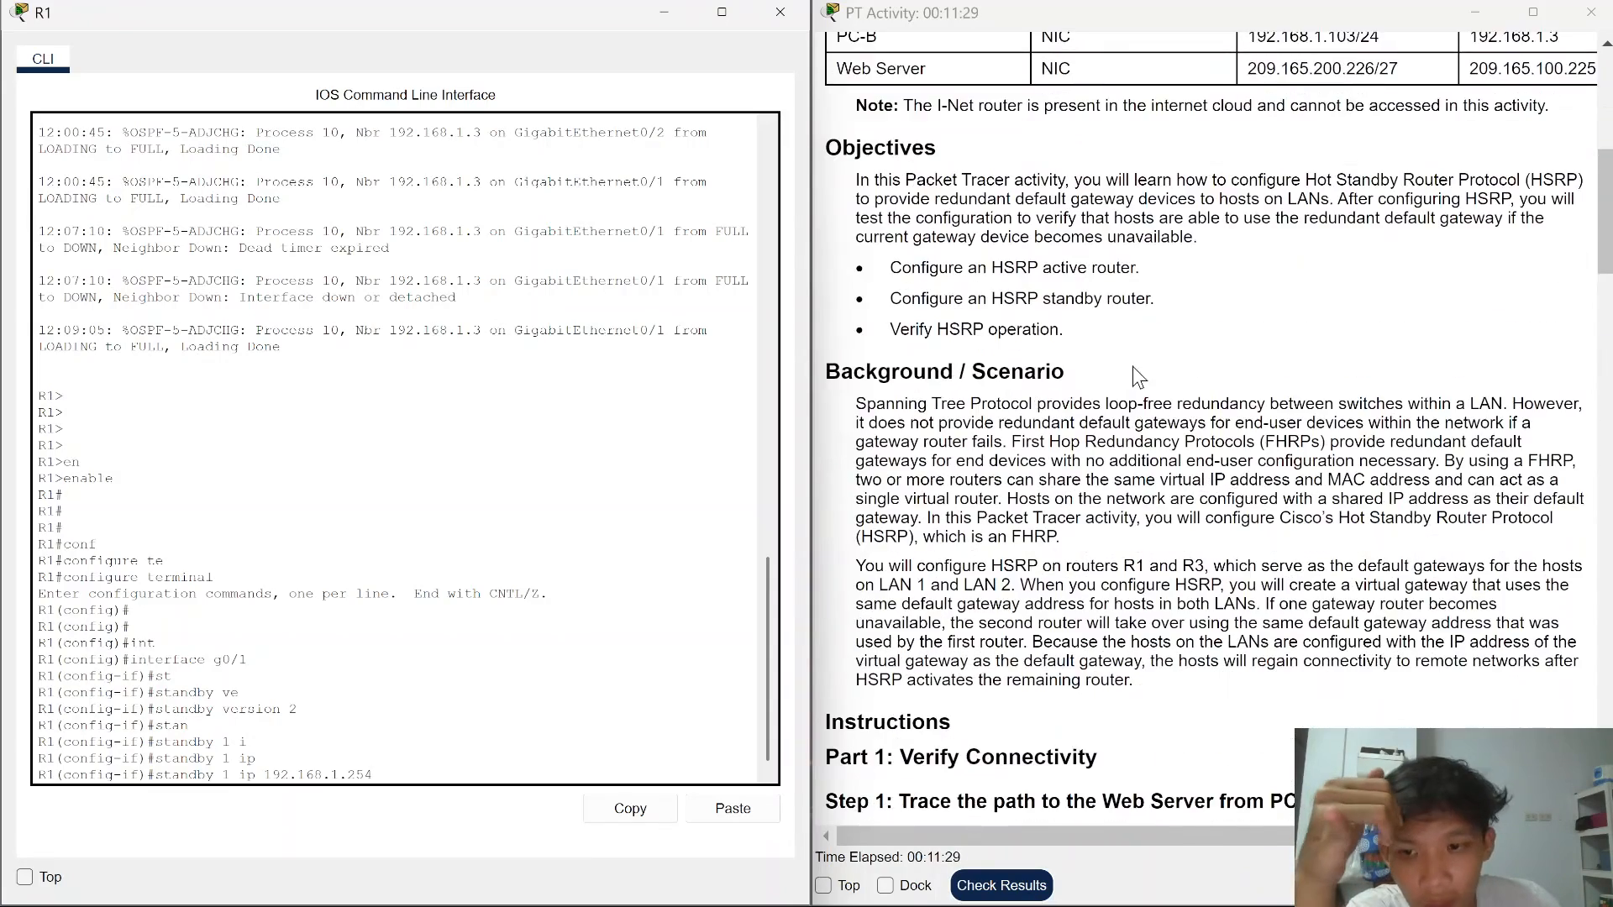
{"action": "scroll", "coordinate": [1139, 390], "scroll_direction": "down", "scroll_amount": 5}
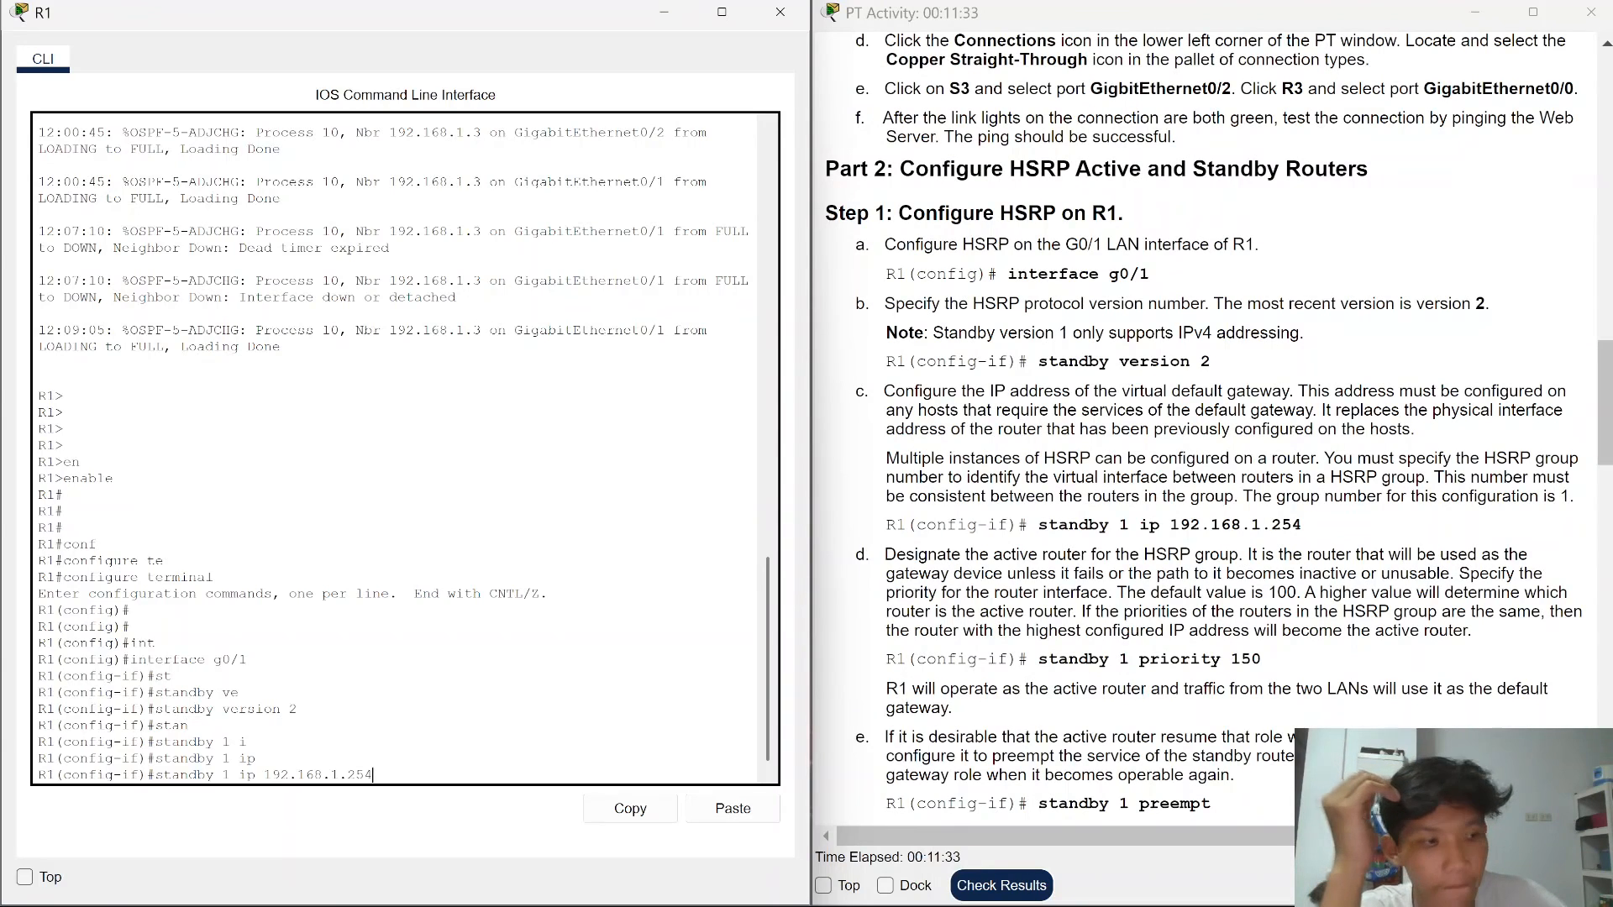
{"action": "key", "text": "Return"}
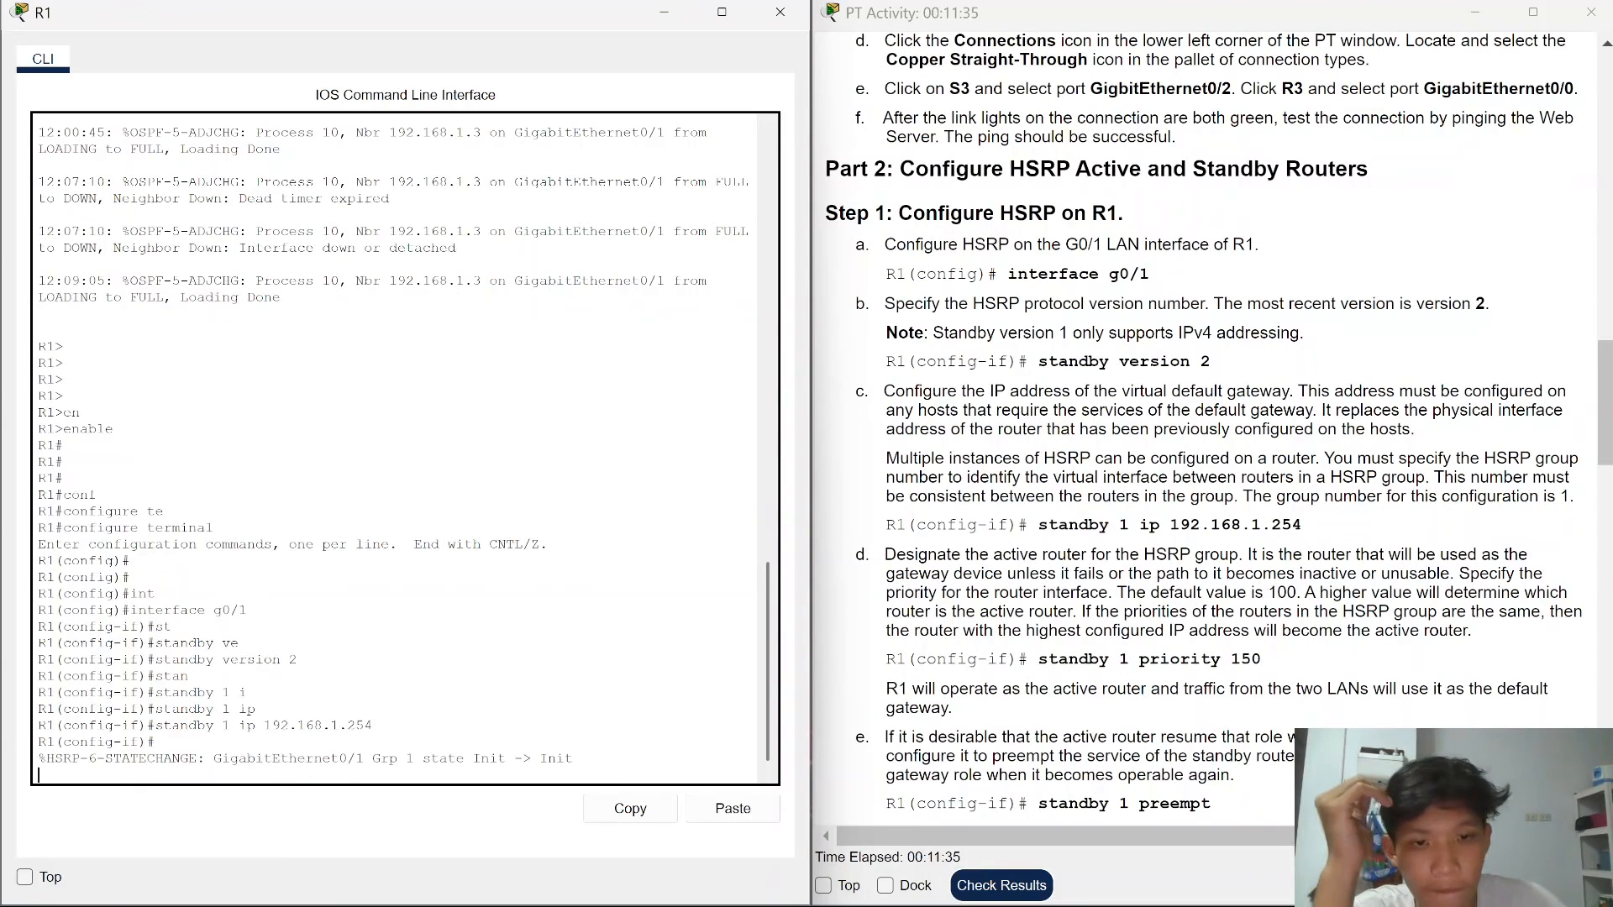
- Set the HSRP group 1 priority on R1's g0/1 with standby 1 priority 150
{"action": "scroll", "coordinate": [1209, 420], "scroll_direction": "down", "scroll_amount": 2}
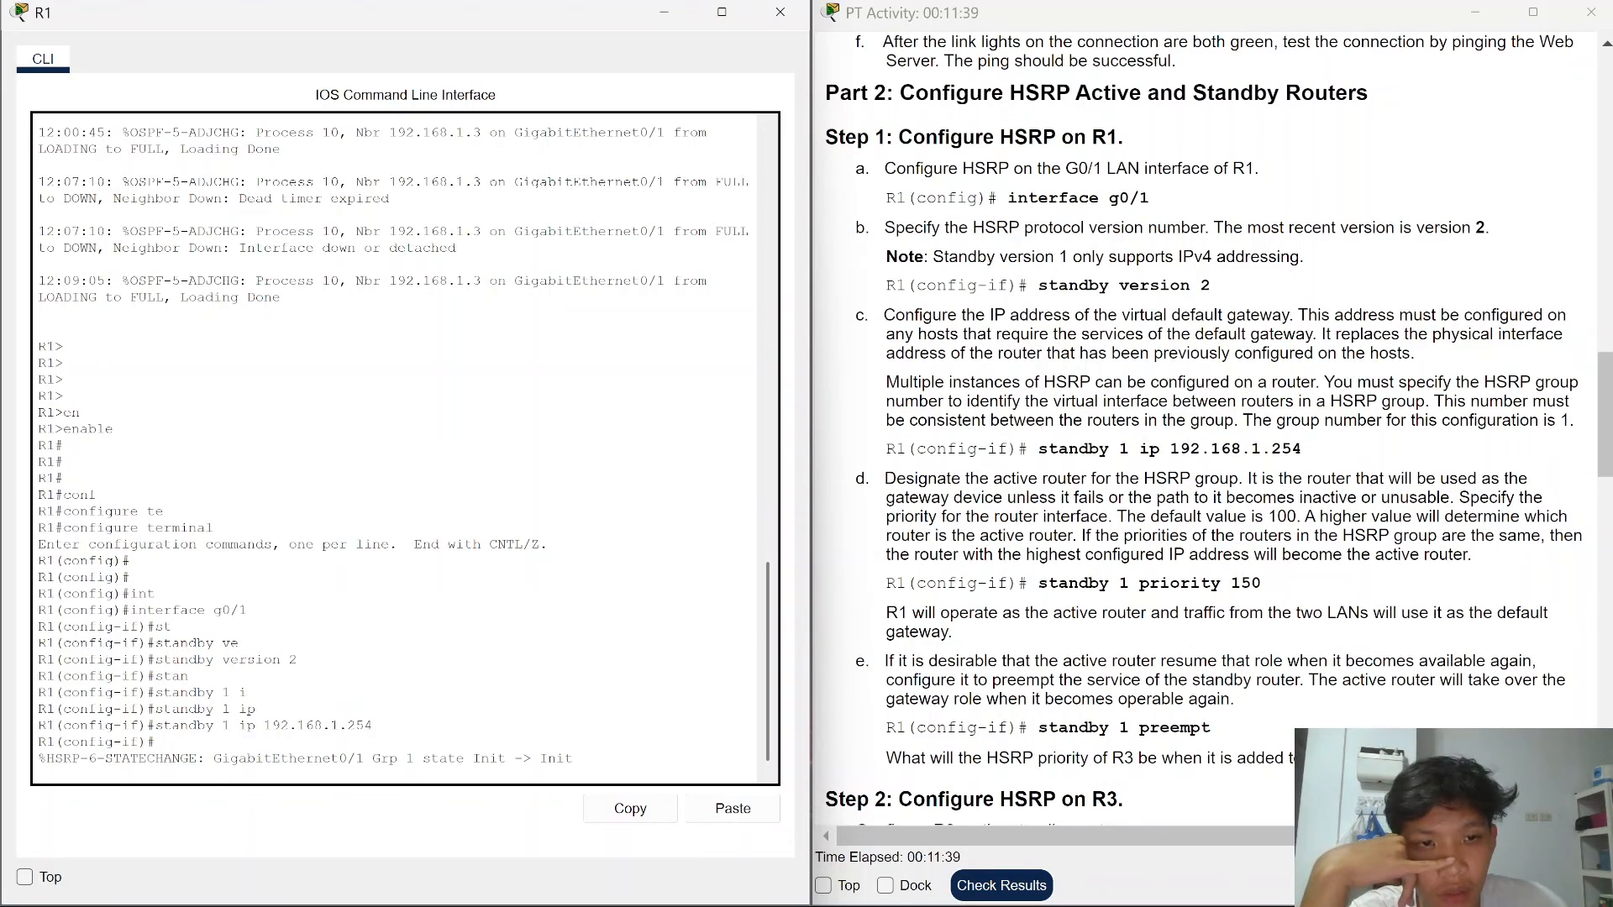
{"action": "scroll", "coordinate": [1210, 420], "scroll_direction": "down", "scroll_amount": 4}
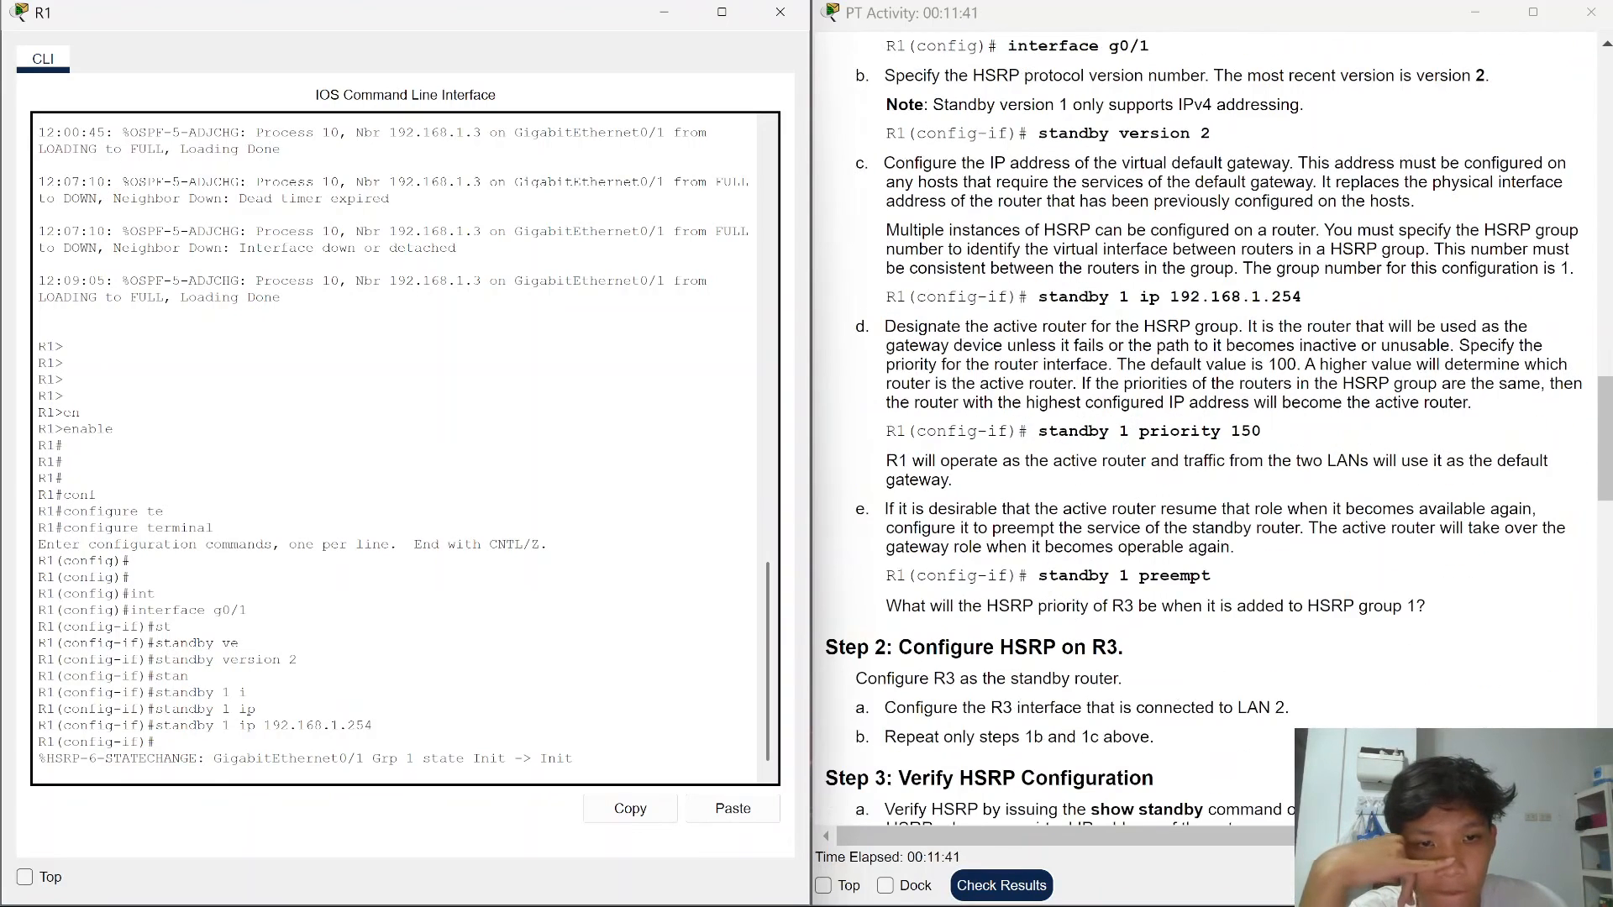
{"action": "key", "text": "Return"}
{"action": "key", "text": "Return"}
{"action": "key", "text": "Return"}
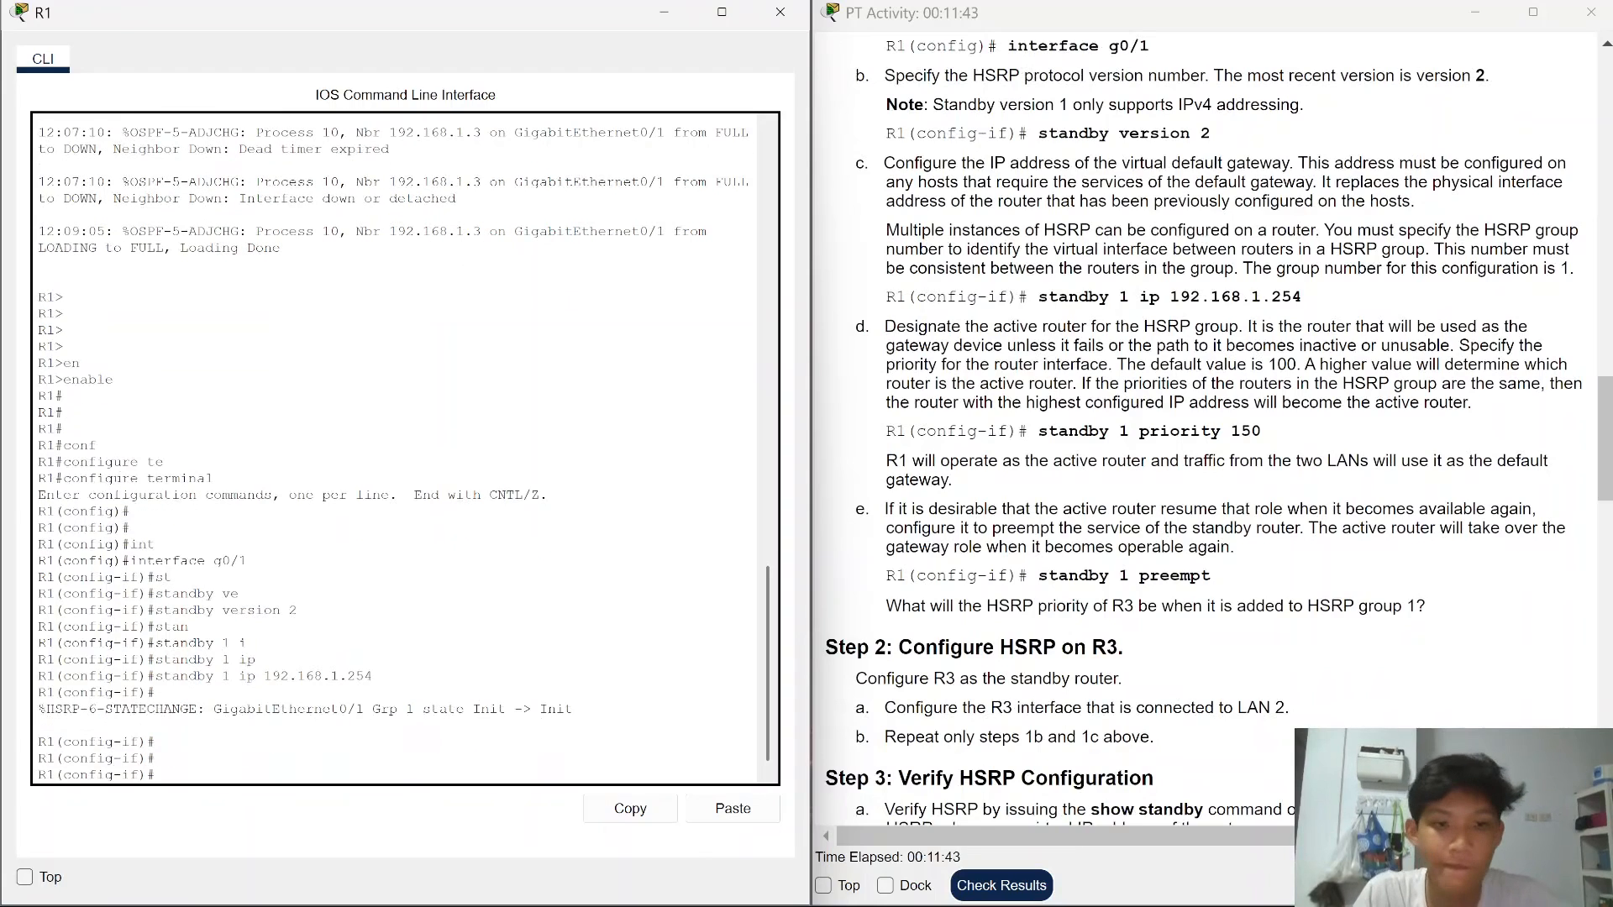
{"action": "type", "text": "st"}
{"action": "key", "text": "Tab"}
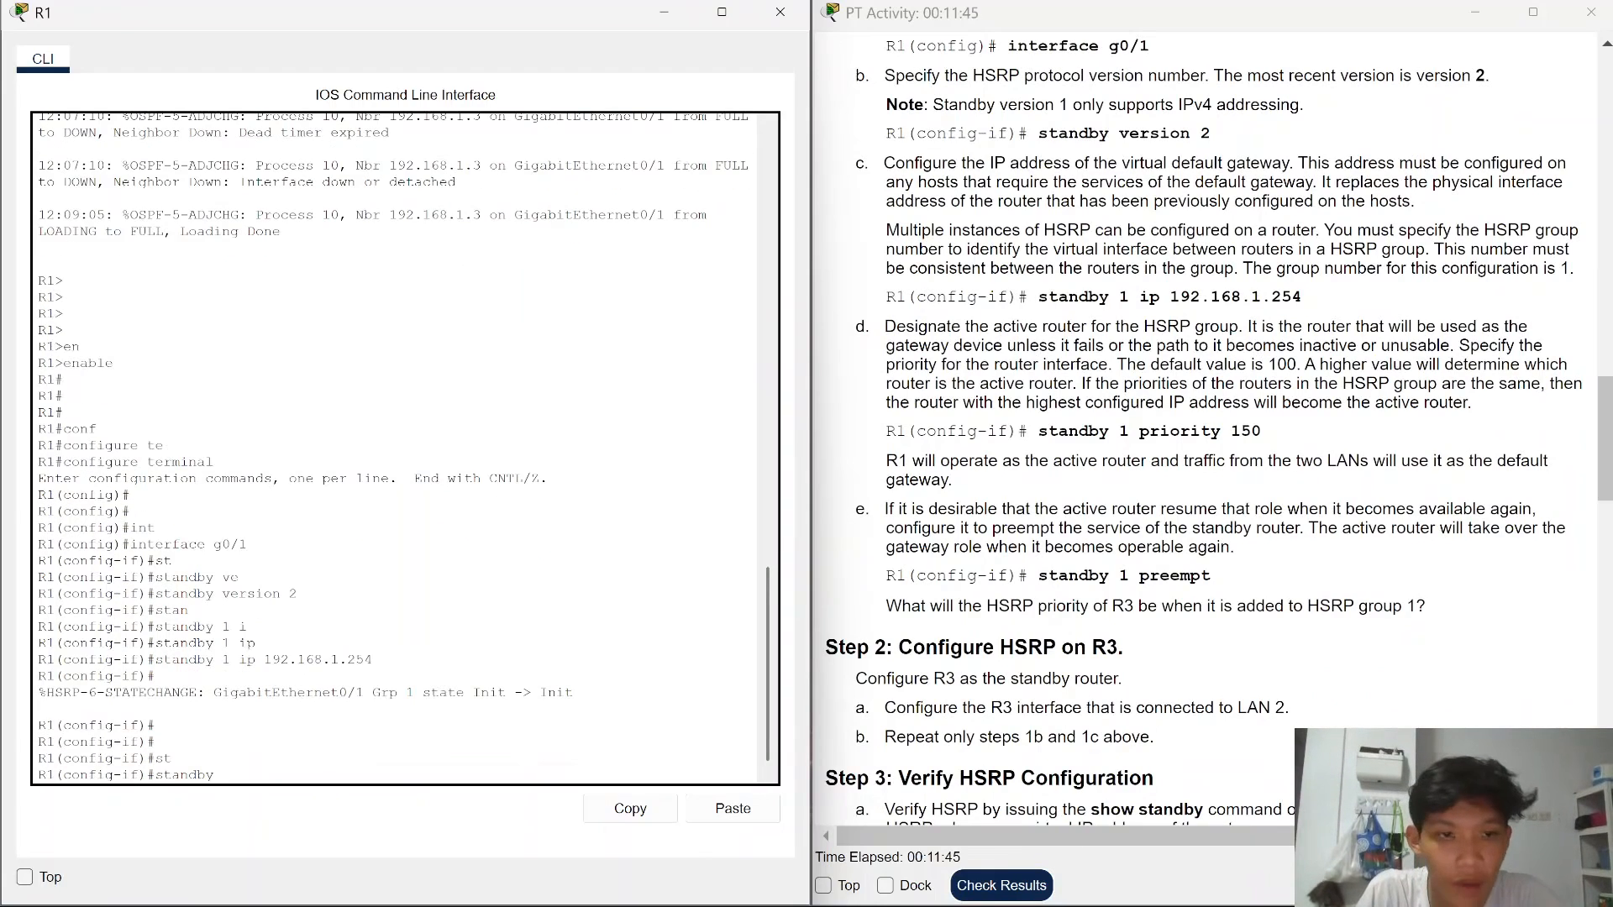
{"action": "type", "text": "1 p"}
{"action": "key", "text": "Tab"}
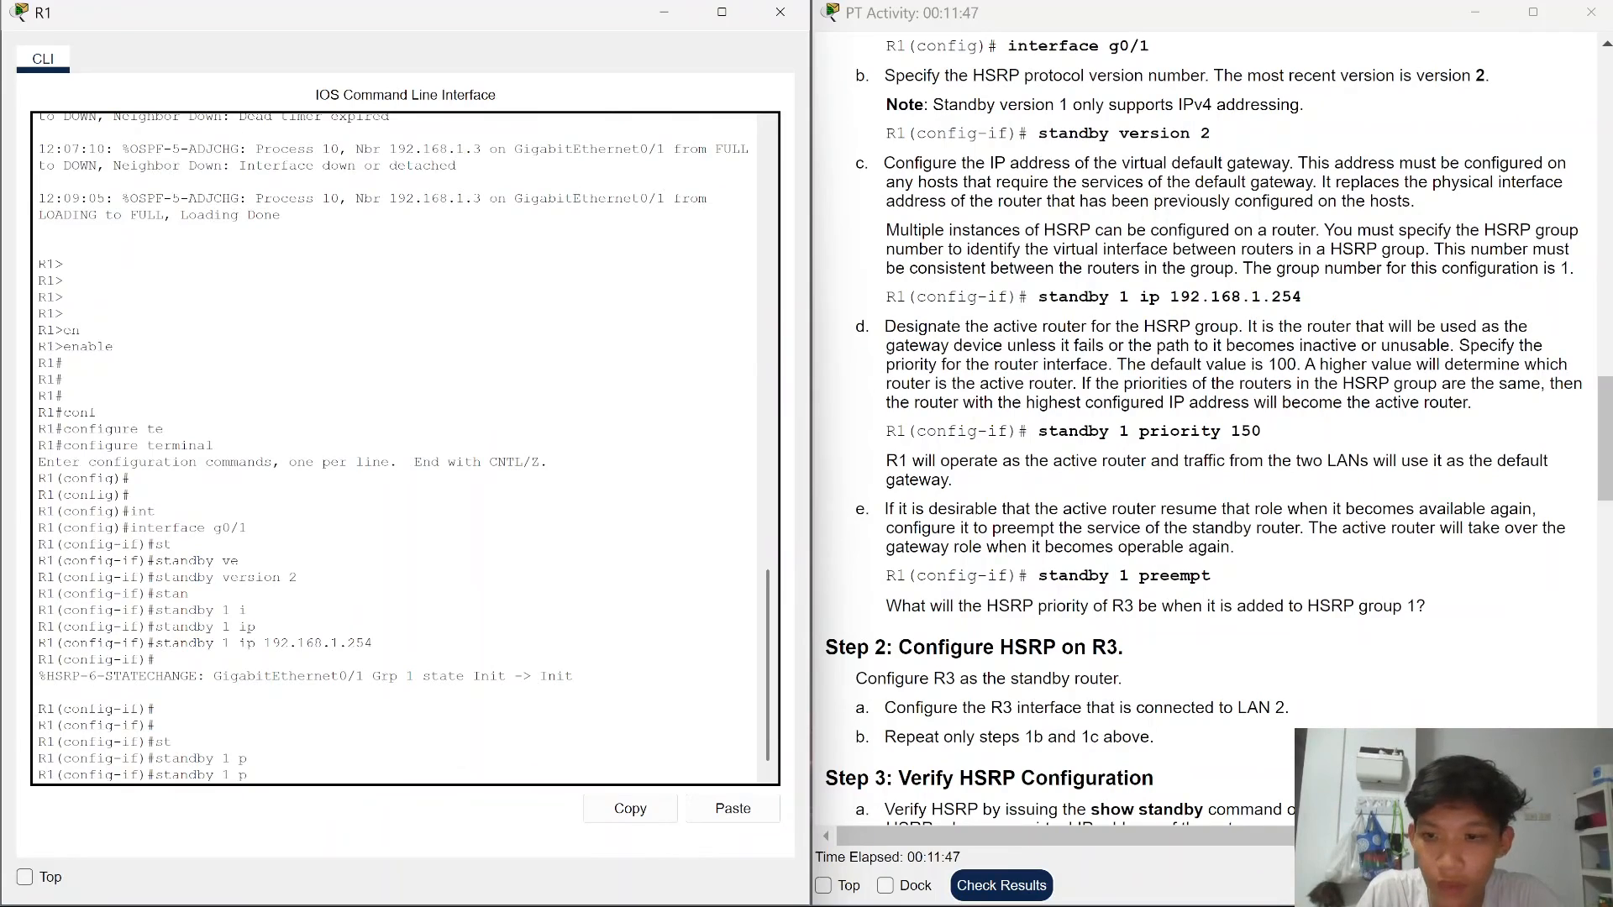
{"action": "type", "text": "r"}
{"action": "key", "text": "Tab"}
{"action": "key", "text": "Tab"}
{"action": "key", "text": "Tab"}
{"action": "key", "text": "Tab"}
{"action": "key", "text": "Tab"}
{"action": "key", "text": "Tab"}
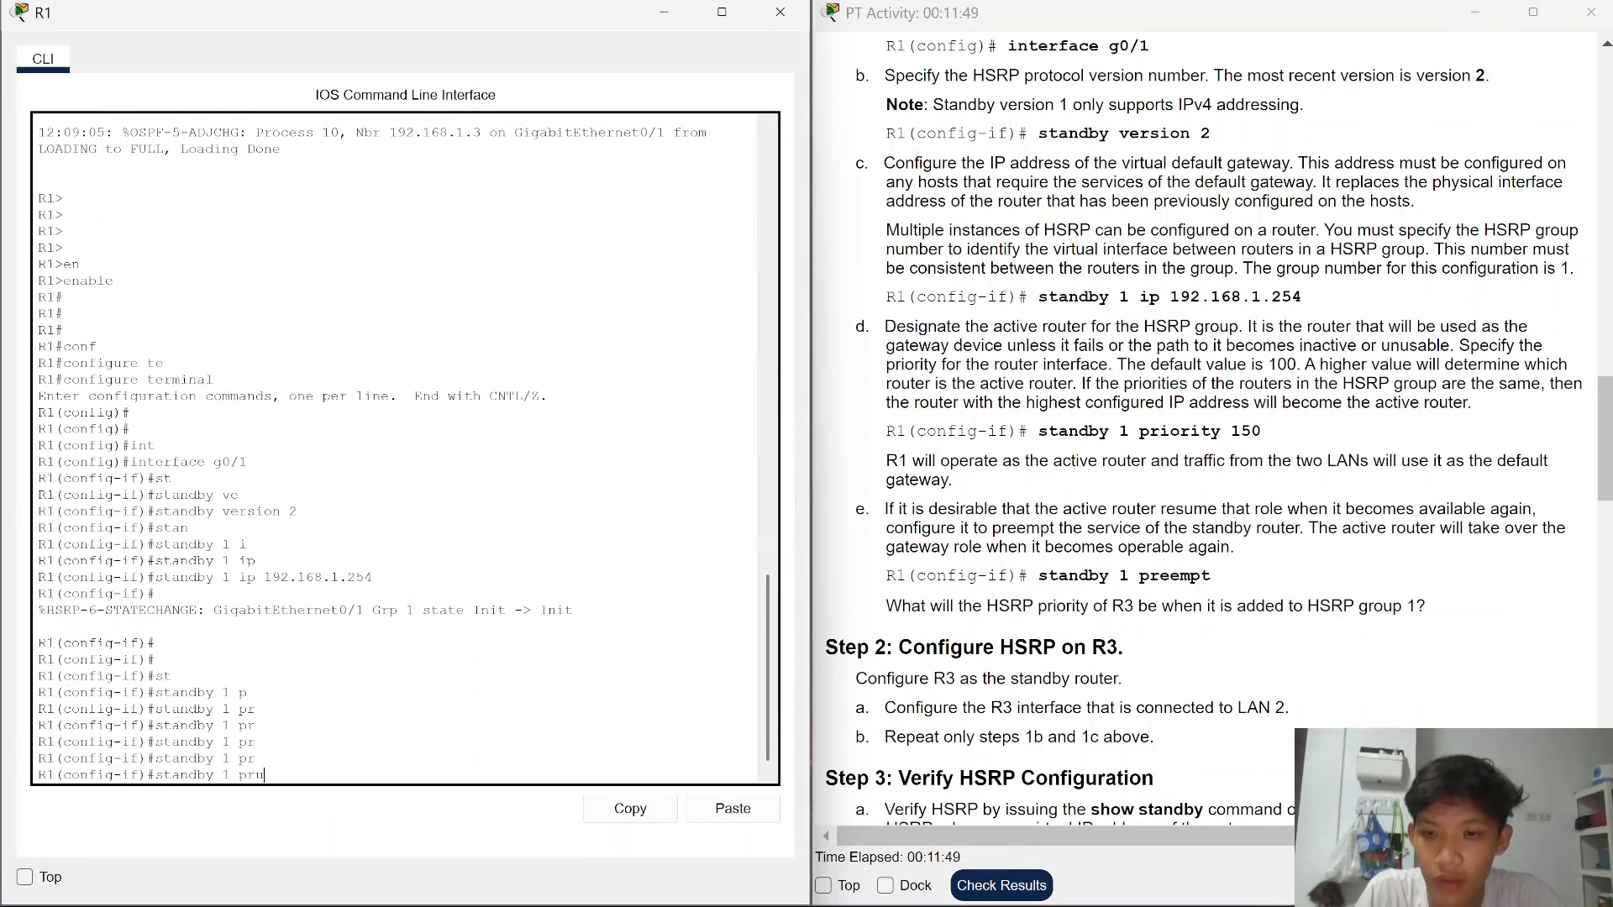
{"action": "type", "text": "ior"}
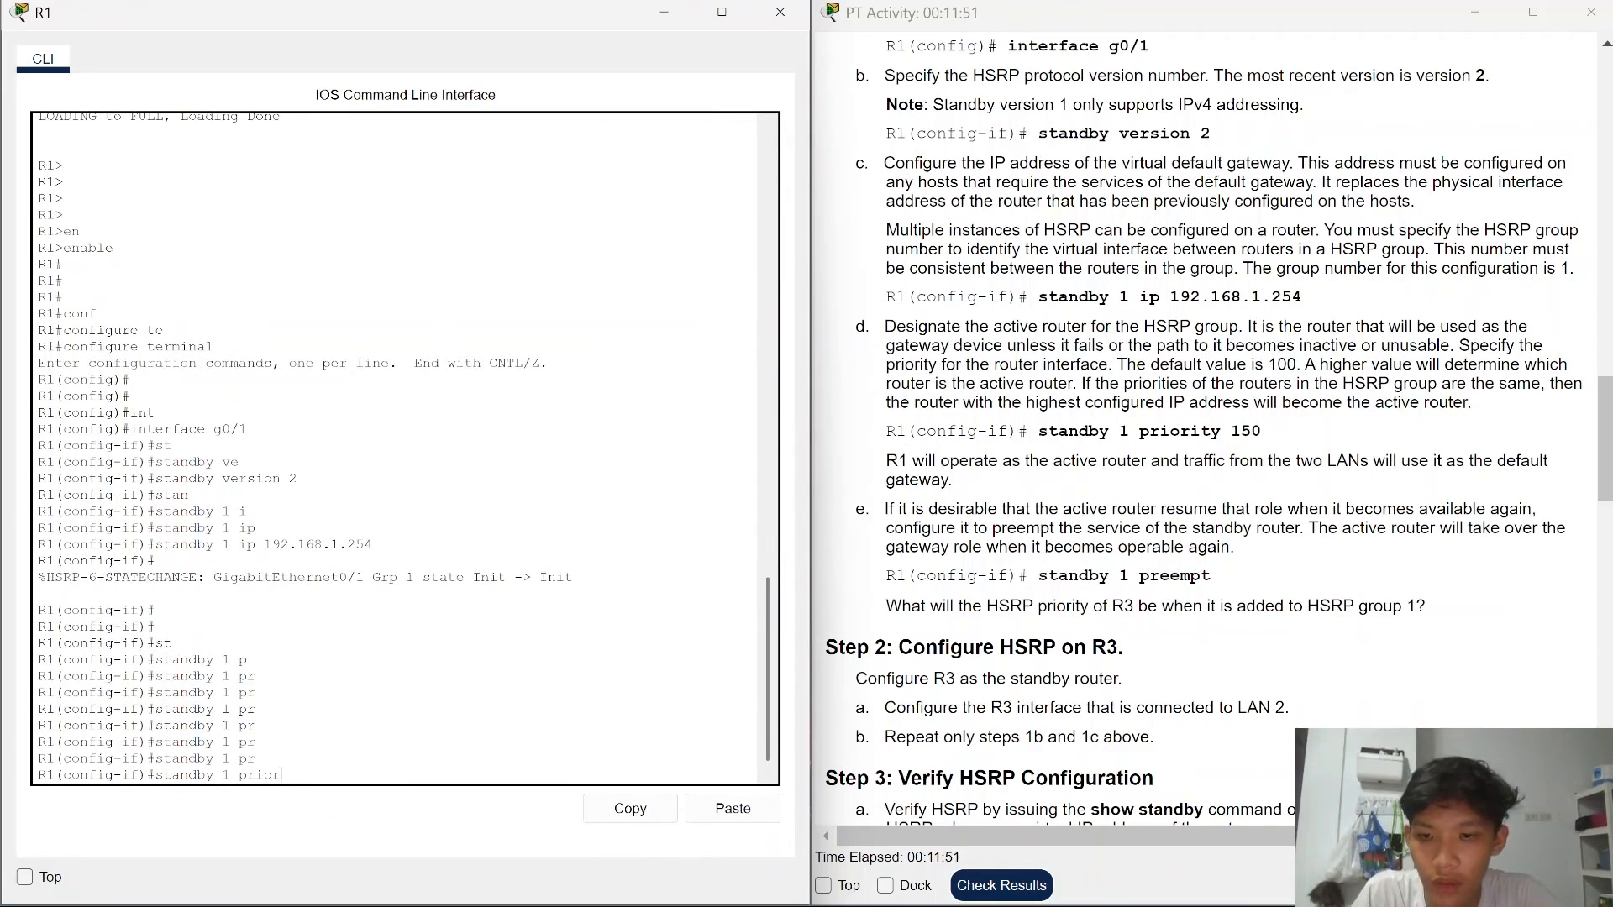
{"action": "type", "text": "ity"}
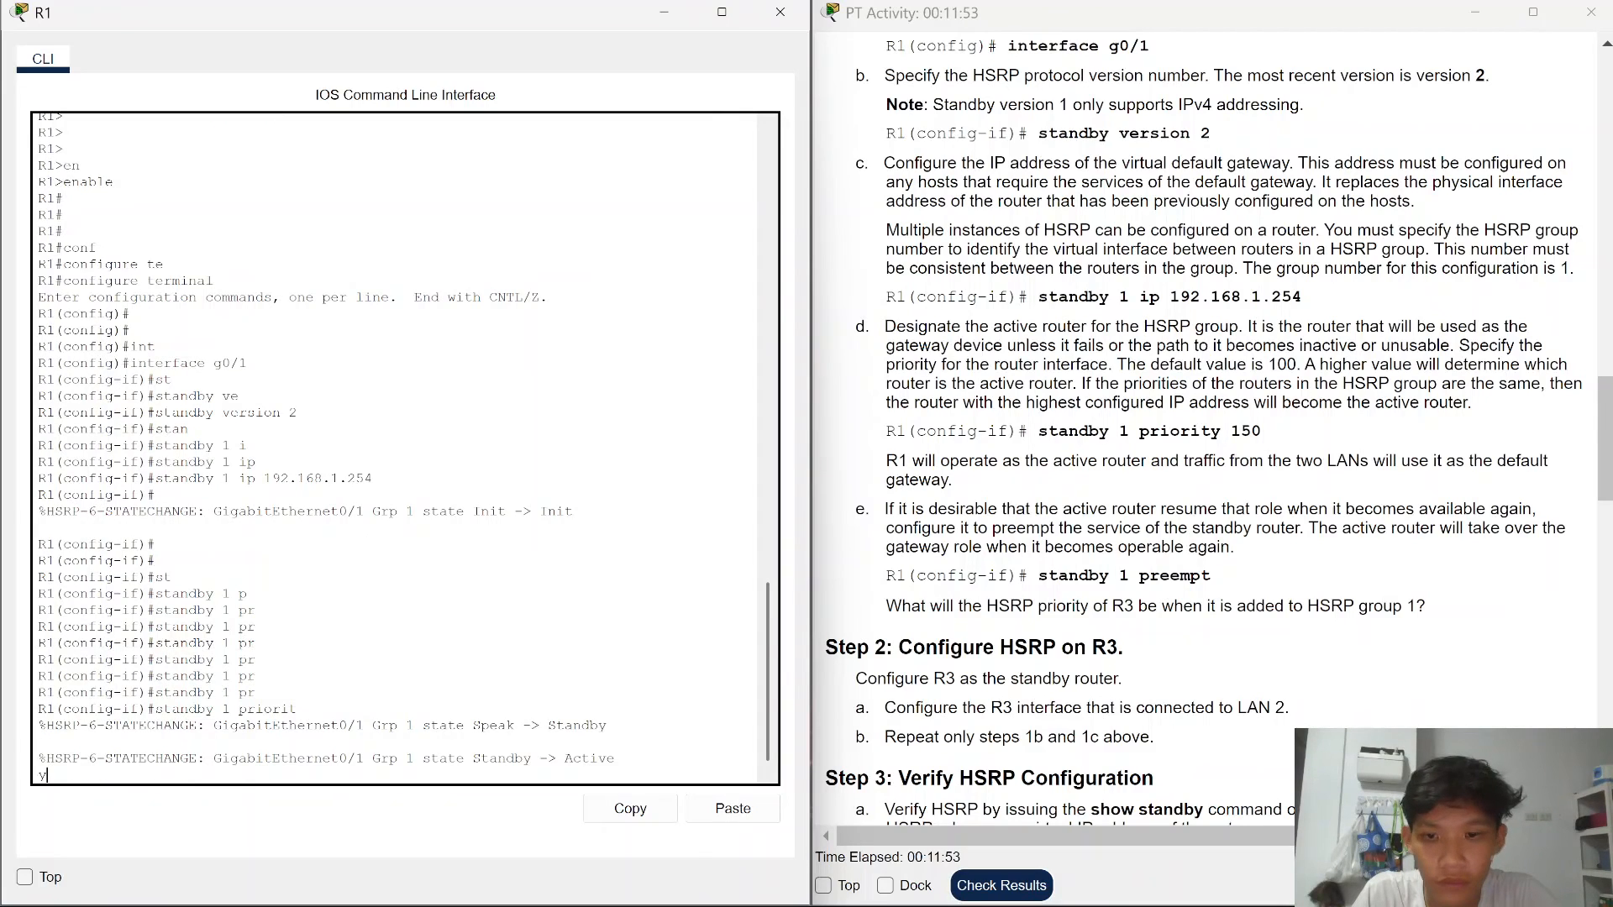
{"action": "key", "text": "BackSpace"}
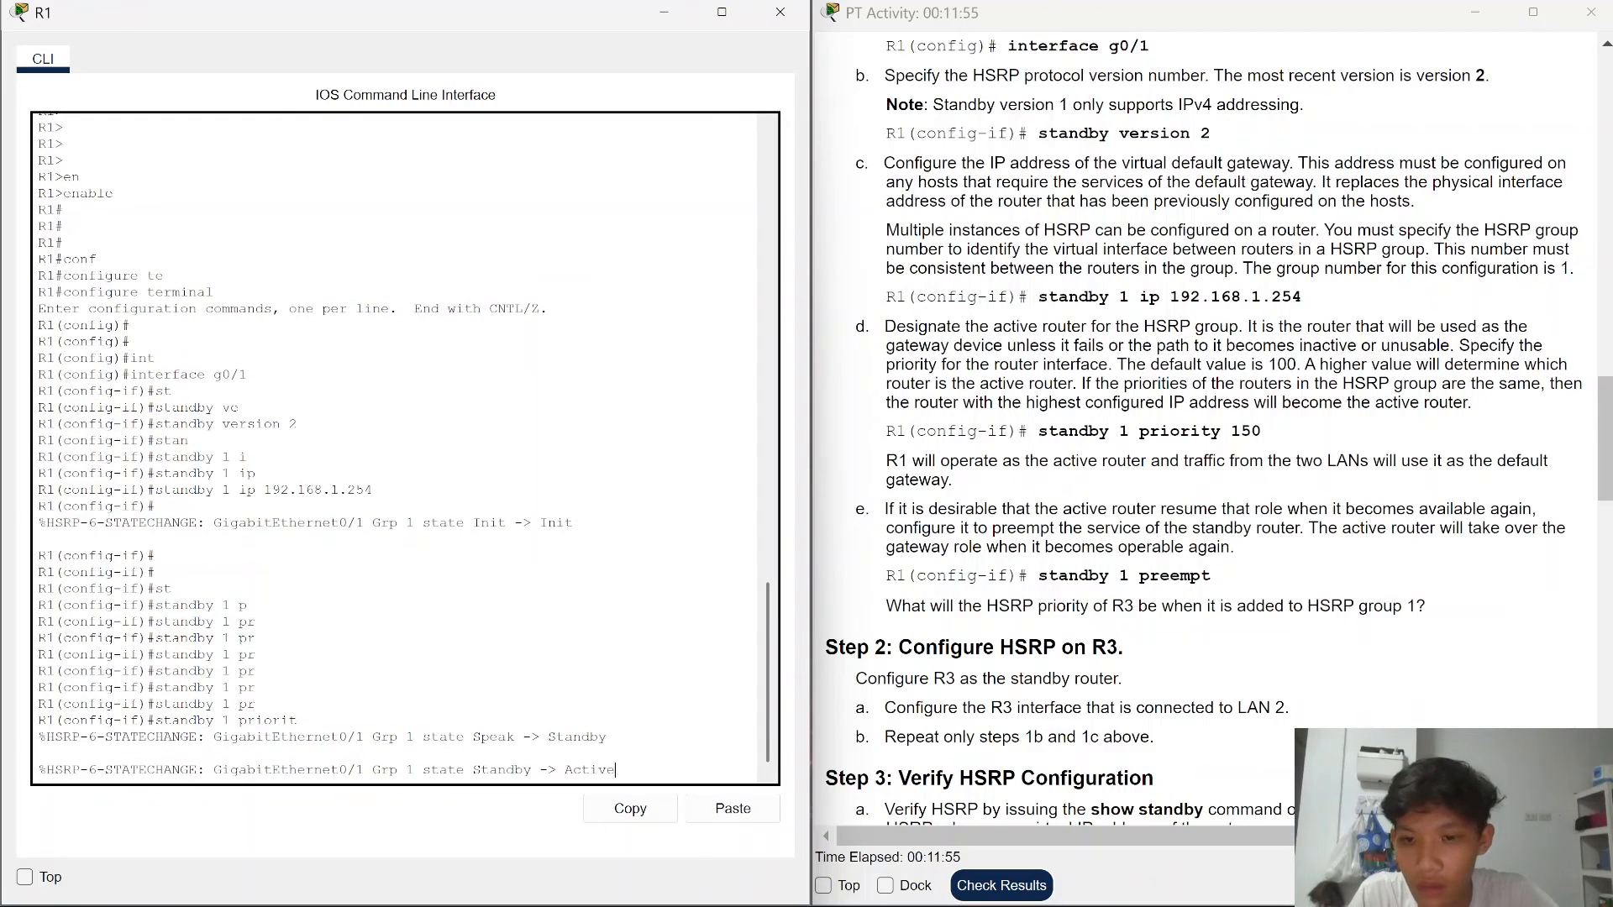
{"action": "key", "text": "Return"}
{"action": "key", "text": "Return"}
{"action": "key", "text": "Return"}
{"action": "key", "text": "Return"}
{"action": "key", "text": "Up"}
{"action": "key", "text": "BackSpace"}
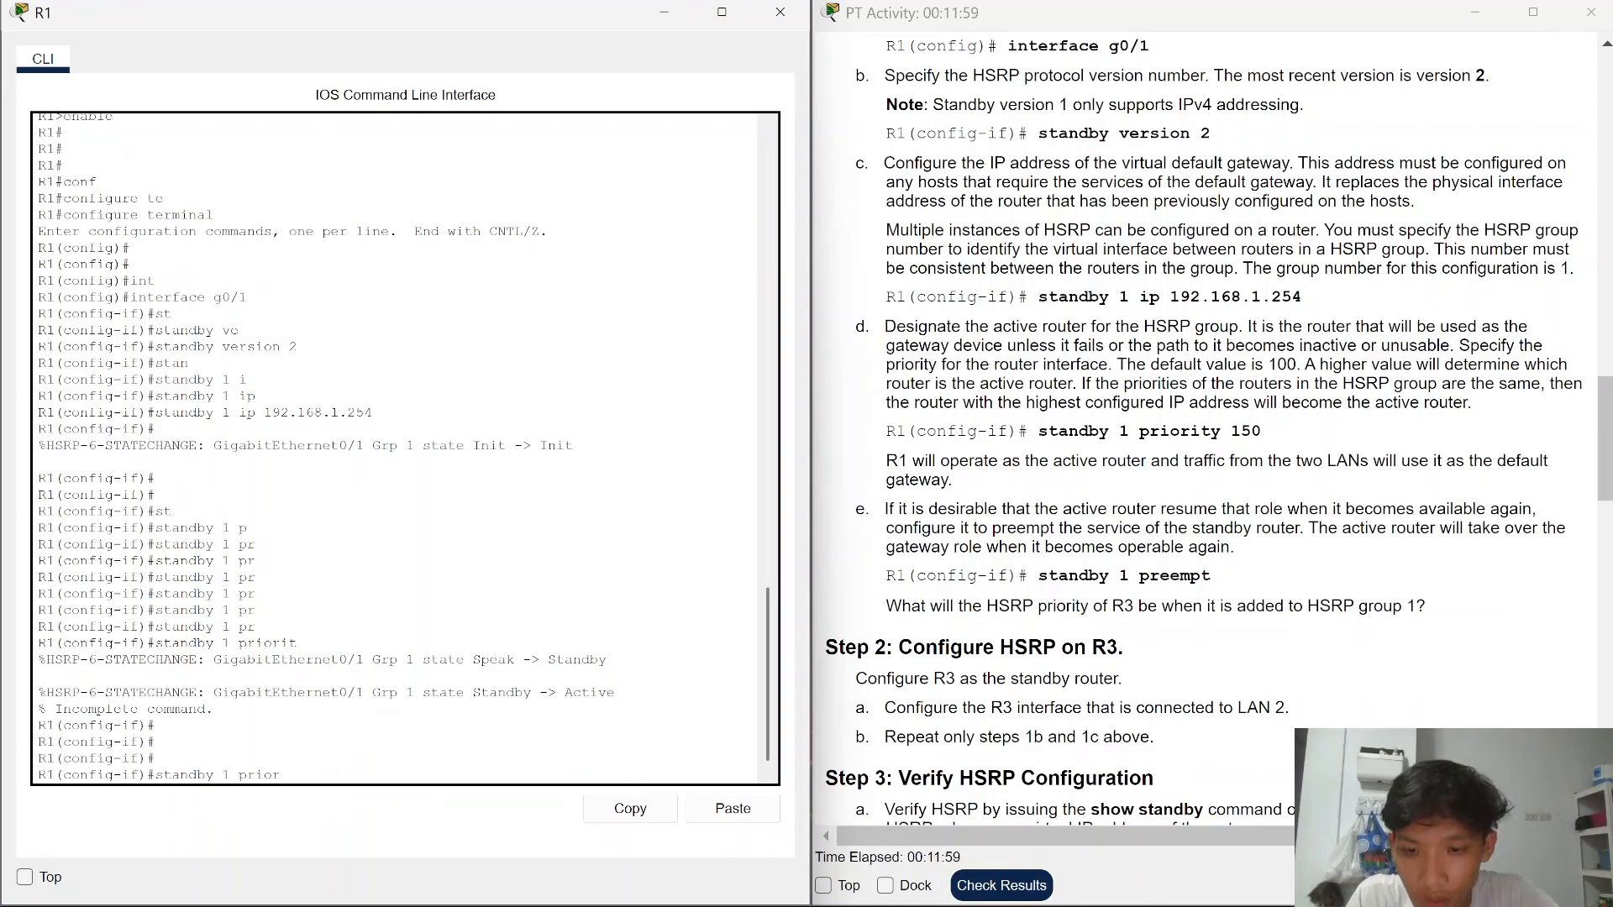
{"action": "type", "text": "ity 150"}
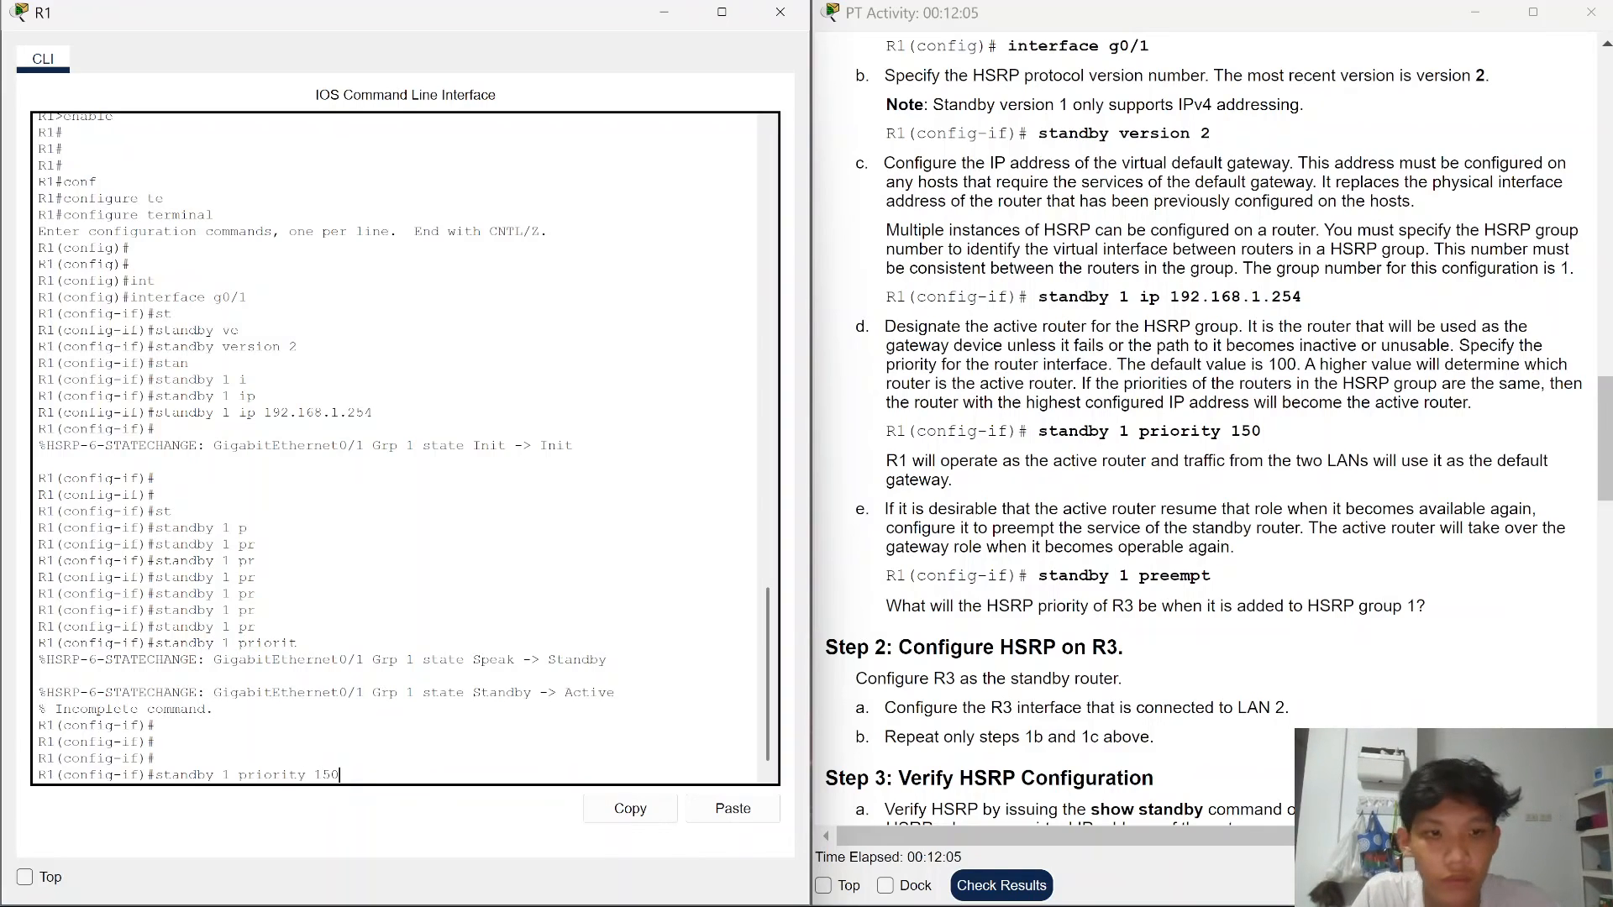
{"action": "key", "text": "Return"}
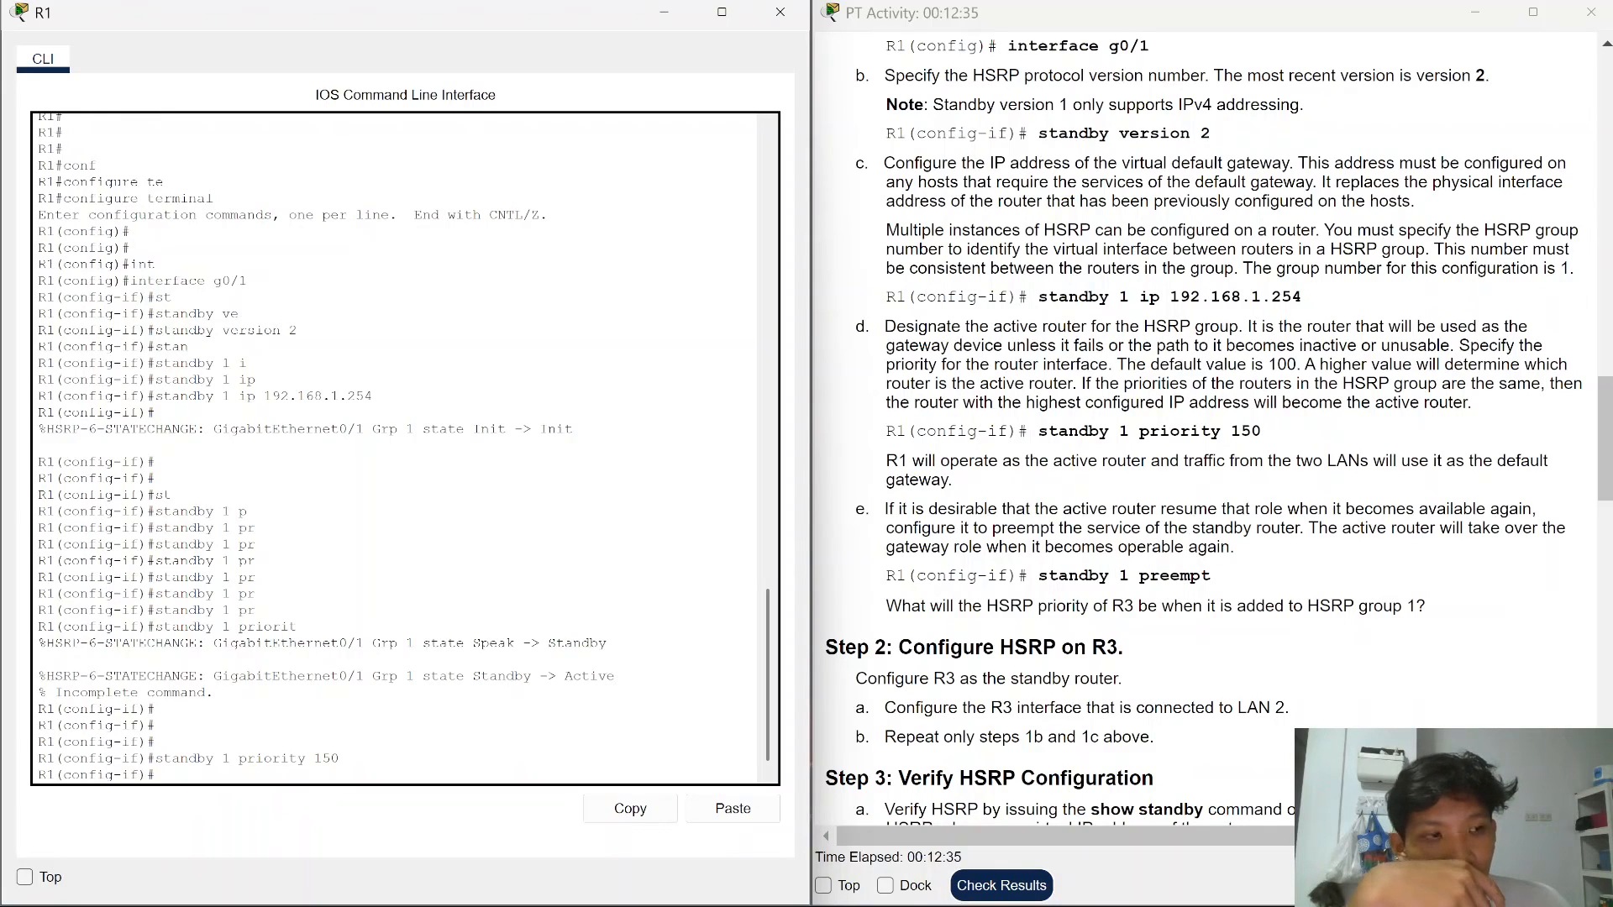
- Check the network topology behind R1's CLI and reopen the CLI beside the activity instructions
{"action": "left_click", "coordinate": [678, 11]}
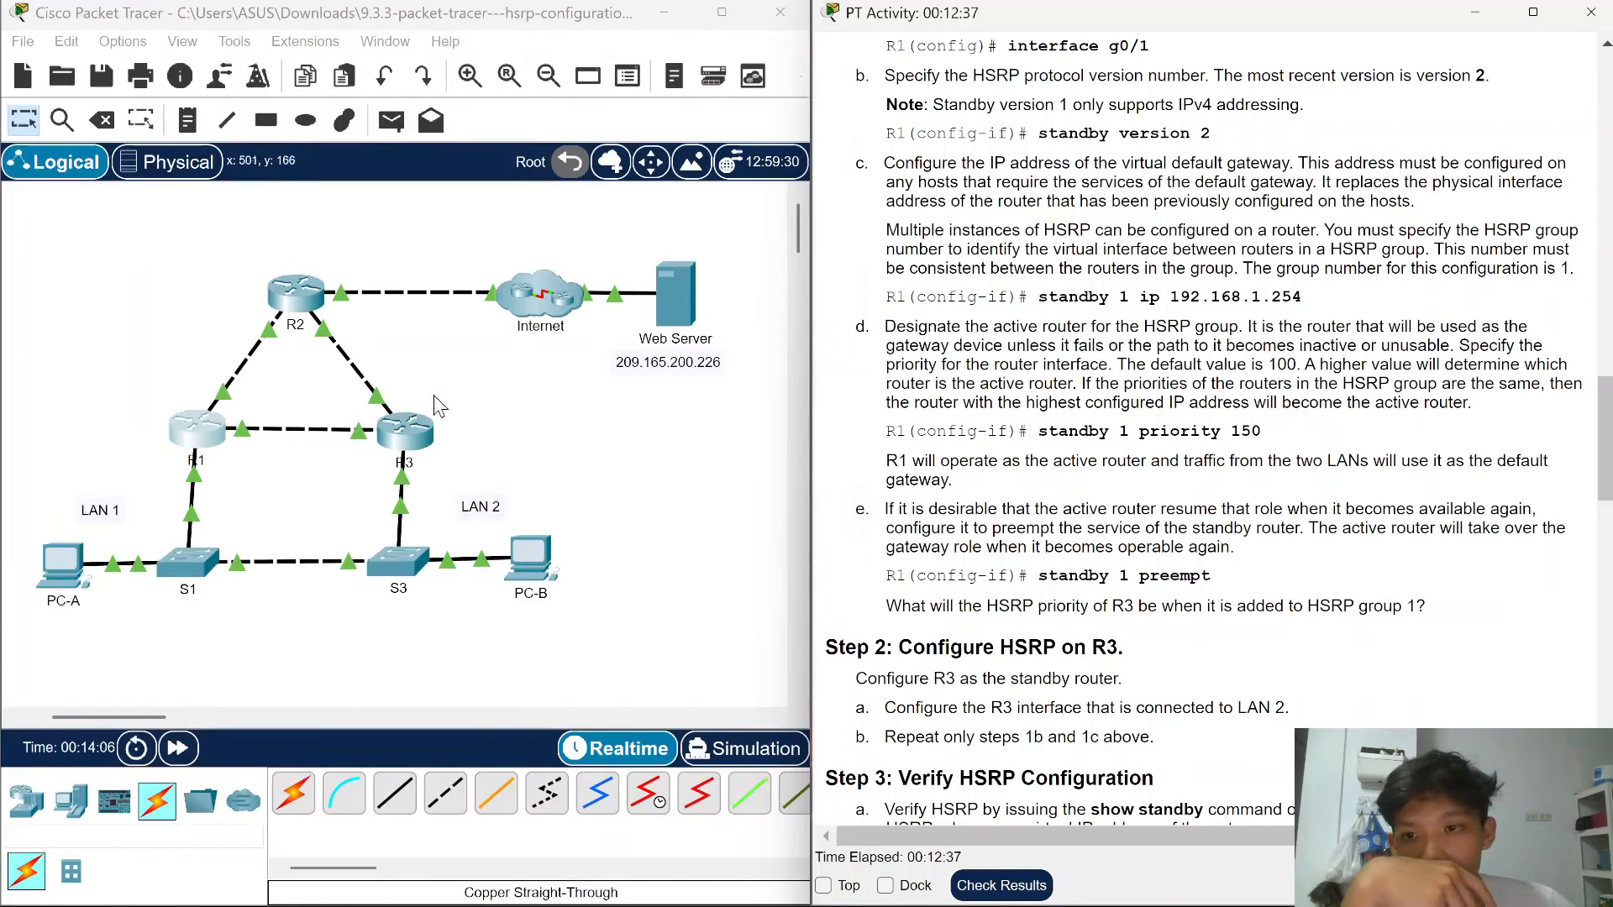
{"action": "left_click", "coordinate": [223, 435]}
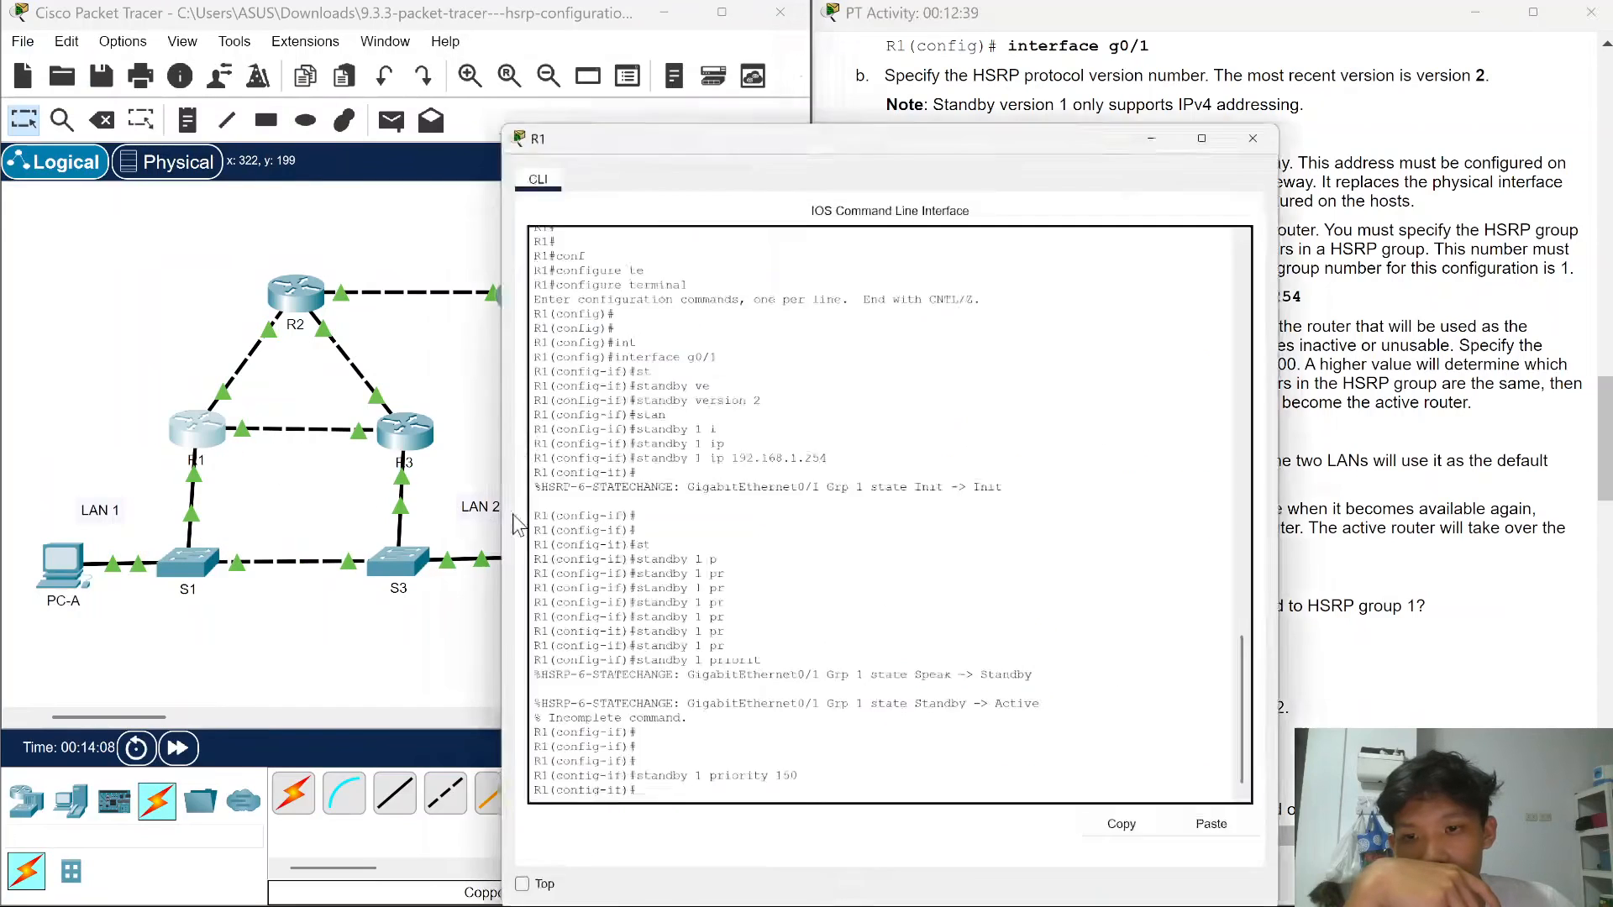
{"action": "mouse_move", "coordinate": [991, 48]}
{"action": "left_mouse_down"}
{"action": "mouse_move", "coordinate": [828, 50]}
{"action": "mouse_move", "coordinate": [995, 67]}
{"action": "left_mouse_up"}
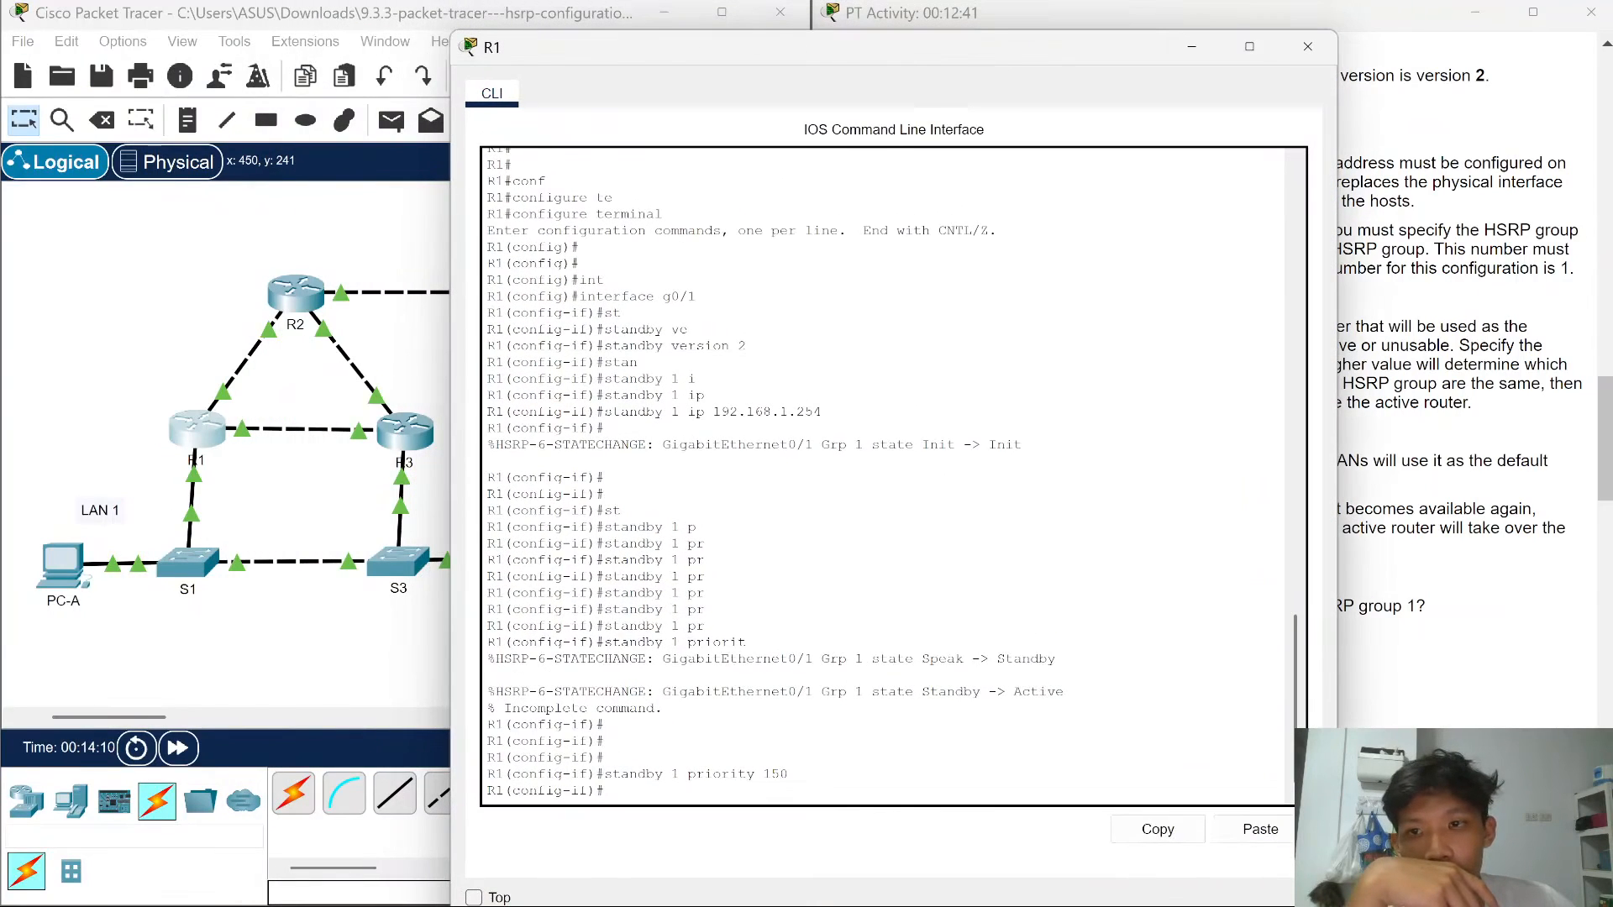
{"action": "left_click_drag", "start_coordinate": [853, 47], "coordinate": [508, 13]}
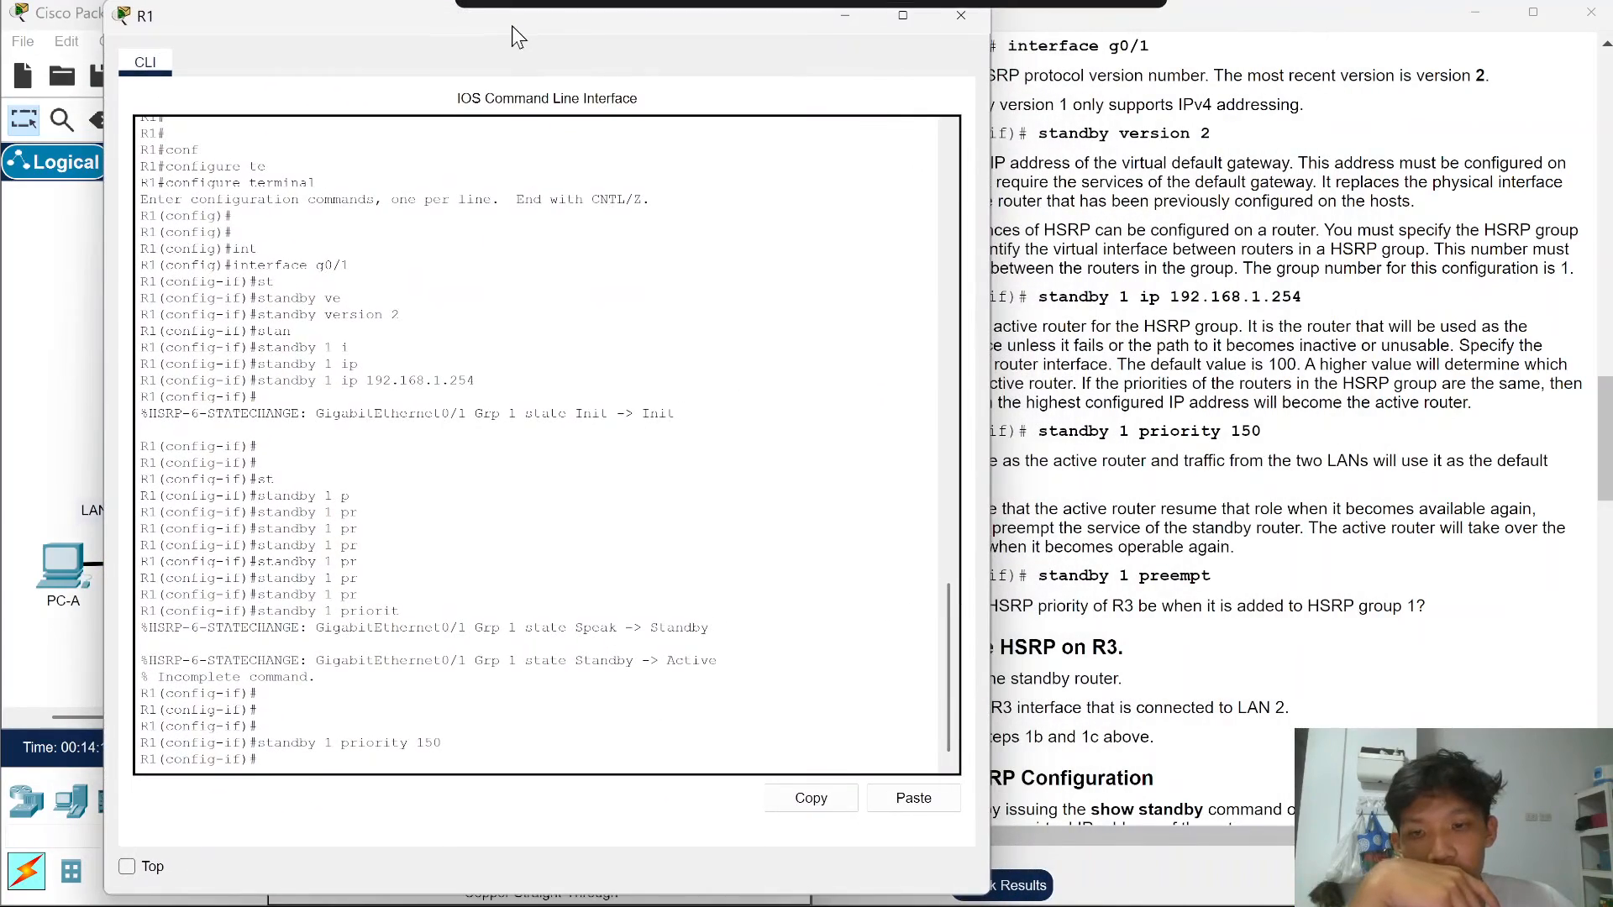
{"action": "key", "text": "super+Left"}
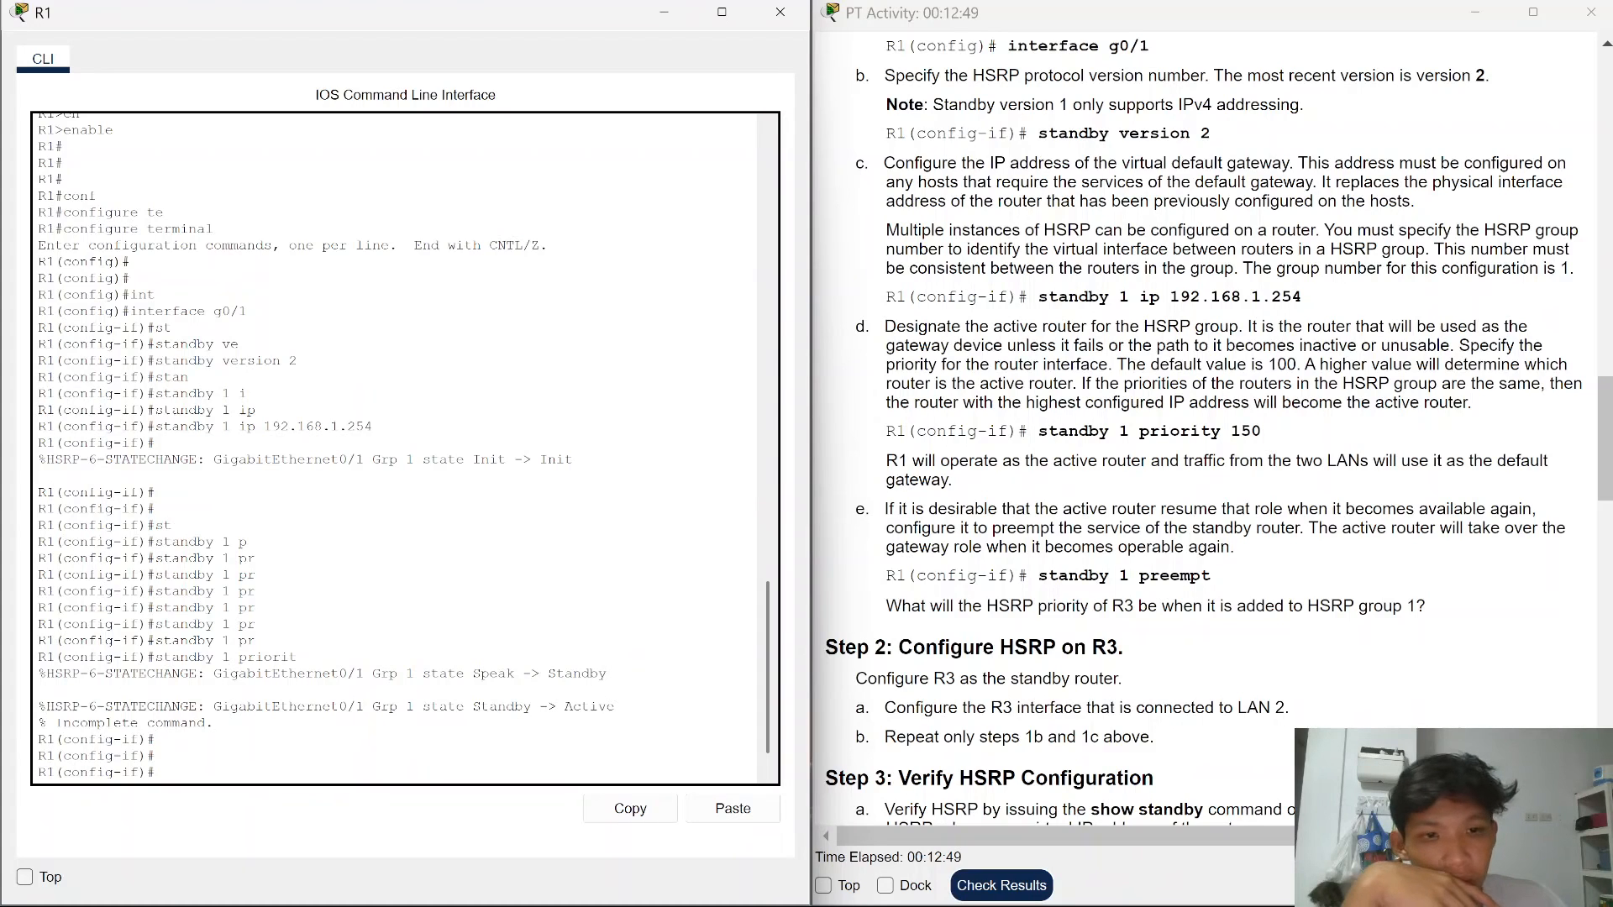
- Enable preemption for HSRP group 1 on R1's g0/1 with standby 1 preempt
{"action": "scroll", "coordinate": [1075, 603], "scroll_direction": "down", "scroll_amount": 1}
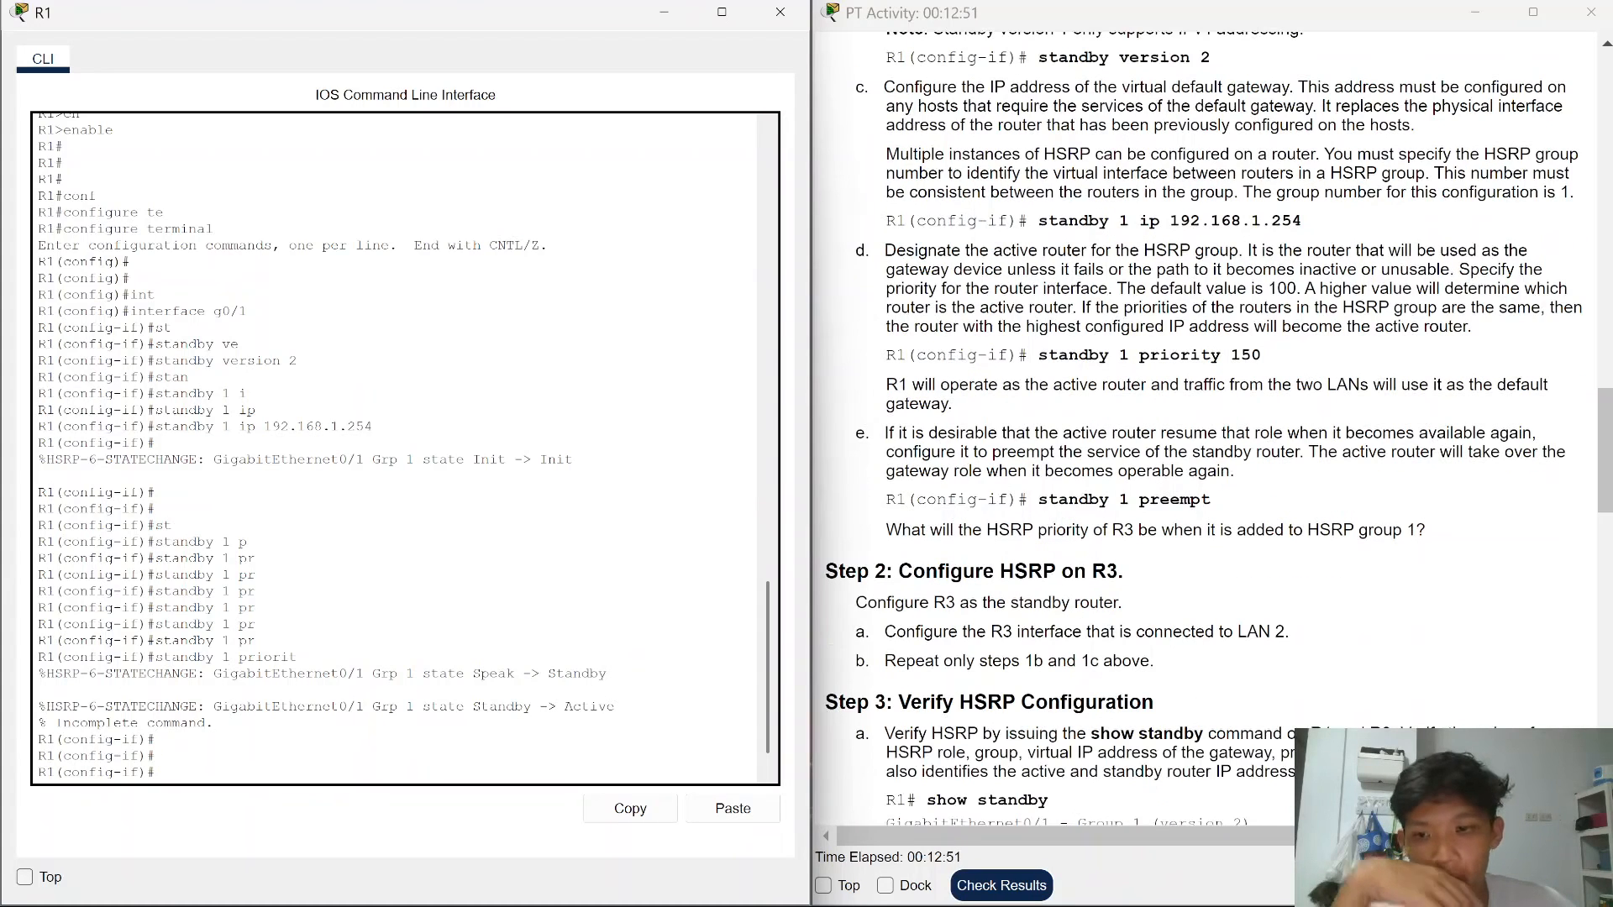
{"action": "key", "text": "Return"}
{"action": "type", "text": "standby 1 priority 150"}
{"action": "key", "text": "Return"}
{"action": "key", "text": "Return"}
{"action": "key", "text": "Return"}
{"action": "type", "text": "st"}
{"action": "key", "text": "Tab"}
{"action": "type", "text": "1 pr"}
{"action": "key", "text": "Tab"}
{"action": "type", "text": "e"}
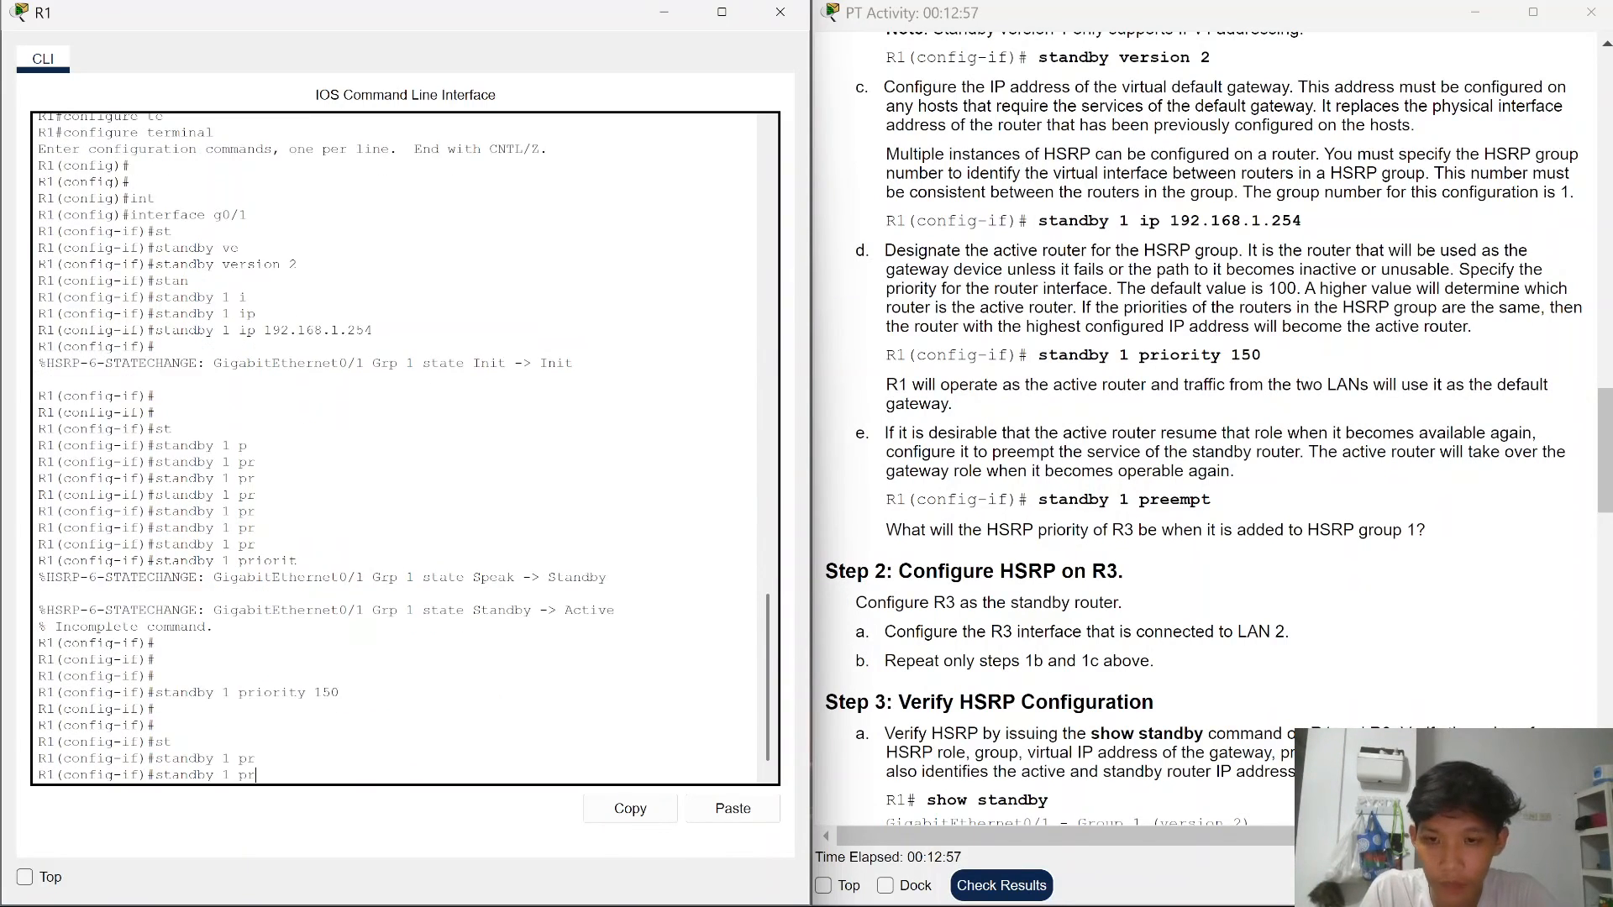
{"action": "type", "text": "e"}
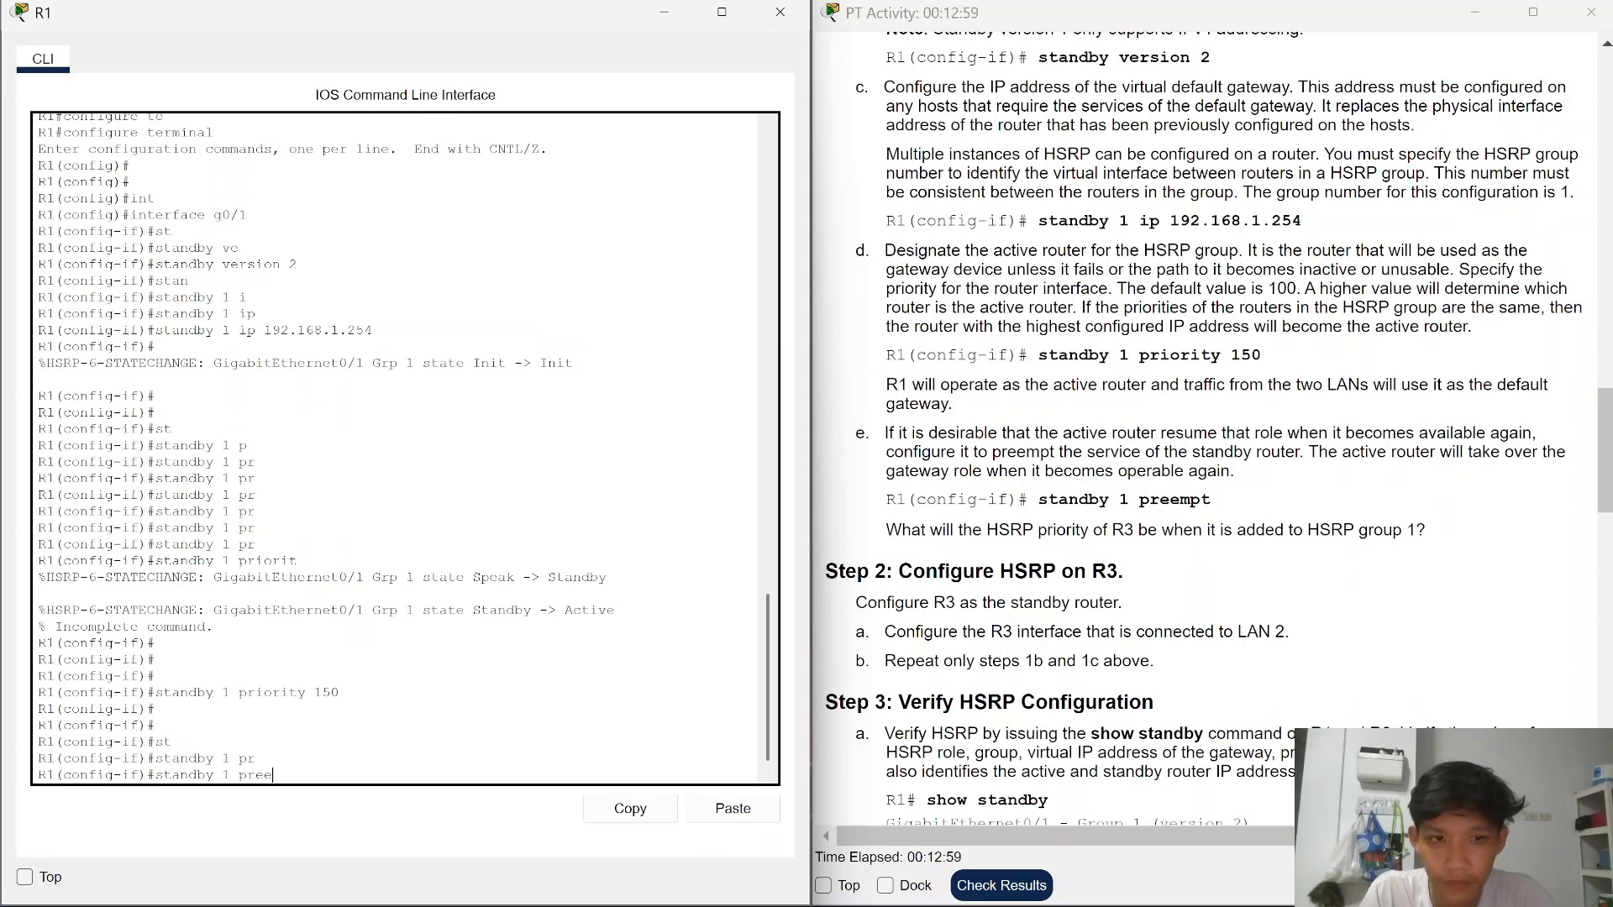
{"action": "type", "text": "mpt"}
{"action": "key", "text": "Return"}
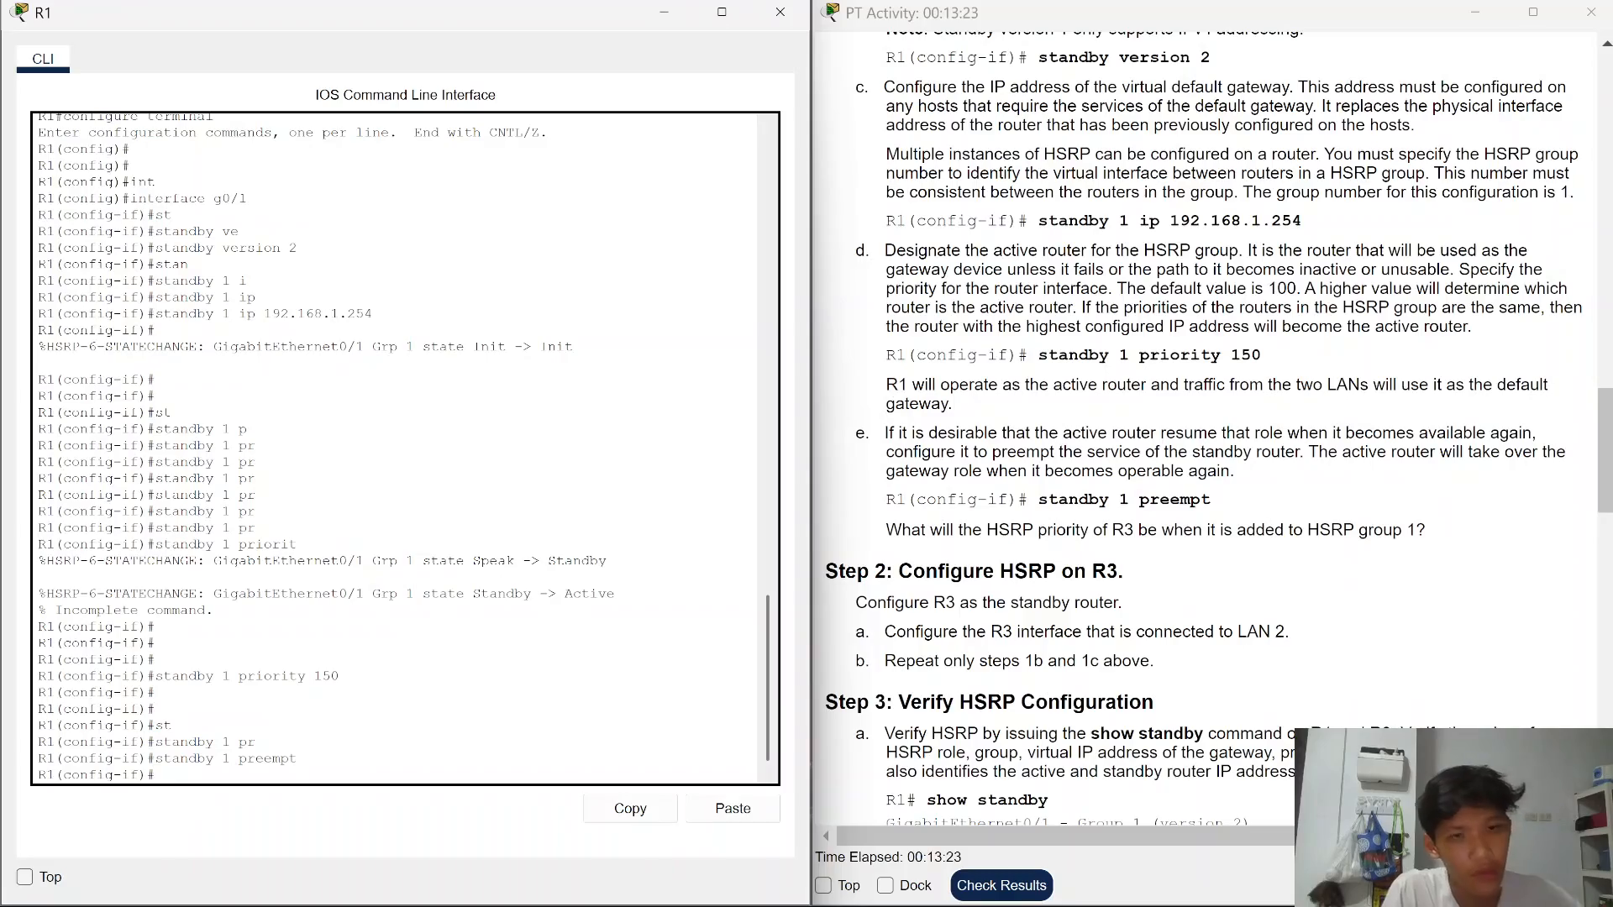
- Exit interface and global configuration modes on R1 to return to privileged EXEC mode
{"action": "scroll", "coordinate": [1060, 538], "scroll_direction": "up", "scroll_amount": 15}
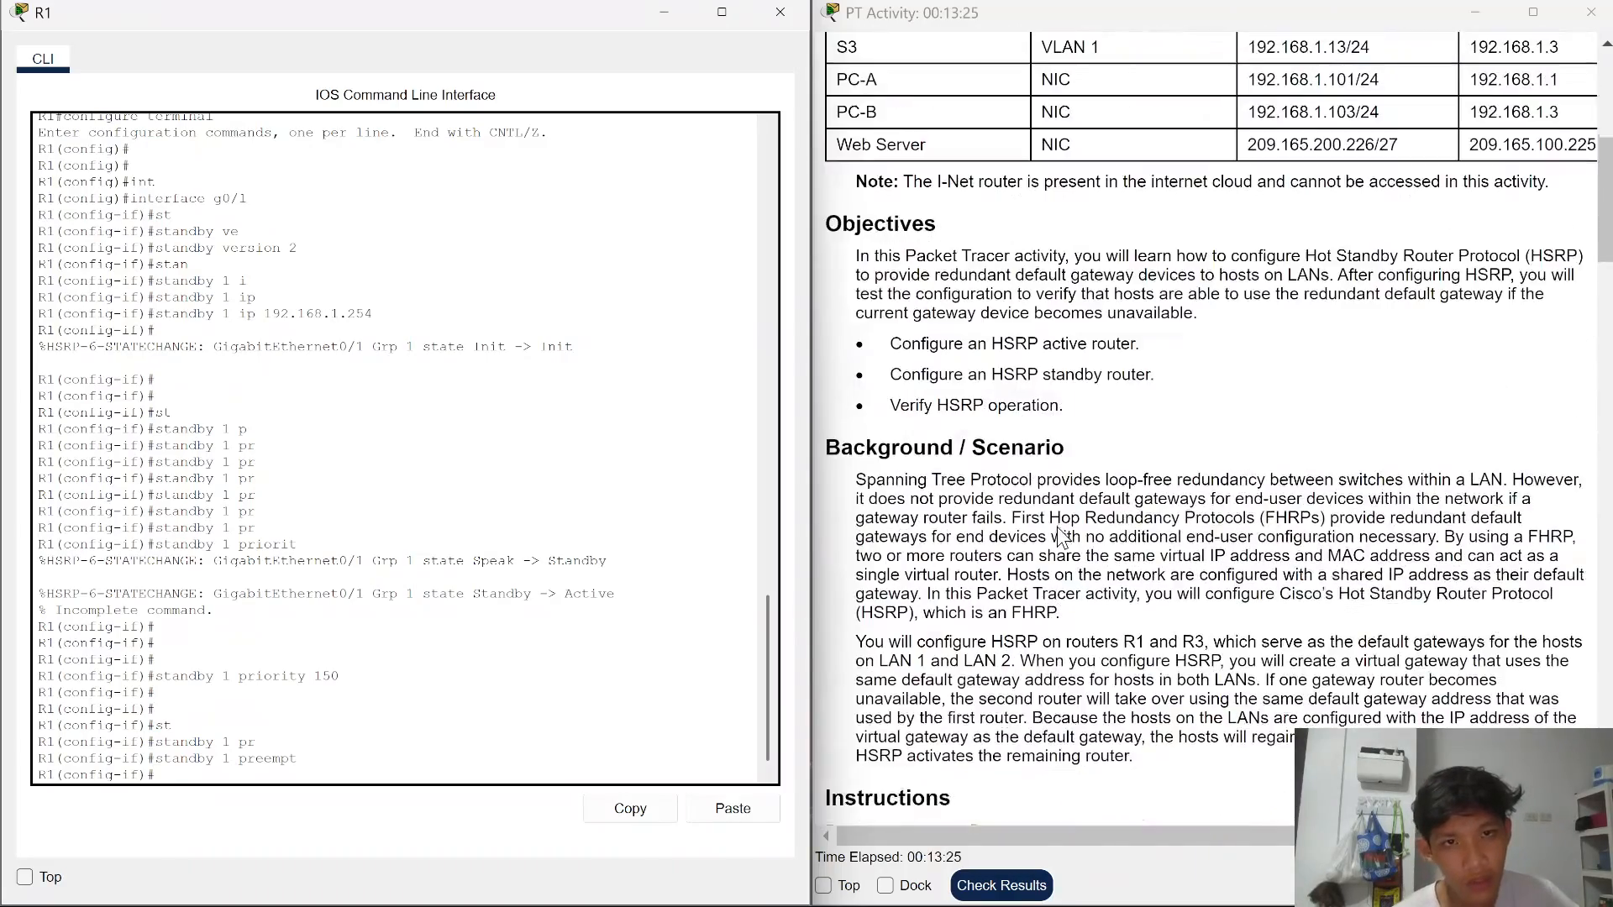
{"action": "scroll", "coordinate": [1062, 538], "scroll_direction": "up", "scroll_amount": 3}
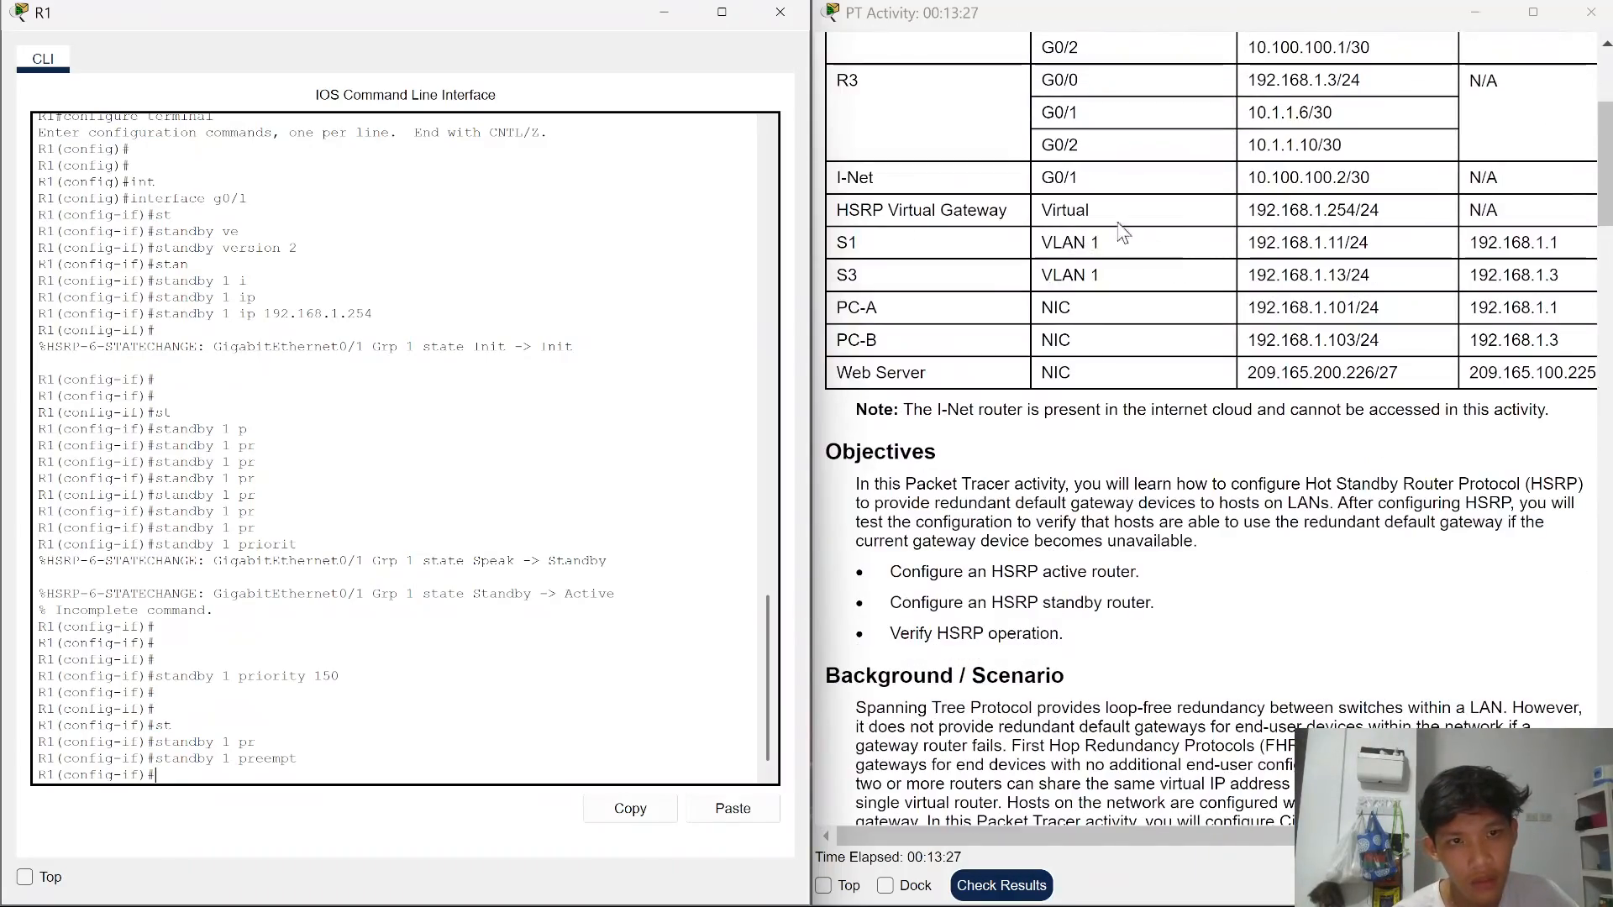
{"action": "scroll", "coordinate": [1272, 330], "scroll_direction": "down", "scroll_amount": 18}
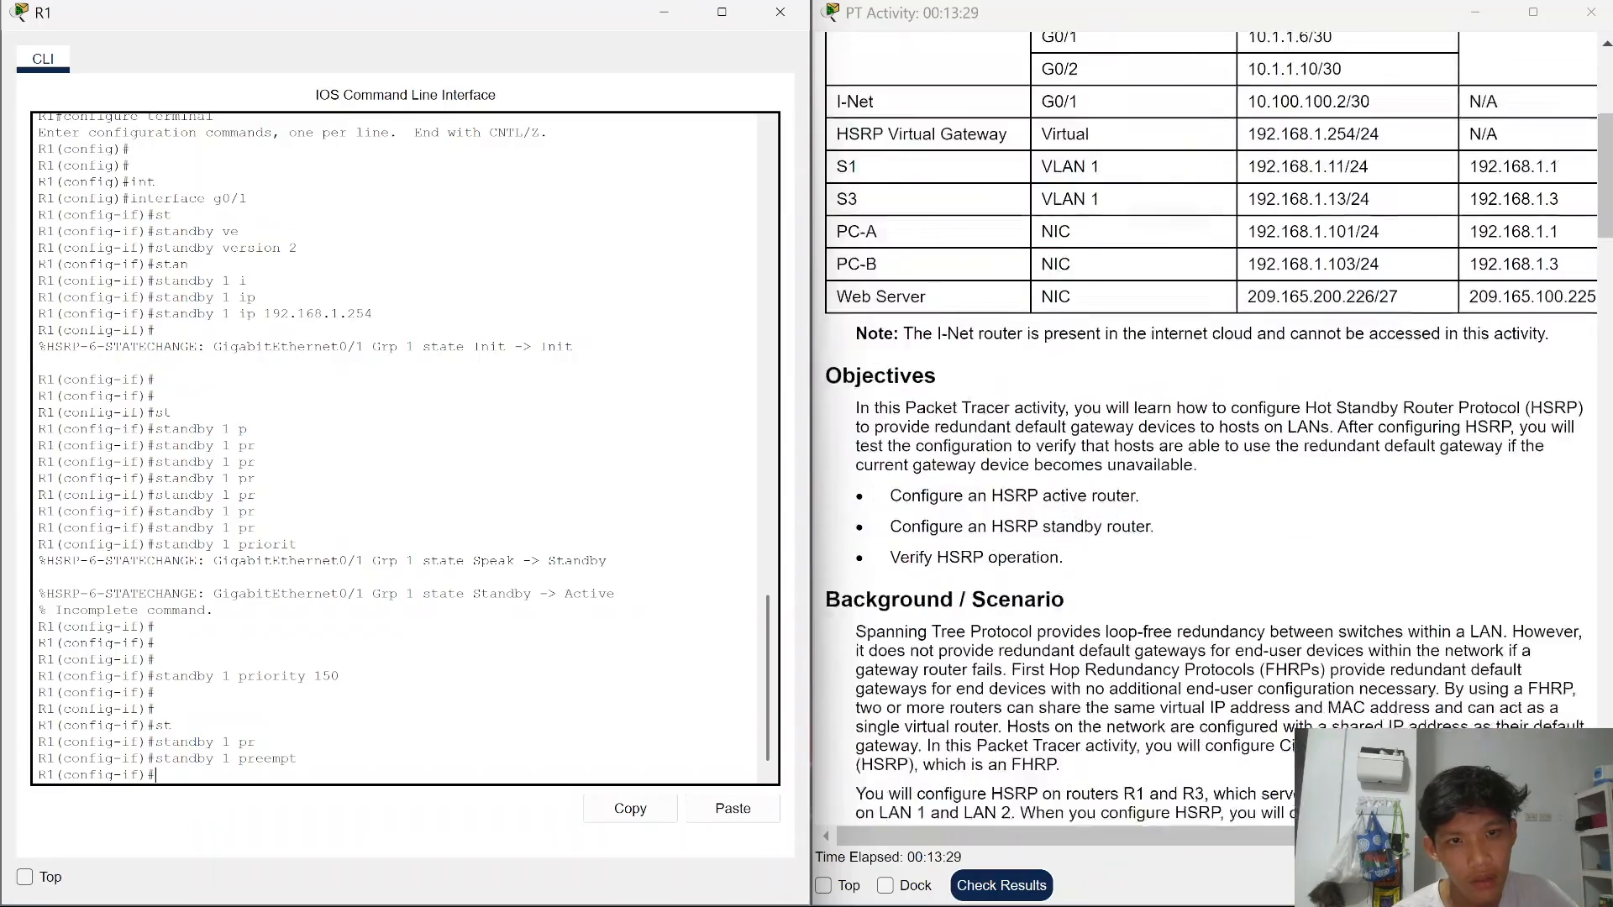
{"action": "scroll", "coordinate": [1273, 330], "scroll_direction": "down", "scroll_amount": 8}
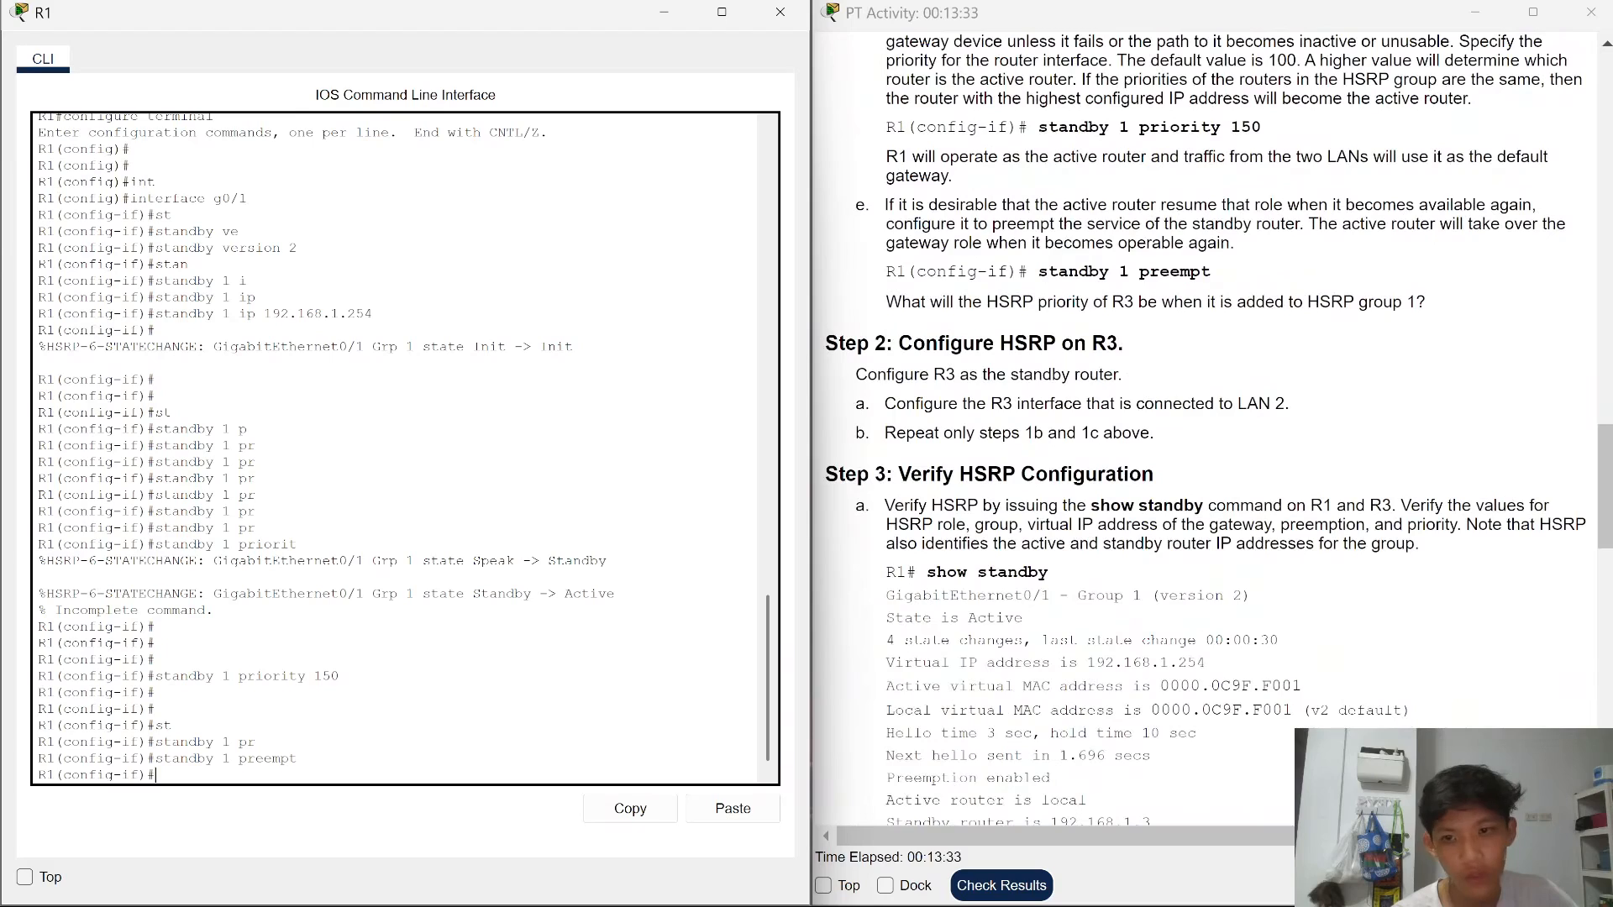
{"action": "type", "text": "ex"}
{"action": "key", "text": "Tab"}
{"action": "key", "text": "Return"}
{"action": "key", "text": "Return"}
{"action": "key", "text": "Return"}
{"action": "key", "text": "Return"}
{"action": "type", "text": "EX"}
{"action": "key", "text": "Tab"}
{"action": "key", "text": "Return"}
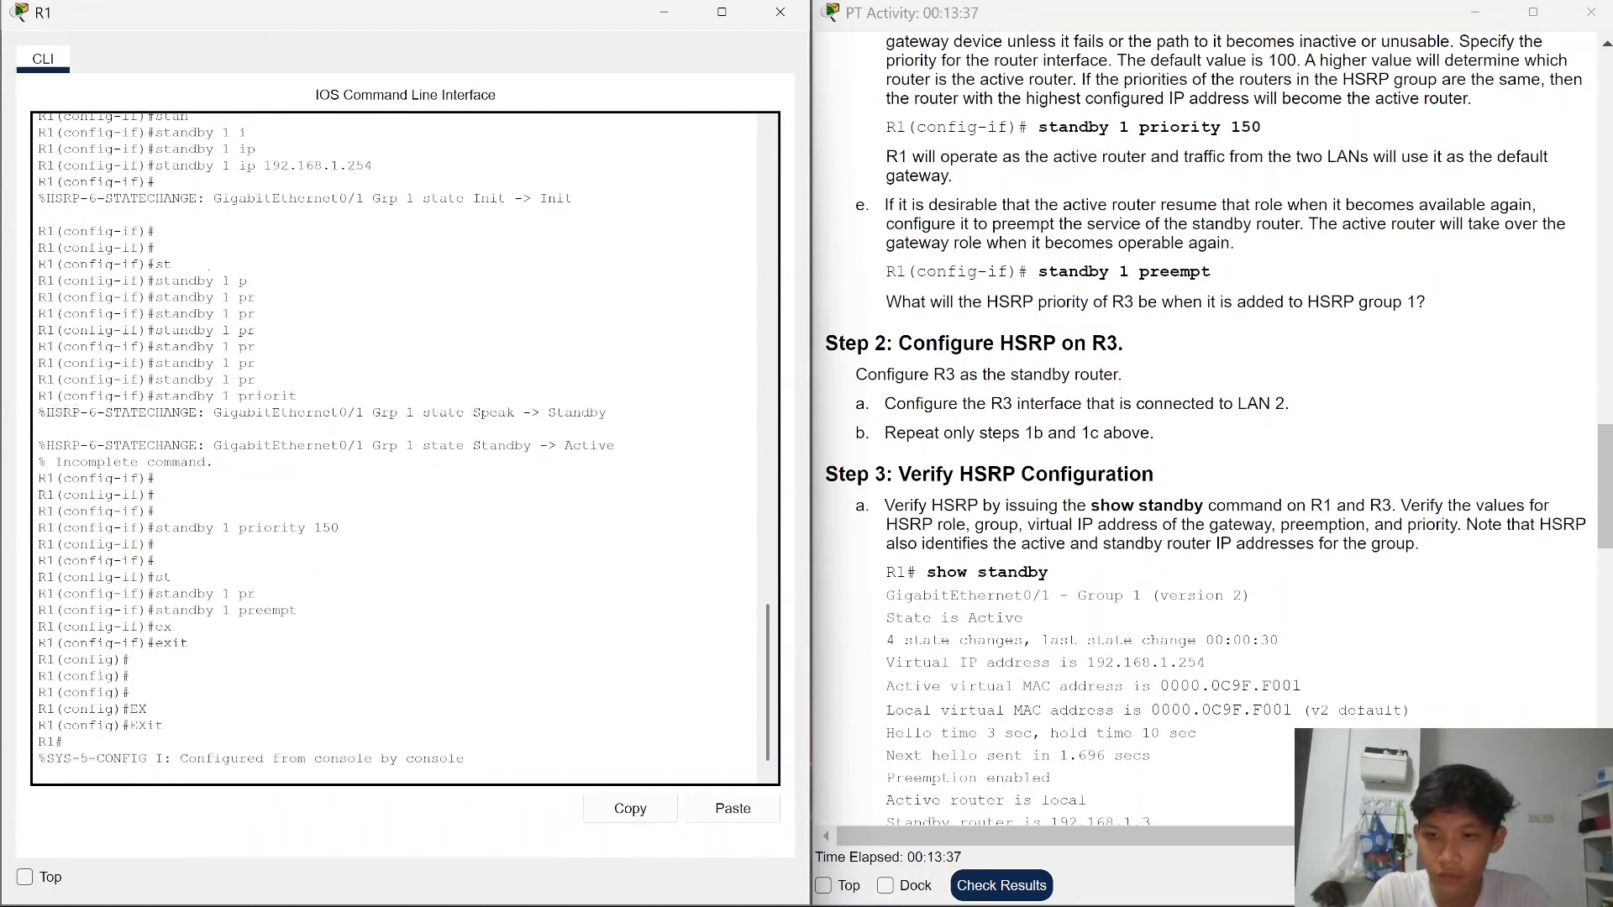
- Display R1's HSRP role, group, virtual IP address, preemption and priority with show standby
{"action": "type", "text": "sh"}
{"action": "key", "text": "Tab"}
{"action": "type", "text": "st"}
{"action": "key", "text": "Tab"}
{"action": "key", "text": "Return"}
{"action": "key", "text": "Up"}
{"action": "type", "text": "n"}
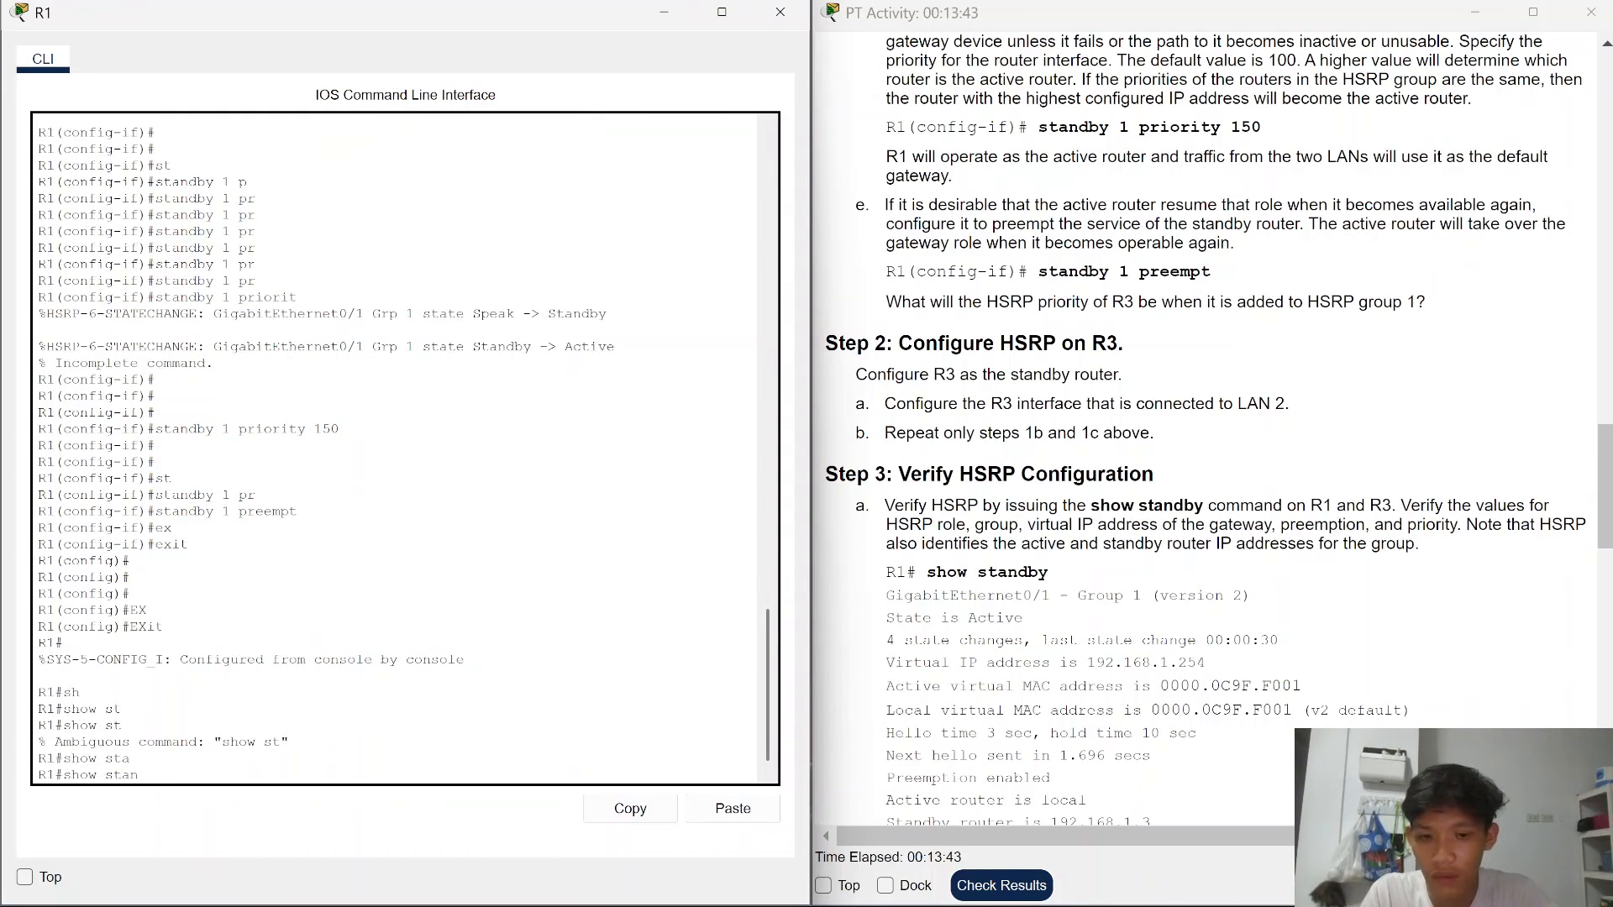
{"action": "type", "text": "d"}
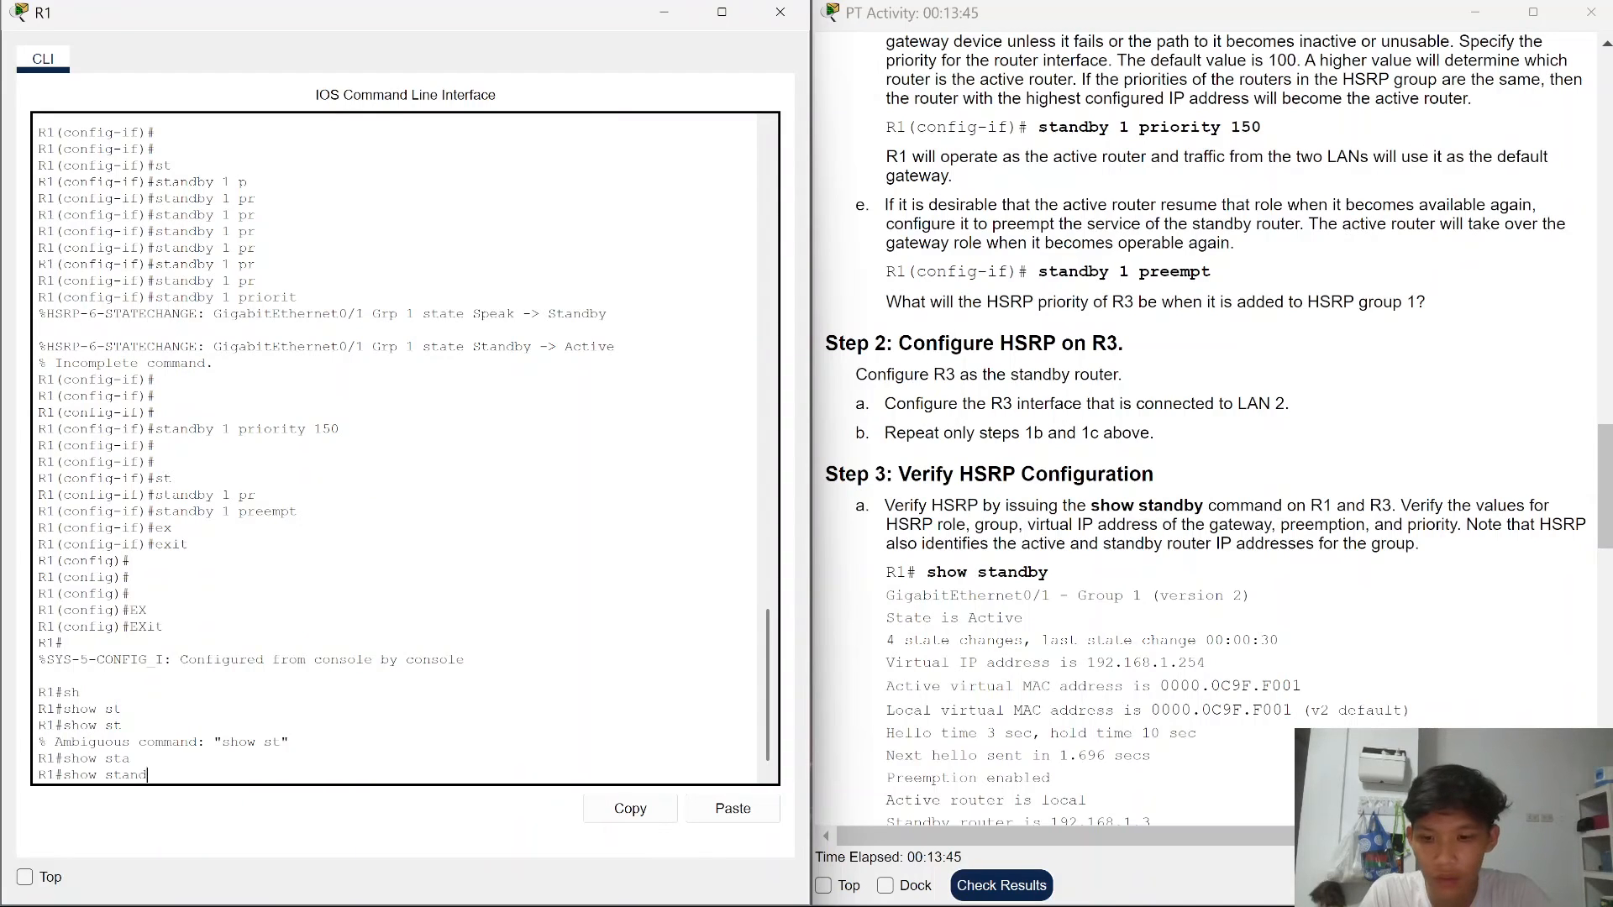
{"action": "type", "text": "b"}
{"action": "key", "text": "Tab"}
{"action": "key", "text": "Return"}
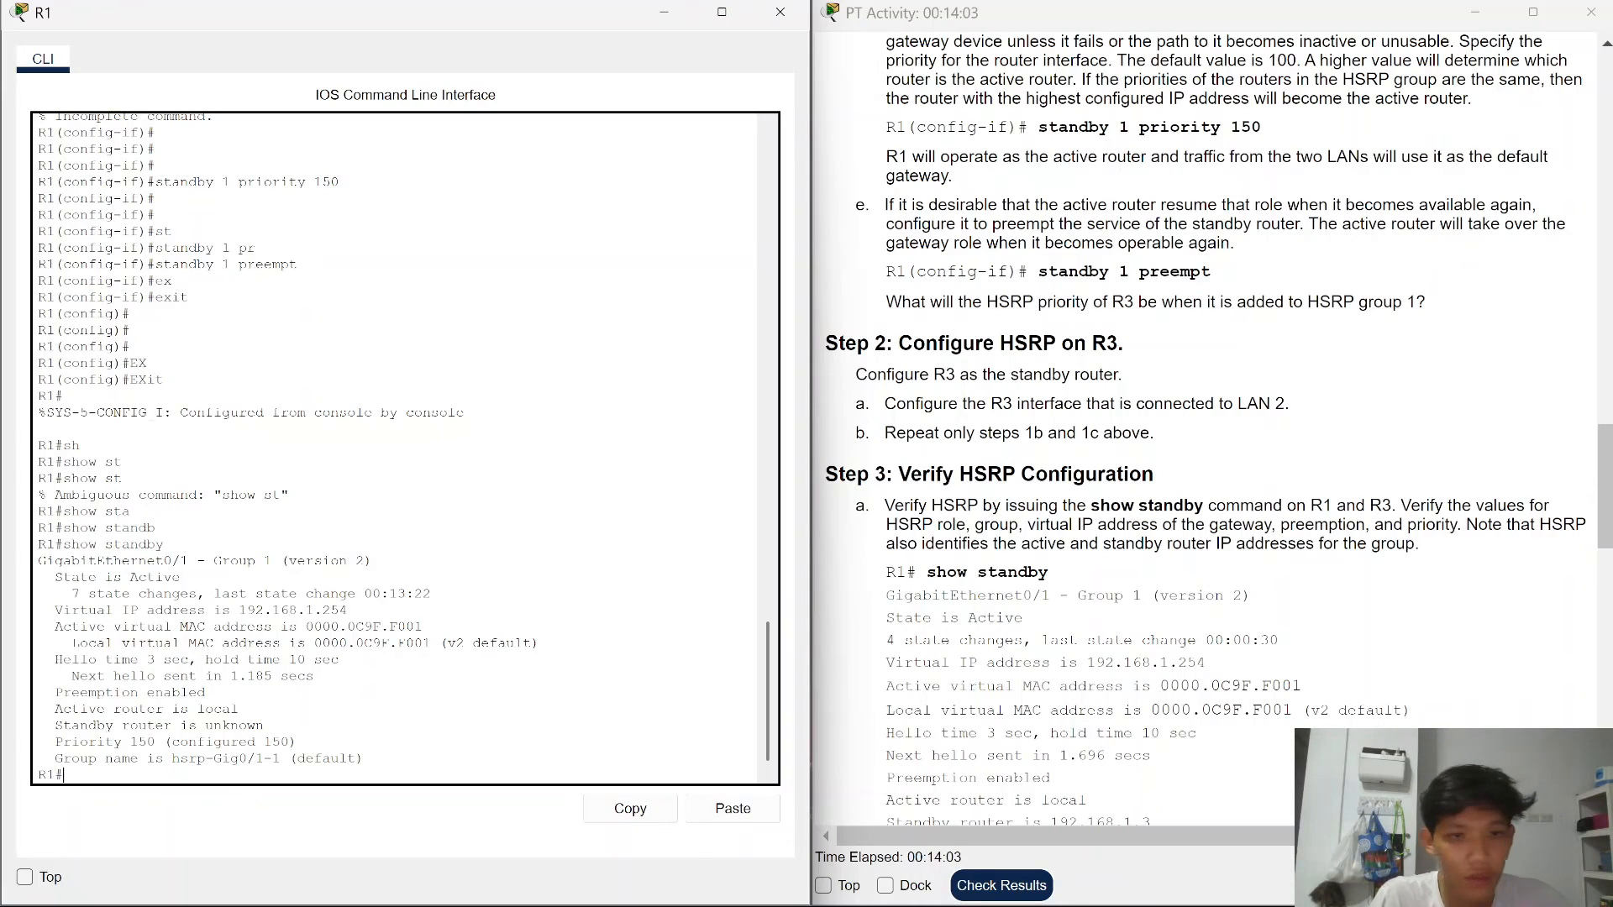
- Open R3's CLI beside the instructions in place of R1's and enter privileged EXEC mode with enable
{"action": "left_click", "coordinate": [662, 13]}
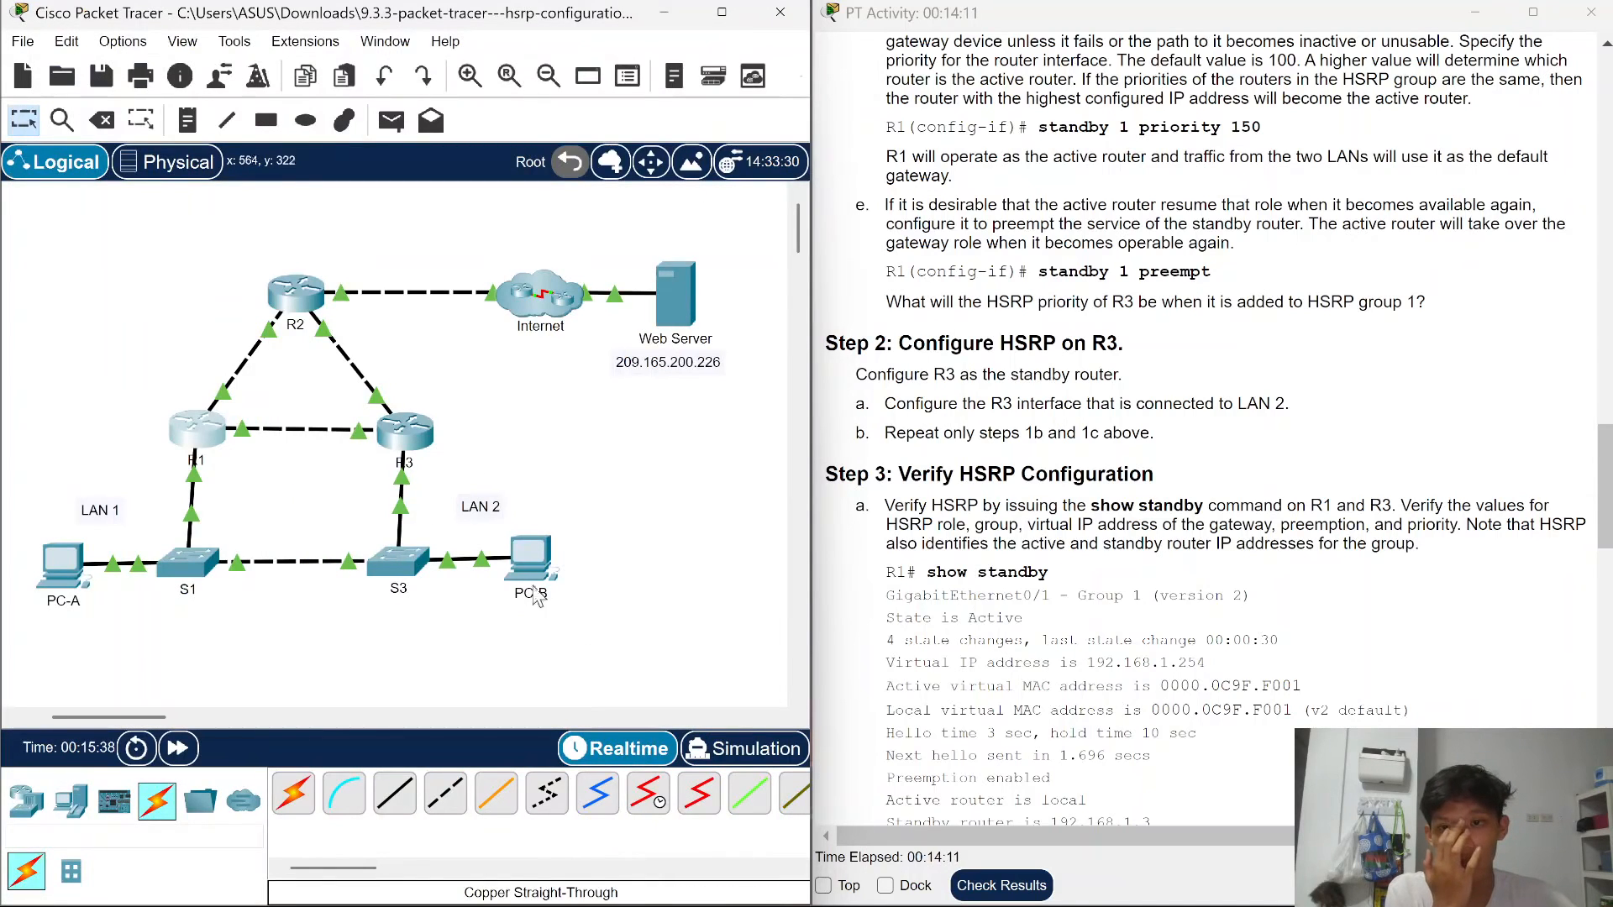
{"action": "left_click", "coordinate": [406, 432]}
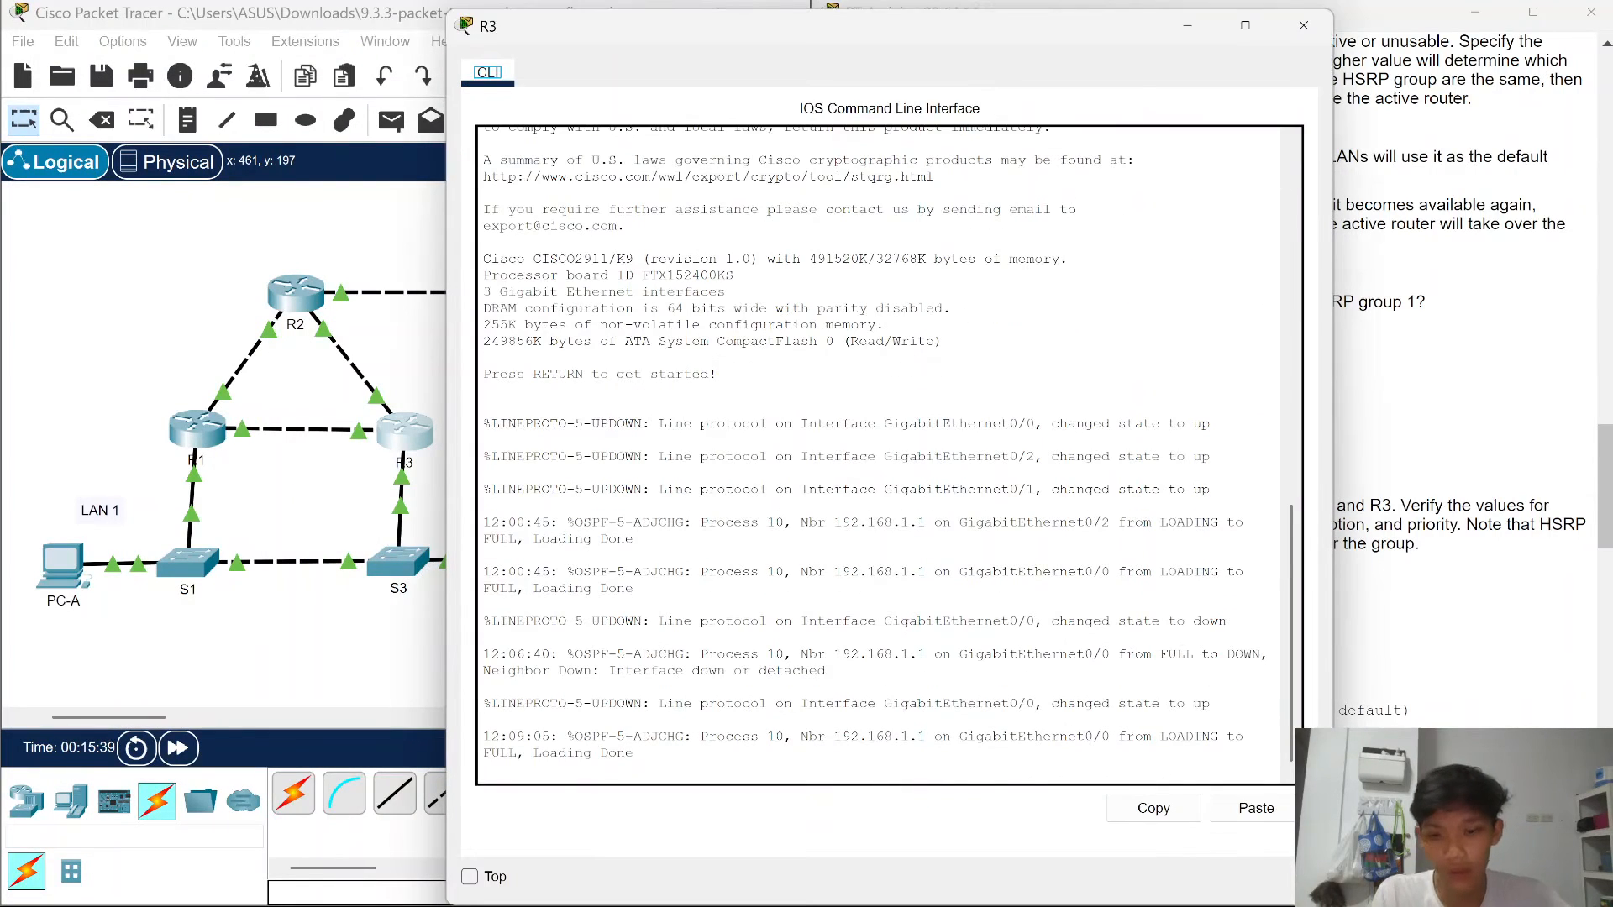
{"action": "key", "text": "super+Left"}
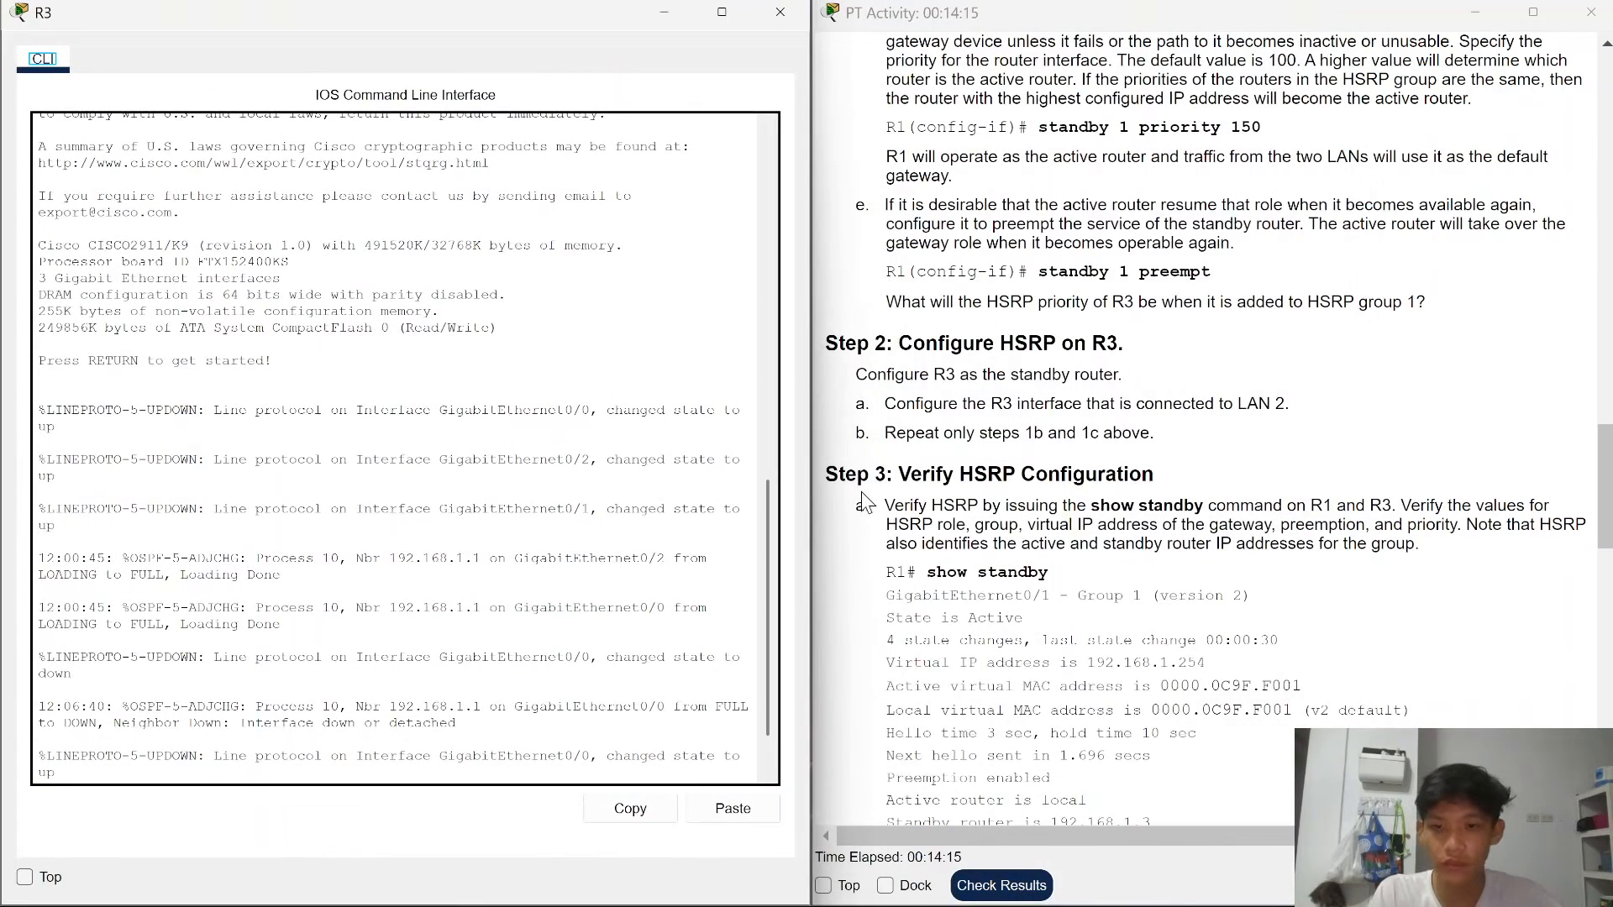
{"action": "left_click", "coordinate": [55, 476]}
{"action": "key", "text": "Return"}
{"action": "key", "text": "Return"}
{"action": "key", "text": "Return"}
{"action": "type", "text": "en"}
{"action": "key", "text": "Tab"}
{"action": "key", "text": "Return"}
{"action": "key", "text": "Return"}
{"action": "key", "text": "Return"}
{"action": "key", "text": "Return"}
- Enter global configuration mode on R3 with configure, accepting terminal as the source
{"action": "type", "text": "conf"}
{"action": "key", "text": "Tab"}
{"action": "key", "text": "Return"}
{"action": "key", "text": "Return"}
{"action": "key", "text": "Return"}
{"action": "key", "text": "Return"}
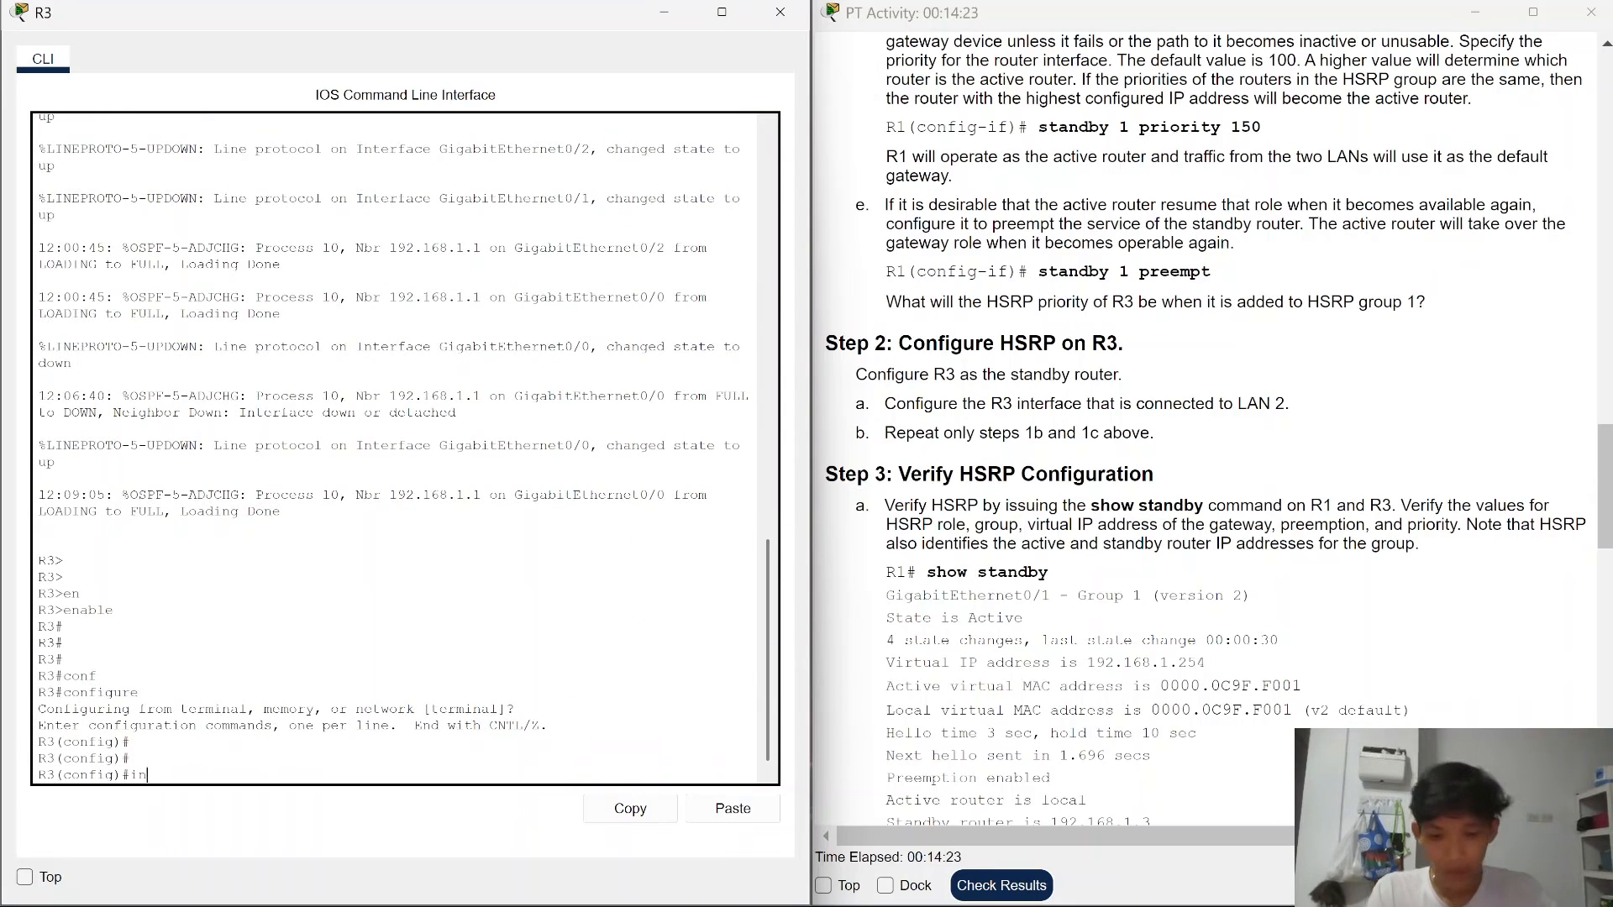
- Enter configuration for R3's LAN 2 interface with interface g0/0
{"action": "type", "text": "in"}
{"action": "key", "text": "Tab"}
{"action": "type", "text": "g"}
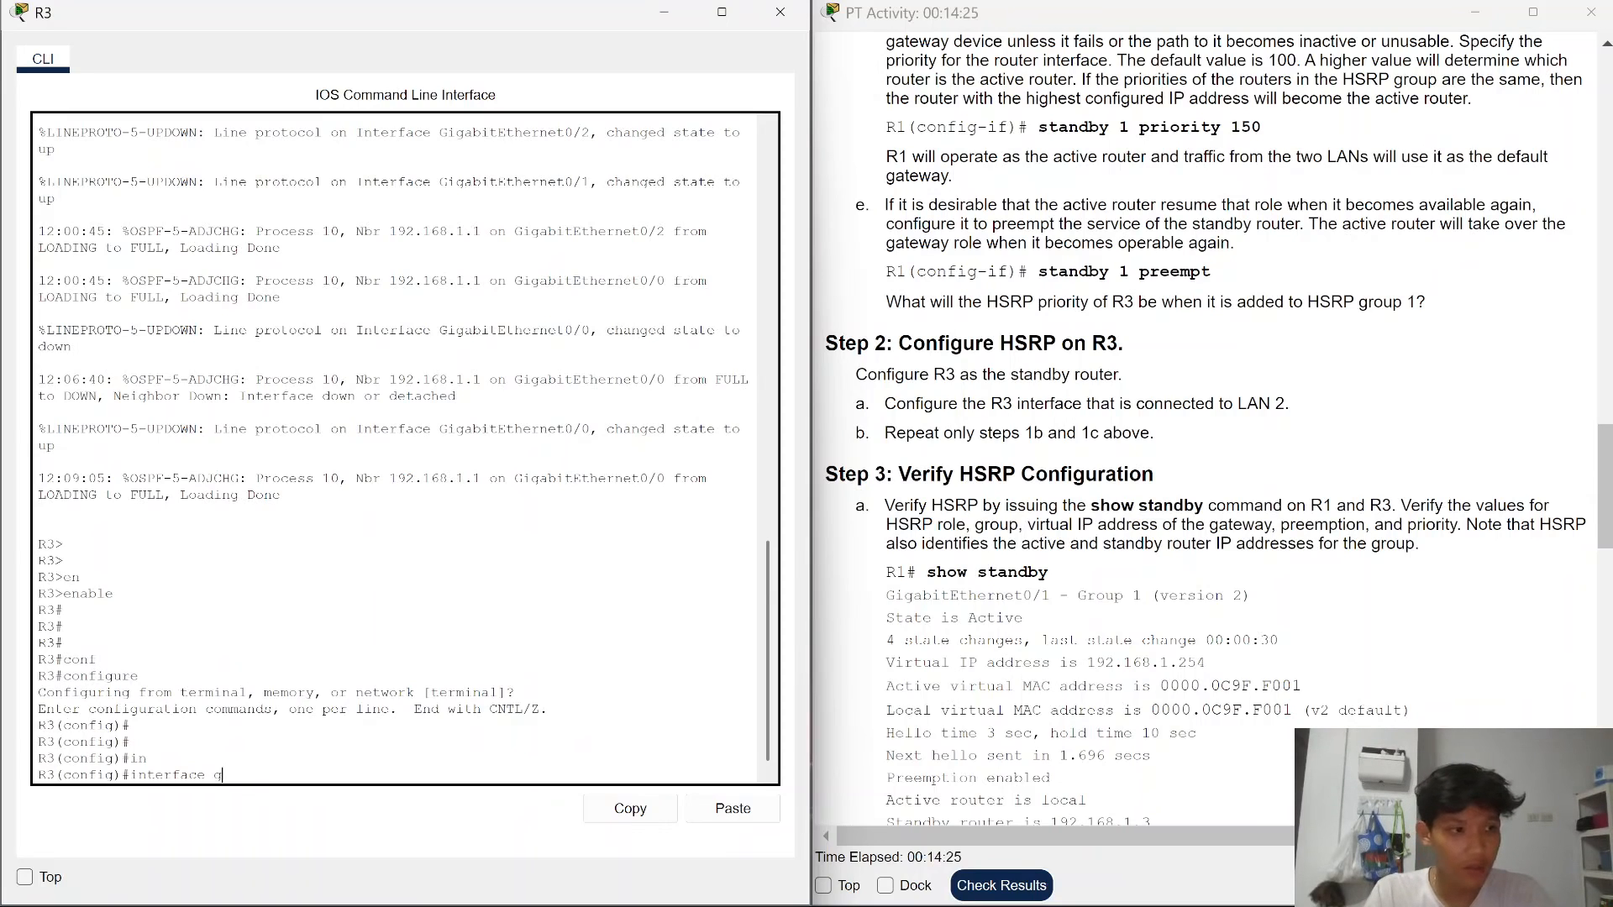
{"action": "type", "text": "0/0"}
{"action": "key", "text": "Return"}
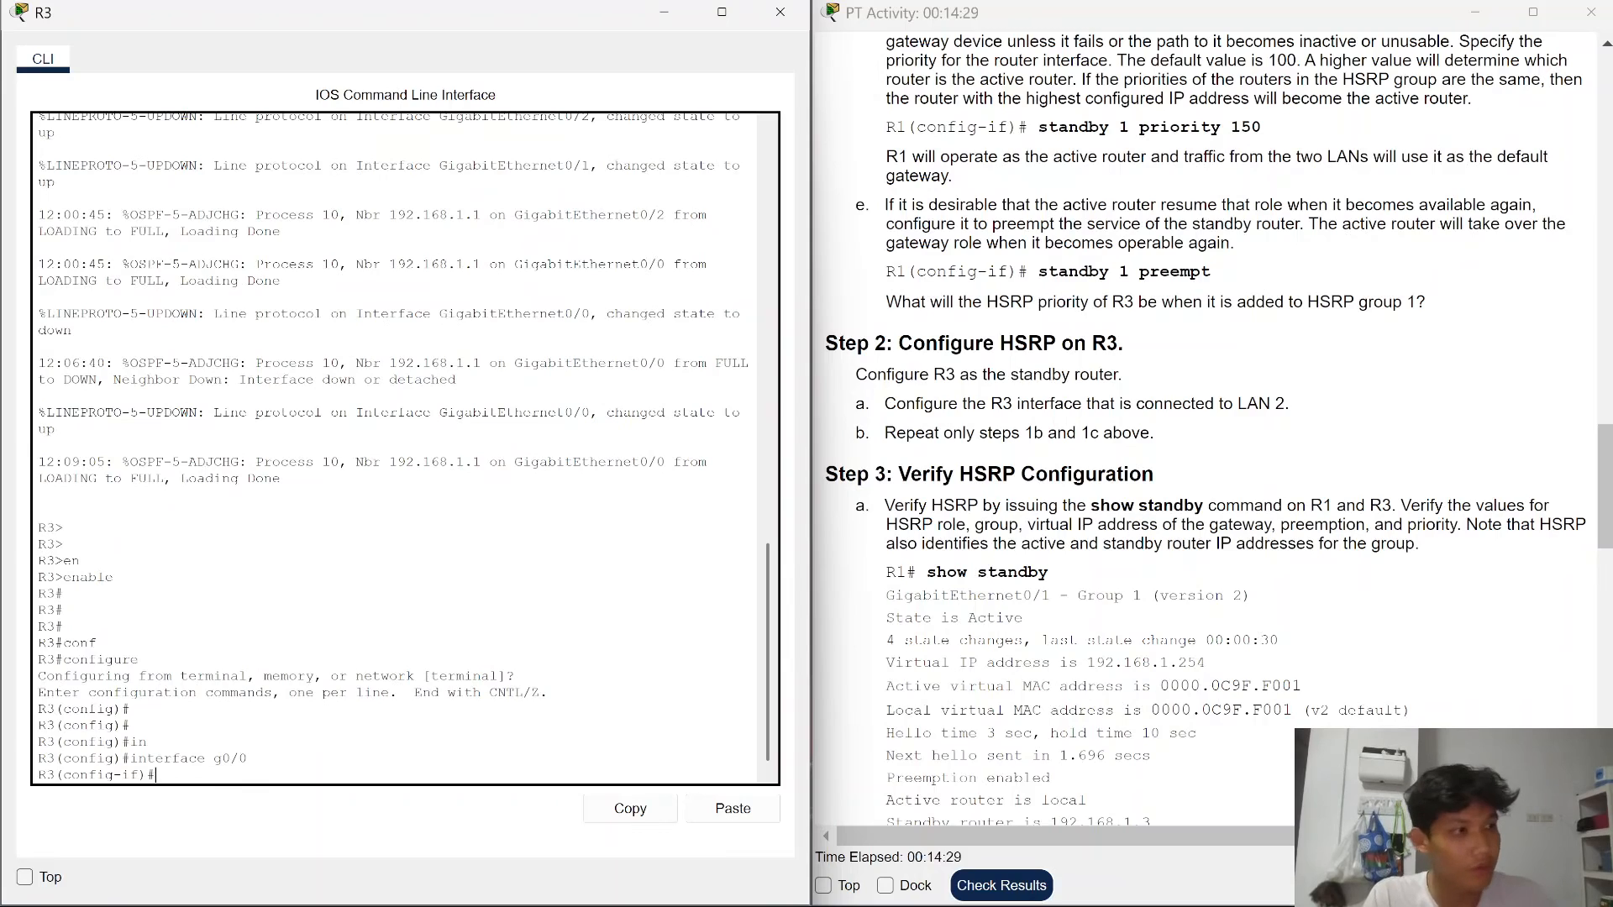
- Set HSRP to version 2 on R3's g0/0 interface with standby version 2
{"action": "type", "text": "standby"}
{"action": "key", "text": "Tab"}
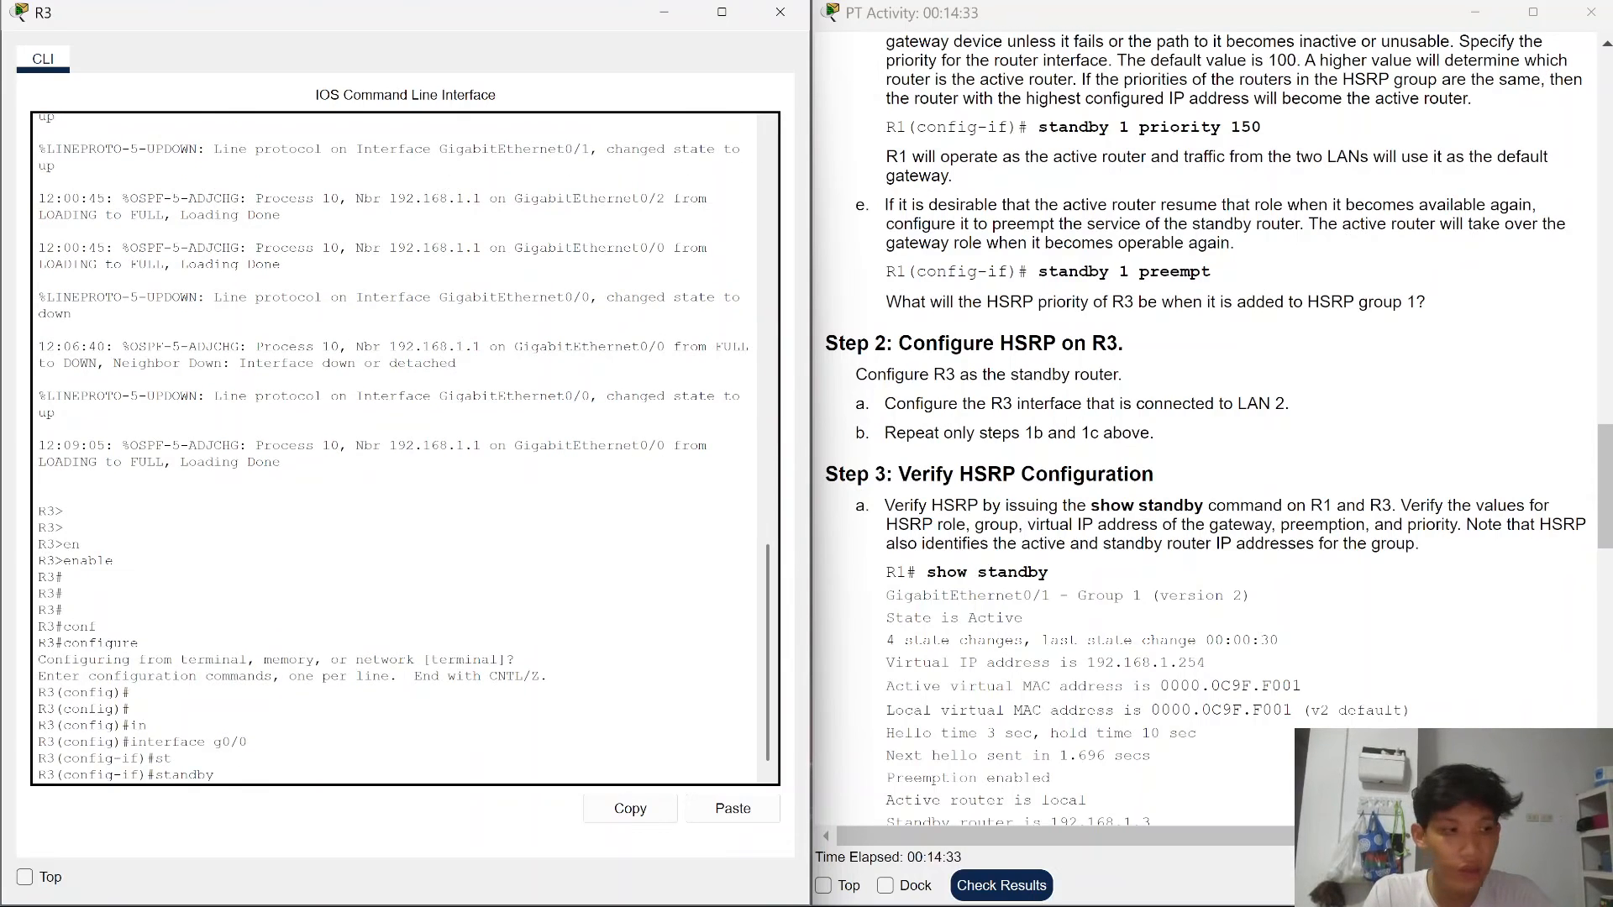
{"action": "type", "text": "ver"}
{"action": "key", "text": "Tab"}
{"action": "type", "text": "2"}
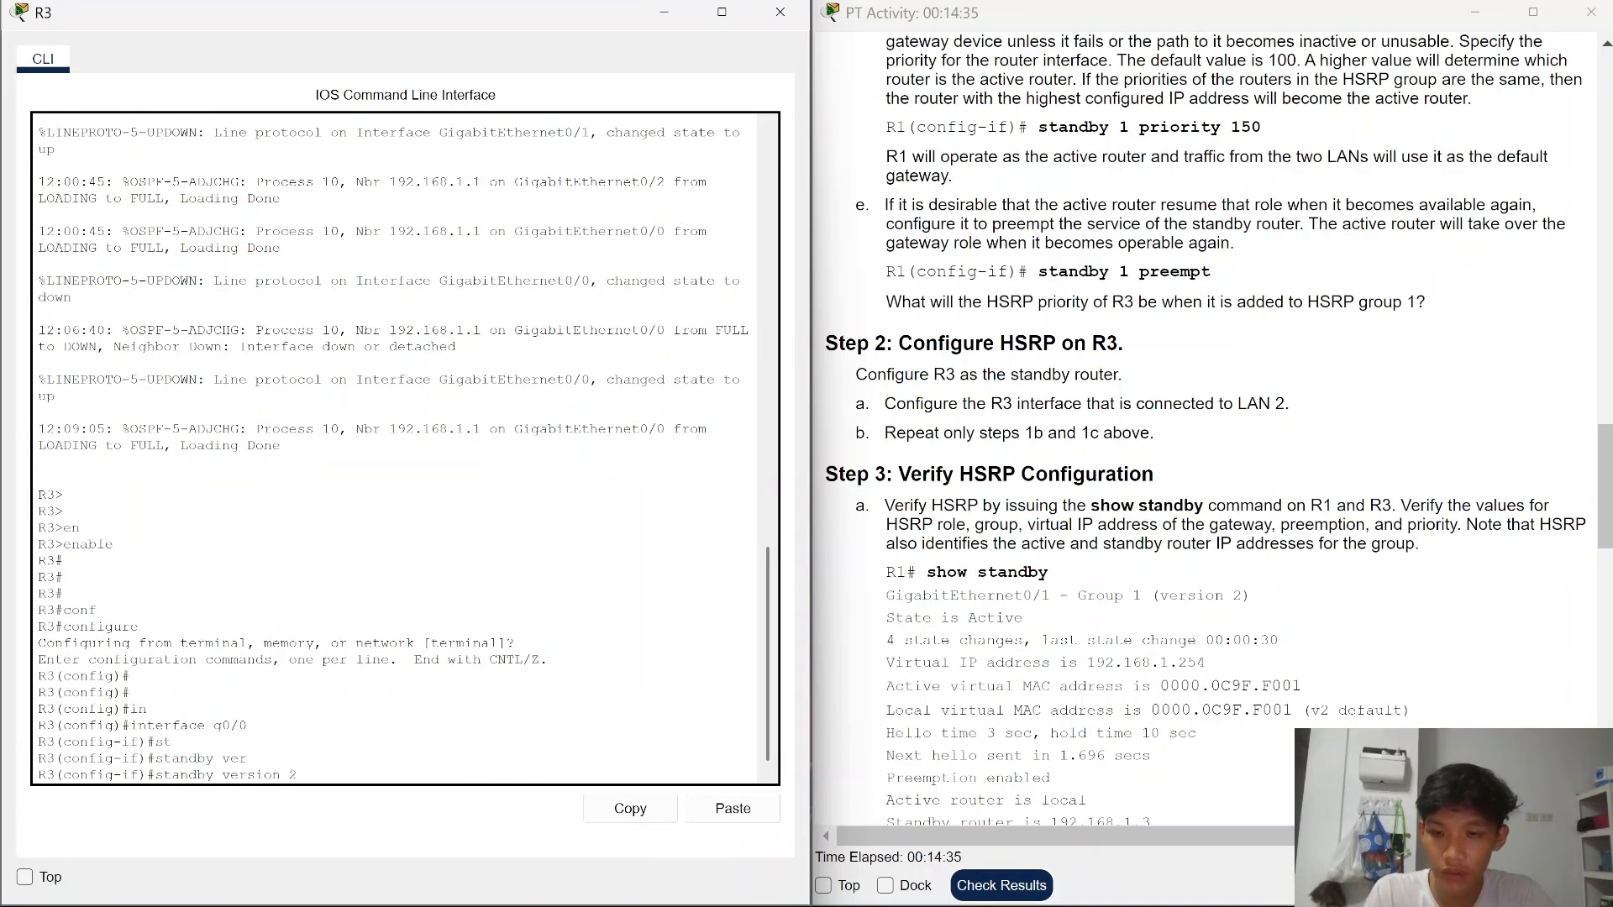
{"action": "key", "text": "Return"}
- Assign virtual gateway address 192.168.1.254 to HSRP group 1 on R3's g0/0 with standby 1 ip, checking the address in the instructions
{"action": "type", "text": "s"}
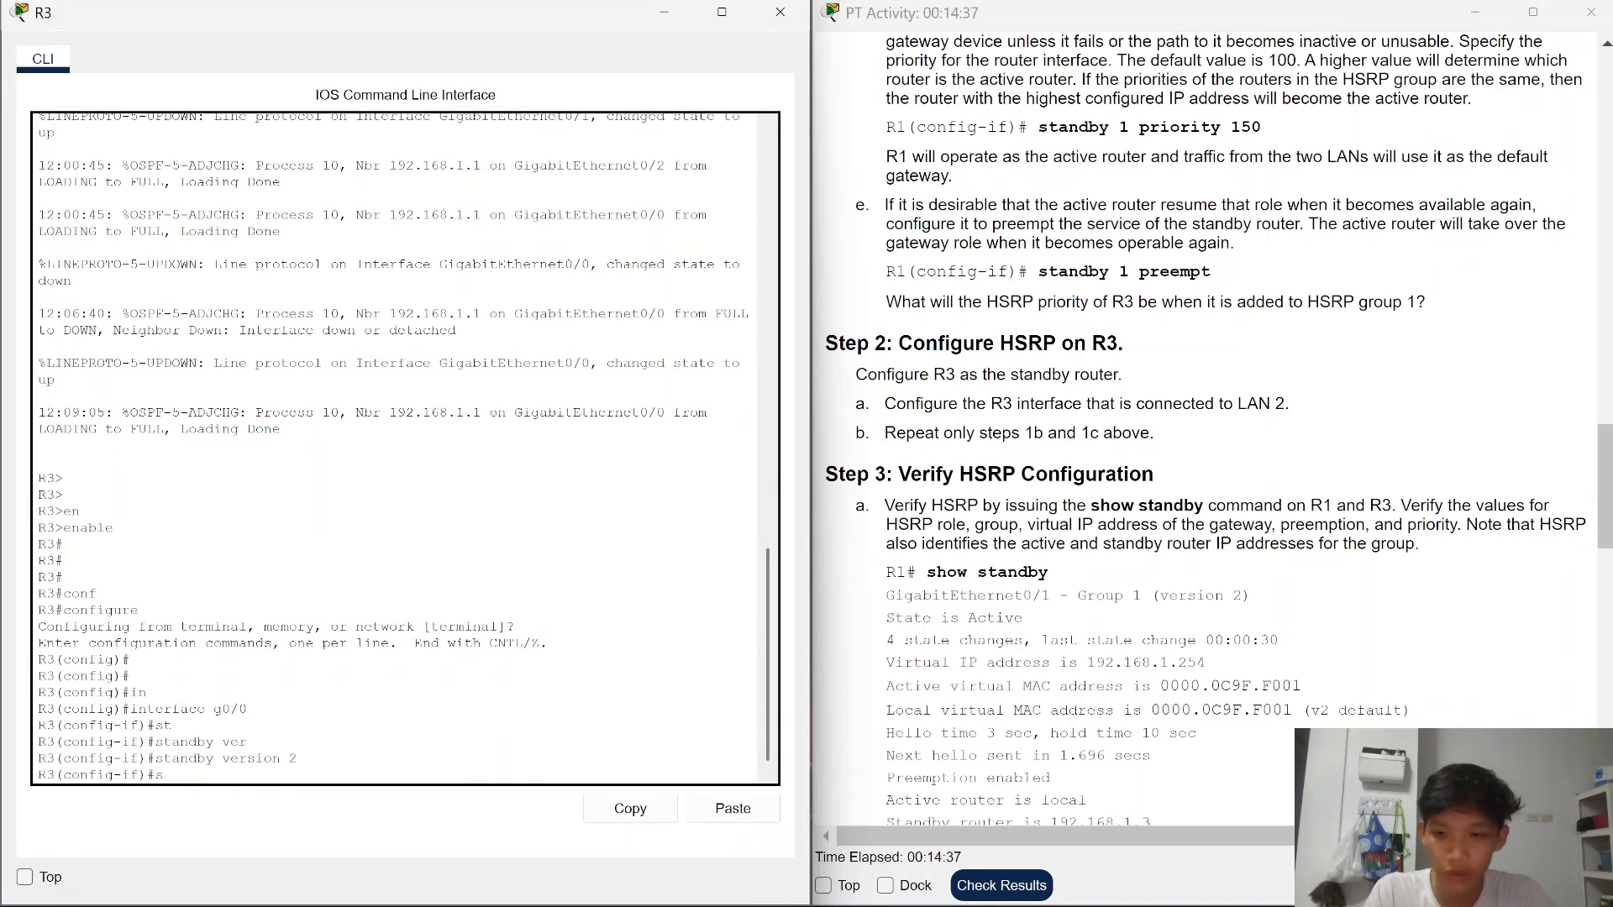
{"action": "type", "text": "t"}
{"action": "key", "text": "Tab"}
{"action": "type", "text": "1"}
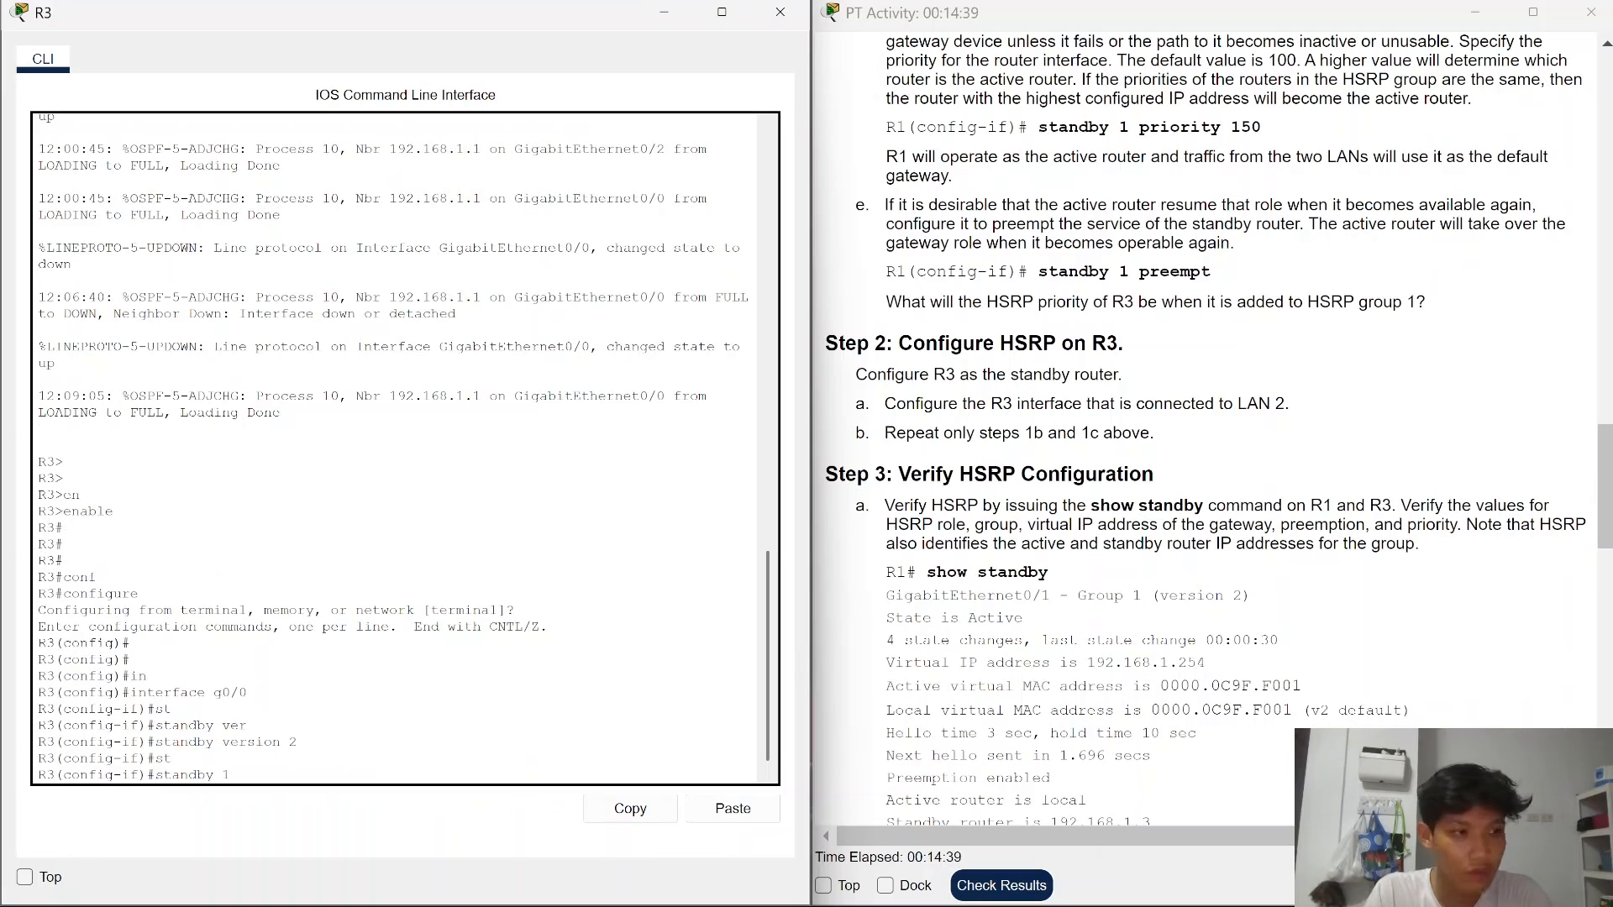
{"action": "type", "text": " ip 192"}
{"action": "key", "text": "BackSpace"}
{"action": "type", "text": "1"}
{"action": "key", "text": "BackSpace"}
{"action": "type", "text": "2"}
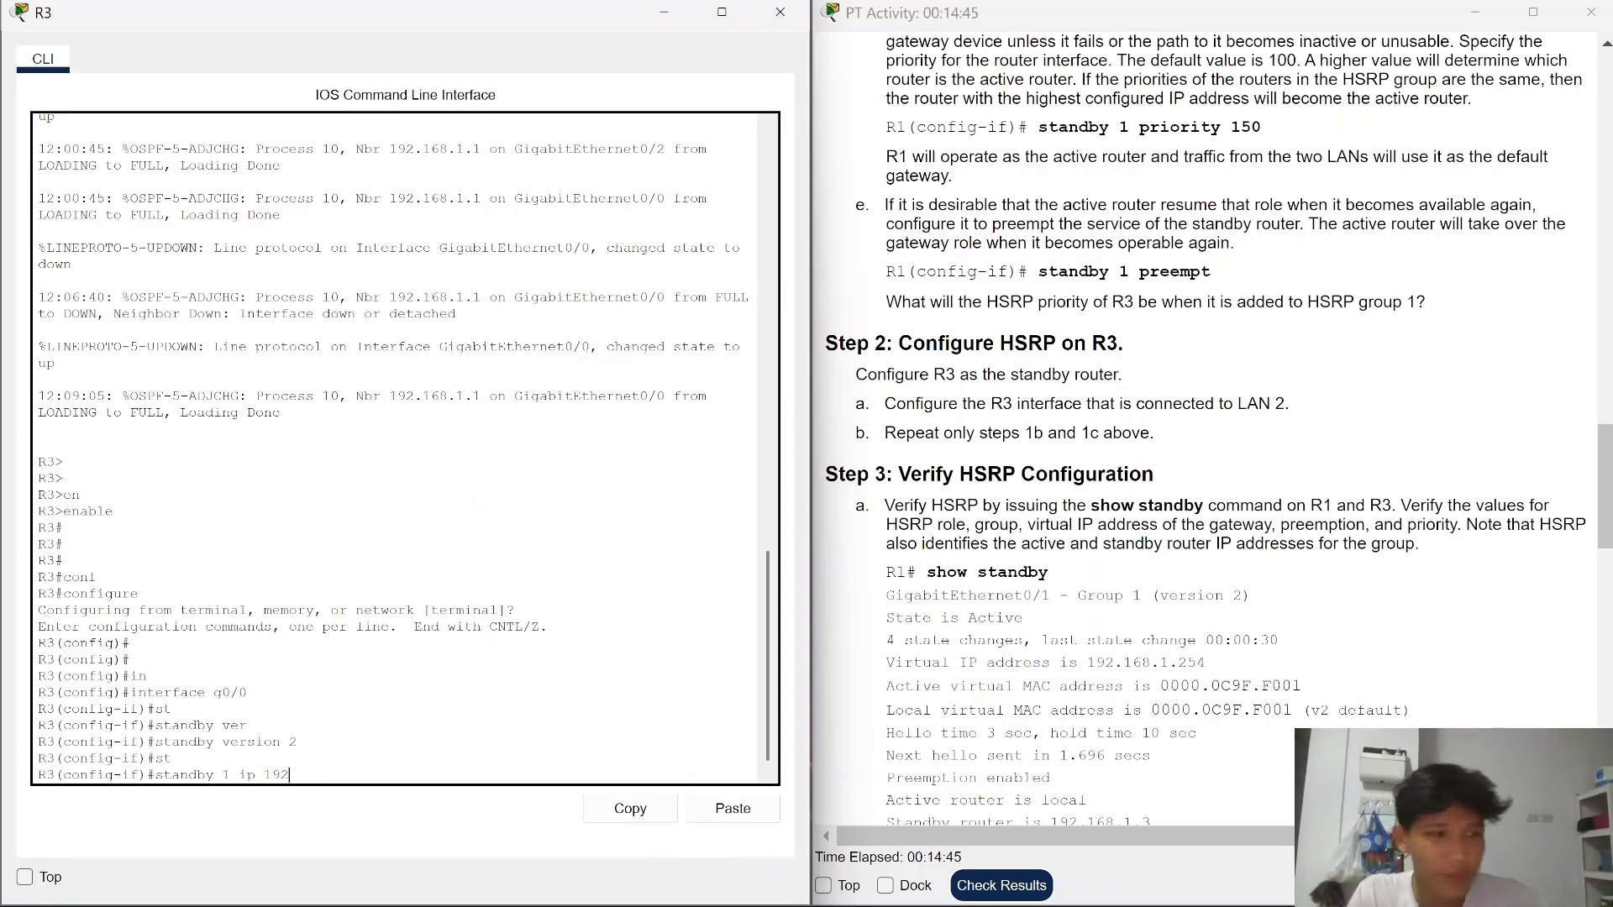
{"action": "scroll", "coordinate": [983, 326], "scroll_direction": "up", "scroll_amount": 20}
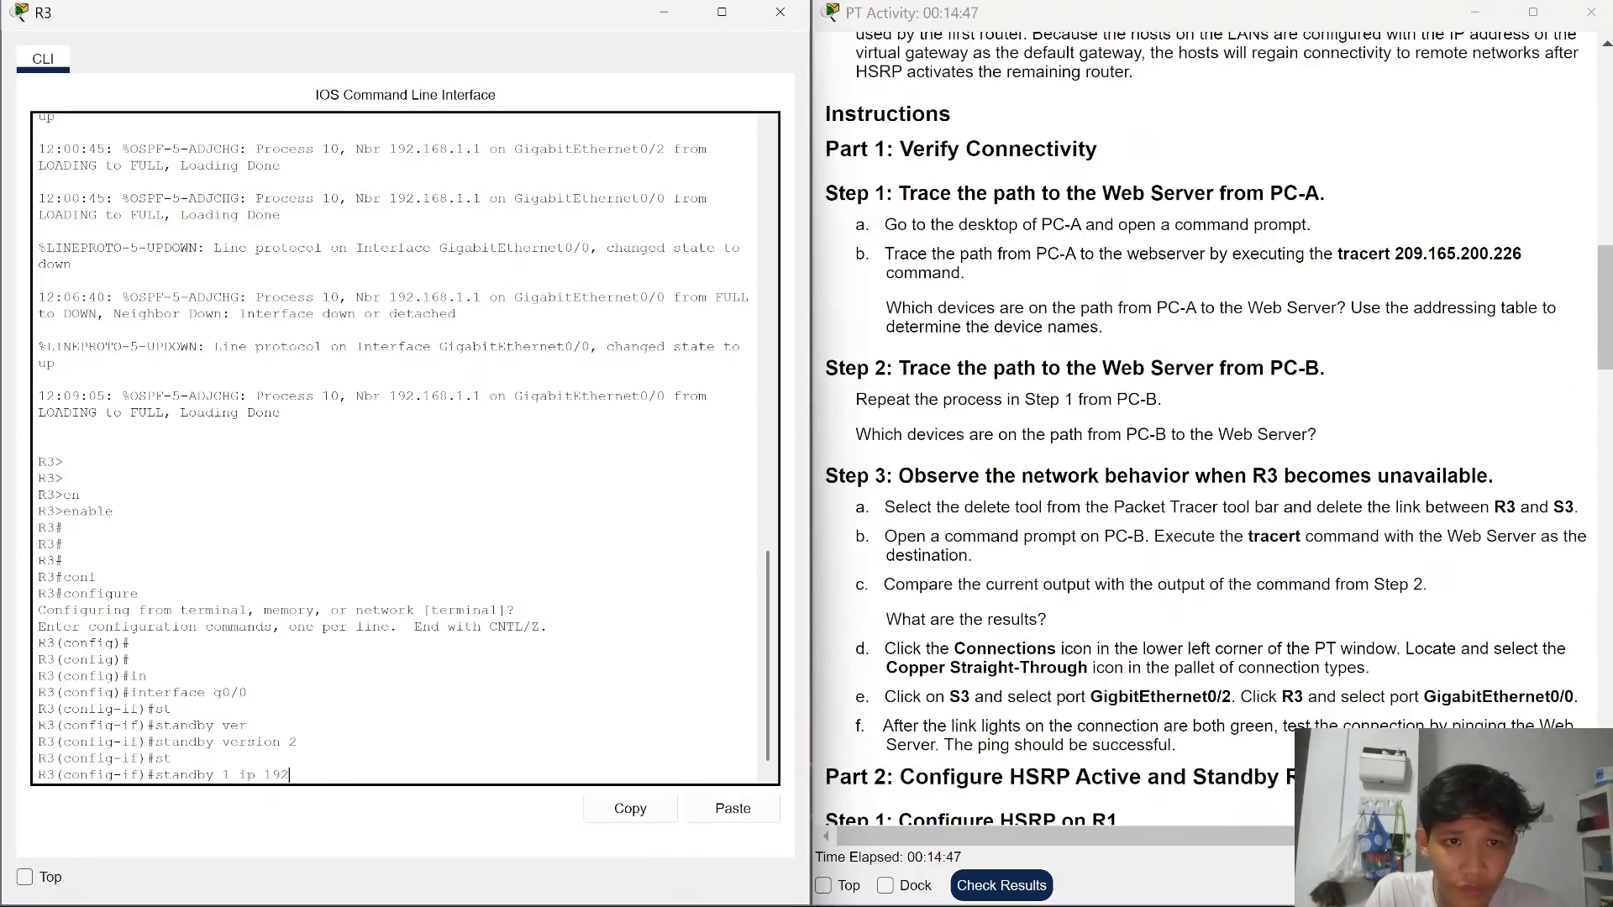
{"action": "scroll", "coordinate": [1050, 321], "scroll_direction": "up", "scroll_amount": 4}
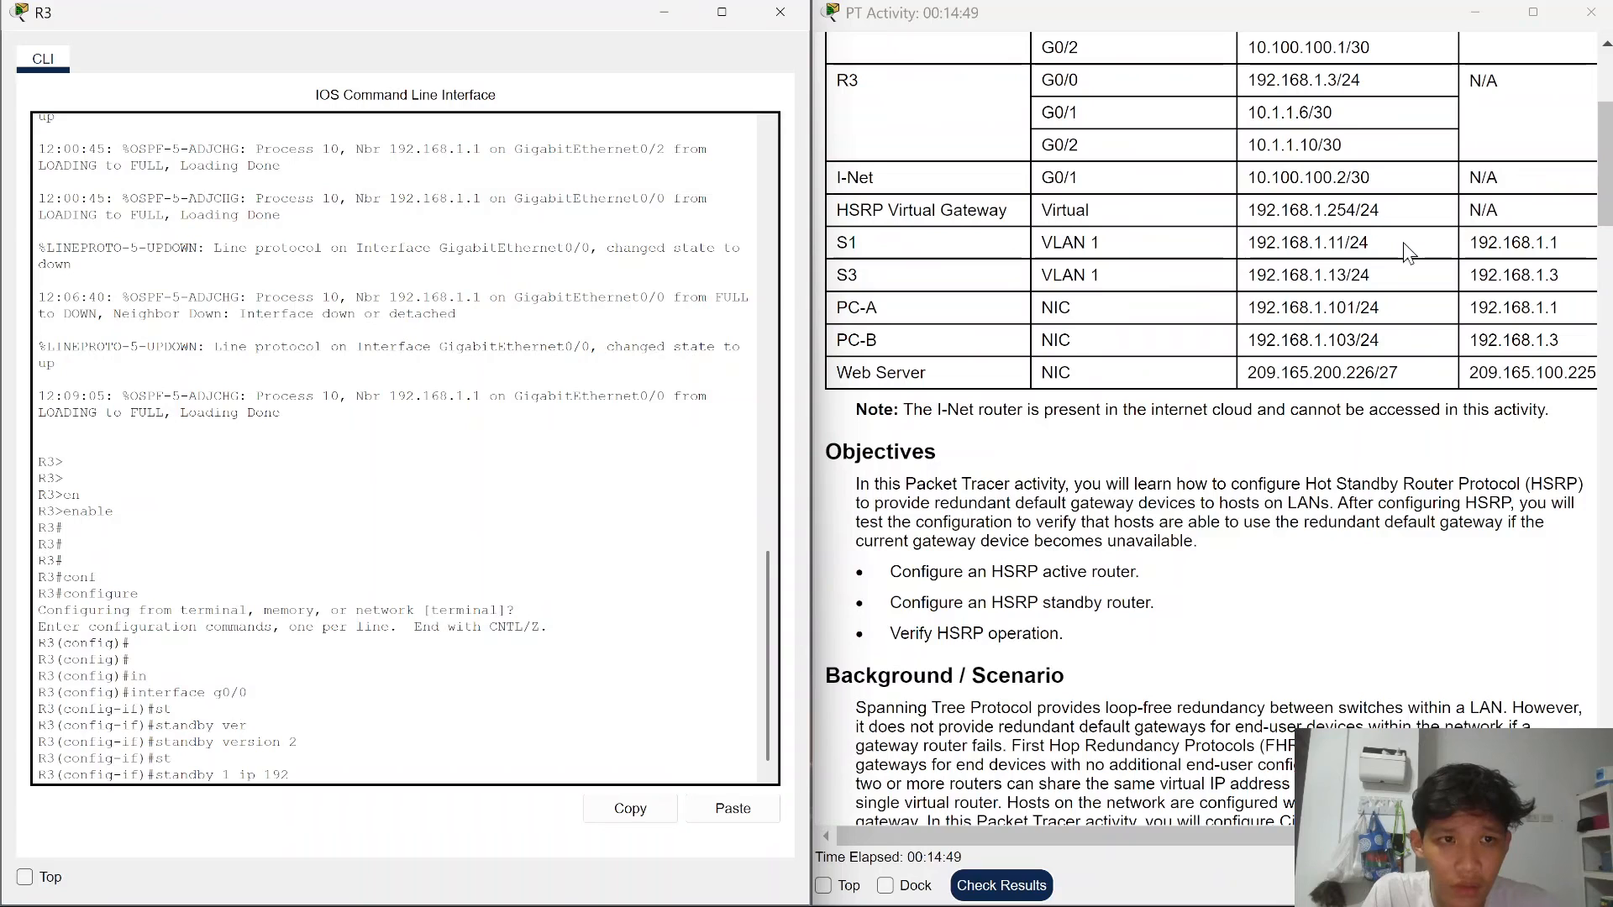
{"action": "scroll", "coordinate": [1082, 450], "scroll_direction": "down", "scroll_amount": 4}
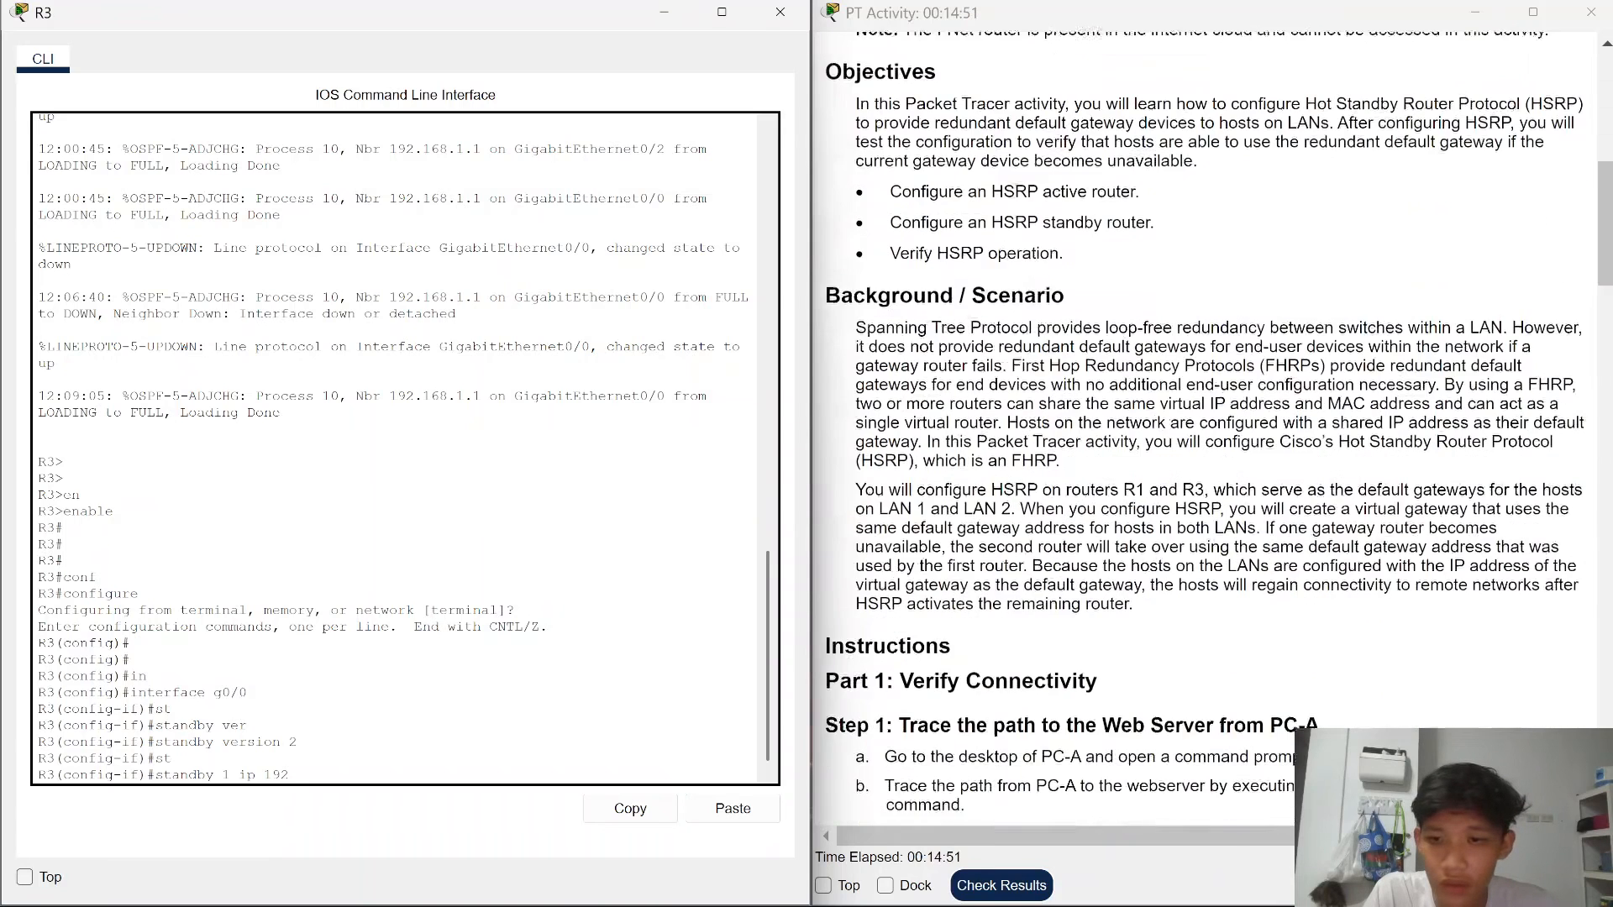
{"action": "scroll", "coordinate": [1205, 428], "scroll_direction": "down", "scroll_amount": 8}
{"action": "type", "text": "168.1.2"}
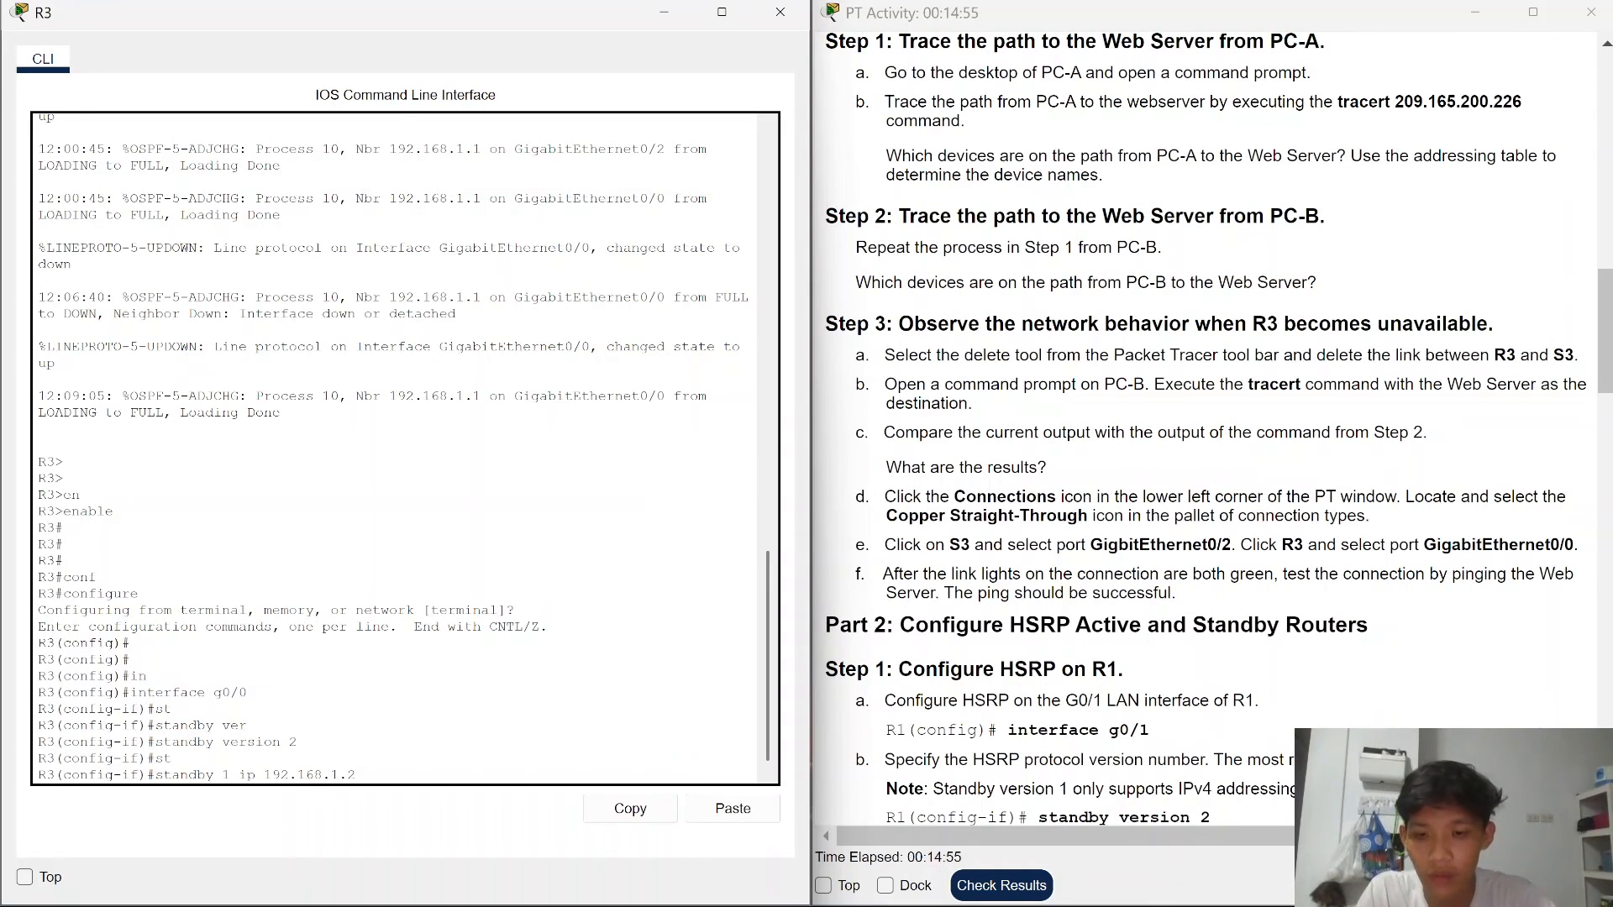
{"action": "type", "text": "54"}
{"action": "key", "text": "Return"}
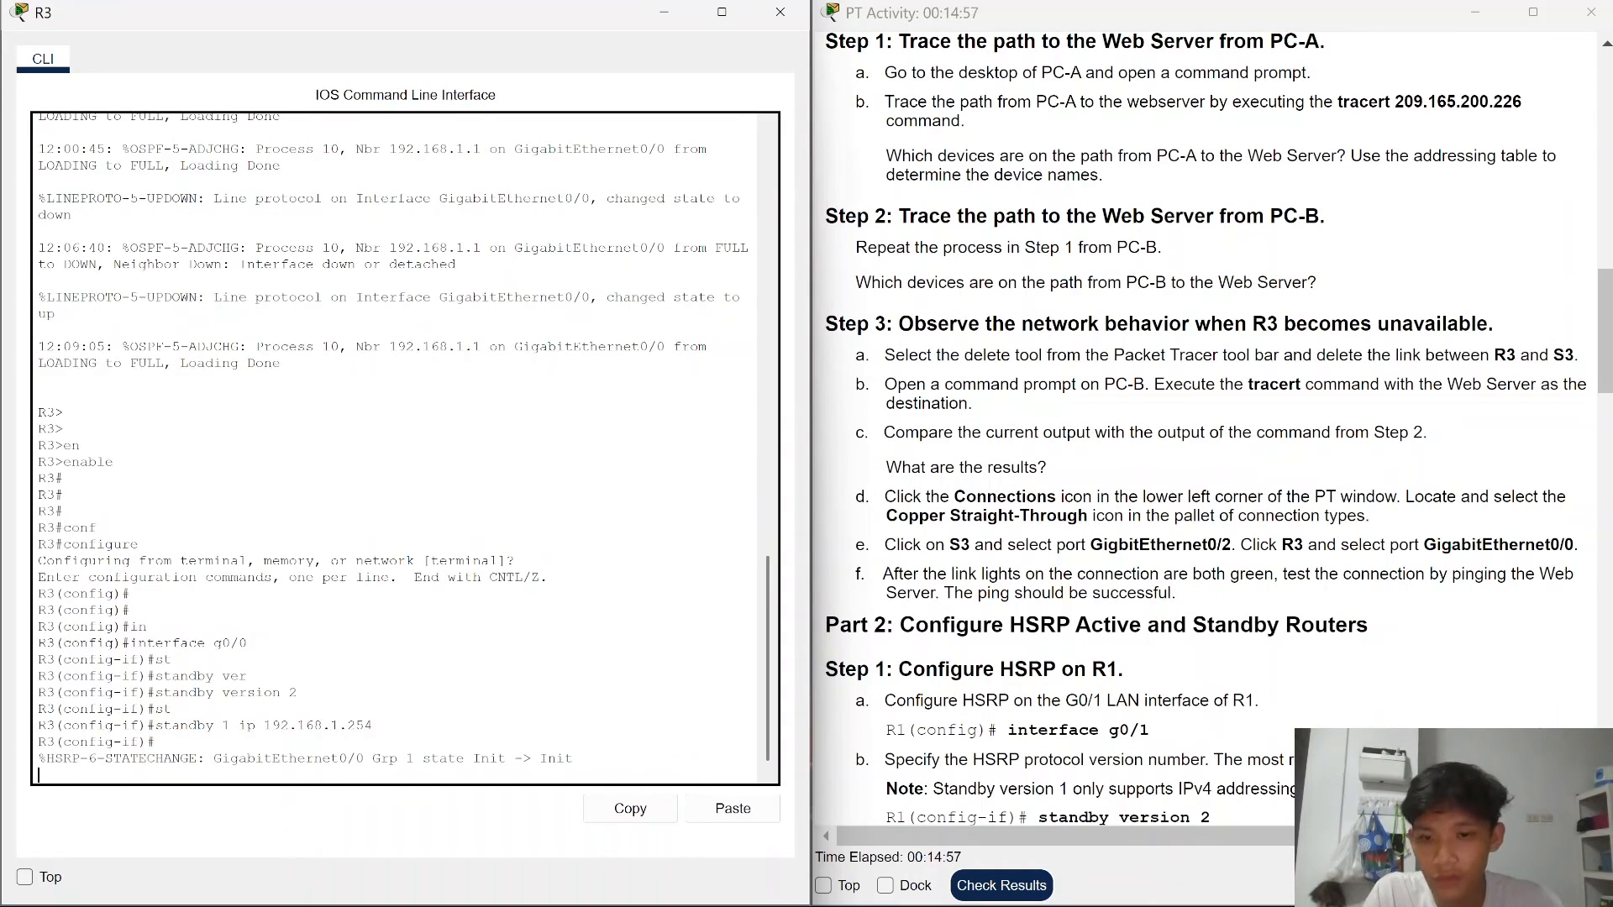
{"action": "key", "text": "Return"}
{"action": "key", "text": "Return"}
{"action": "key", "text": "Return"}
{"action": "key", "text": "Return"}
{"action": "key", "text": "Return"}
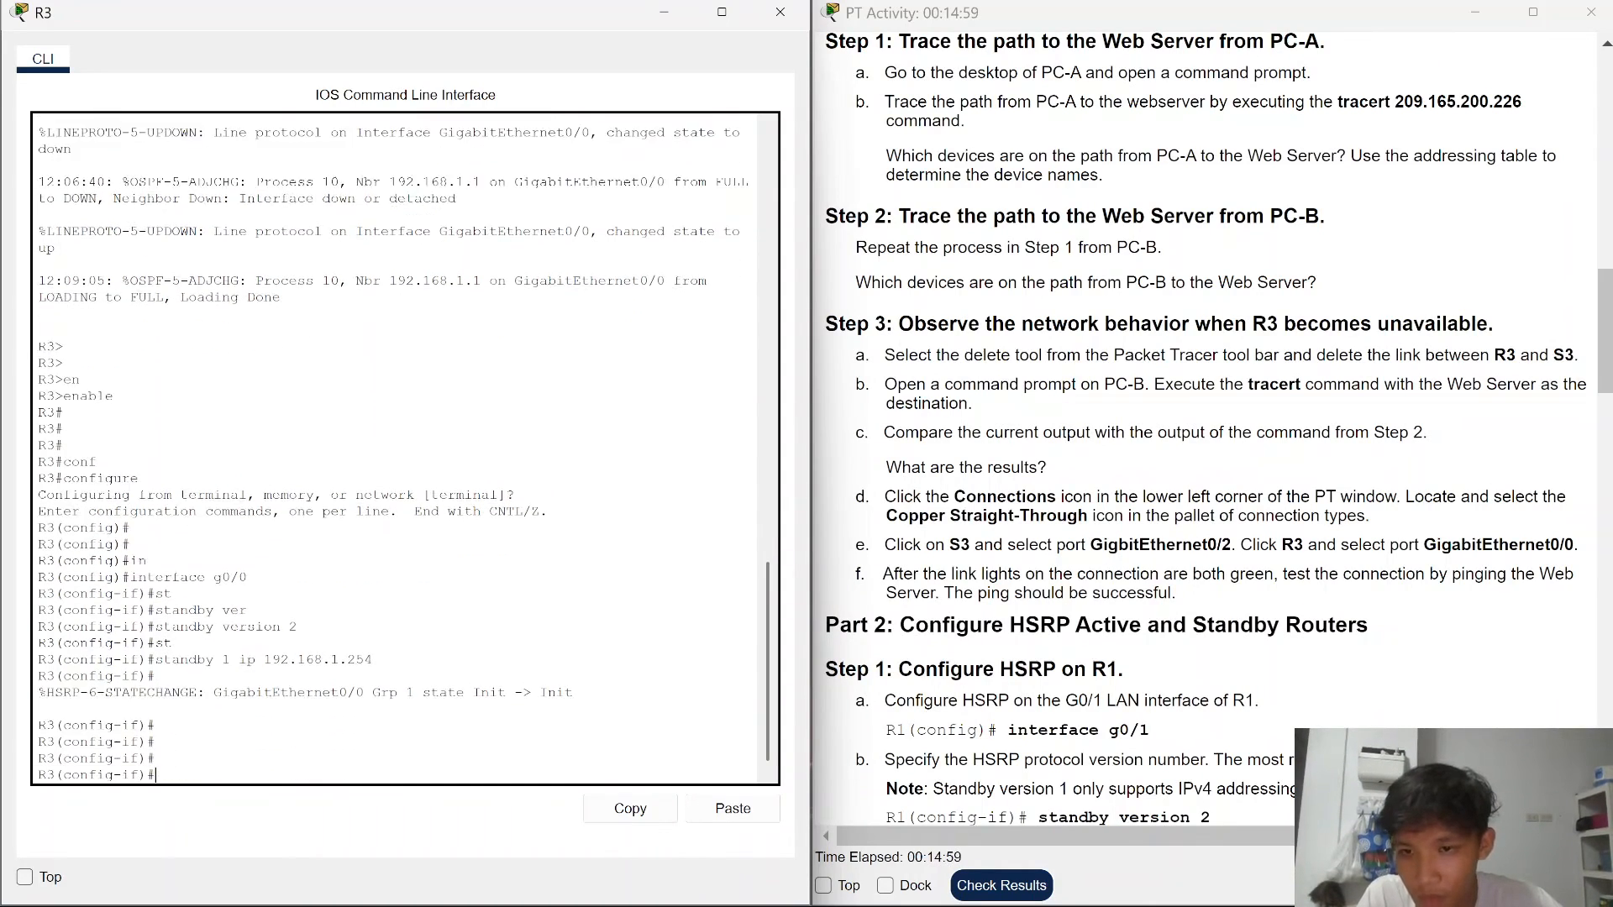
- Read the instructions for configuring R3 and verifying HSRP, including the sample show standby output for both routers
{"action": "scroll", "coordinate": [1221, 442], "scroll_direction": "down", "scroll_amount": 8}
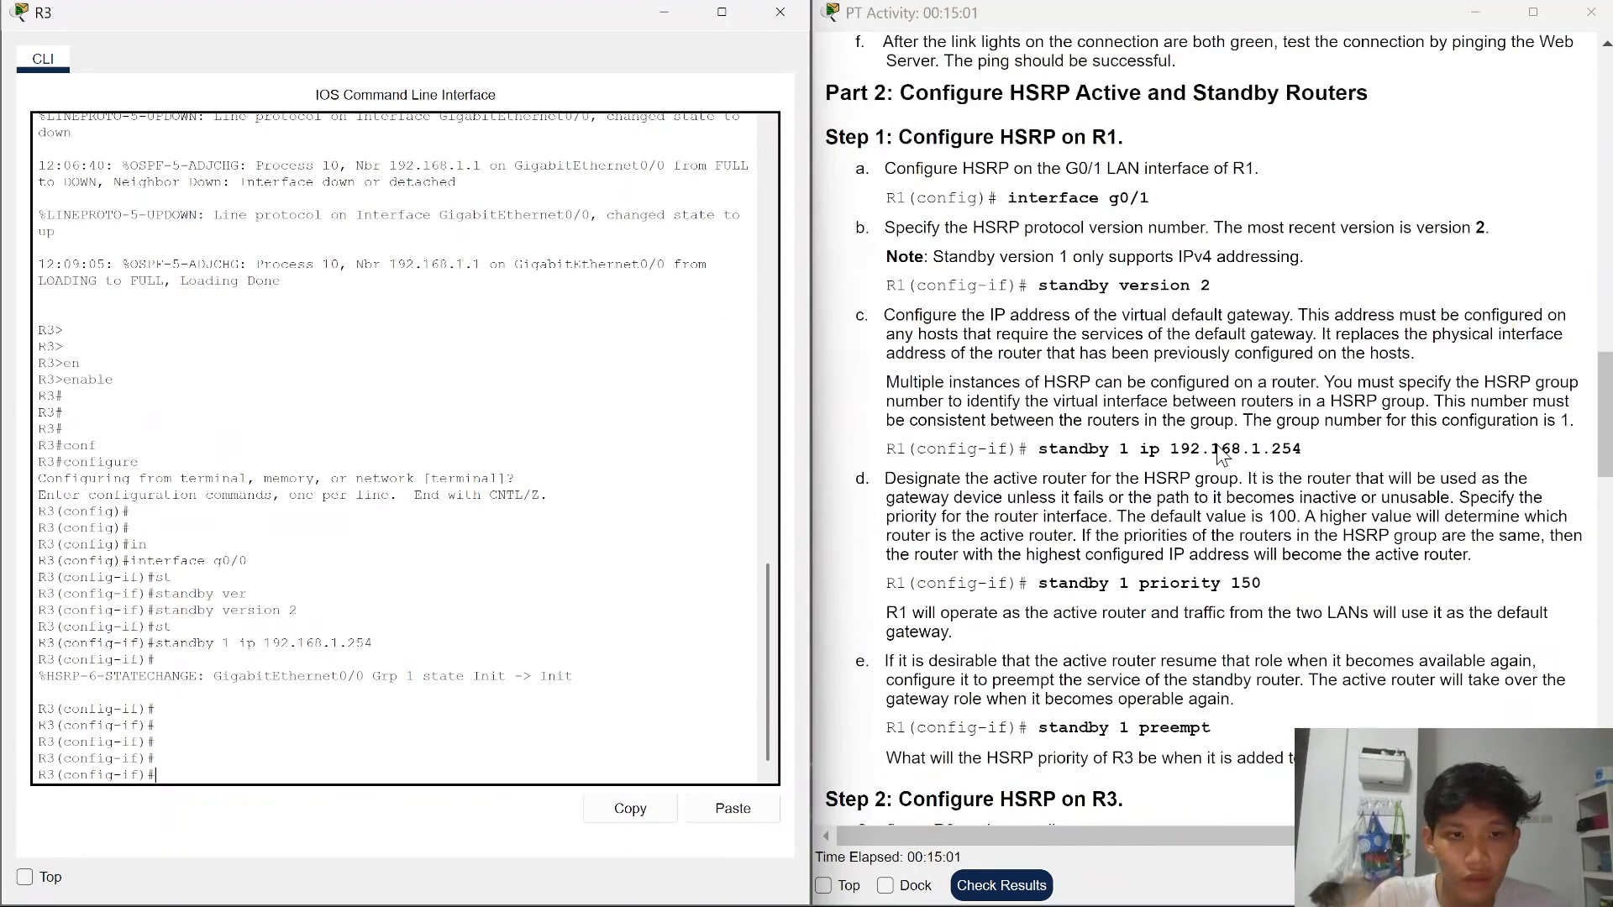
{"action": "scroll", "coordinate": [1217, 446], "scroll_direction": "down", "scroll_amount": 1}
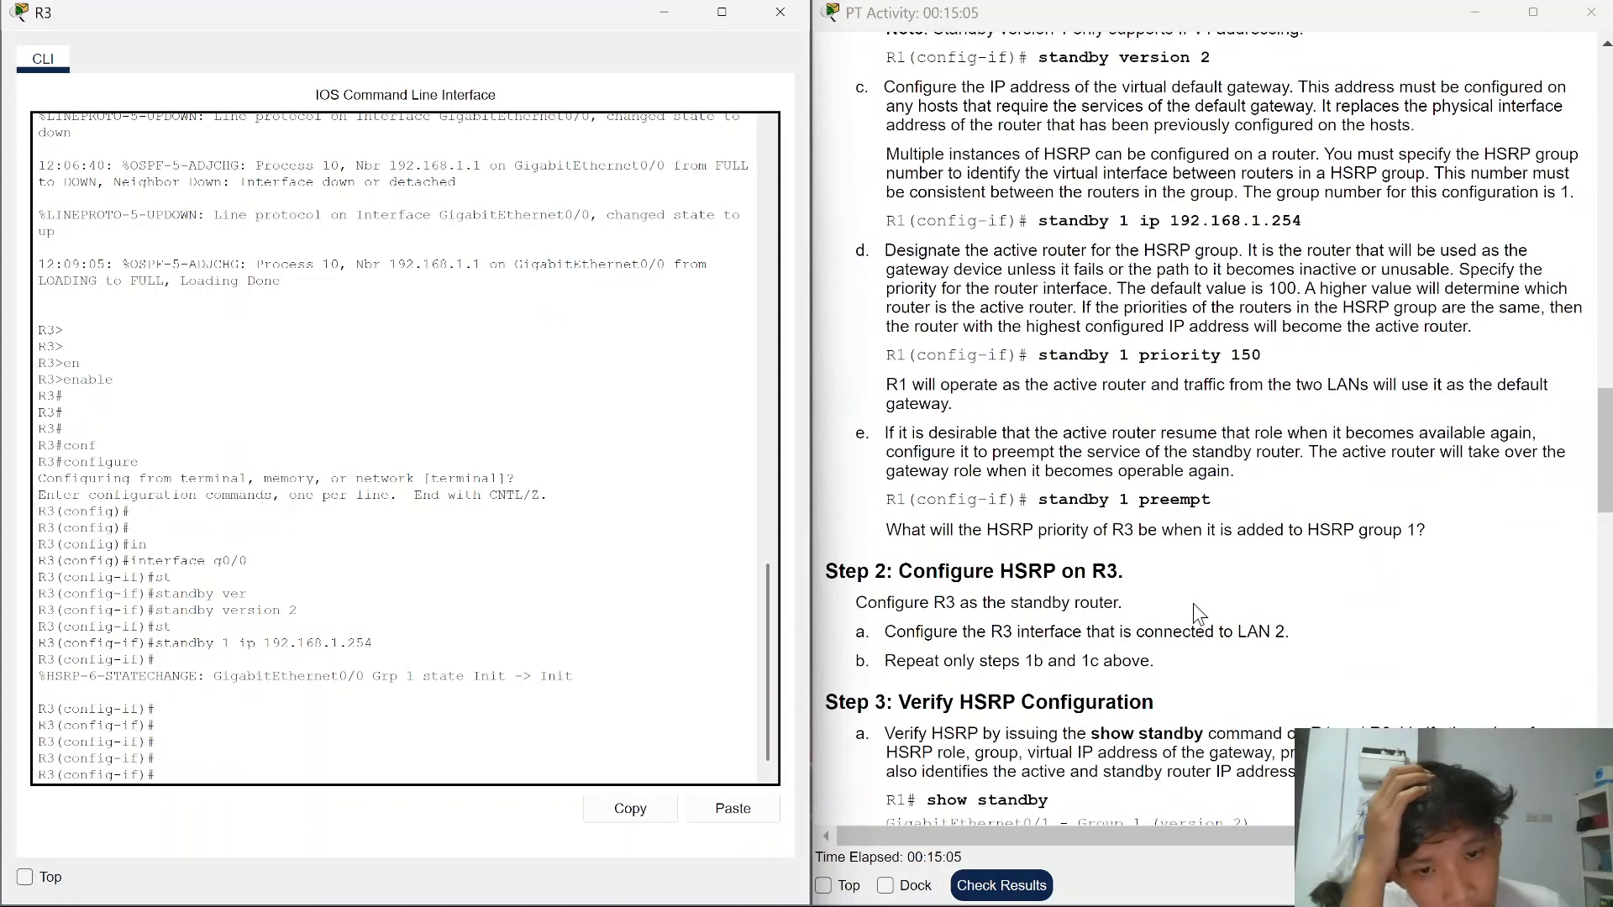
{"action": "scroll", "coordinate": [1193, 603], "scroll_direction": "down", "scroll_amount": 5}
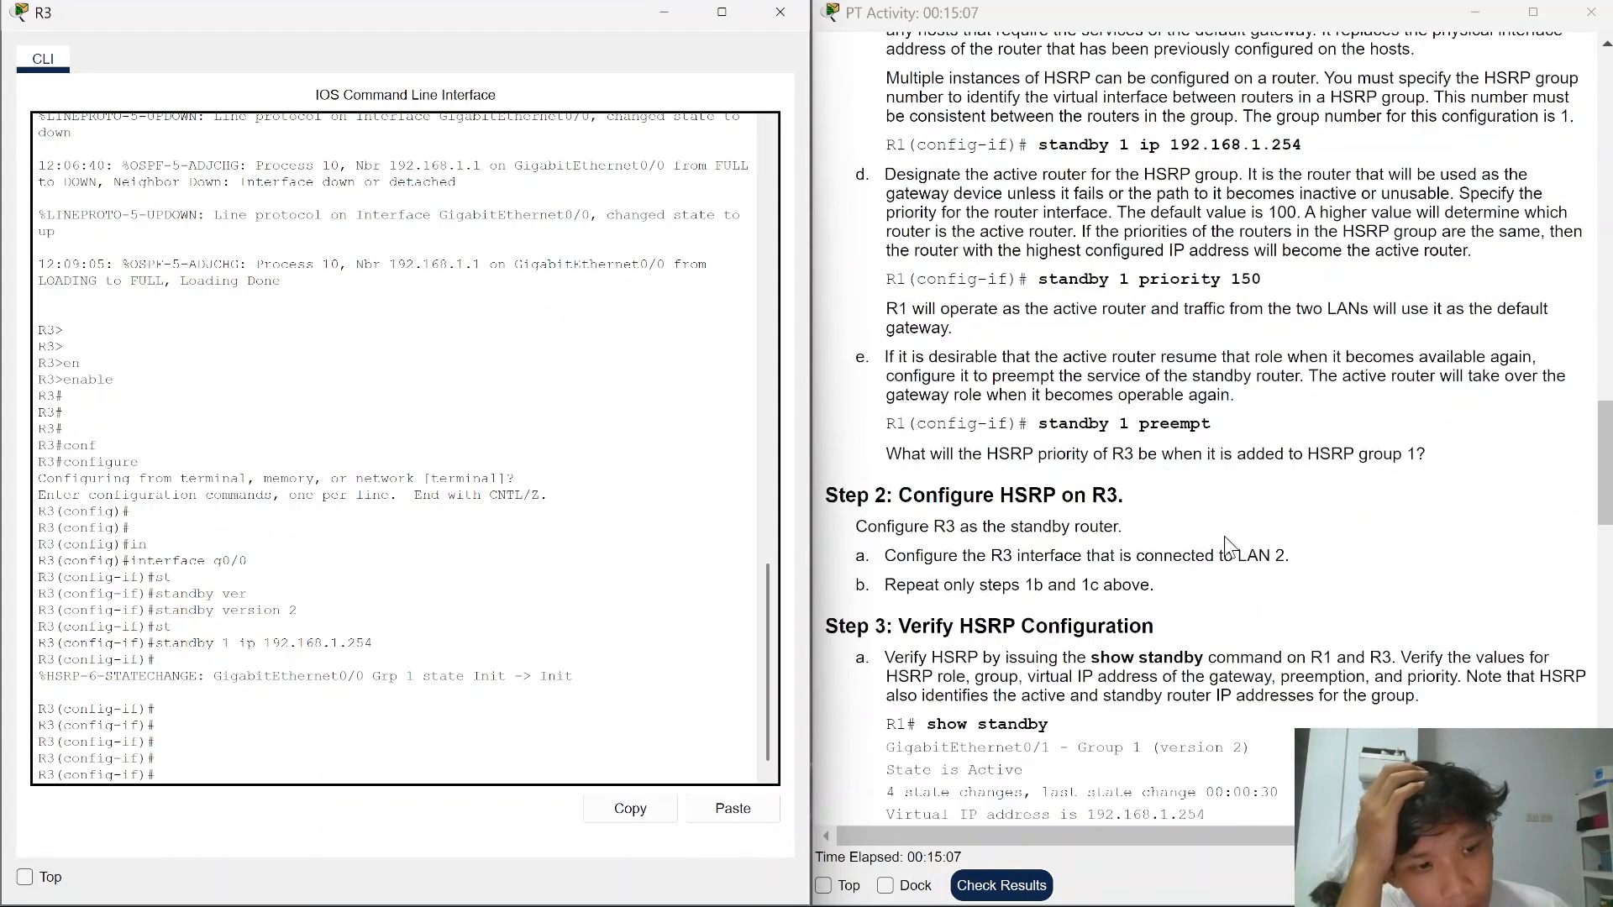
{"action": "scroll", "coordinate": [1184, 557], "scroll_direction": "down", "scroll_amount": 6}
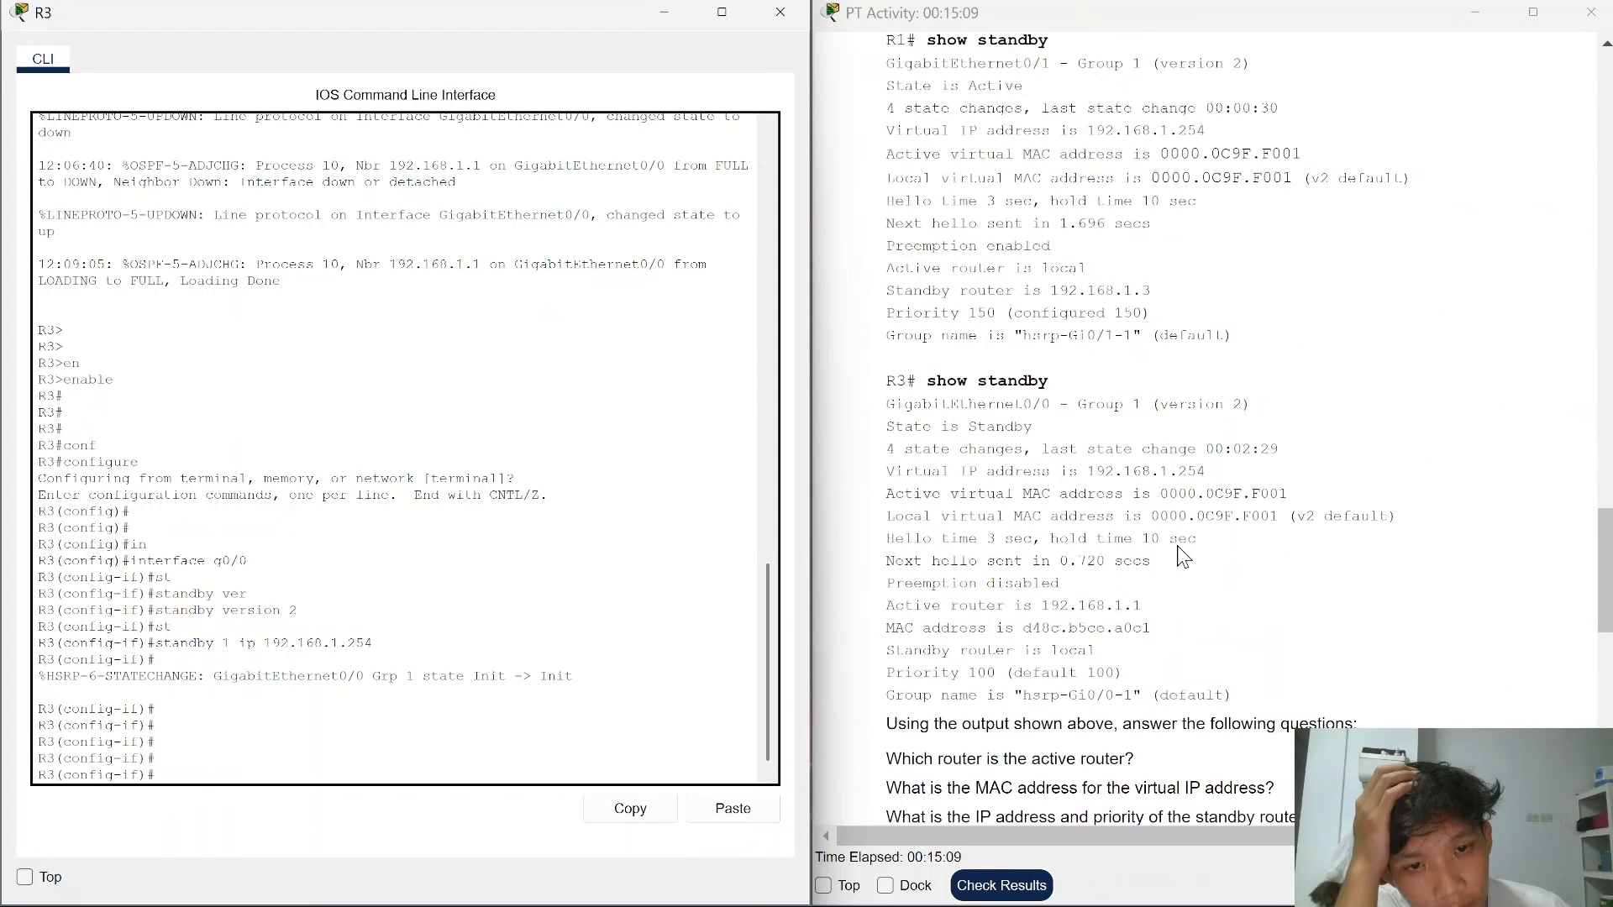
{"action": "scroll", "coordinate": [1180, 556], "scroll_direction": "down", "scroll_amount": 5}
{"action": "scroll", "coordinate": [1180, 556], "scroll_direction": "up", "scroll_amount": 10}
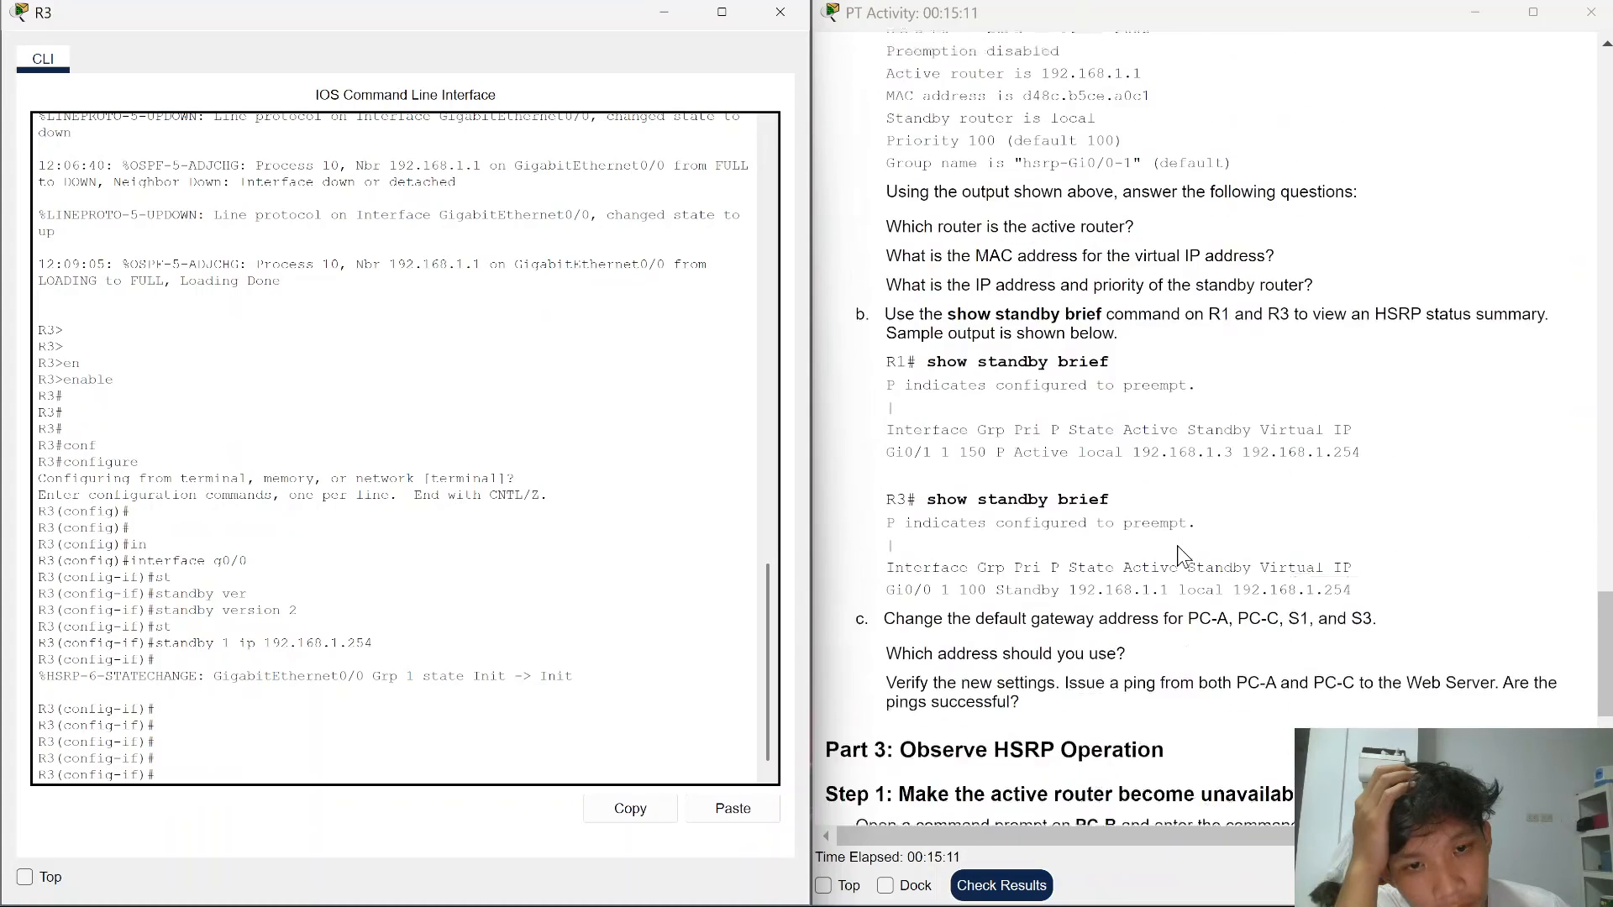
{"action": "scroll", "coordinate": [1180, 556], "scroll_direction": "up", "scroll_amount": 1}
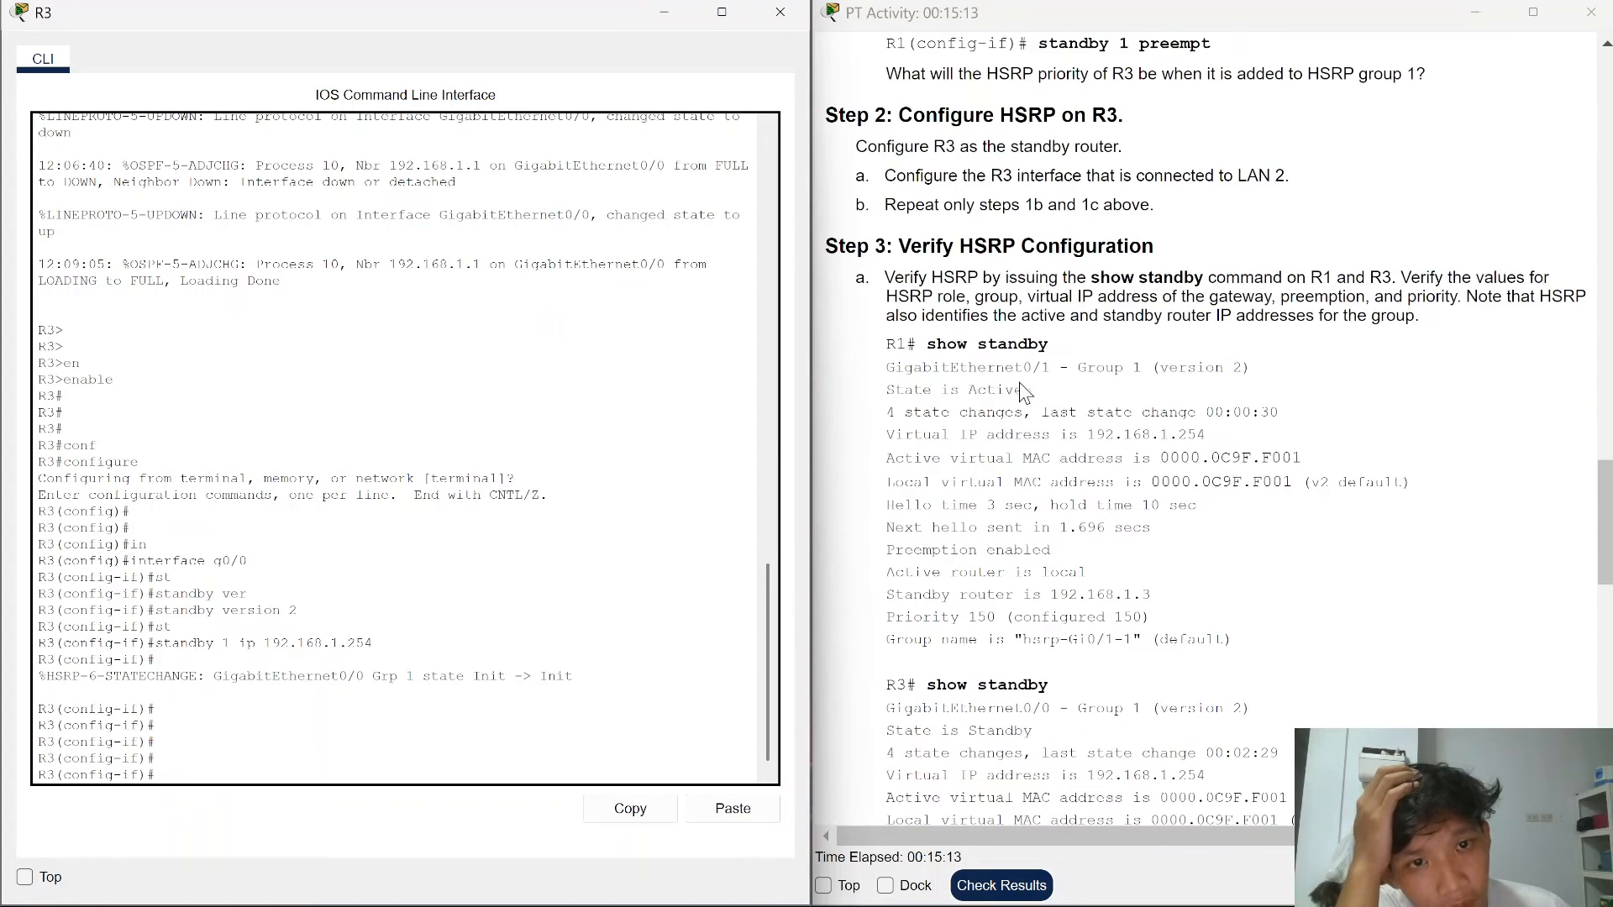
- Display R1's current HSRP details with show standby and place its CLI beside the sample output in the instructions
{"action": "left_click", "coordinate": [663, 13]}
{"action": "left_click", "coordinate": [213, 449]}
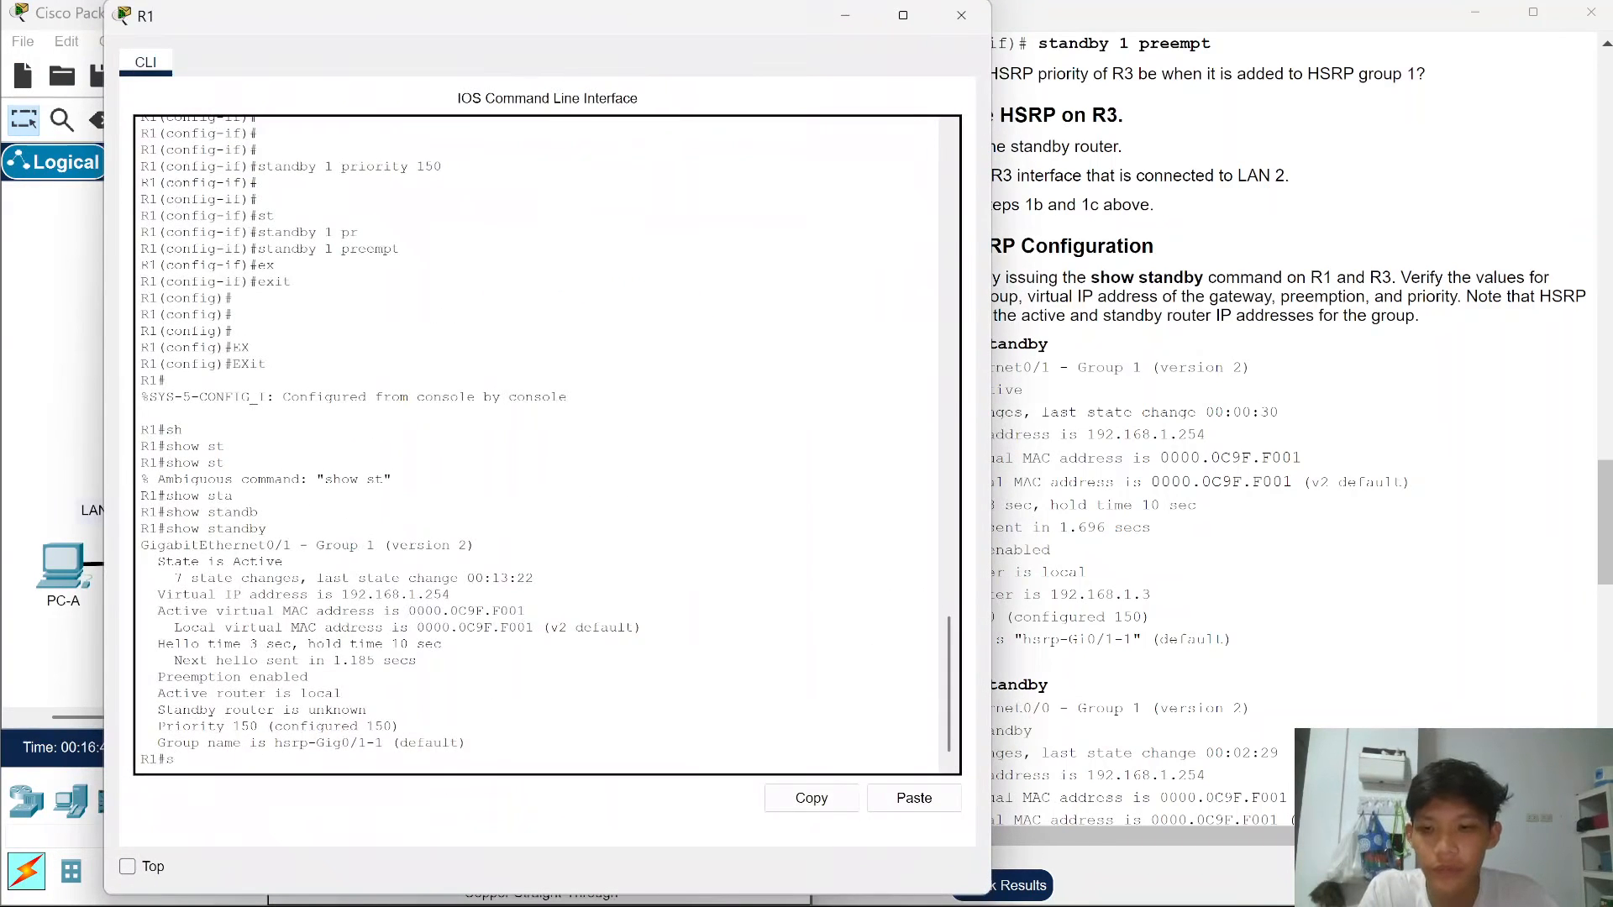
{"action": "type", "text": "show standby"}
{"action": "key", "text": "Return"}
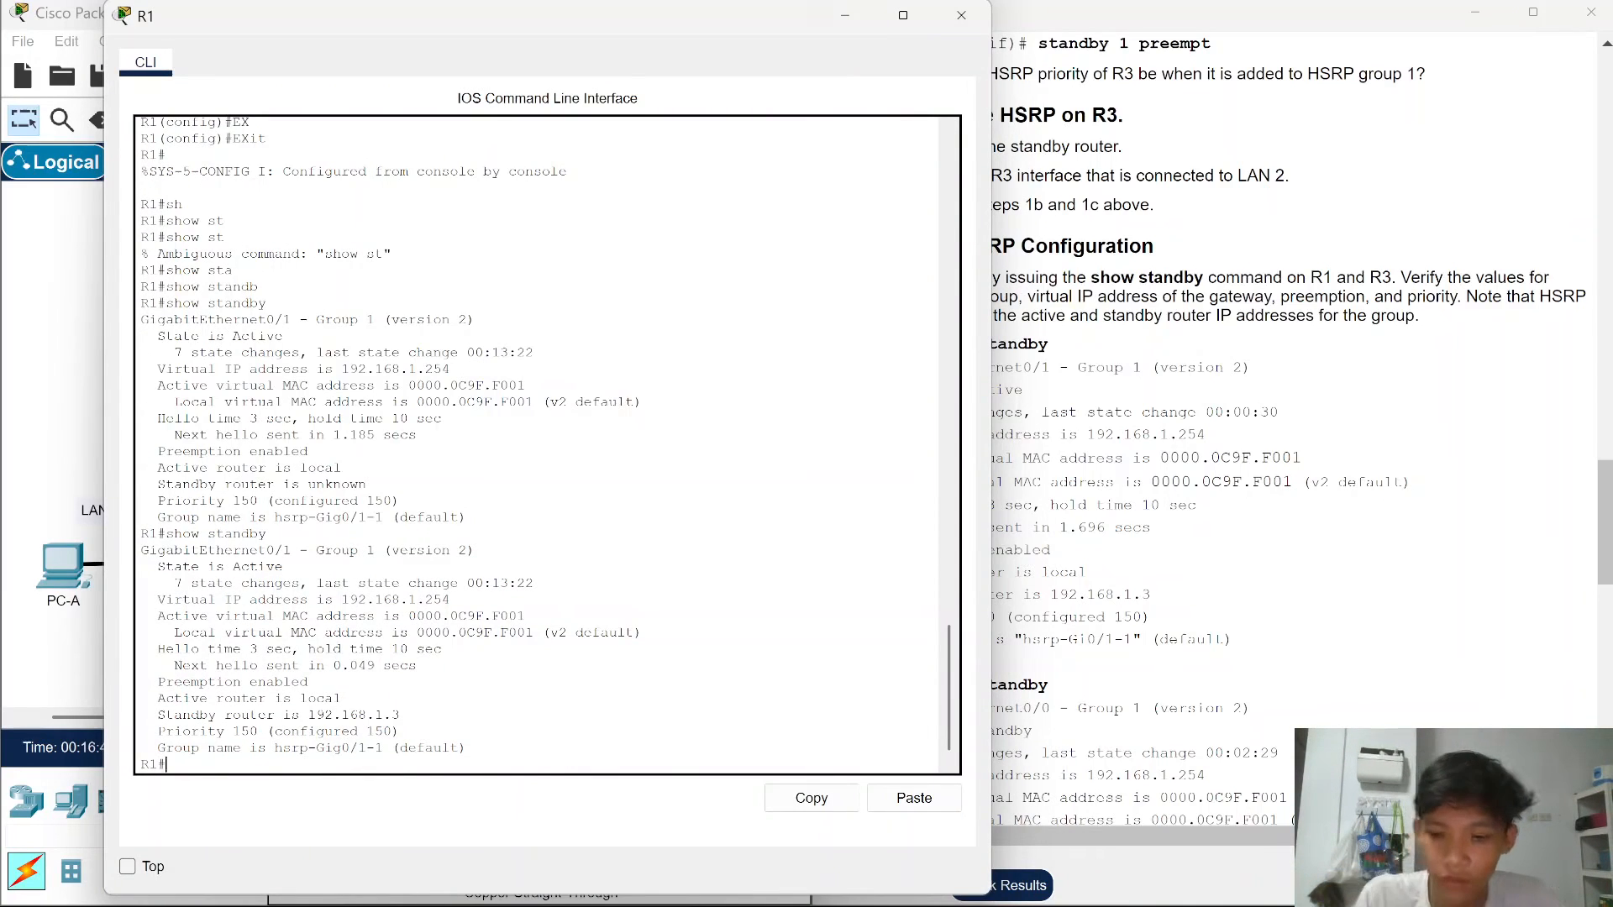
{"action": "key", "text": "super+Left"}
{"action": "scroll", "coordinate": [1075, 603], "scroll_direction": "down", "scroll_amount": 1}
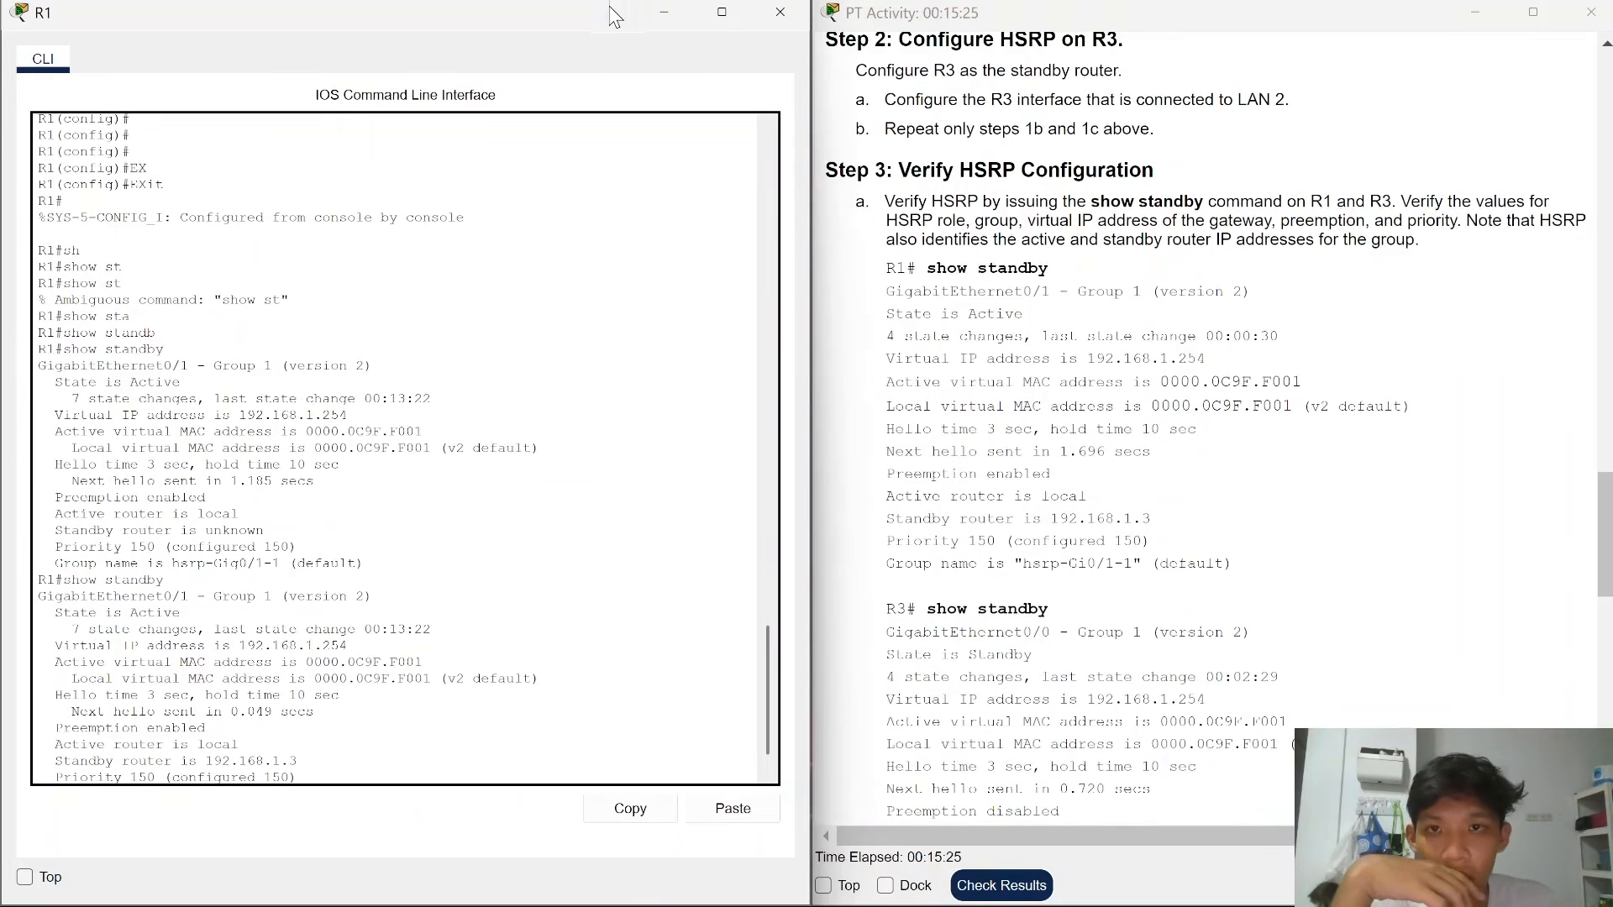
- Switch from R1's CLI to R3's and leave interface configuration for privileged EXEC mode with end
{"action": "left_click", "coordinate": [664, 12]}
{"action": "left_click", "coordinate": [410, 445]}
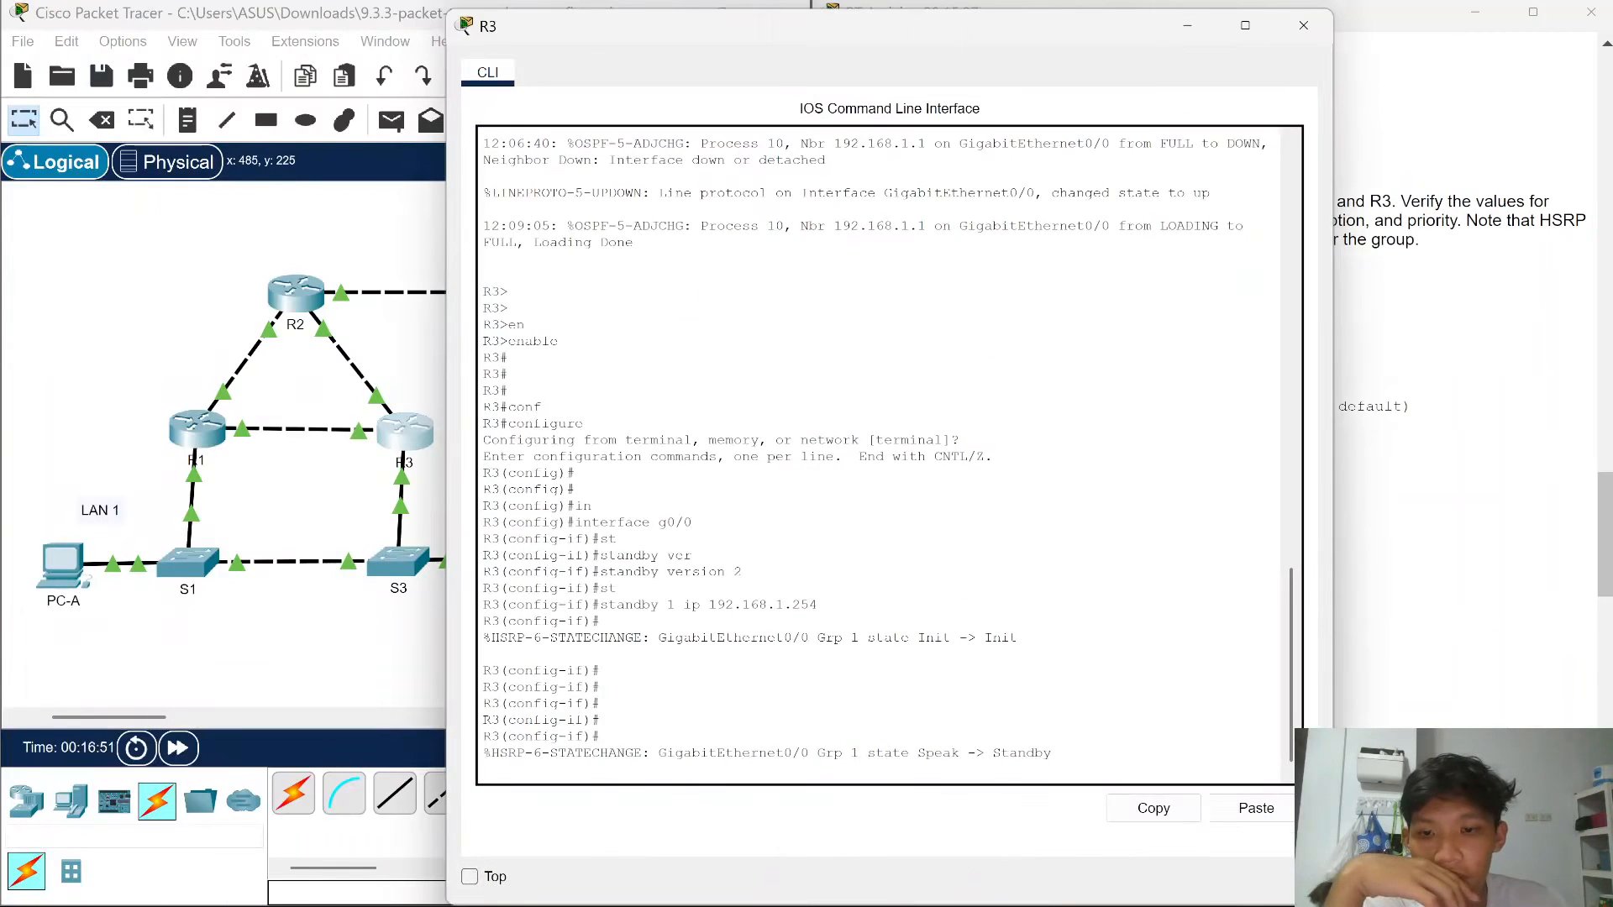
{"action": "key", "text": "Return"}
{"action": "key", "text": "Return"}
{"action": "key", "text": "Return"}
{"action": "type", "text": "en"}
{"action": "key", "text": "Tab"}
{"action": "key", "text": "Return"}
{"action": "key", "text": "Return"}
{"action": "key", "text": "Return"}
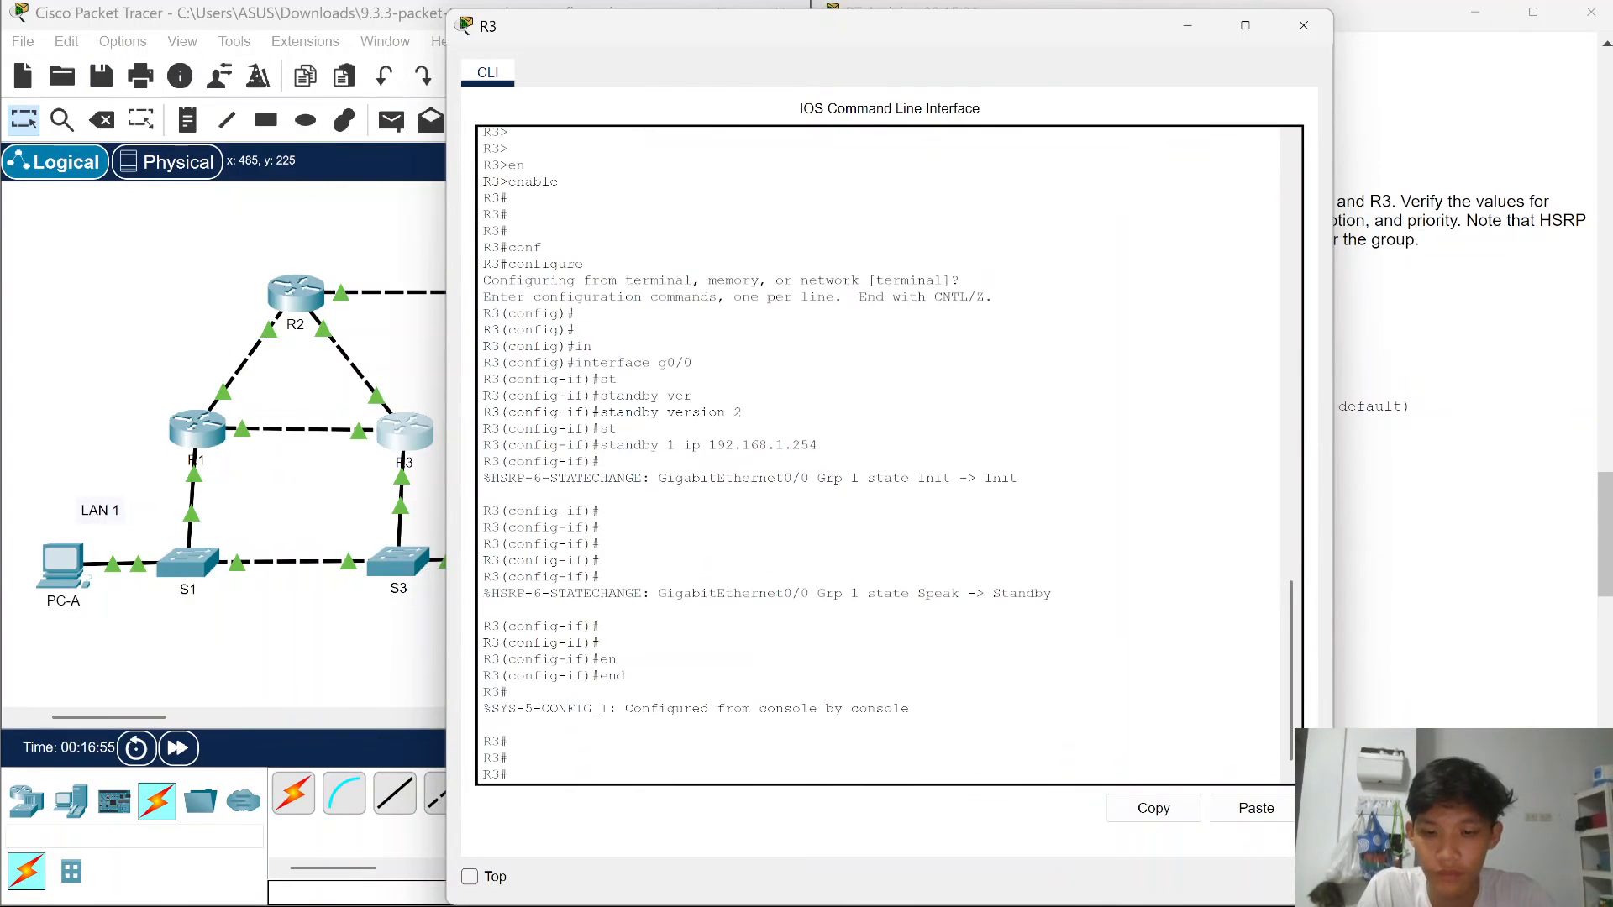
- Try to display R3's HSRP details with show stanb and show stanby
{"action": "type", "text": "sh"}
{"action": "key", "text": "Tab"}
{"action": "type", "text": "stn"}
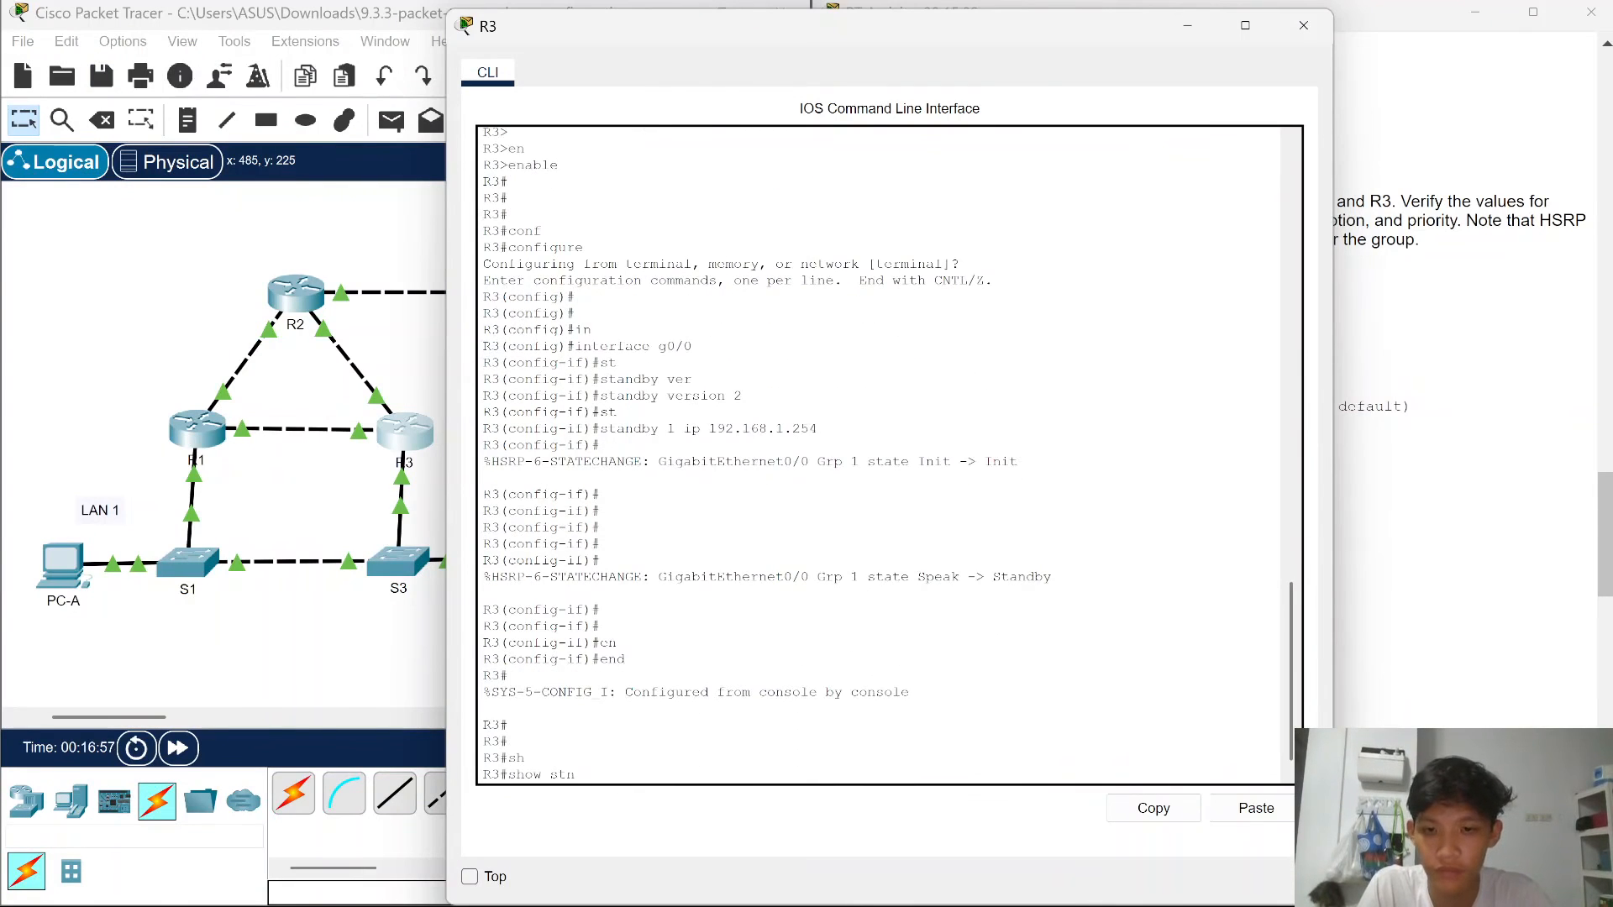
{"action": "type", "text": "nb"}
{"action": "key", "text": "Tab"}
{"action": "key", "text": "Return"}
{"action": "key", "text": "Up"}
{"action": "key", "text": "Tab"}
{"action": "key", "text": "Tab"}
{"action": "key", "text": "Tab"}
{"action": "type", "text": "y"}
{"action": "key", "text": "Tab"}
{"action": "key", "text": "Tab"}
{"action": "key", "text": "Tab"}
{"action": "key", "text": "Tab"}
{"action": "key", "text": "Return"}
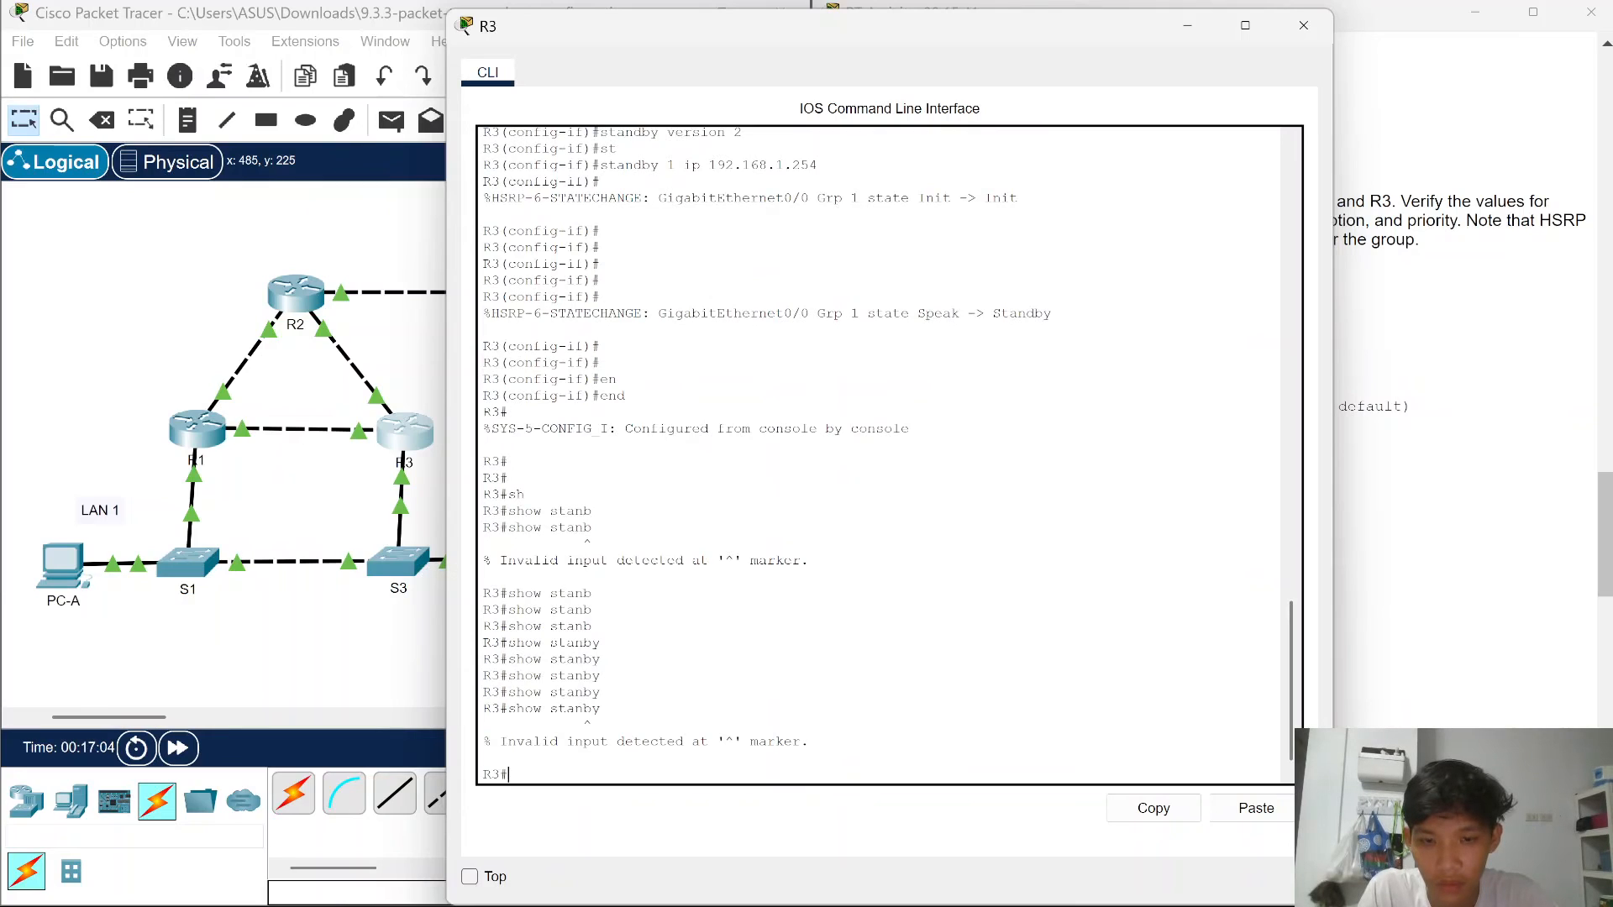
- Display R3's HSRP role, group, virtual IP address, preemption and priority with show standby, and minimize its CLI
{"action": "type", "text": "sh"}
{"action": "key", "text": "Tab"}
{"action": "type", "text": "s"}
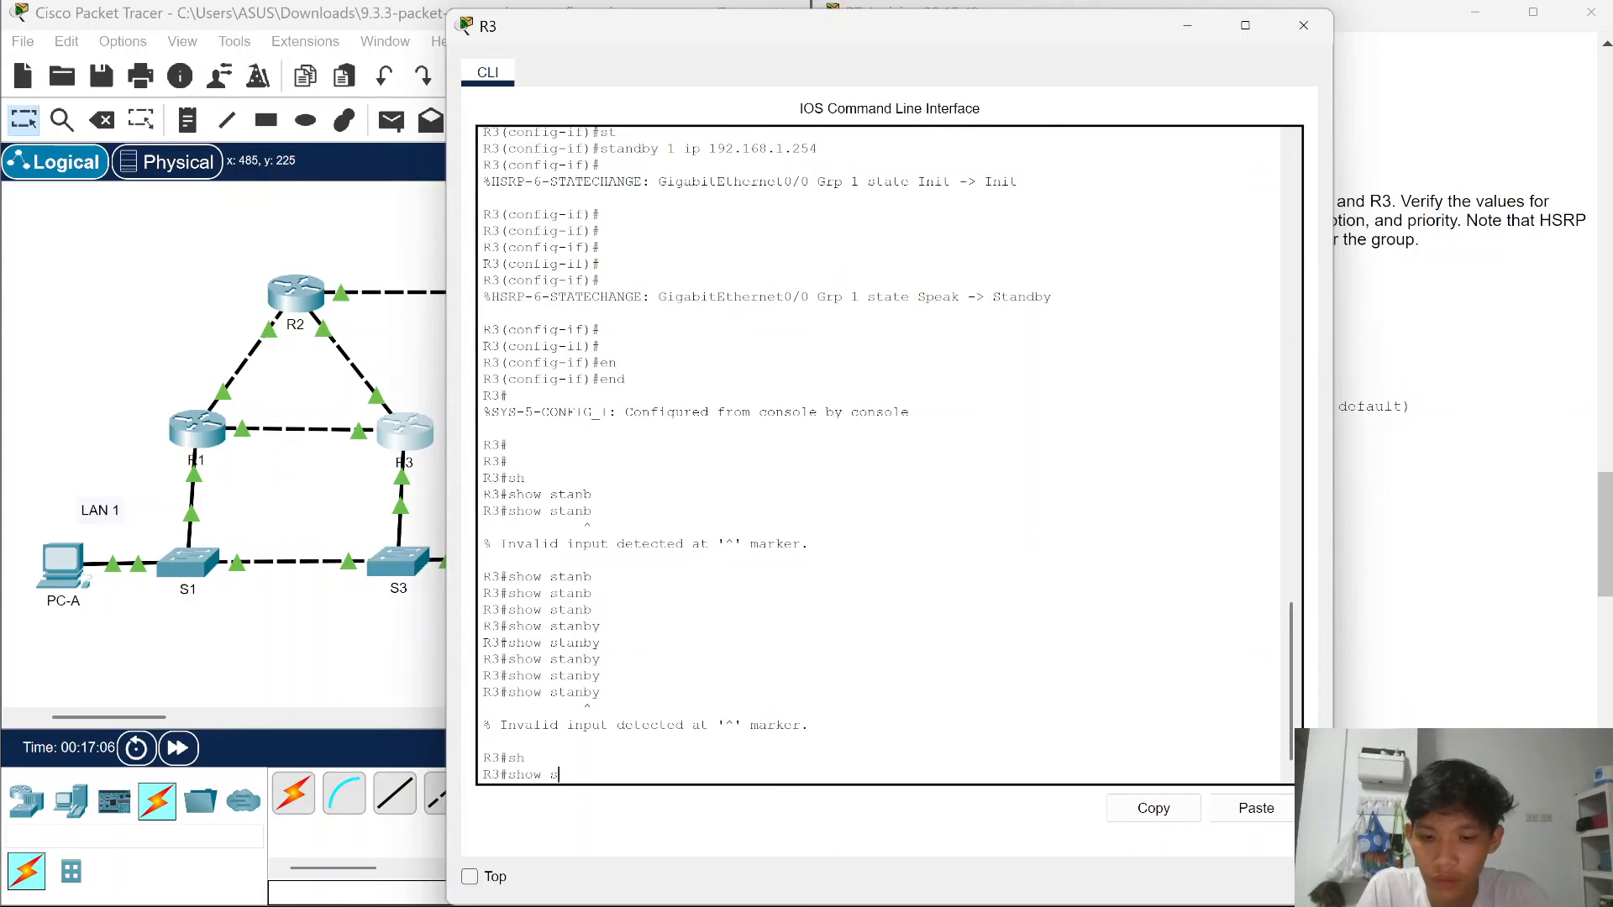
{"action": "type", "text": "tand"}
{"action": "key", "text": "Tab"}
{"action": "key", "text": "Return"}
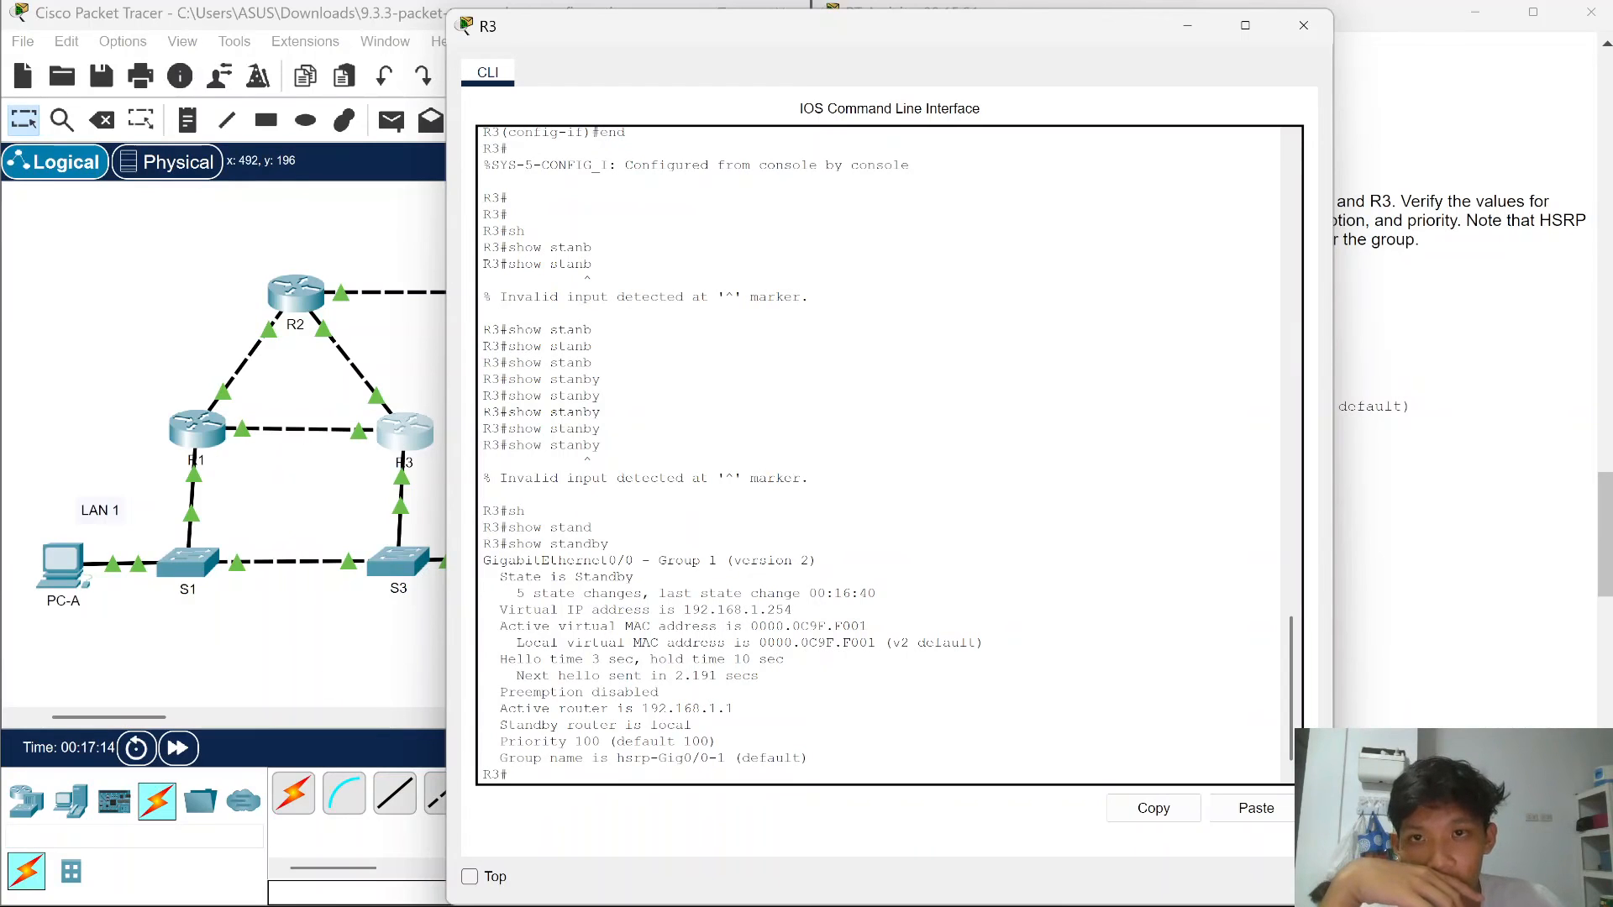
{"action": "left_click", "coordinate": [1185, 32]}
- Highlight the state line in R1's latest show standby output to answer which router is active
{"action": "scroll", "coordinate": [1209, 420], "scroll_direction": "down", "scroll_amount": 5}
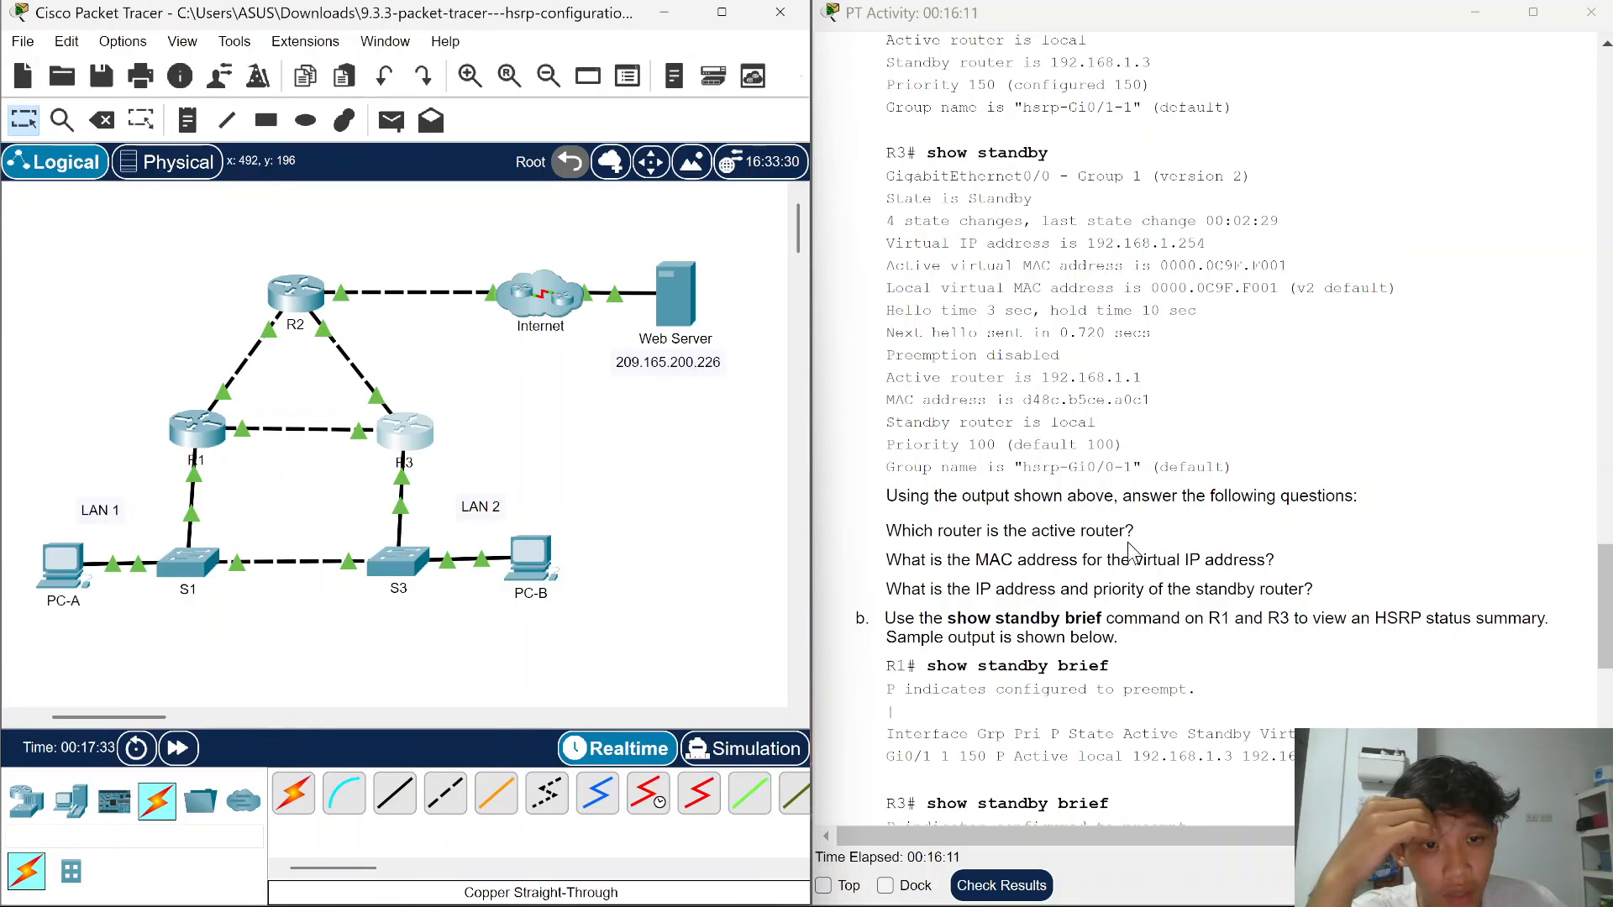
{"action": "left_click", "coordinate": [214, 439]}
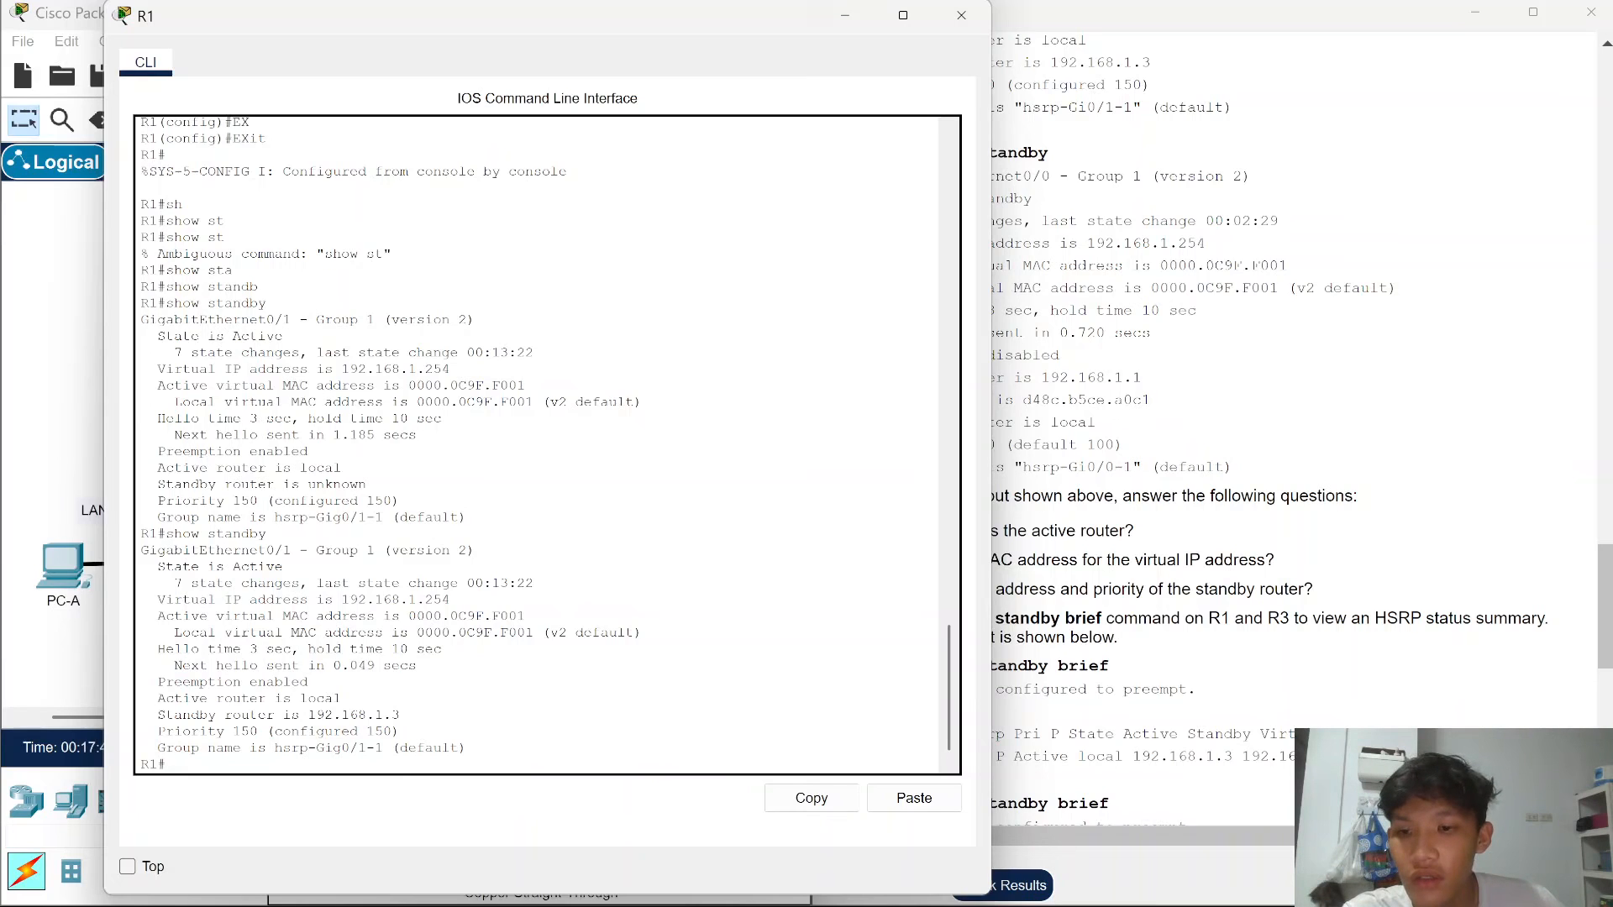
{"action": "left_click_drag", "start_coordinate": [284, 566], "coordinate": [158, 566]}
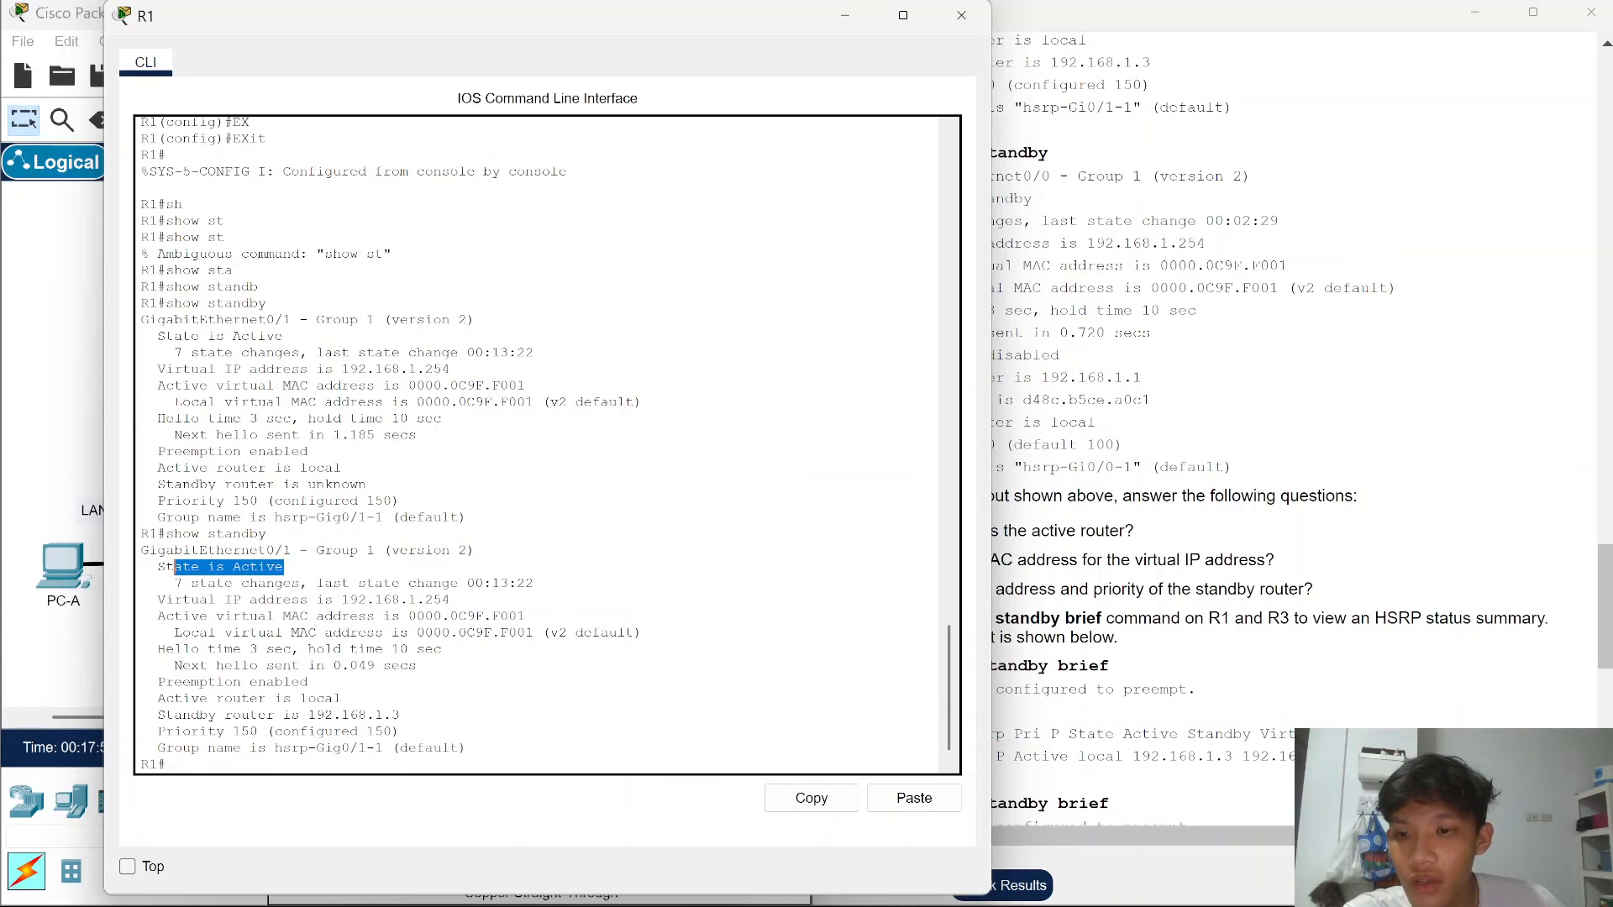
{"action": "left_click", "coordinate": [845, 15]}
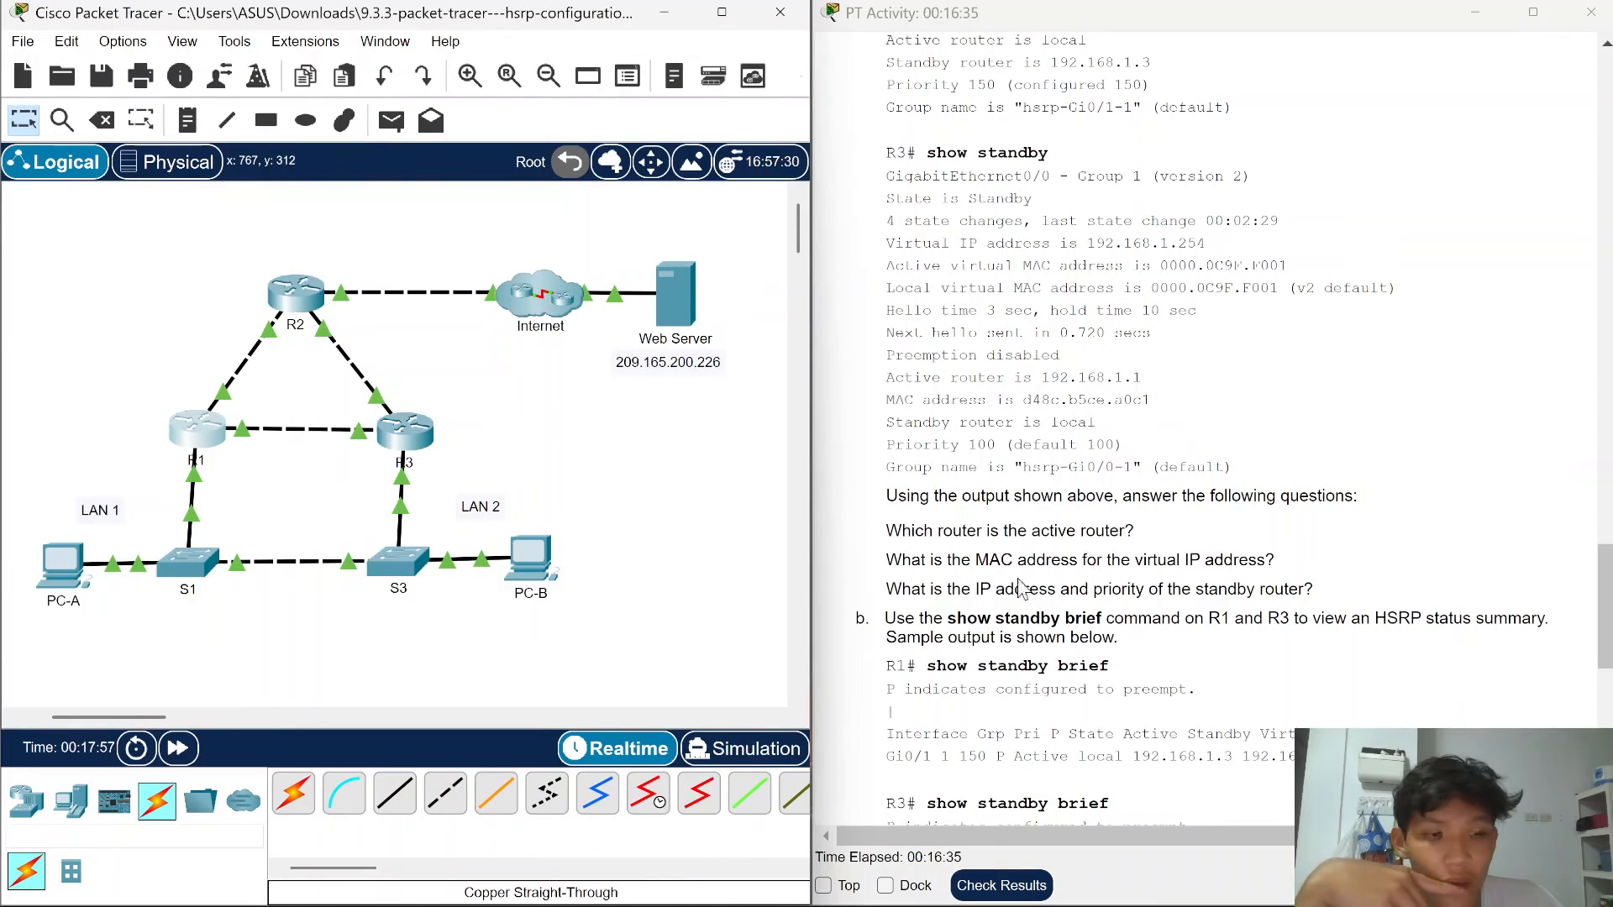
- Highlight the local virtual MAC address in R1's latest show standby output for the question about the virtual IP's MAC address
{"action": "left_click", "coordinate": [202, 436]}
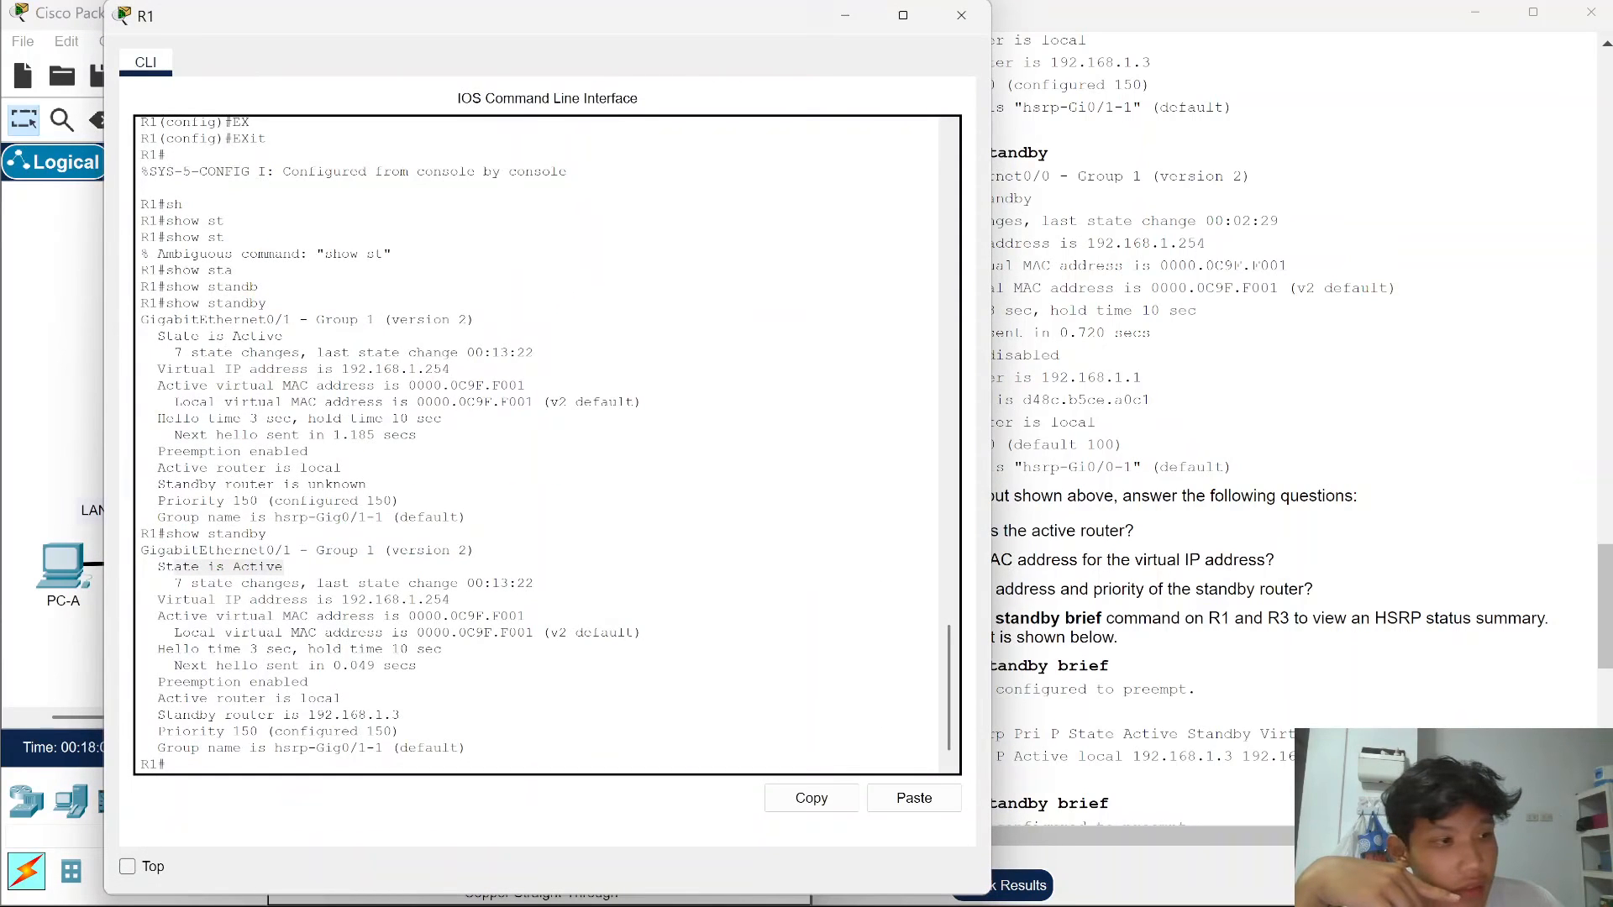
{"action": "left_click_drag", "start_coordinate": [543, 632], "coordinate": [174, 633]}
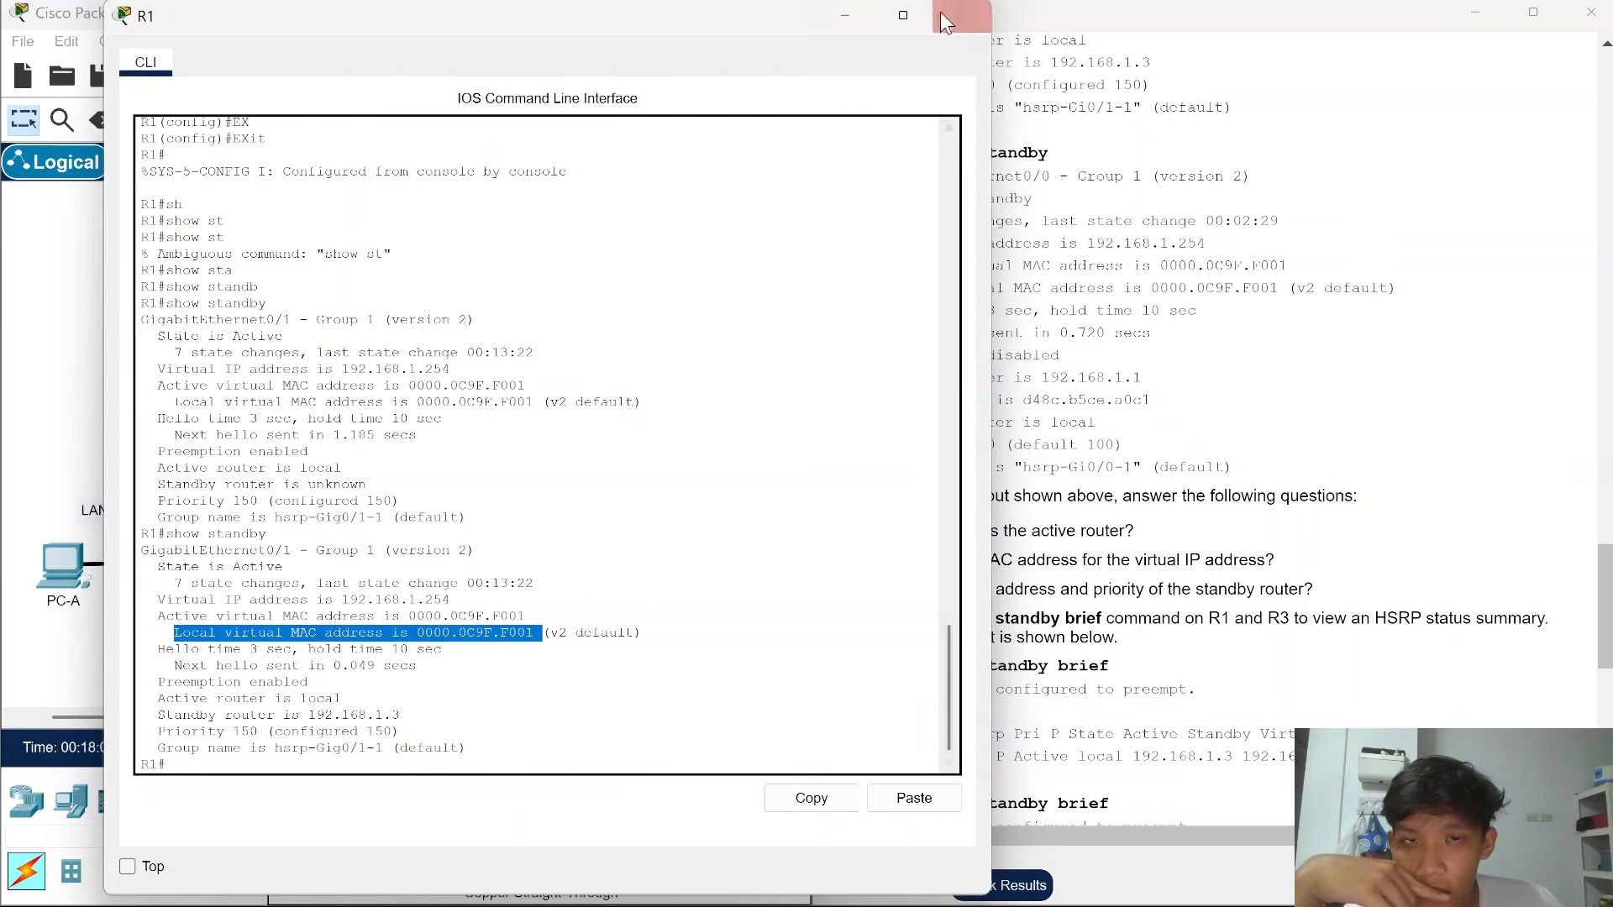
{"action": "left_click", "coordinate": [844, 19]}
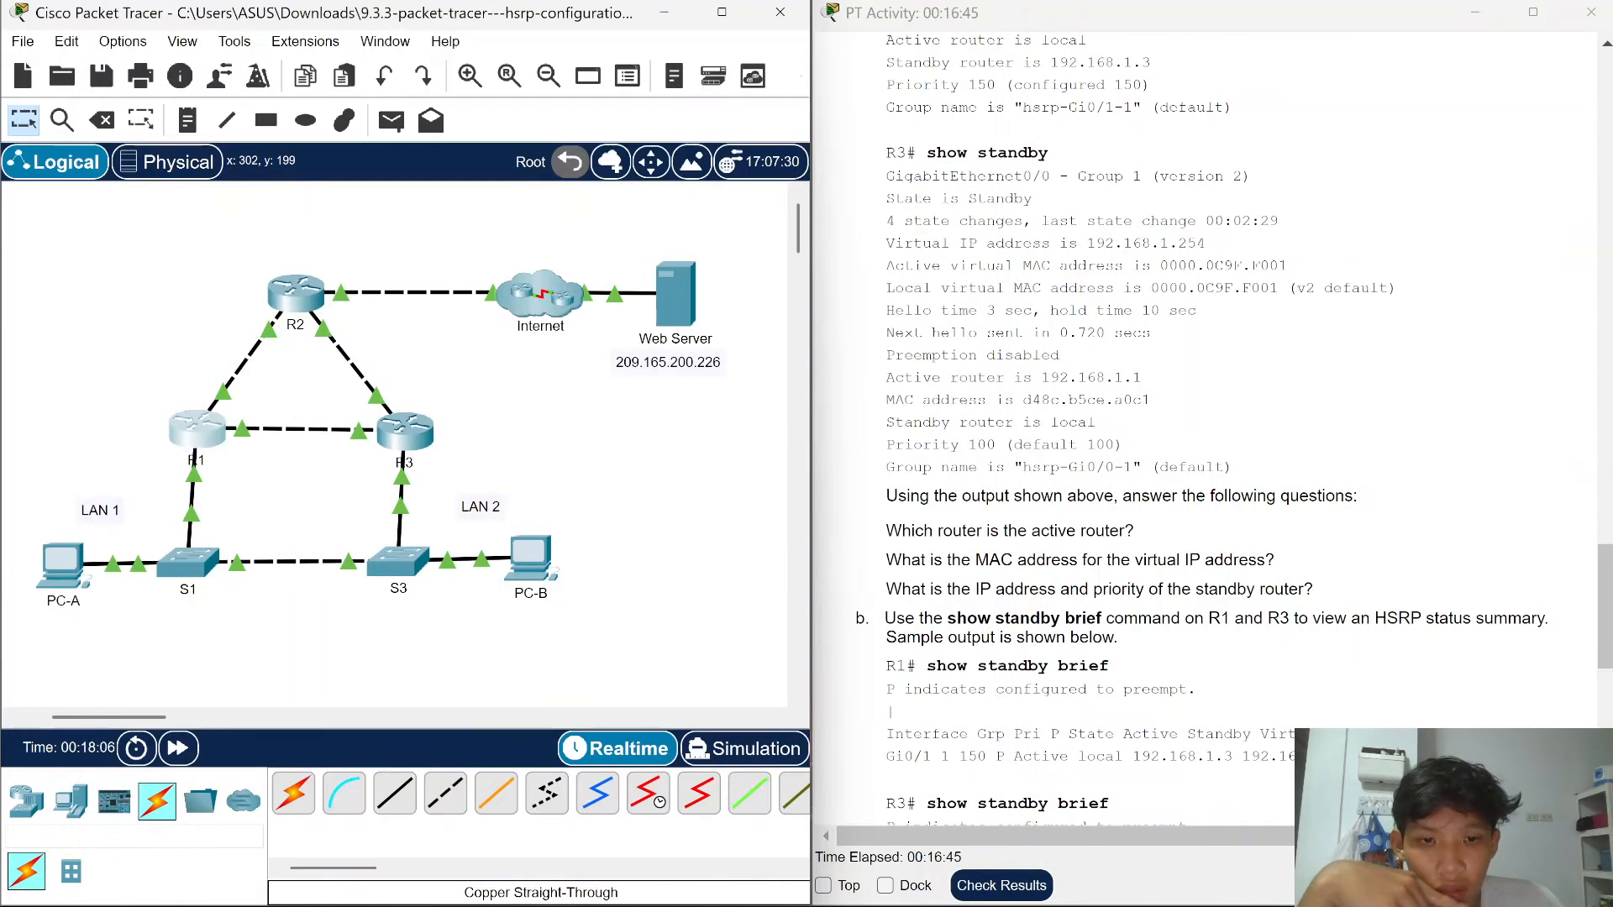
- Highlight the priority line in R1's latest show standby output for the question about the standby router's IP address and priority
{"action": "scroll", "coordinate": [934, 536], "scroll_direction": "down", "scroll_amount": 1}
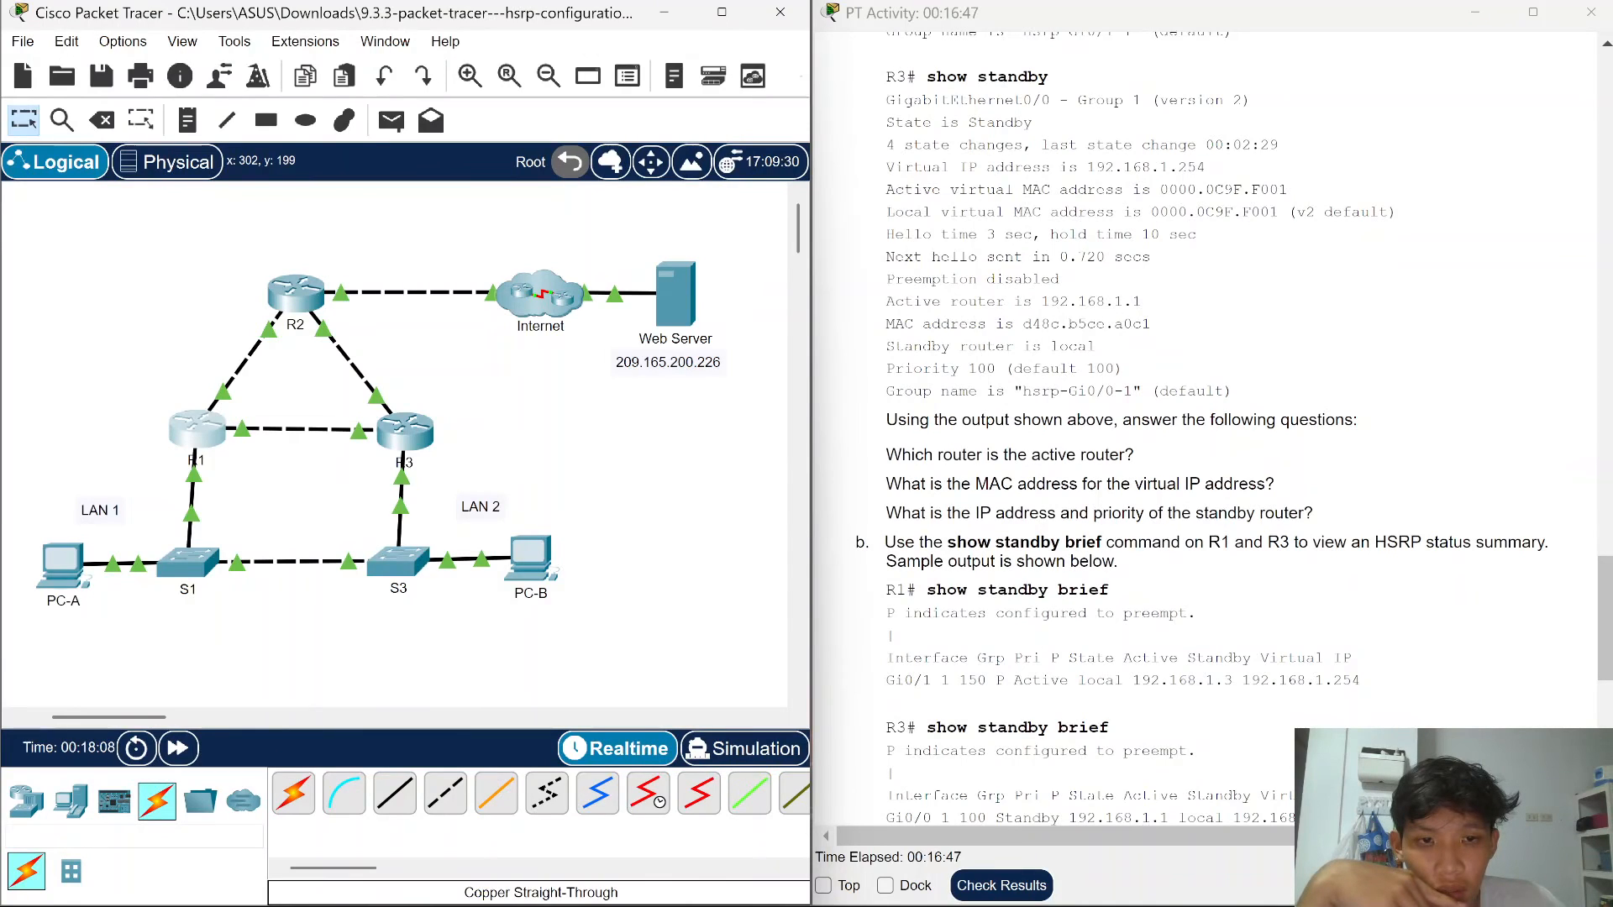
{"action": "left_click", "coordinate": [202, 433]}
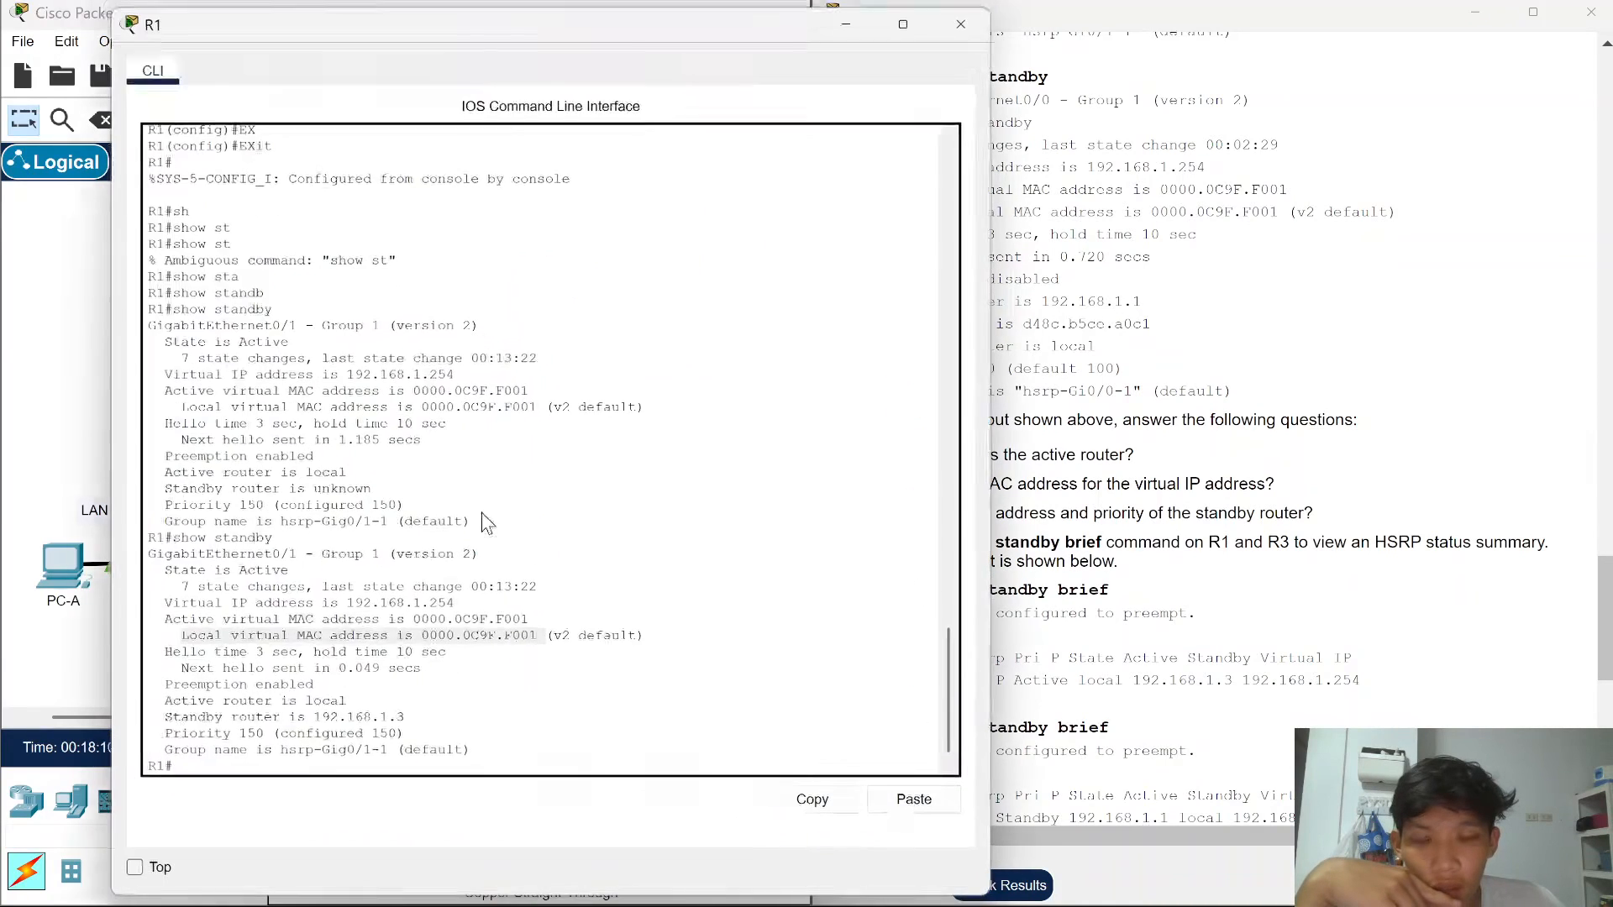
{"action": "left_click_drag", "start_coordinate": [400, 714], "coordinate": [150, 732]}
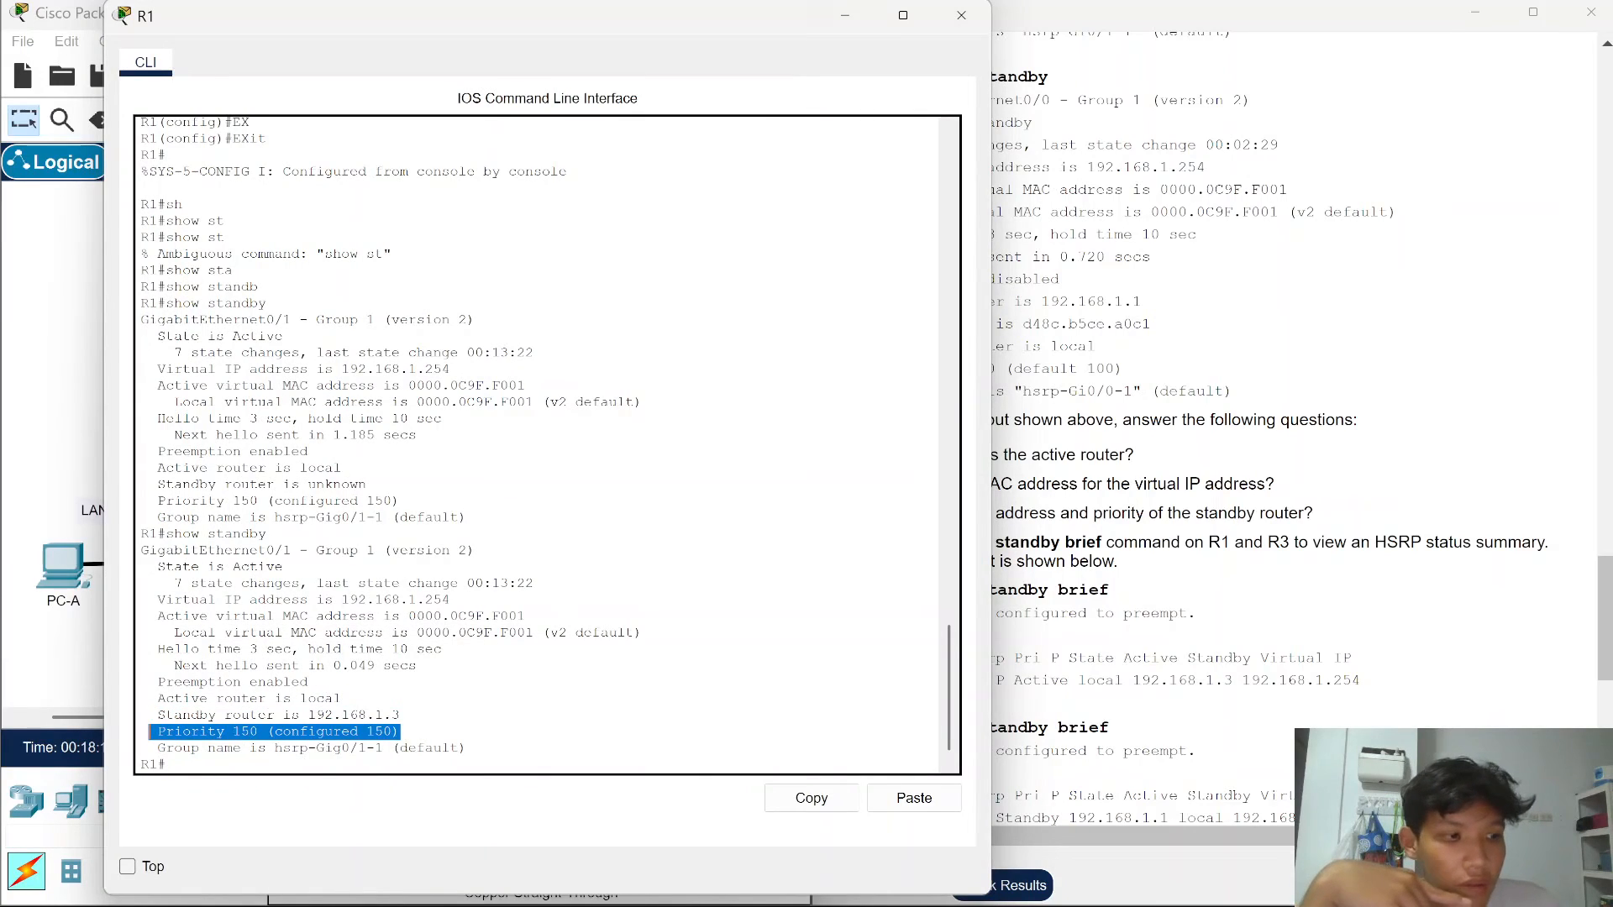
{"action": "left_click", "coordinate": [848, 16]}
- Display R1's HSRP status summary with show standby brief, review it and close the R1 window
{"action": "scroll", "coordinate": [1210, 419], "scroll_direction": "down", "scroll_amount": 3}
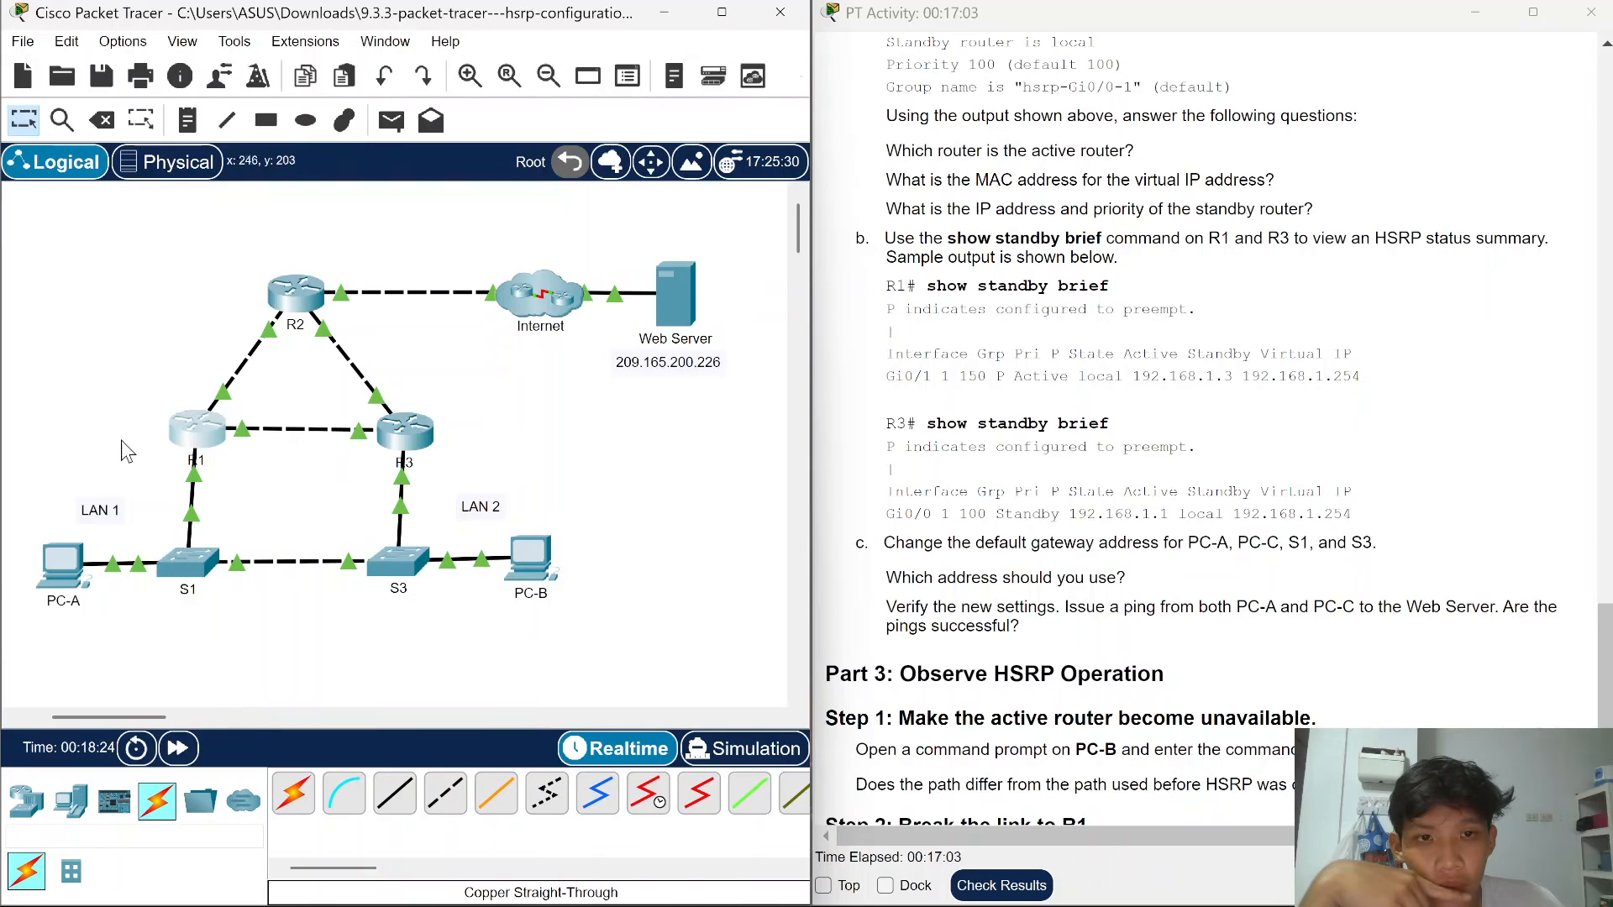
{"action": "left_click", "coordinate": [201, 430]}
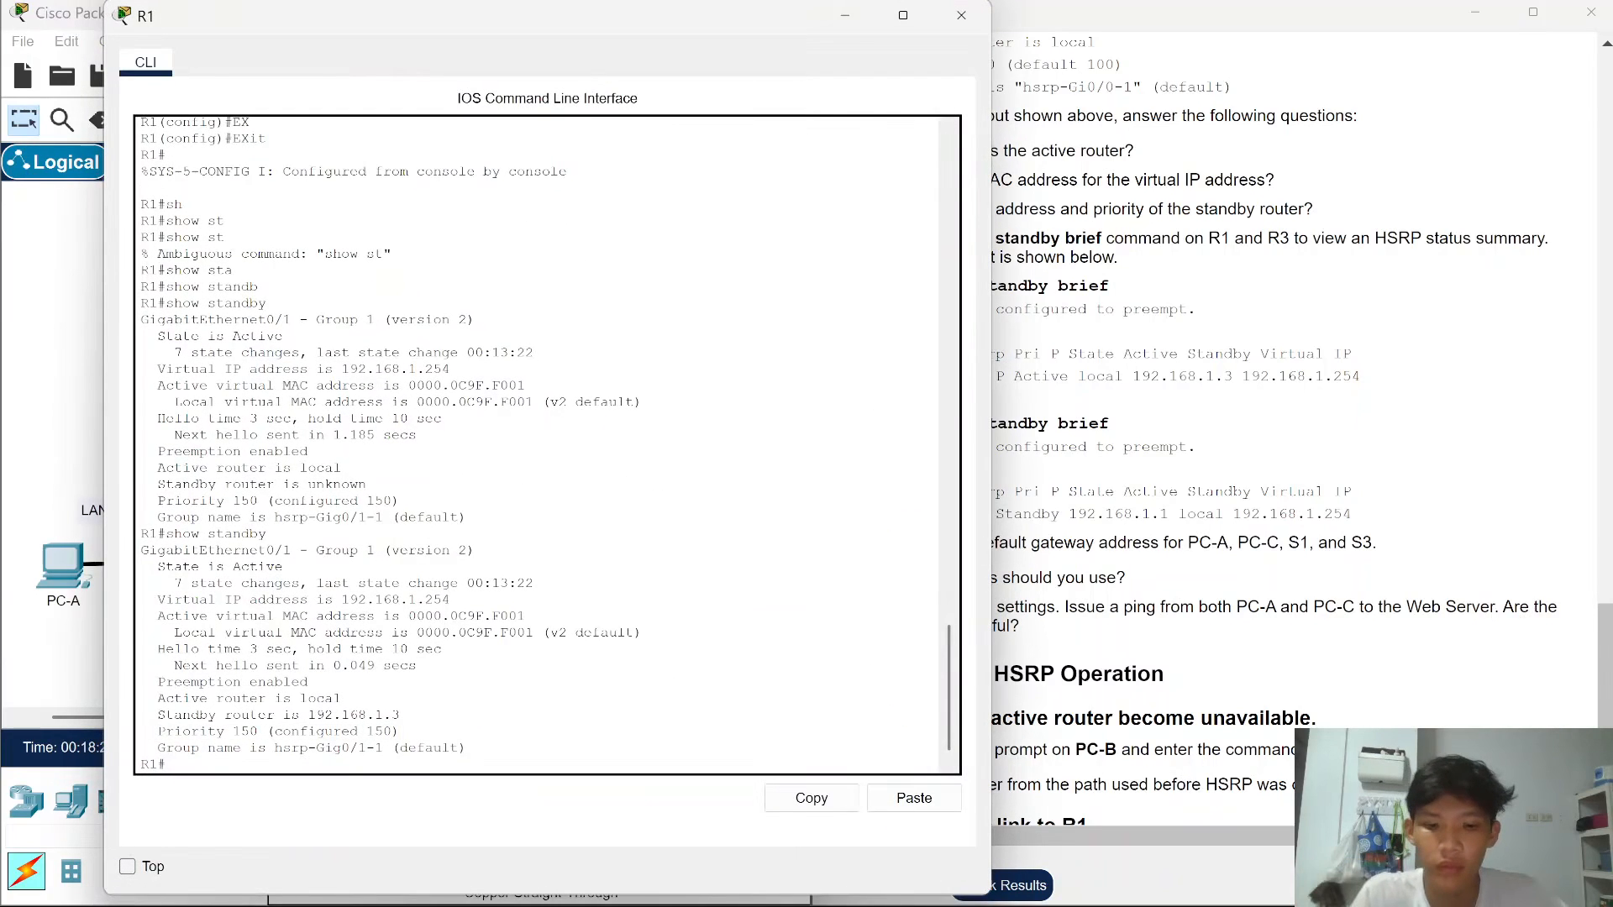
{"action": "type", "text": "sh"}
{"action": "key", "text": "Tab"}
{"action": "key", "text": "Return"}
{"action": "type", "text": "sh"}
{"action": "key", "text": "Tab"}
{"action": "type", "text": "st"}
{"action": "key", "text": "Tab"}
{"action": "type", "text": "n"}
{"action": "key", "text": "Tab"}
{"action": "type", "text": "n"}
{"action": "key", "text": "Tab"}
{"action": "type", "text": "br"}
{"action": "key", "text": "Tab"}
{"action": "key", "text": "Return"}
{"action": "key", "text": "Return"}
{"action": "key", "text": "Return"}
{"action": "key", "text": "Return"}
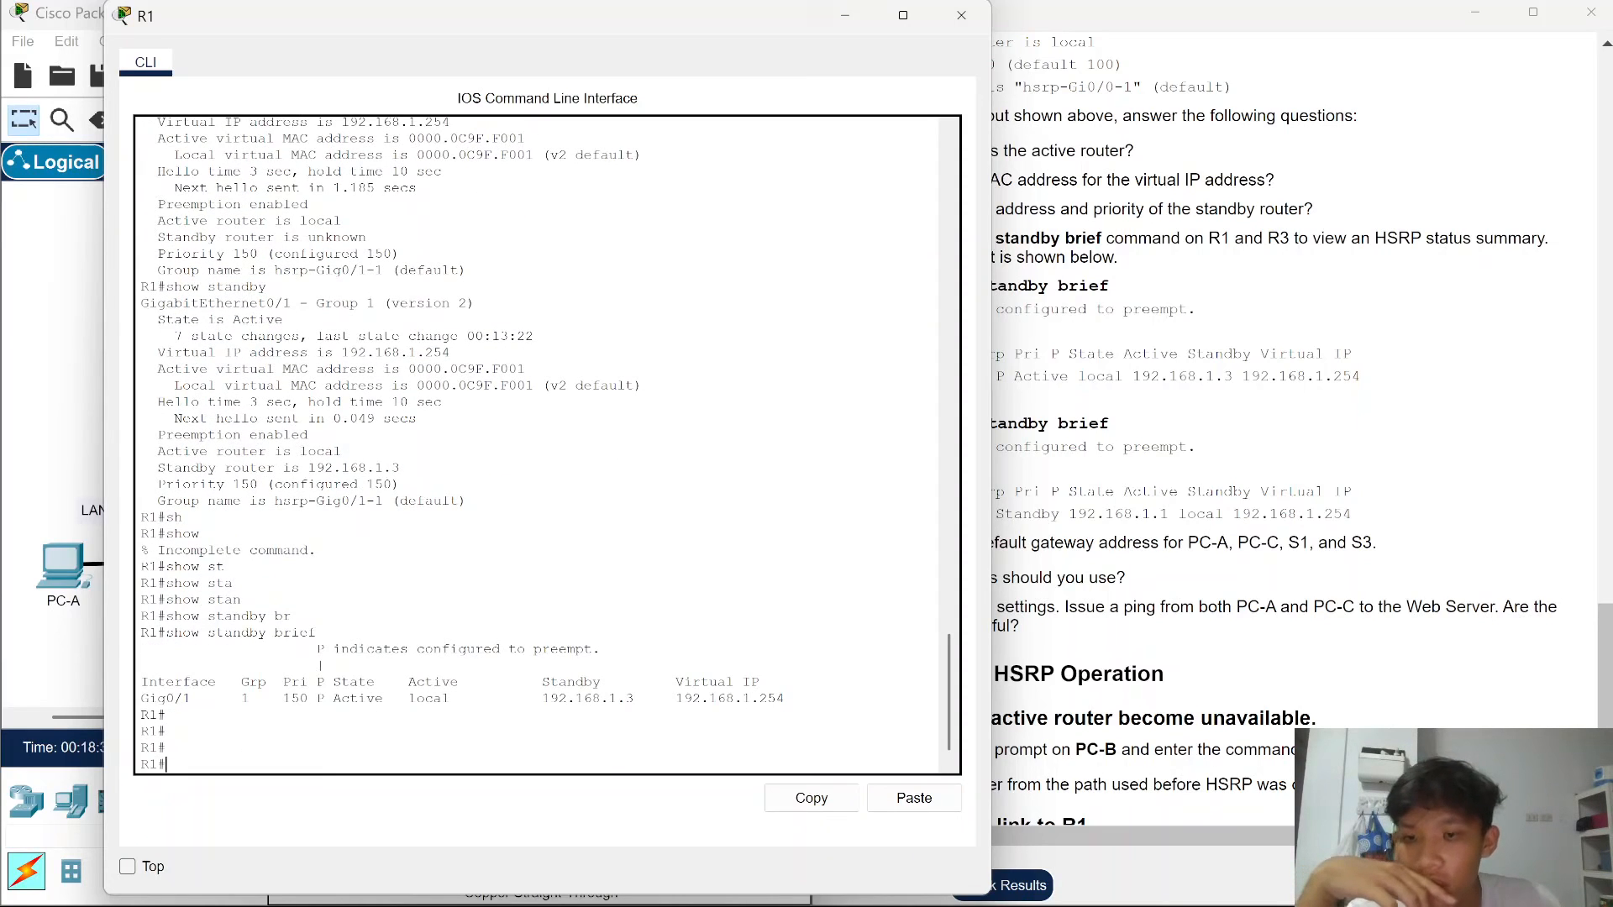
{"action": "left_click", "coordinate": [844, 15]}
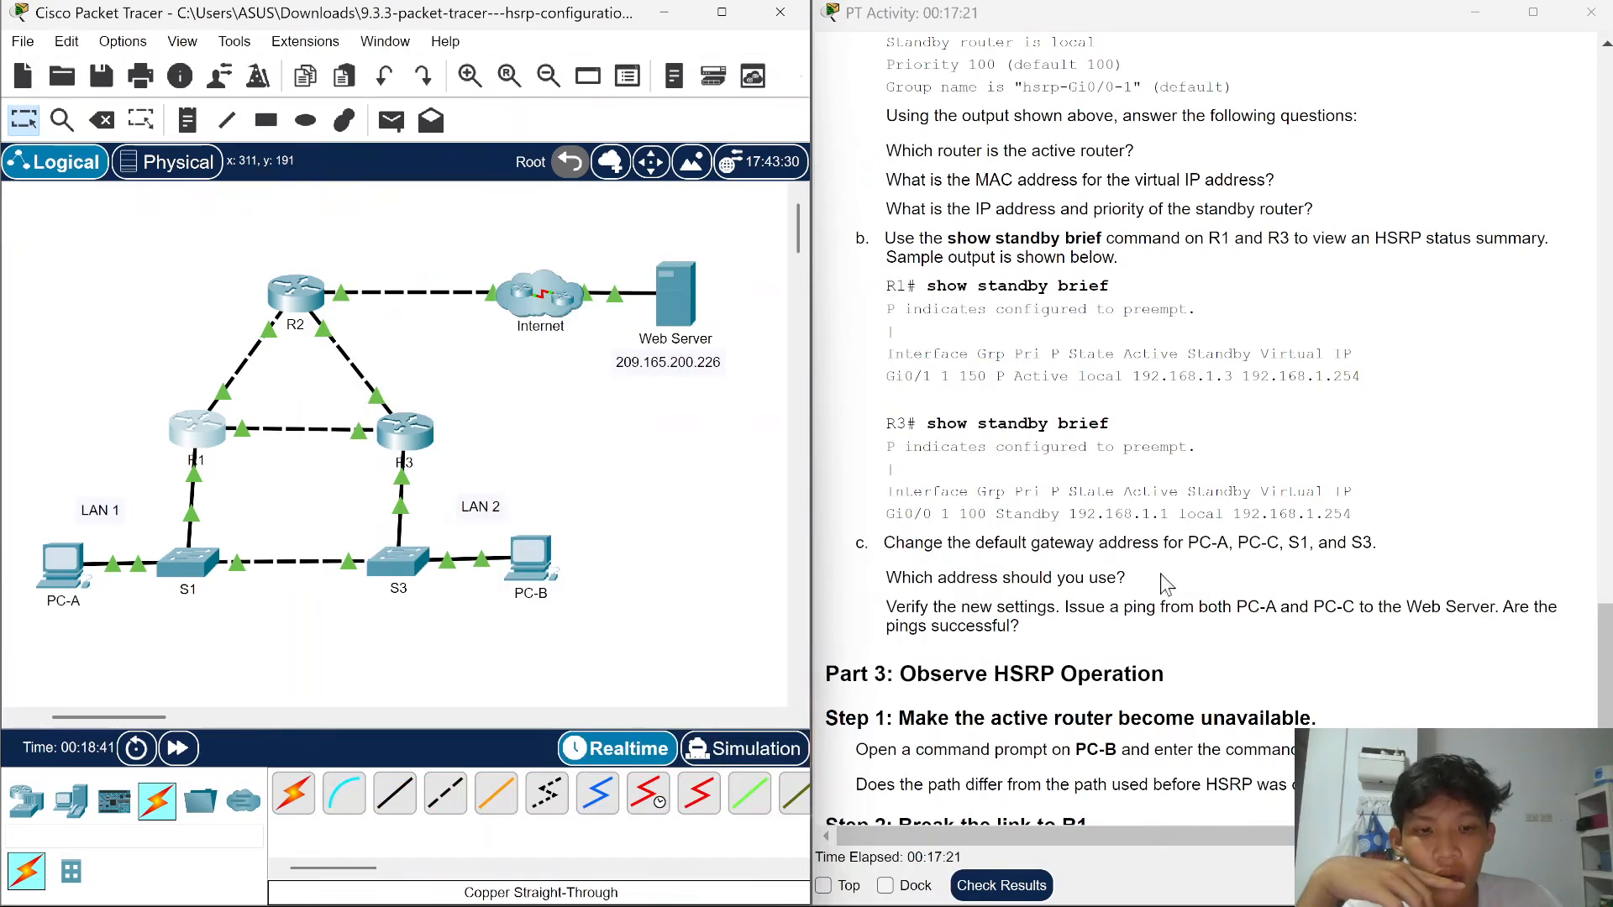
{"action": "left_click", "coordinate": [190, 433]}
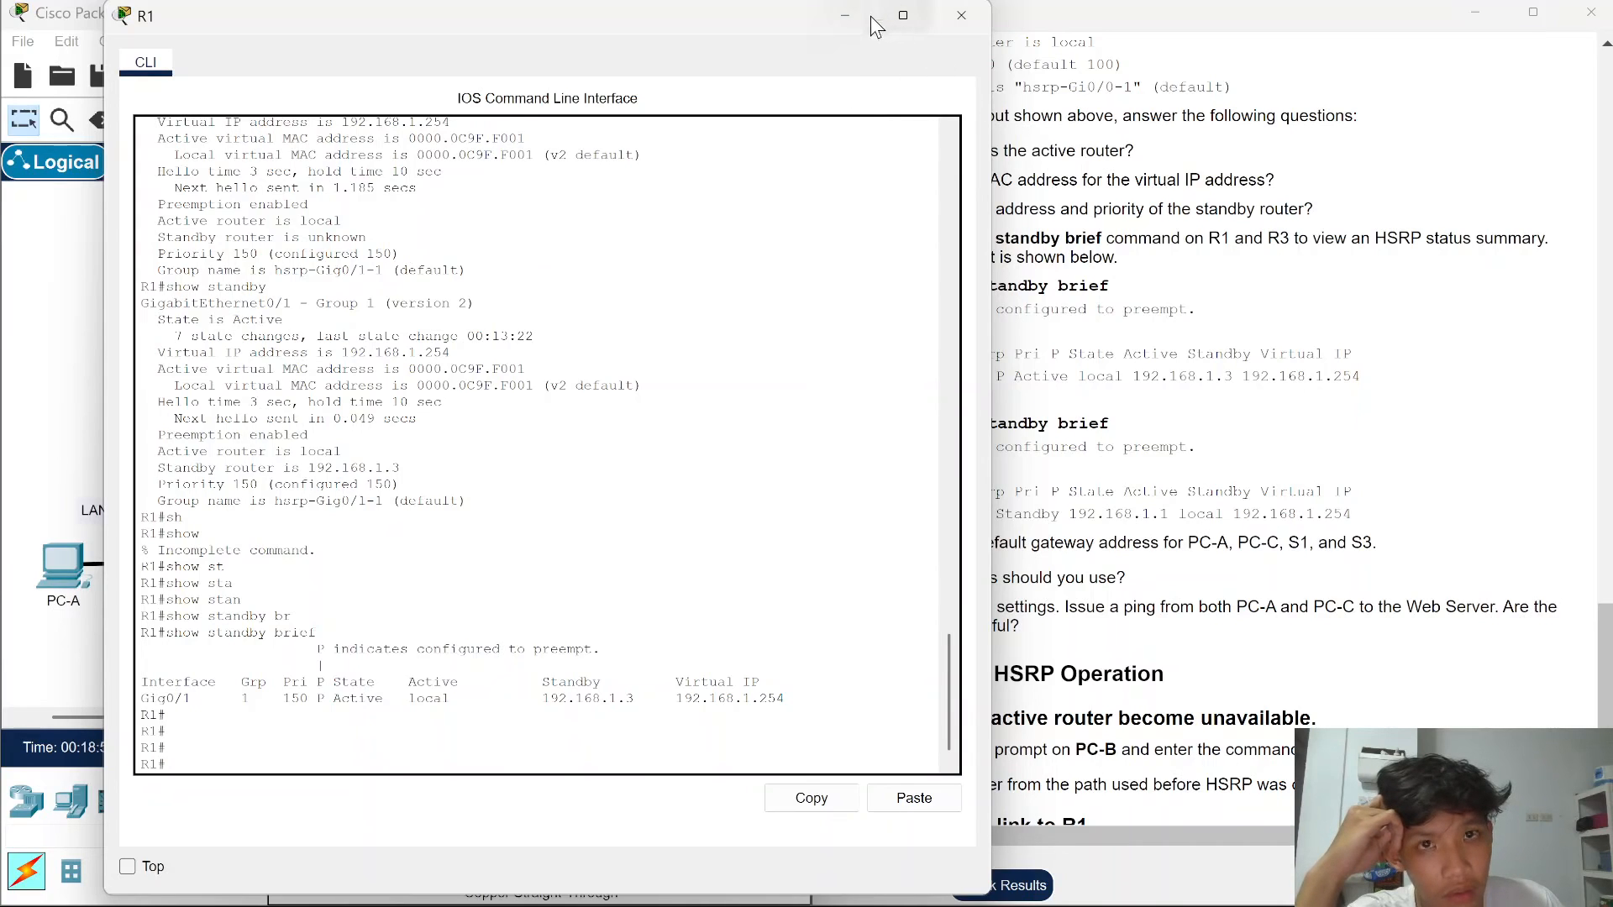
{"action": "left_click", "coordinate": [961, 15]}
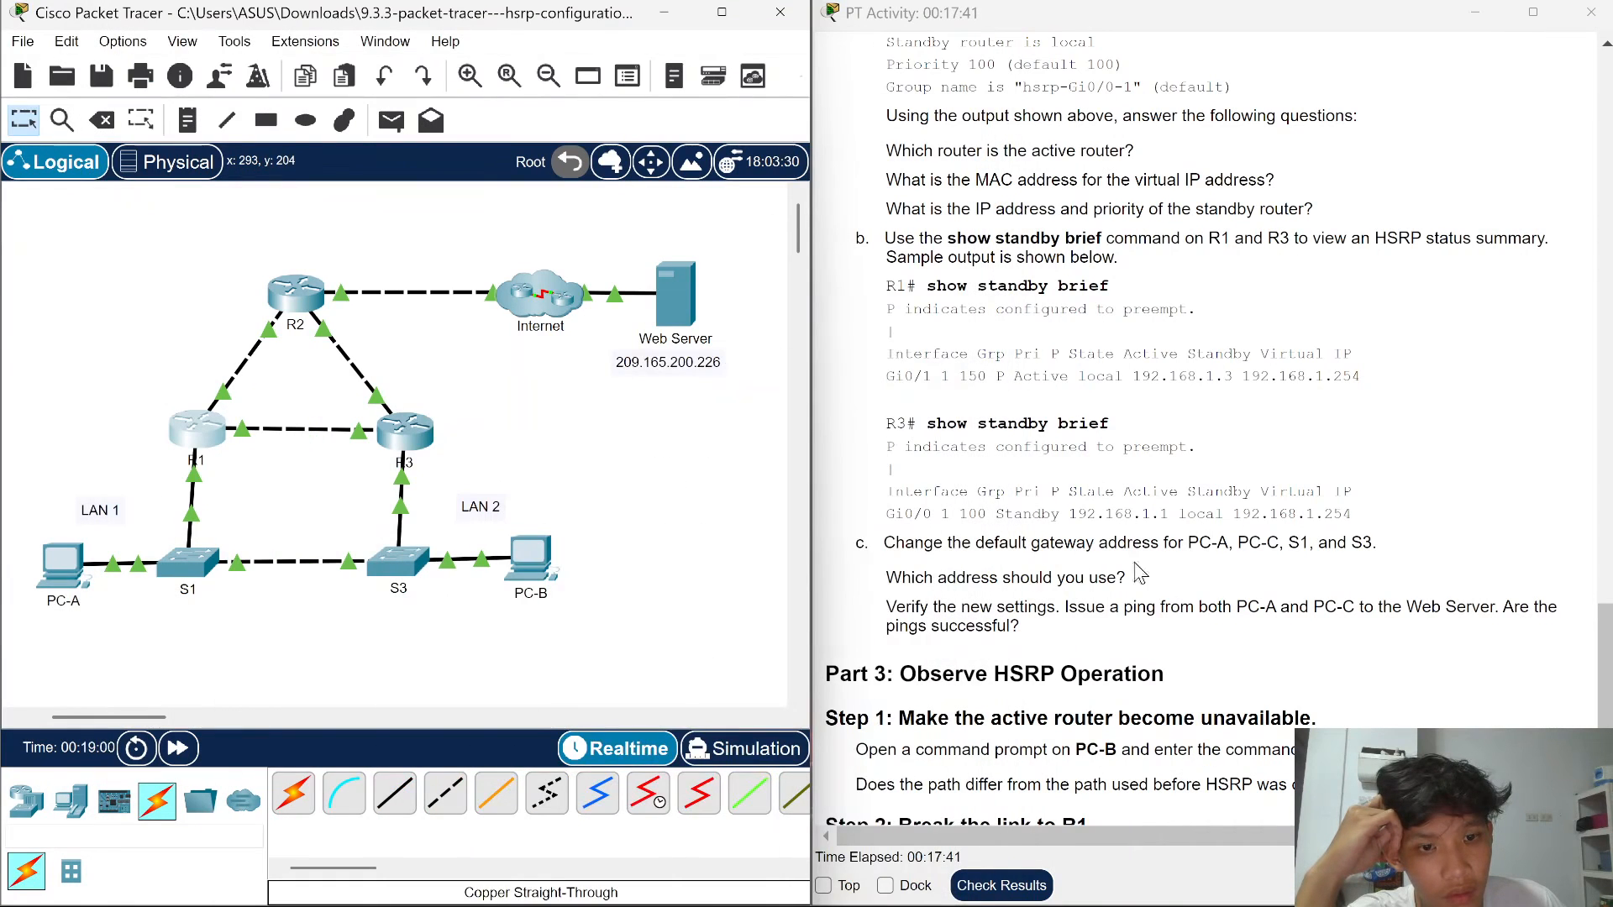
- Open the CLI of switch S1 and enter privileged EXEC mode with enable
{"action": "mouse_move", "coordinate": [63, 581]}
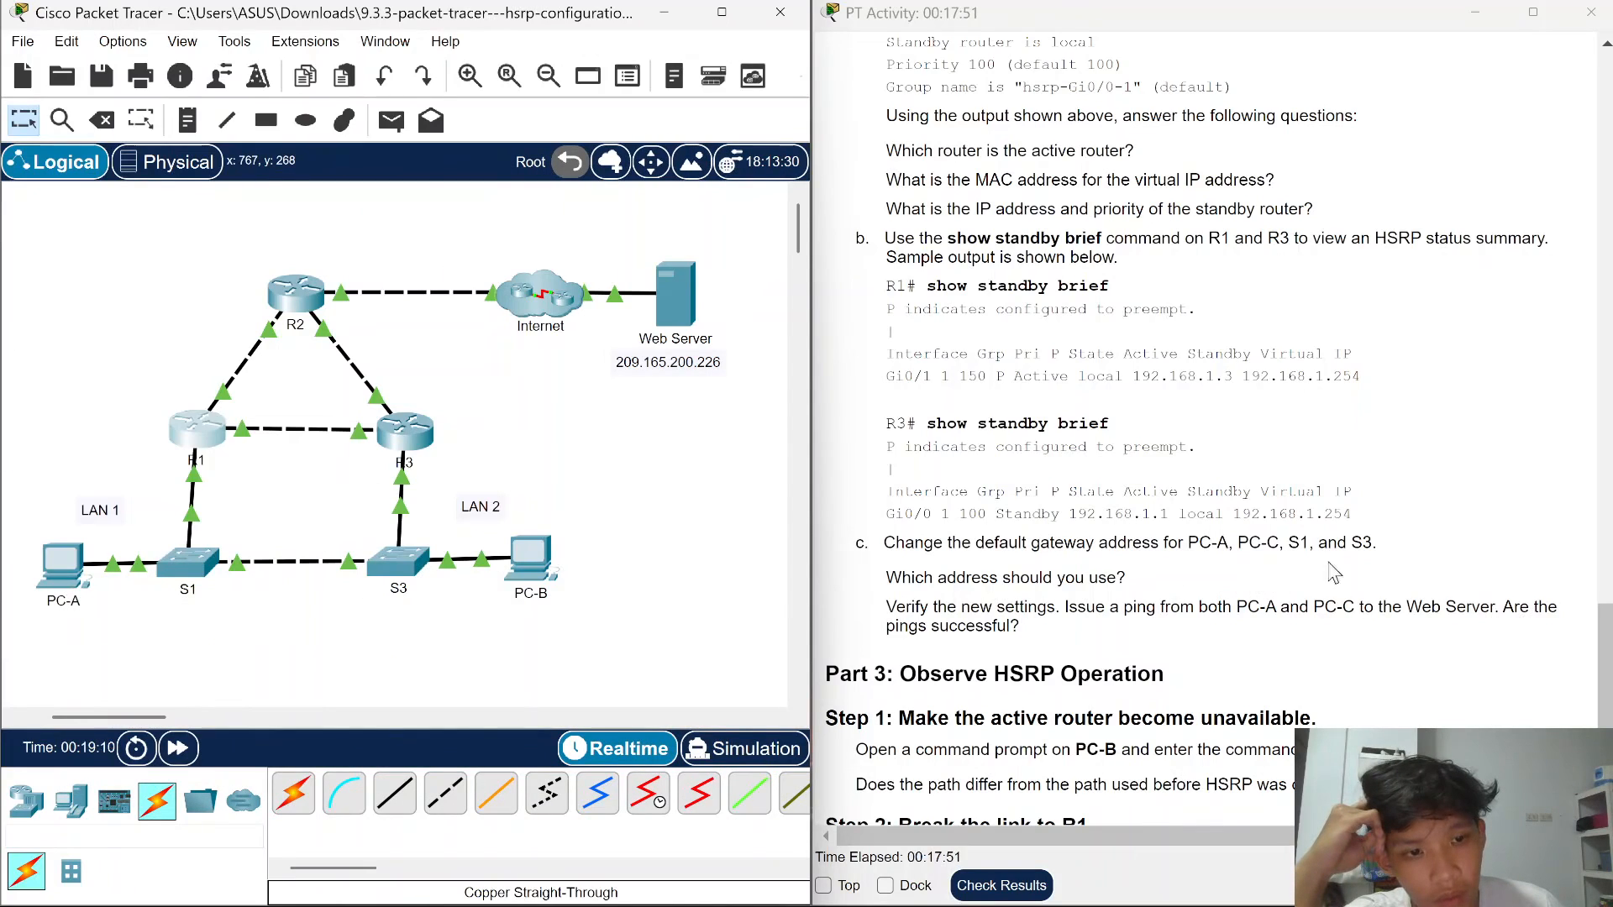
{"action": "left_click", "coordinate": [180, 561]}
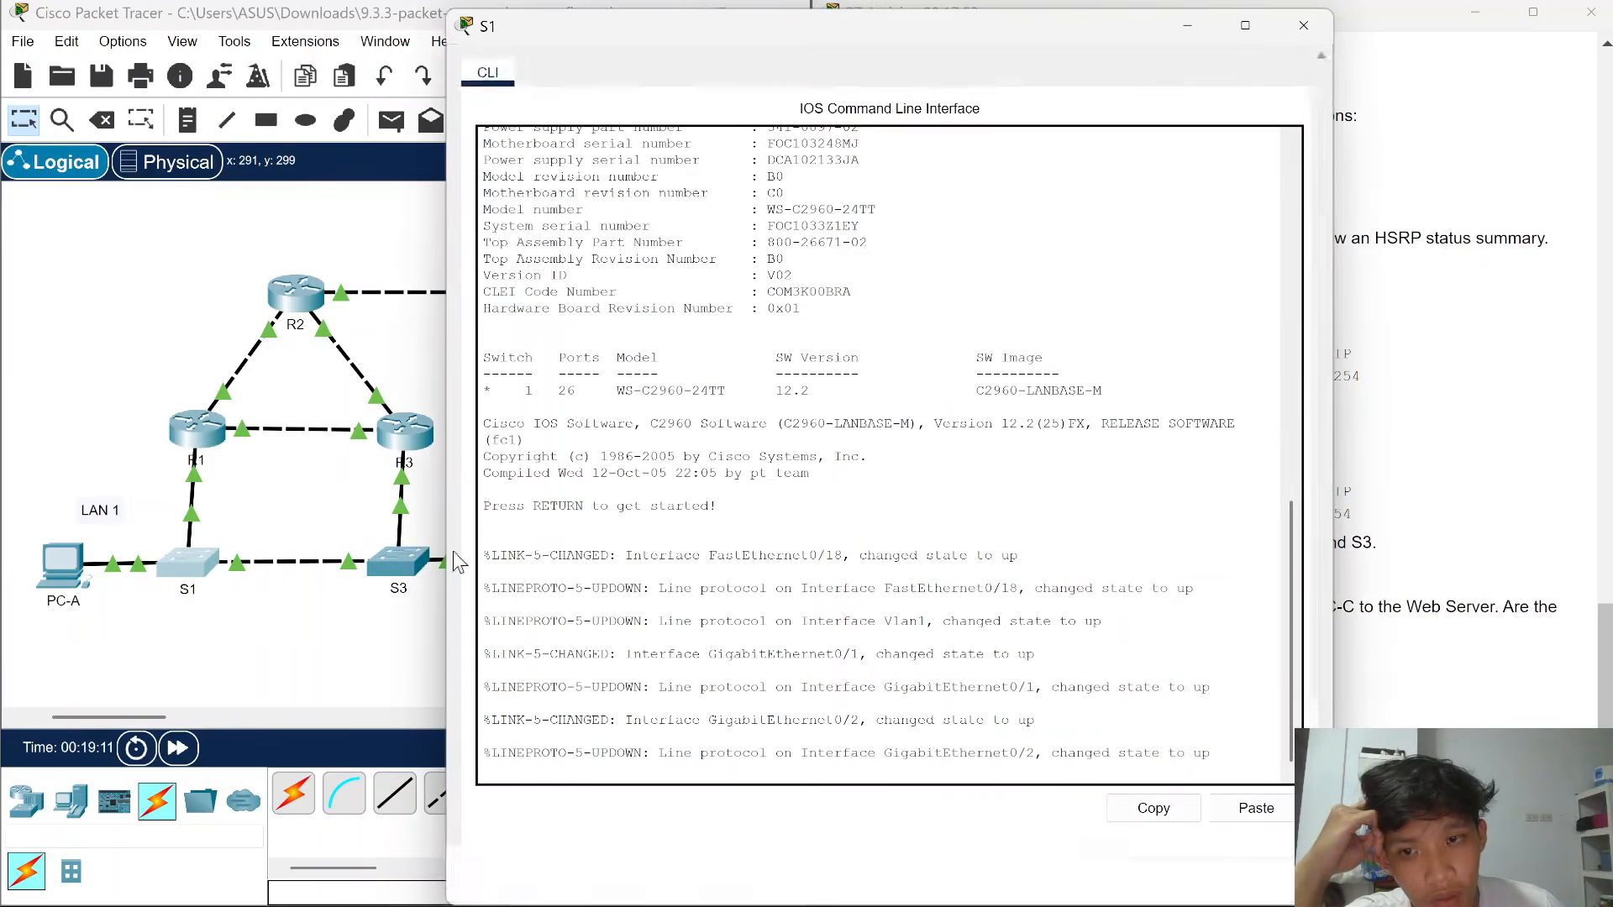
{"action": "key", "text": "Return"}
{"action": "key", "text": "Return"}
{"action": "type", "text": "en"}
{"action": "key", "text": "Tab"}
{"action": "key", "text": "Return"}
{"action": "key", "text": "Return"}
{"action": "key", "text": "Return"}
{"action": "key", "text": "Return"}
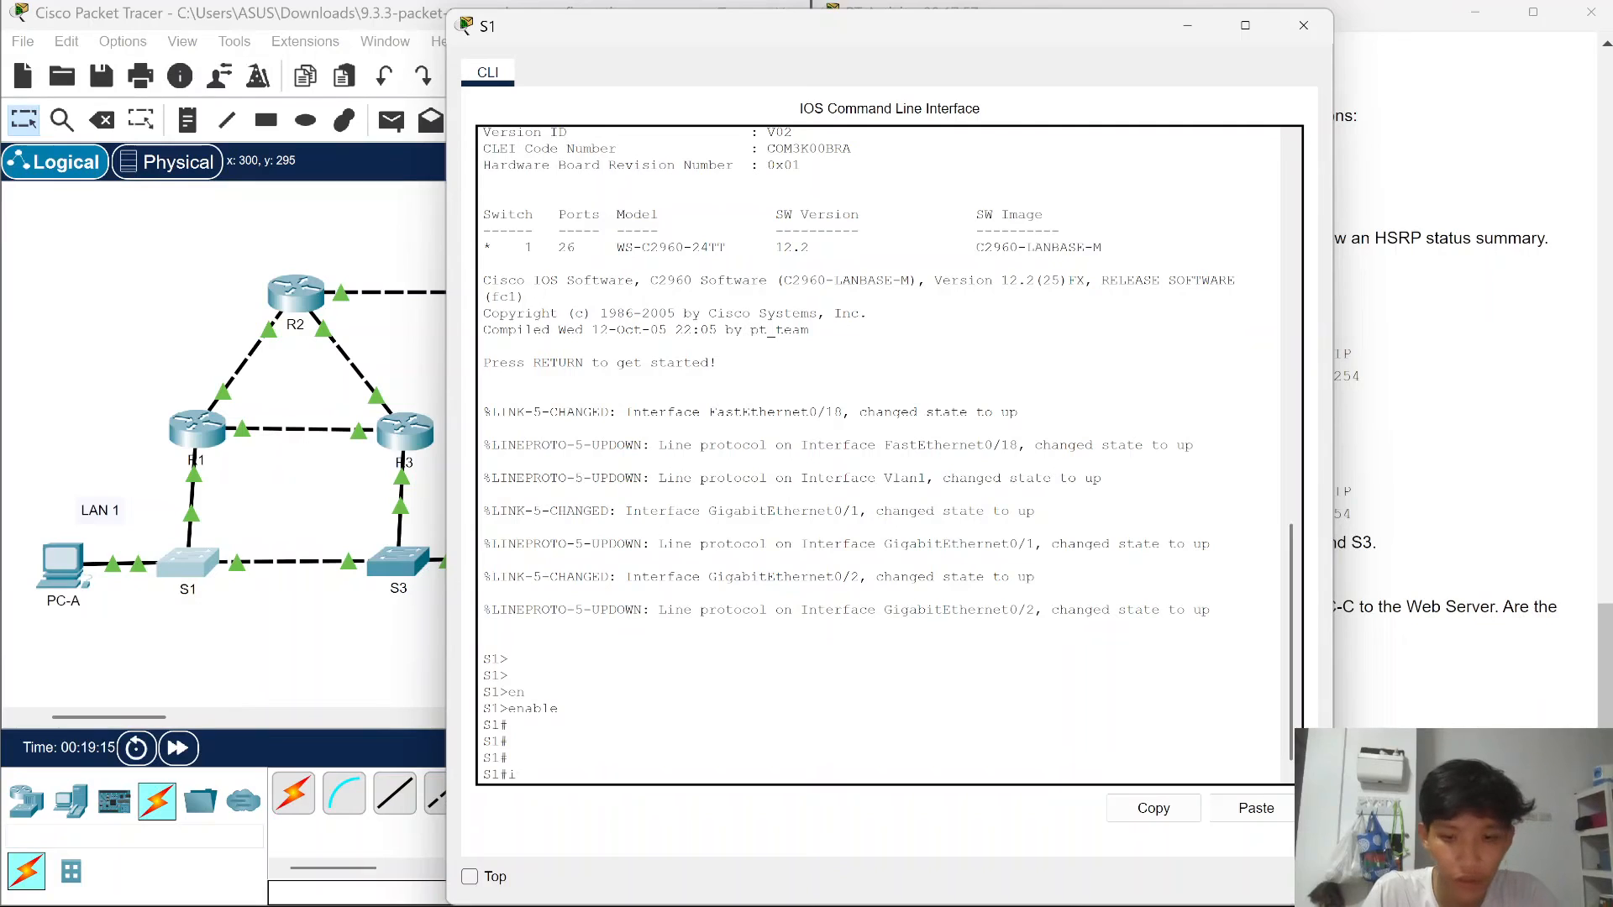
- Enter global configuration mode on S1 with configure, accepting the default terminal option
{"action": "type", "text": "con"}
{"action": "key", "text": "Tab"}
{"action": "type", "text": "f"}
{"action": "key", "text": "Tab"}
{"action": "key", "text": "Return"}
{"action": "key", "text": "Return"}
{"action": "key", "text": "Return"}
{"action": "key", "text": "Return"}
- Begin an ip default-gateway command on S1 with the address part 192.168
{"action": "type", "text": "ip de"}
{"action": "key", "text": "Tab"}
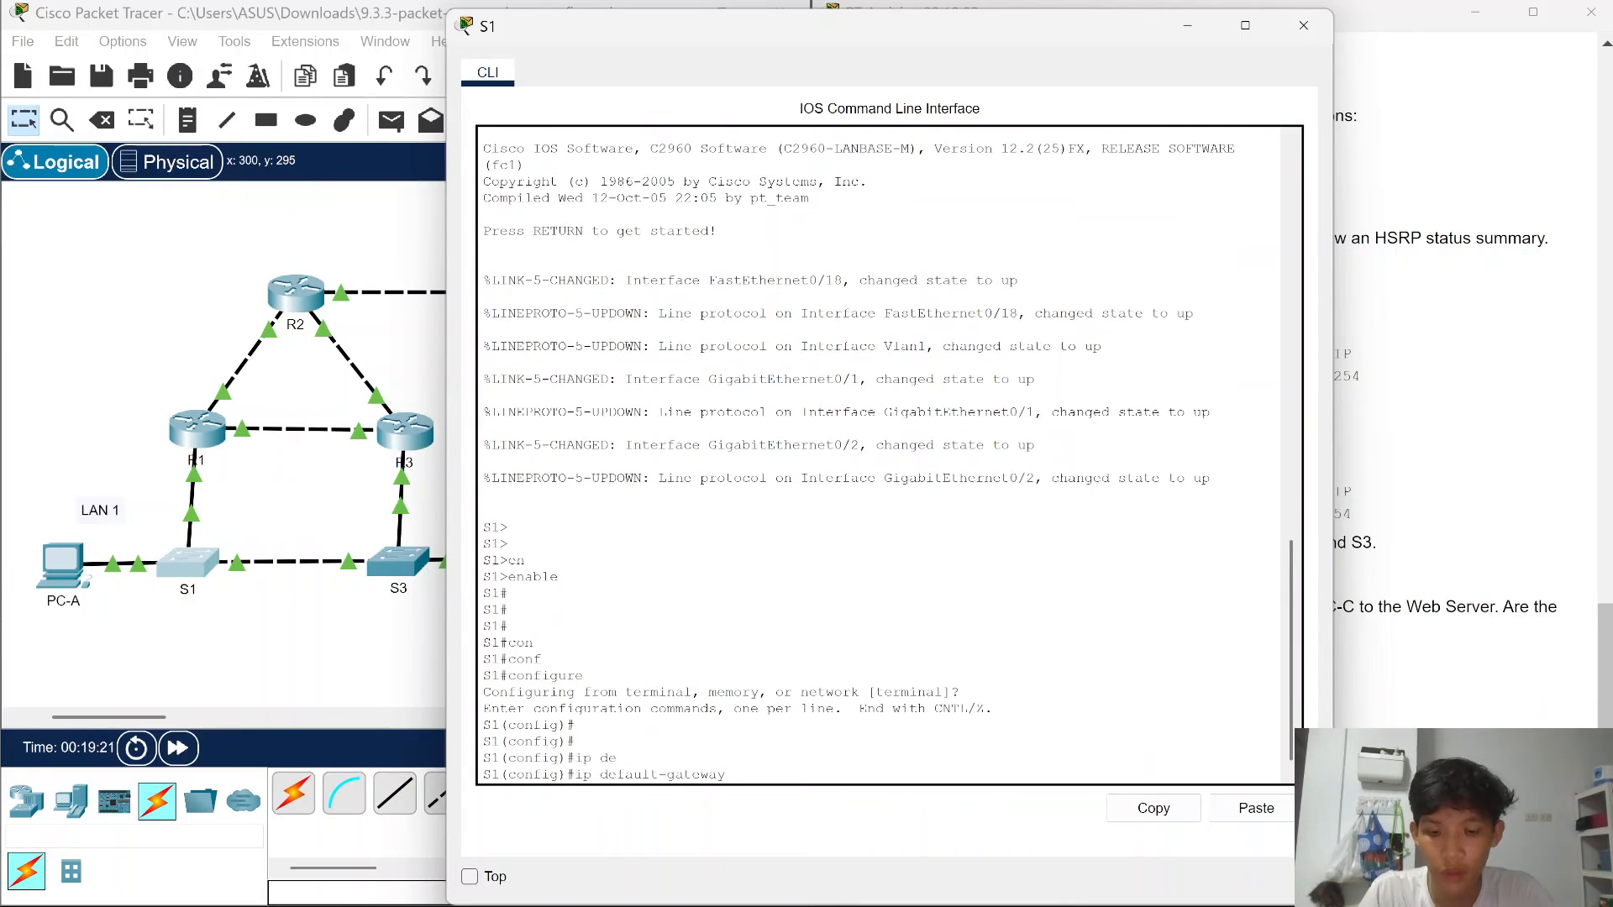
{"action": "type", "text": "192.168"}
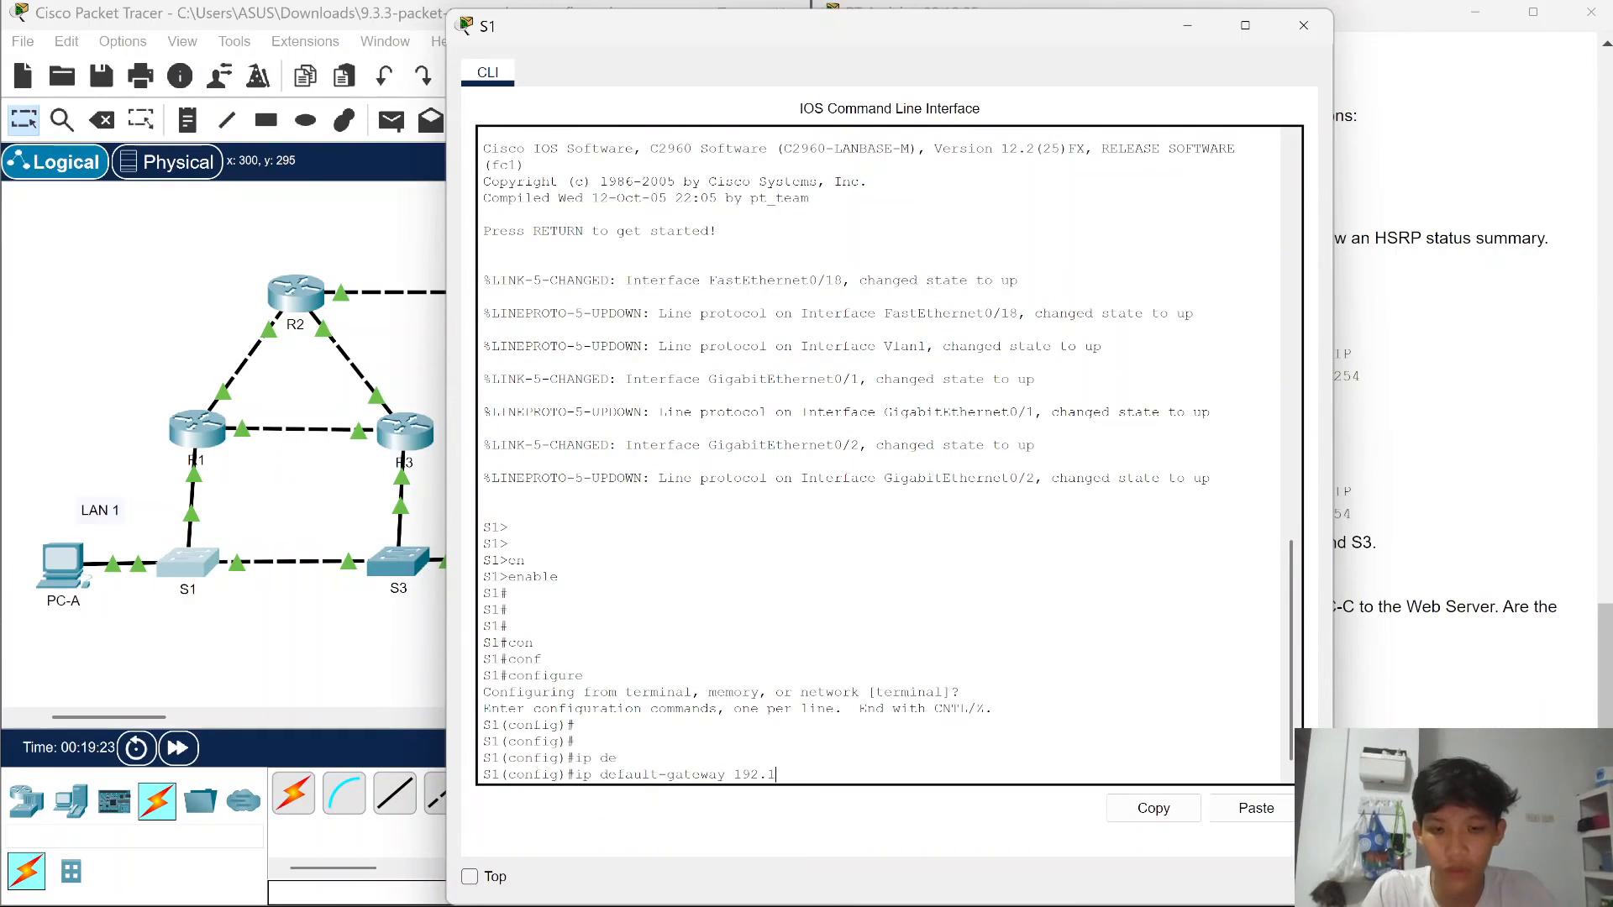
- Look up the HSRP virtual gateway address in the activity's addressing table and sample HSRP outputs
{"action": "left_click_drag", "start_coordinate": [1075, 48], "coordinate": [577, 121]}
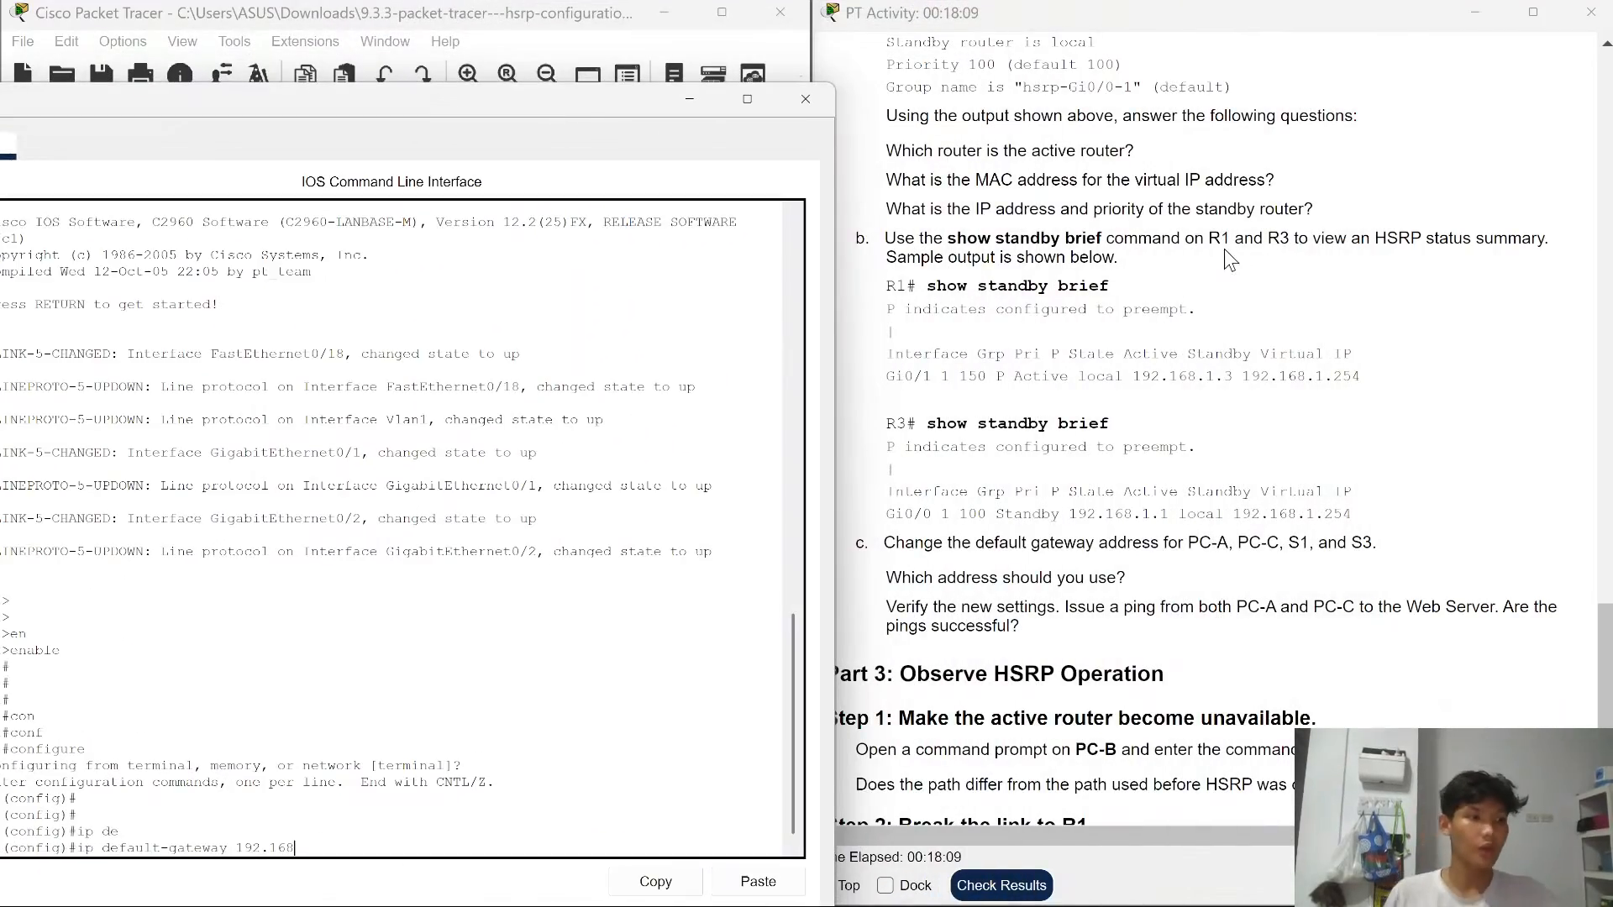
{"action": "scroll", "coordinate": [1228, 259], "scroll_direction": "up", "scroll_amount": 15}
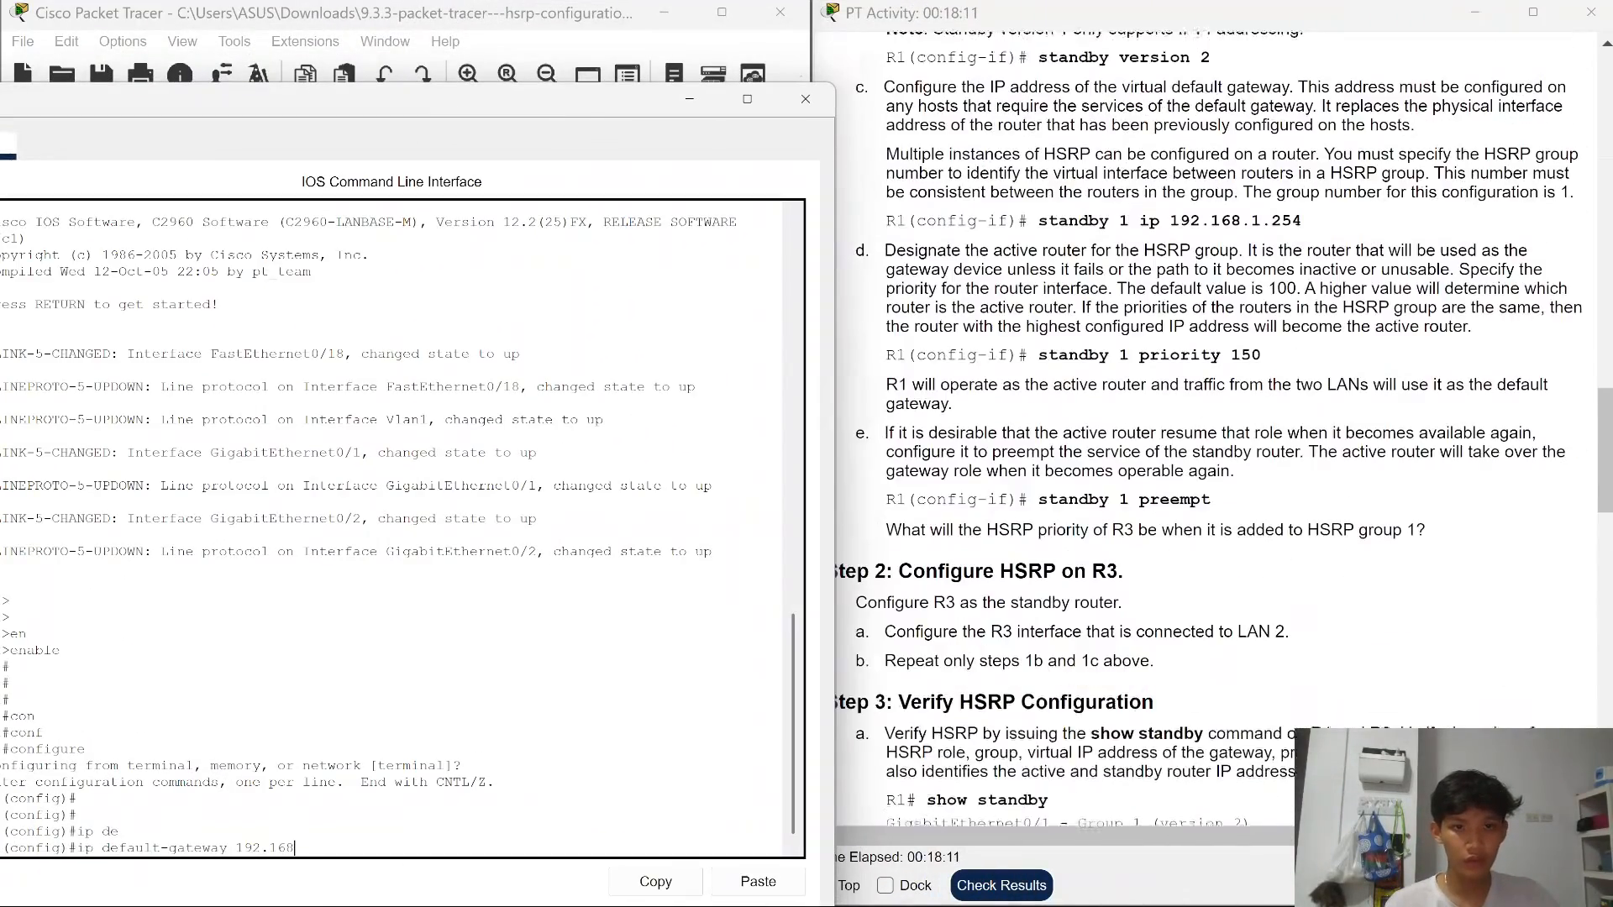
{"action": "scroll", "coordinate": [1273, 250], "scroll_direction": "up", "scroll_amount": 12}
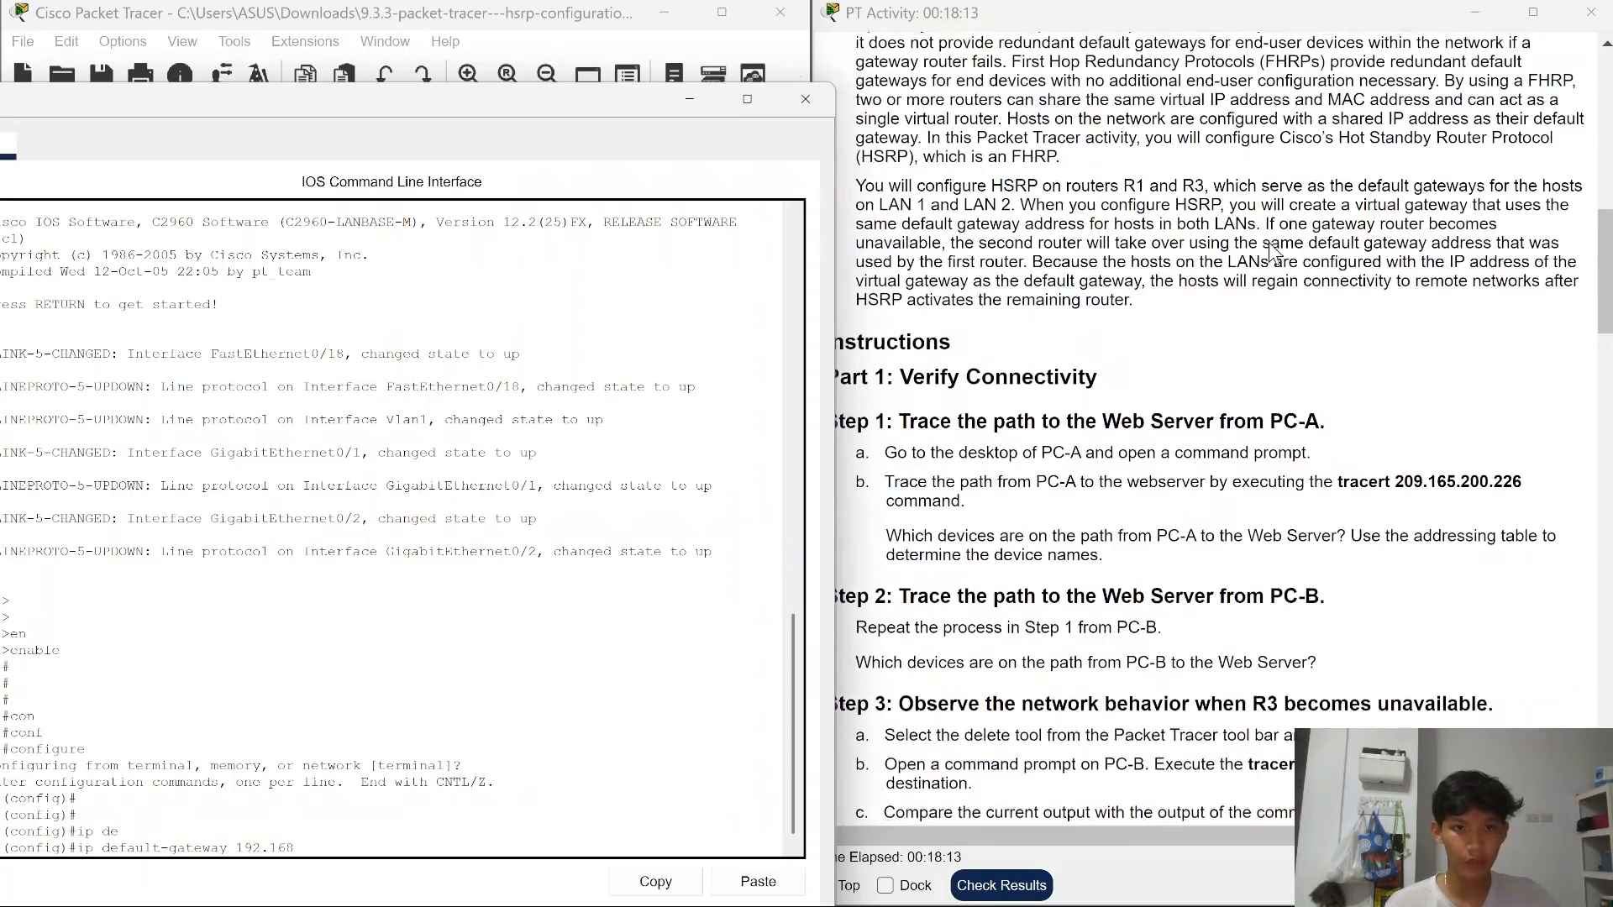
{"action": "scroll", "coordinate": [1272, 250], "scroll_direction": "up", "scroll_amount": 6}
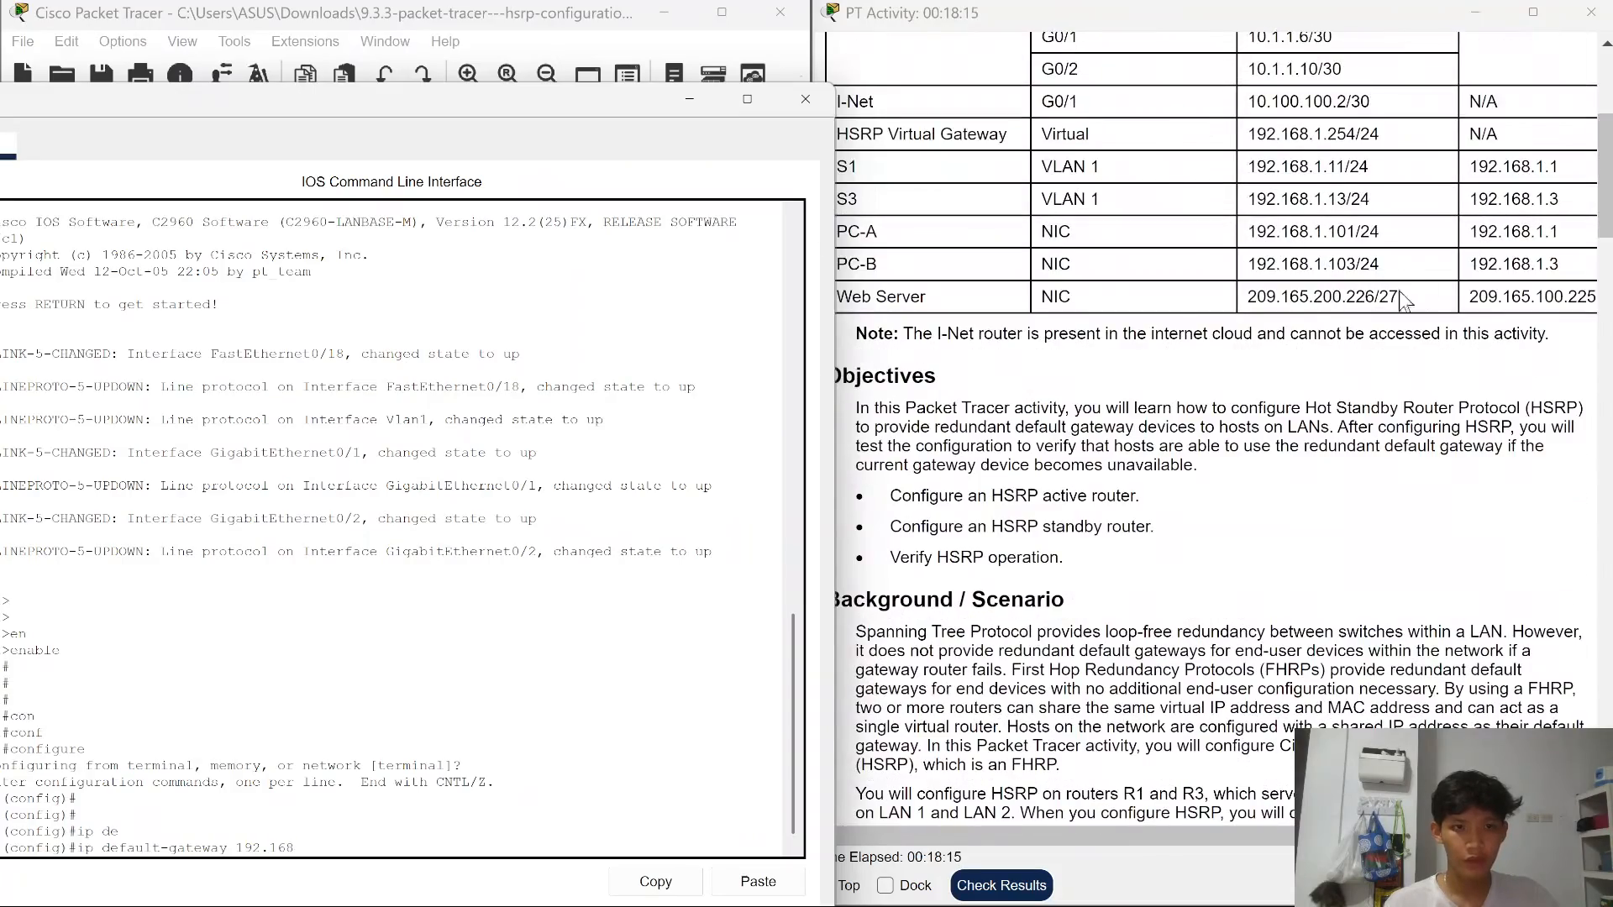
{"action": "scroll", "coordinate": [1058, 172], "scroll_direction": "down", "scroll_amount": 3}
{"action": "scroll", "coordinate": [1079, 168], "scroll_direction": "up", "scroll_amount": 3}
{"action": "scroll", "coordinate": [1079, 168], "scroll_direction": "down", "scroll_amount": 20}
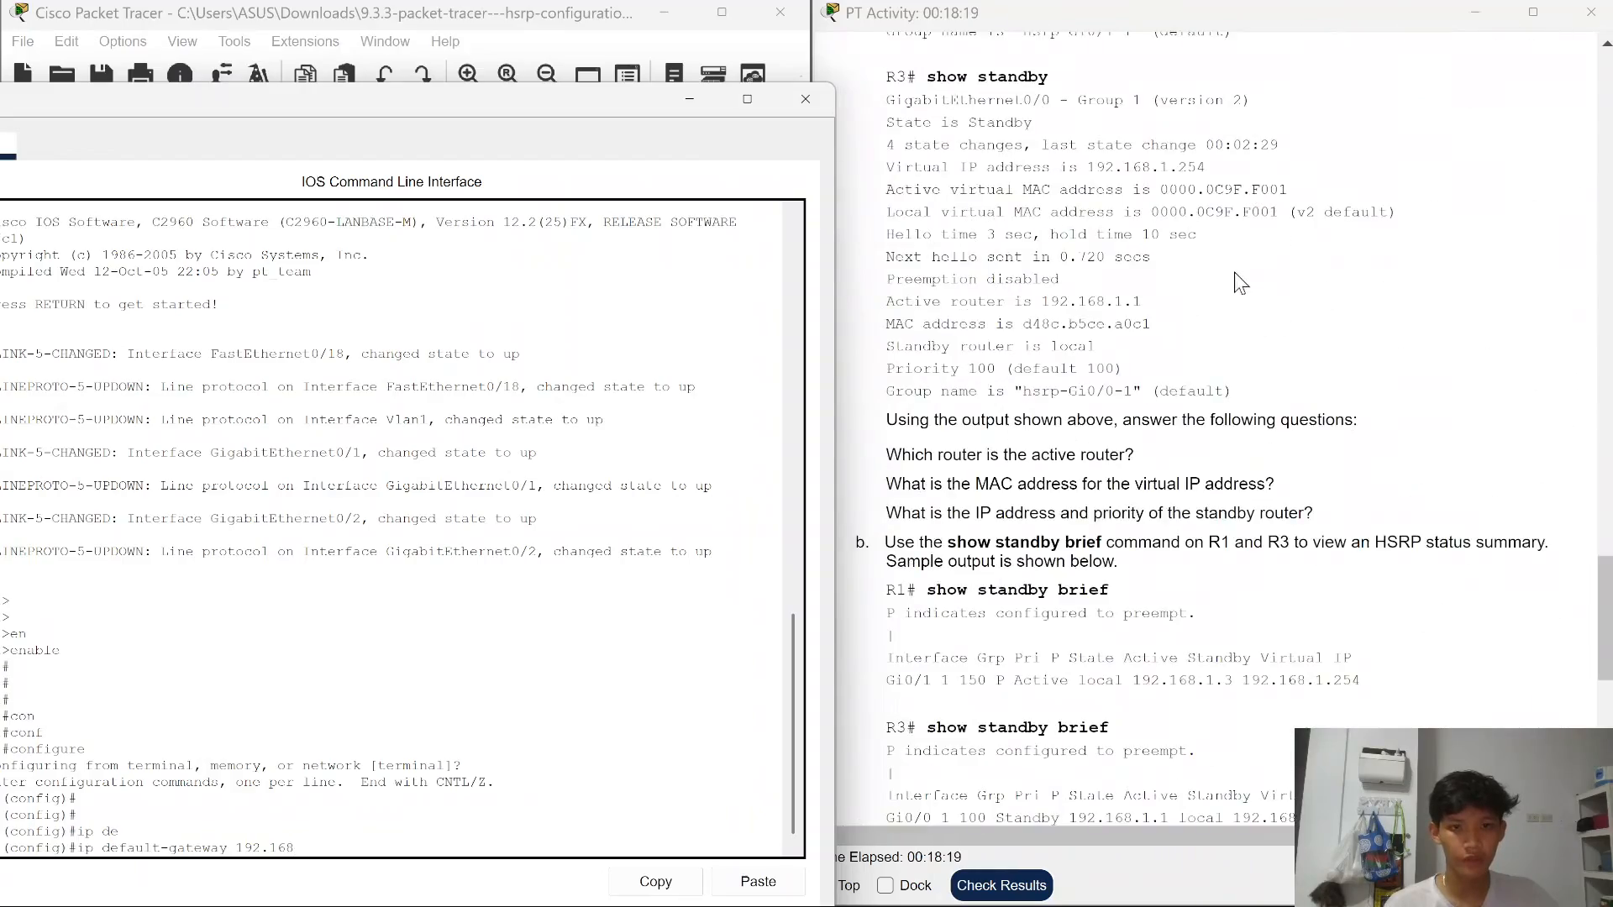
{"action": "scroll", "coordinate": [1233, 272], "scroll_direction": "down", "scroll_amount": 4}
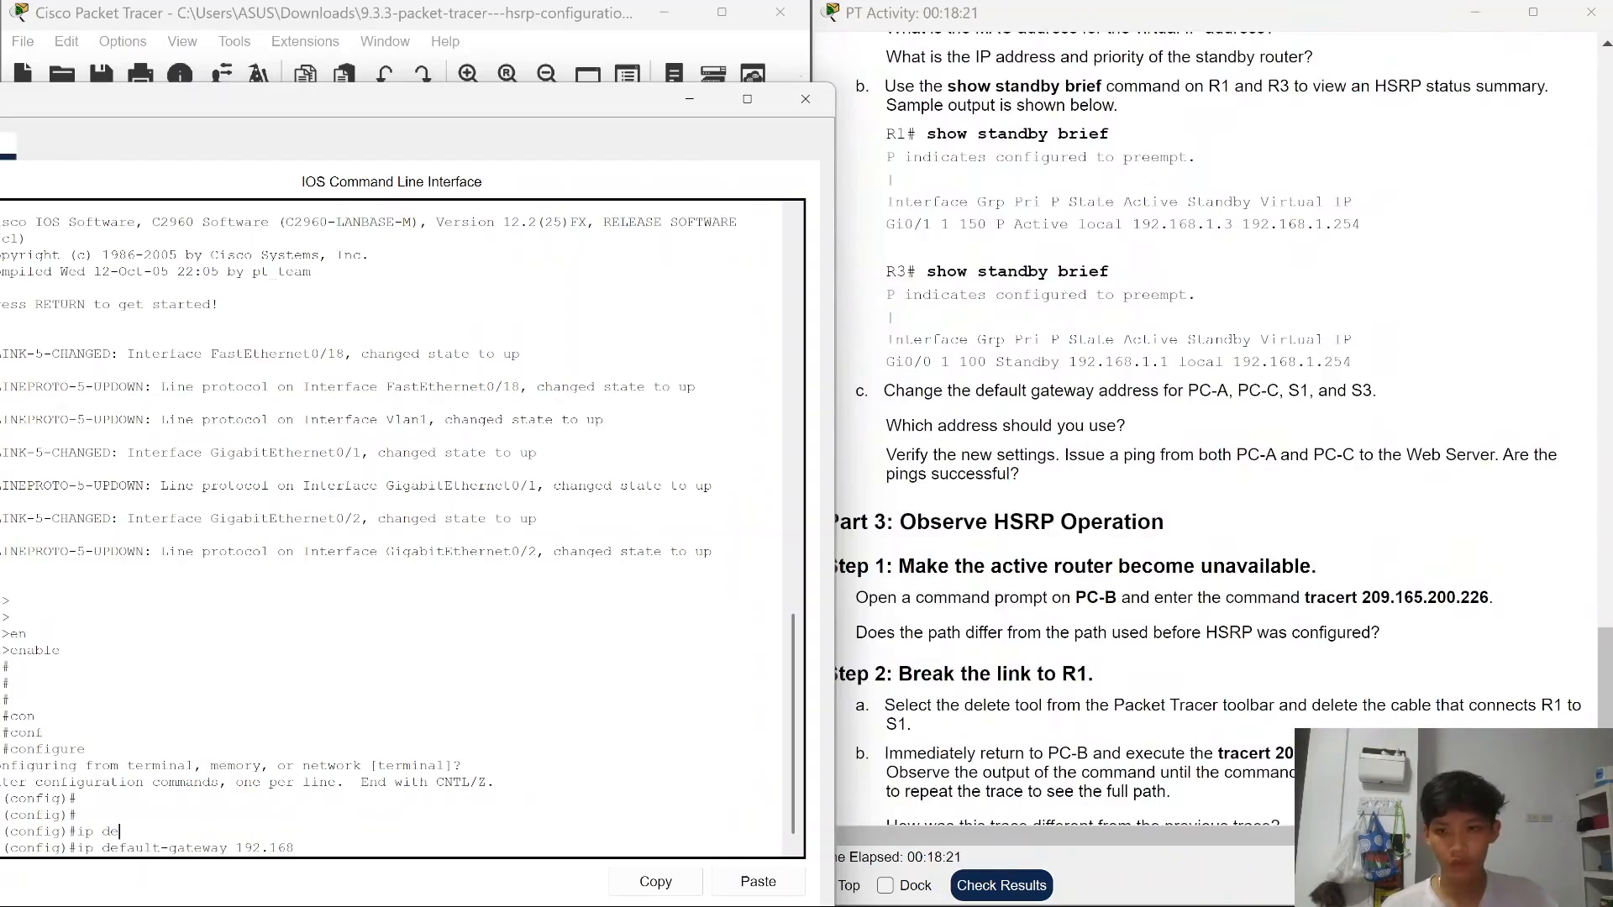
- Complete S1's default gateway command with the address 192.168.1.254, run it and minimize the S1 window
{"action": "left_click_drag", "start_coordinate": [498, 104], "coordinate": [584, 46]}
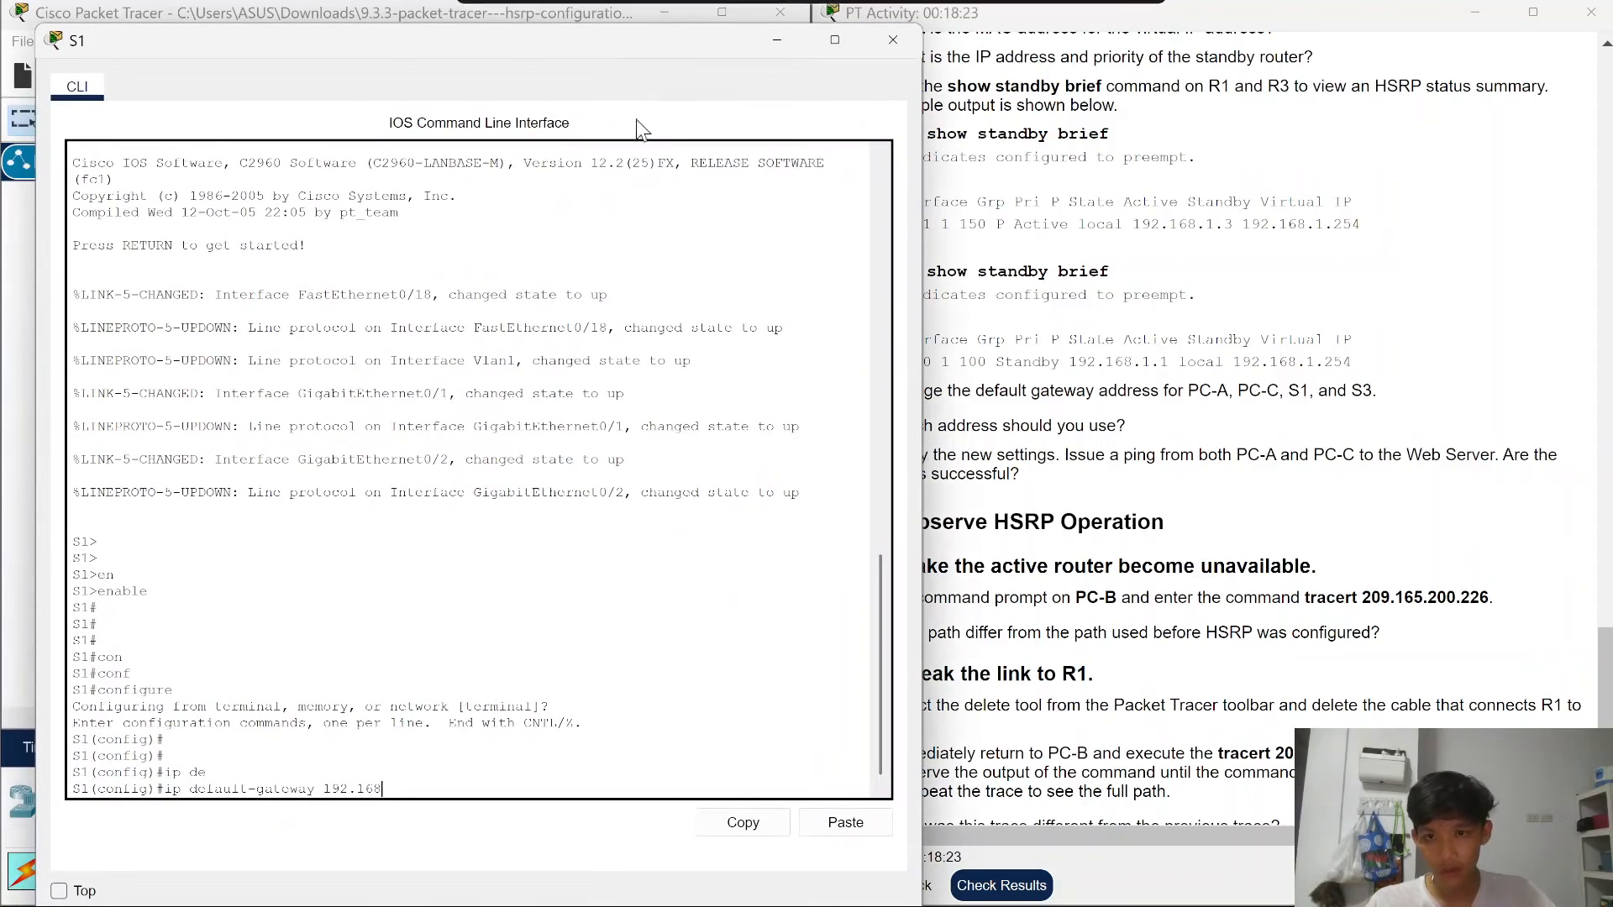
{"action": "type", "text": ".168."}
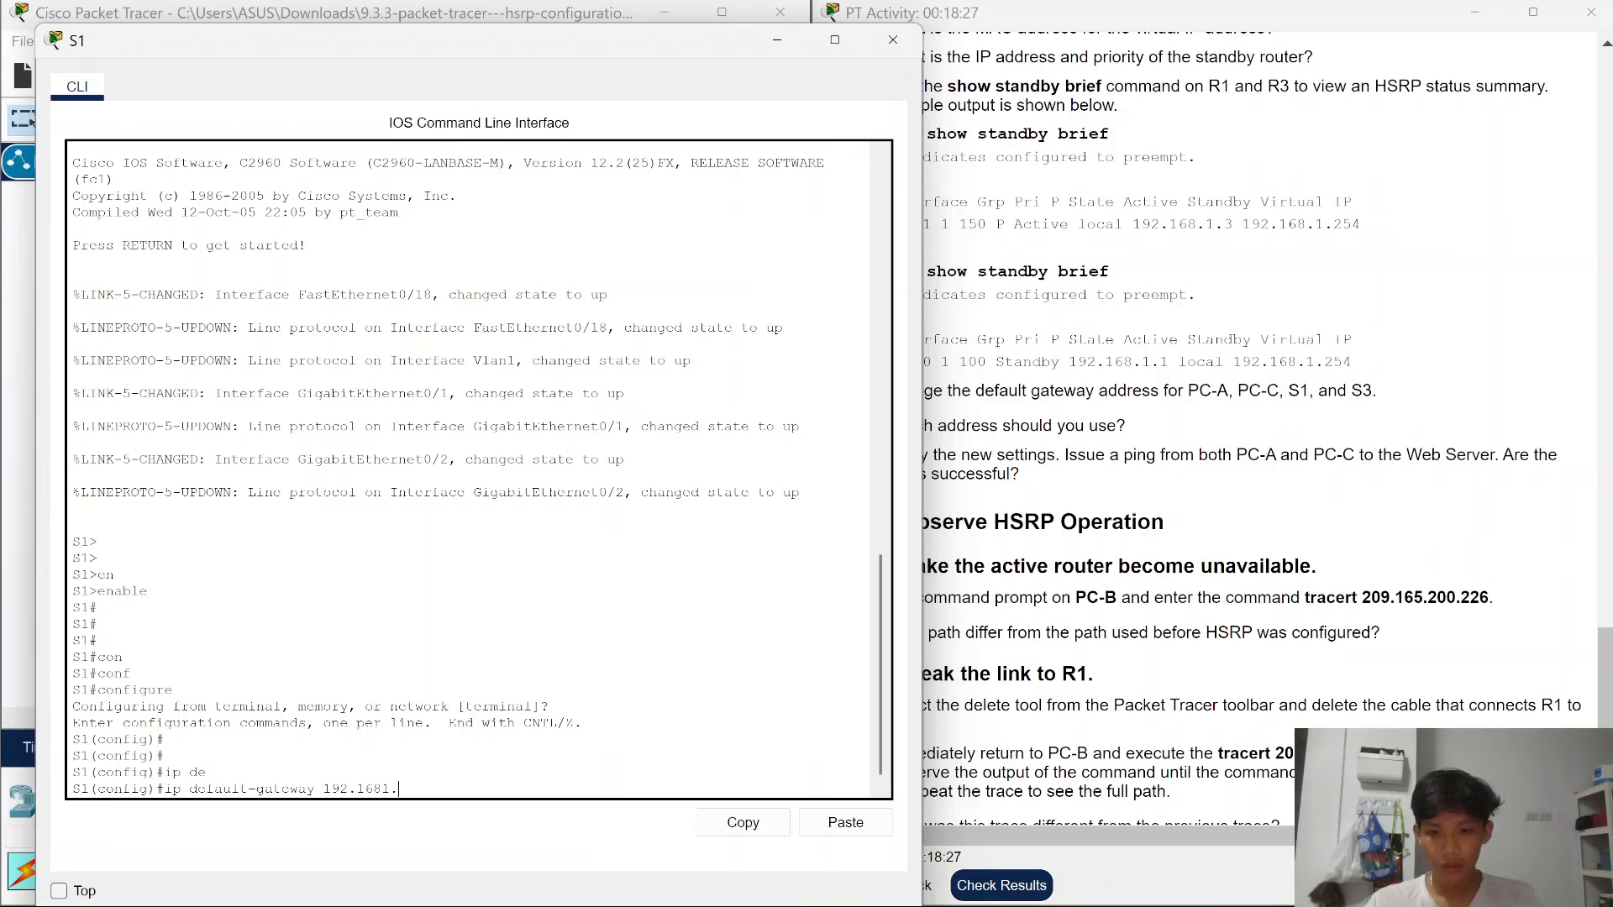
{"action": "type", "text": "1"}
{"action": "key", "text": "Return"}
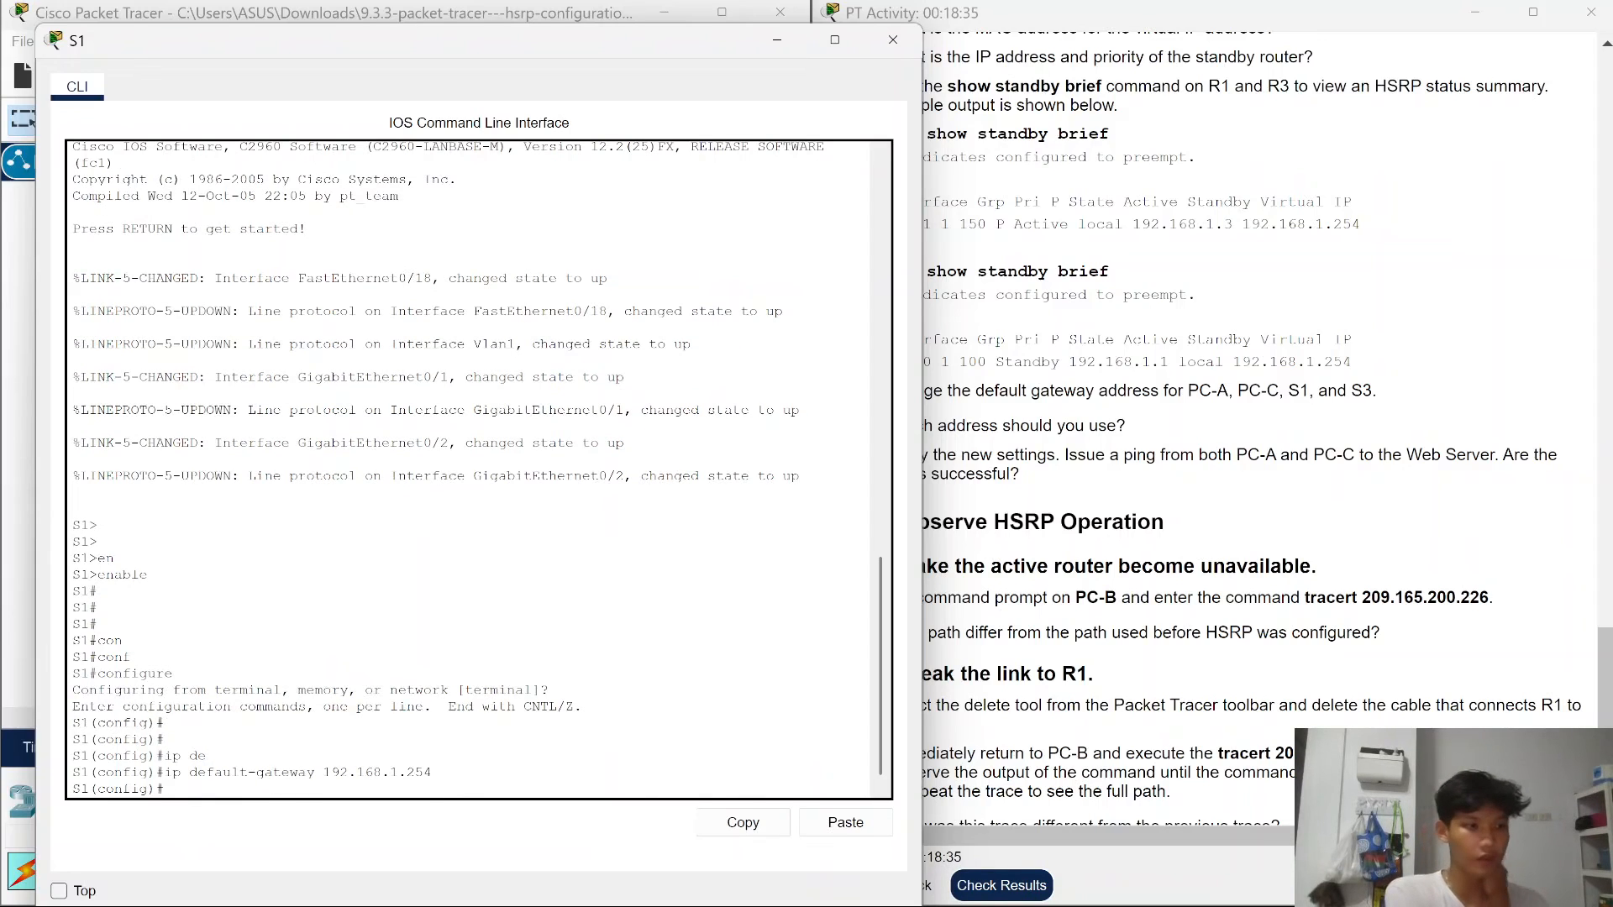
{"action": "left_click", "coordinate": [781, 40]}
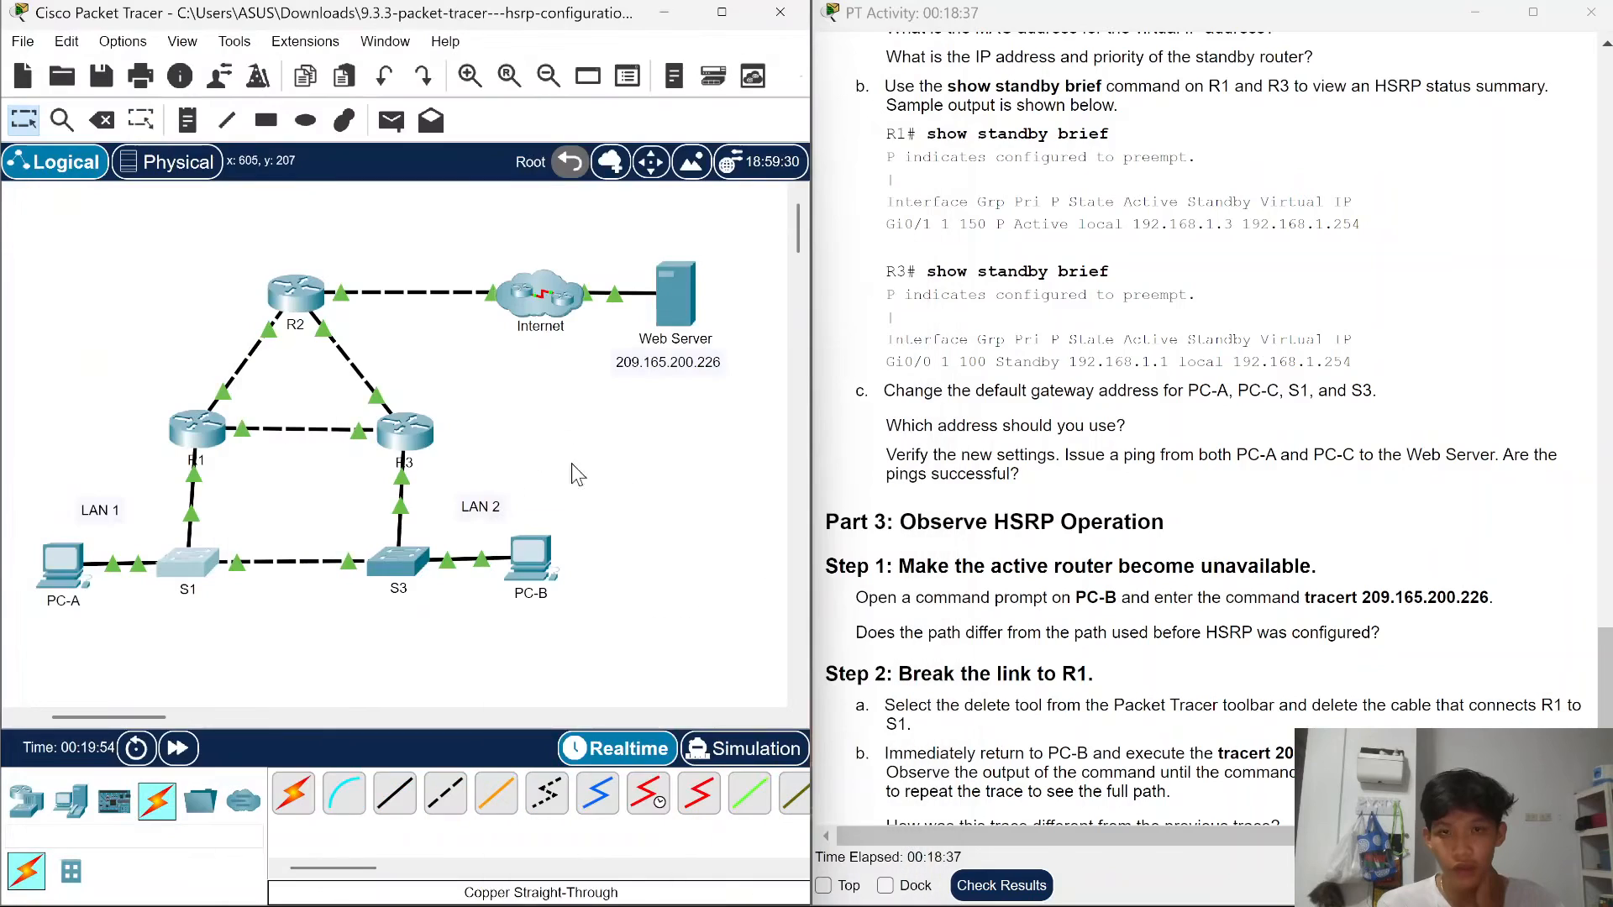
- Open the CLI of switch S3 and enter privileged EXEC mode with enable
{"action": "left_click", "coordinate": [397, 561]}
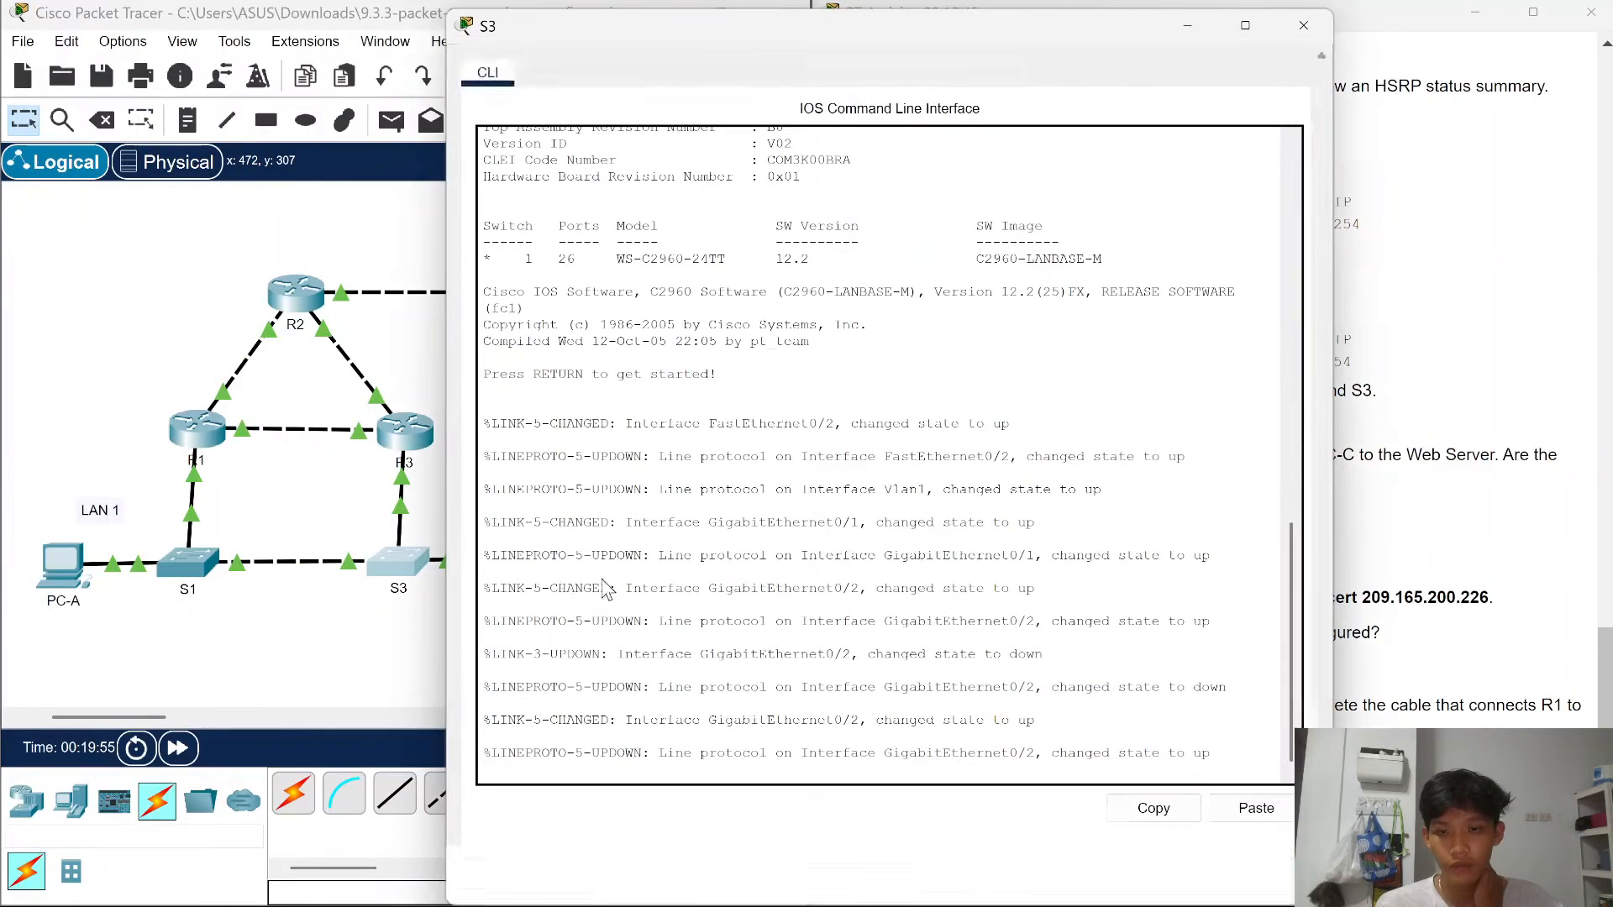
{"action": "key", "text": "Return"}
{"action": "key", "text": "Return"}
{"action": "type", "text": "en"}
{"action": "key", "text": "Tab"}
{"action": "key", "text": "Return"}
{"action": "key", "text": "Return"}
{"action": "key", "text": "Return"}
- Enter global configuration mode on S3 with configure terminal
{"action": "type", "text": "conf"}
{"action": "key", "text": "Tab"}
{"action": "type", "text": "t"}
{"action": "key", "text": "Tab"}
{"action": "key", "text": "Return"}
{"action": "key", "text": "Return"}
{"action": "key", "text": "Return"}
{"action": "key", "text": "Return"}
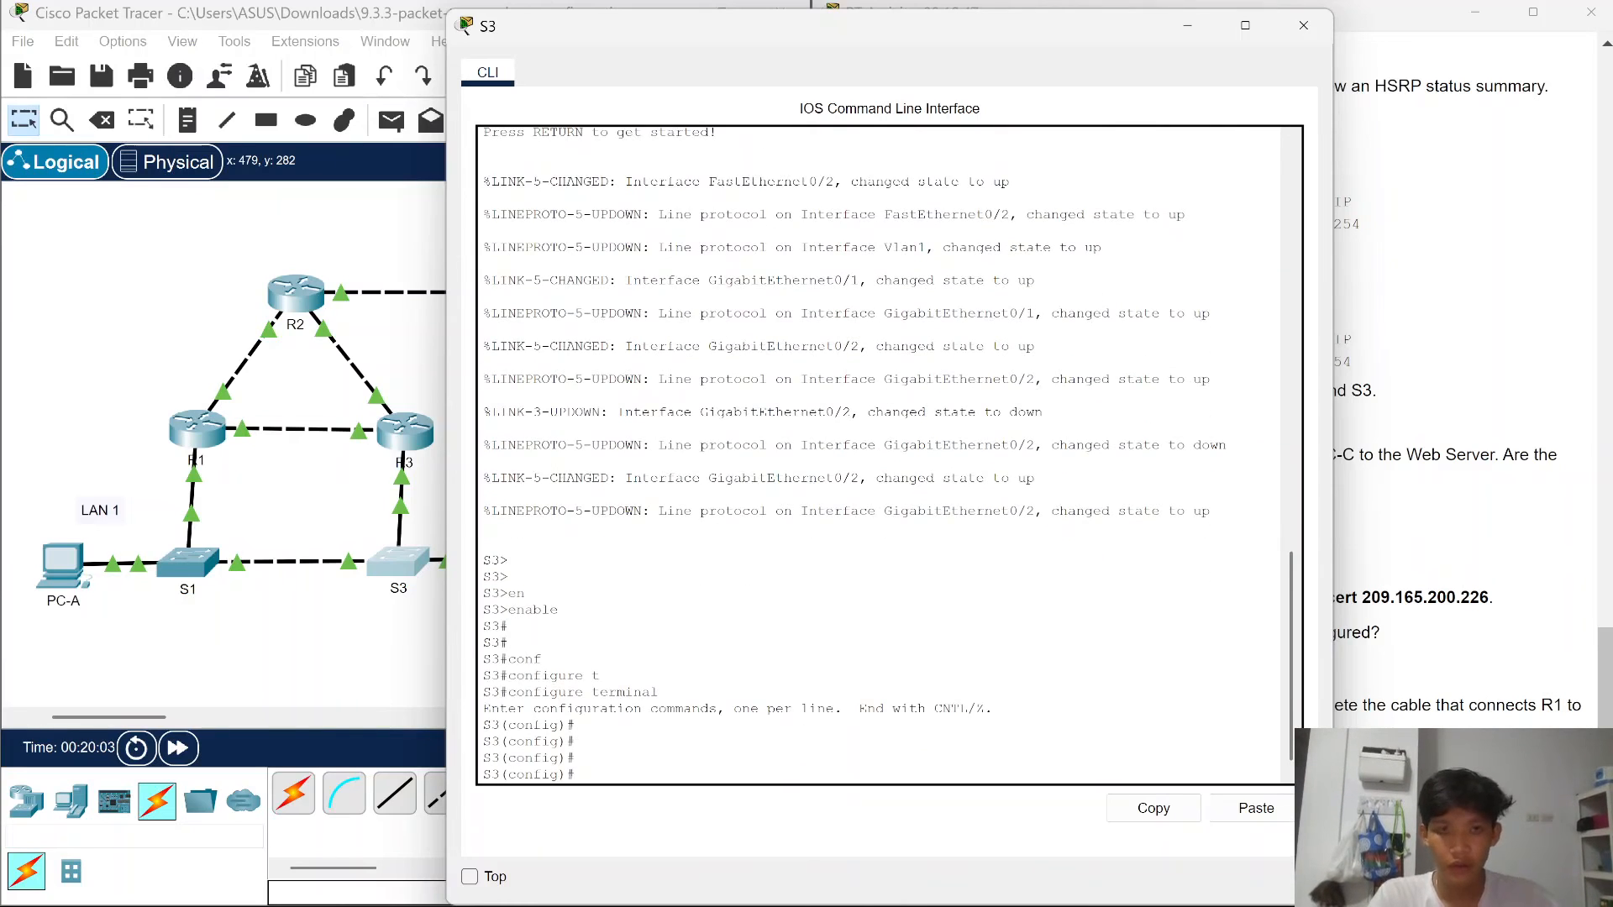
- Set S3's default gateway to 192.168.1.254 with ip default-gateway and minimize the S3 window
{"action": "left_click_drag", "start_coordinate": [1003, 37], "coordinate": [707, 33]}
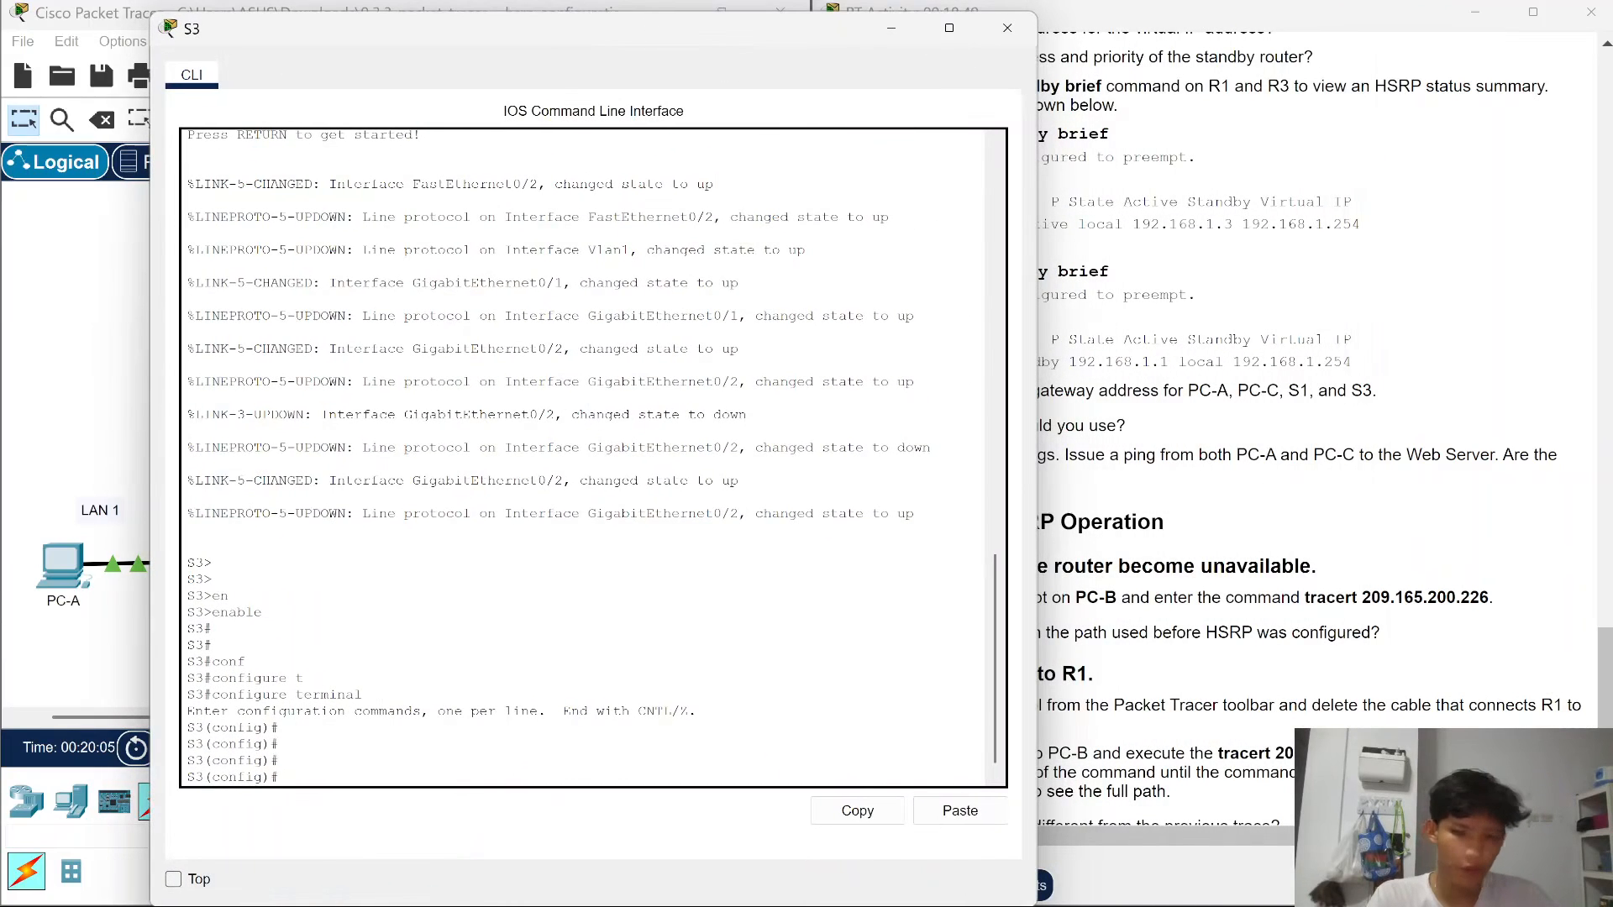
{"action": "type", "text": "ip "}
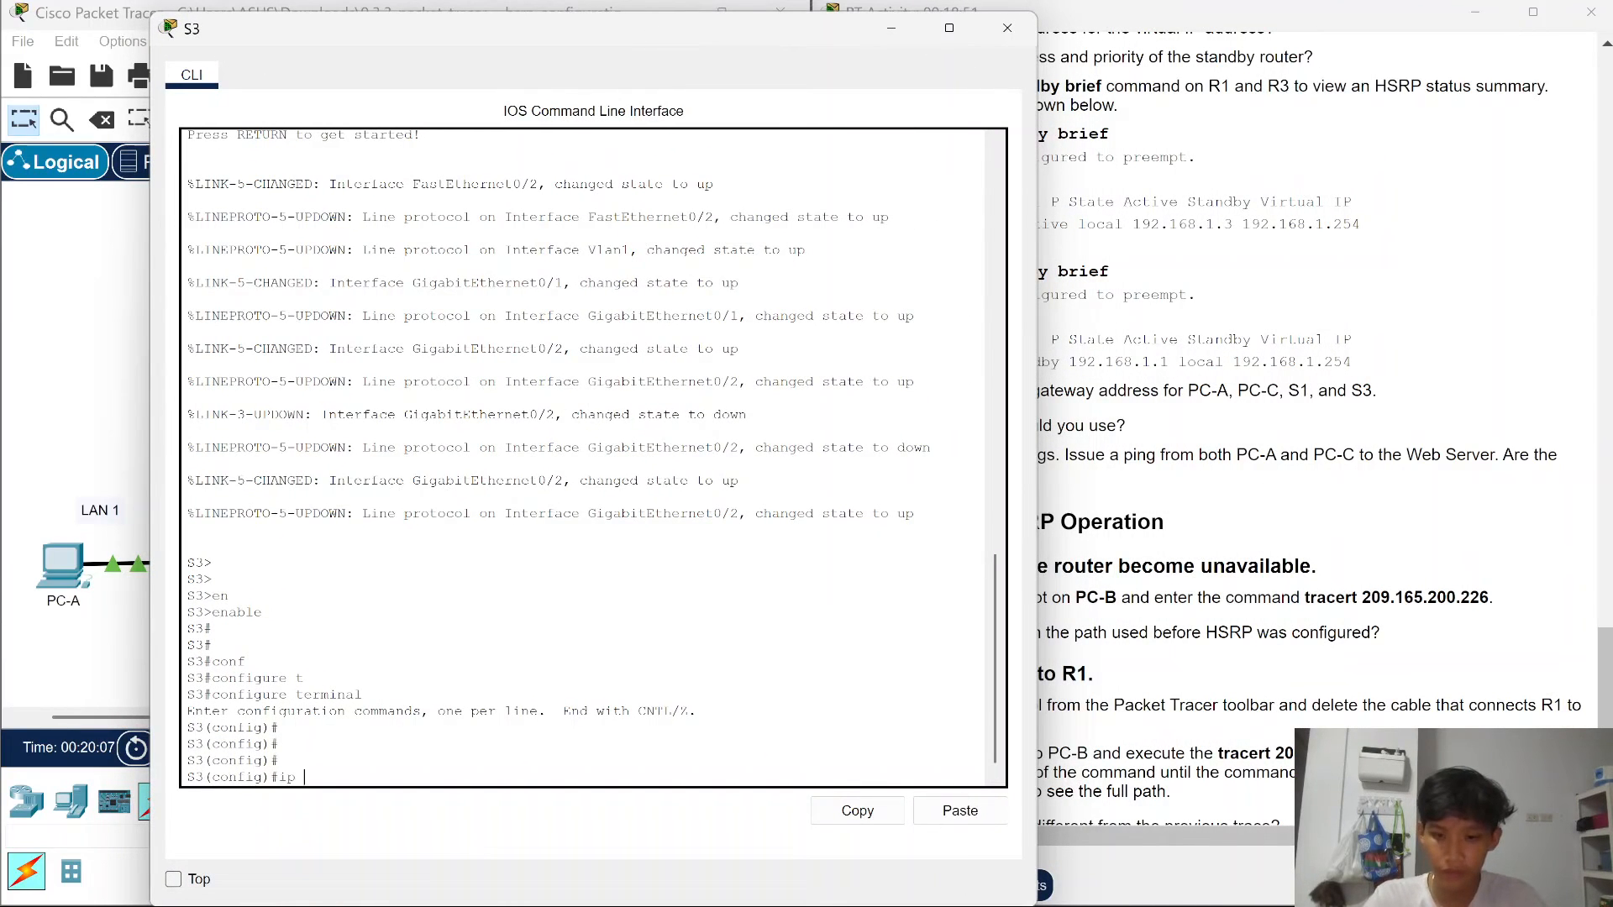
{"action": "type", "text": "de"}
{"action": "key", "text": "Tab"}
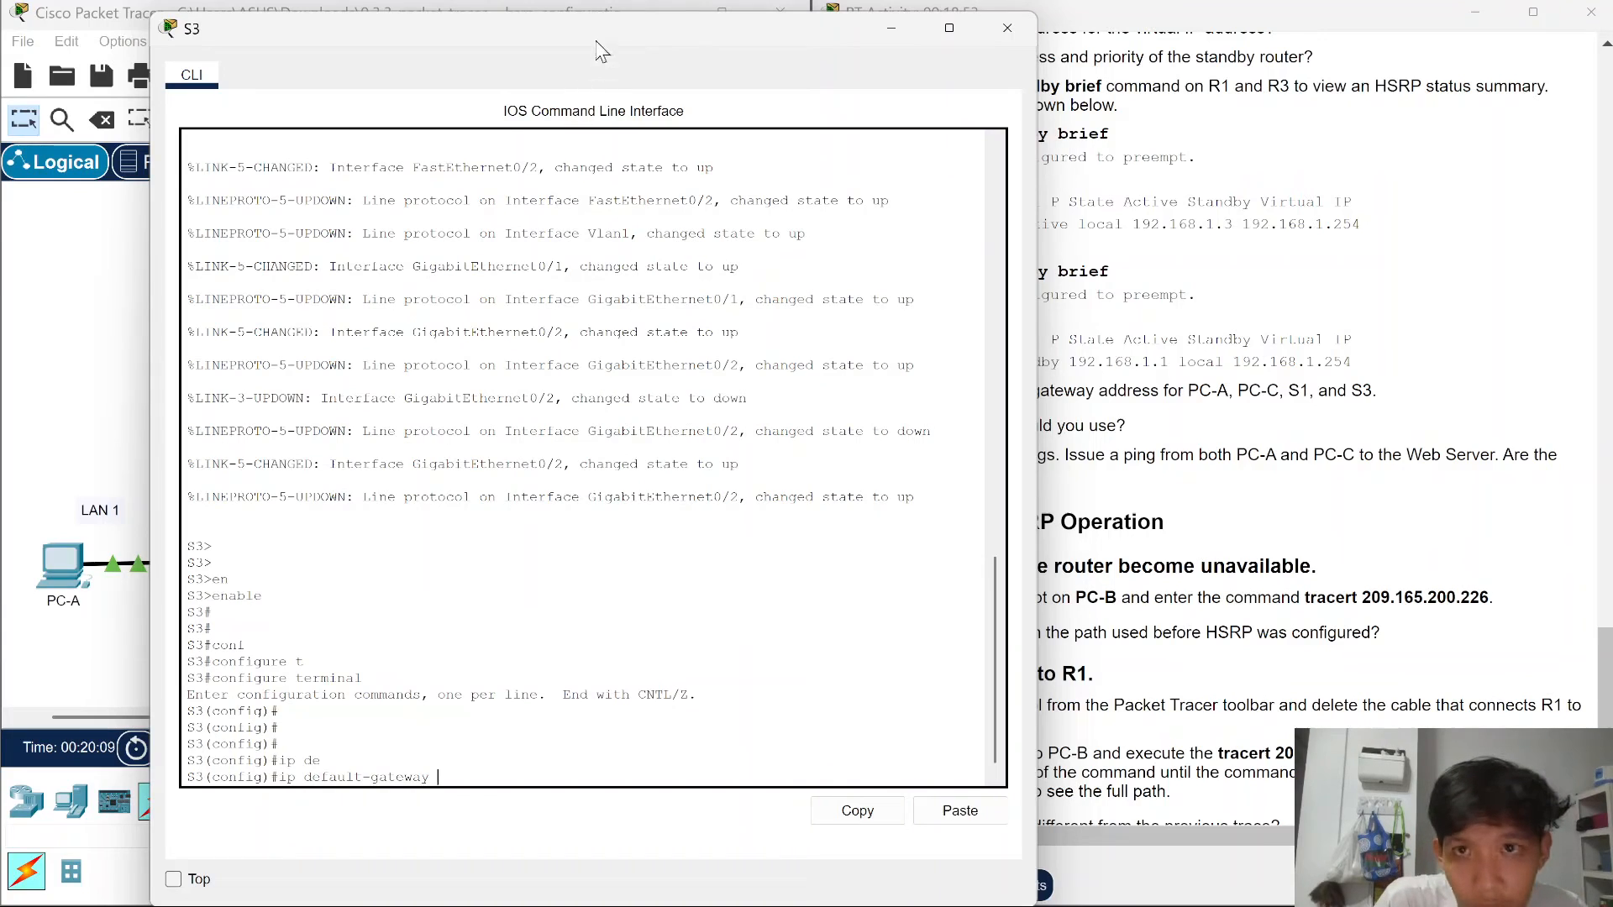
{"action": "left_click_drag", "start_coordinate": [600, 52], "coordinate": [388, 64]}
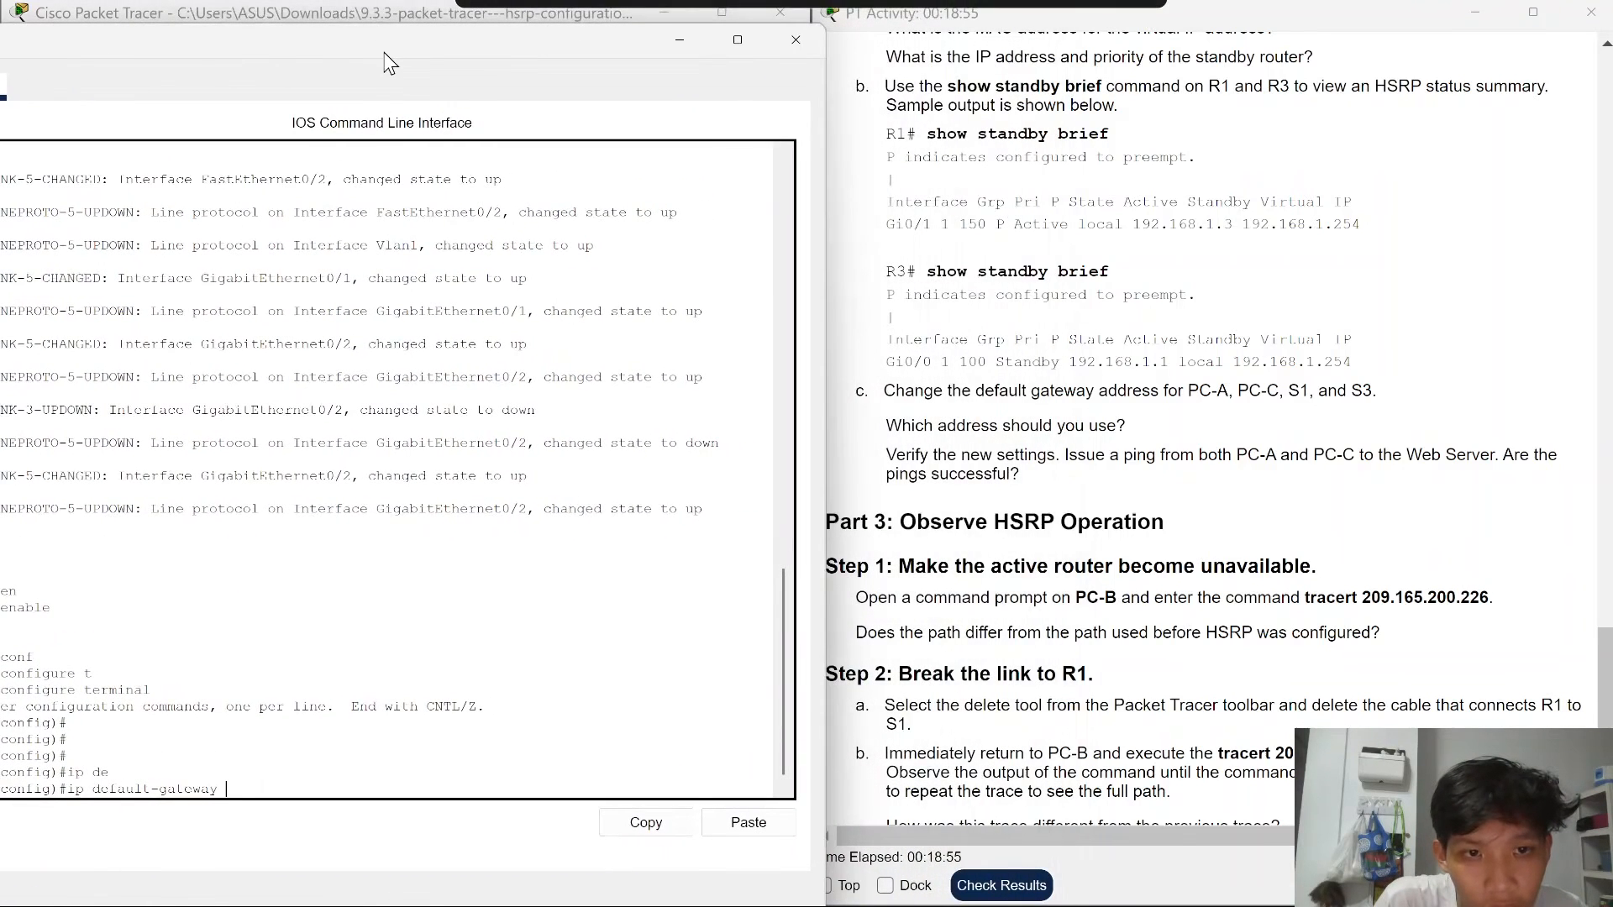
{"action": "left_click_drag", "start_coordinate": [389, 63], "coordinate": [466, 44]}
{"action": "type", "text": "2/"}
{"action": "type", "text": "168"}
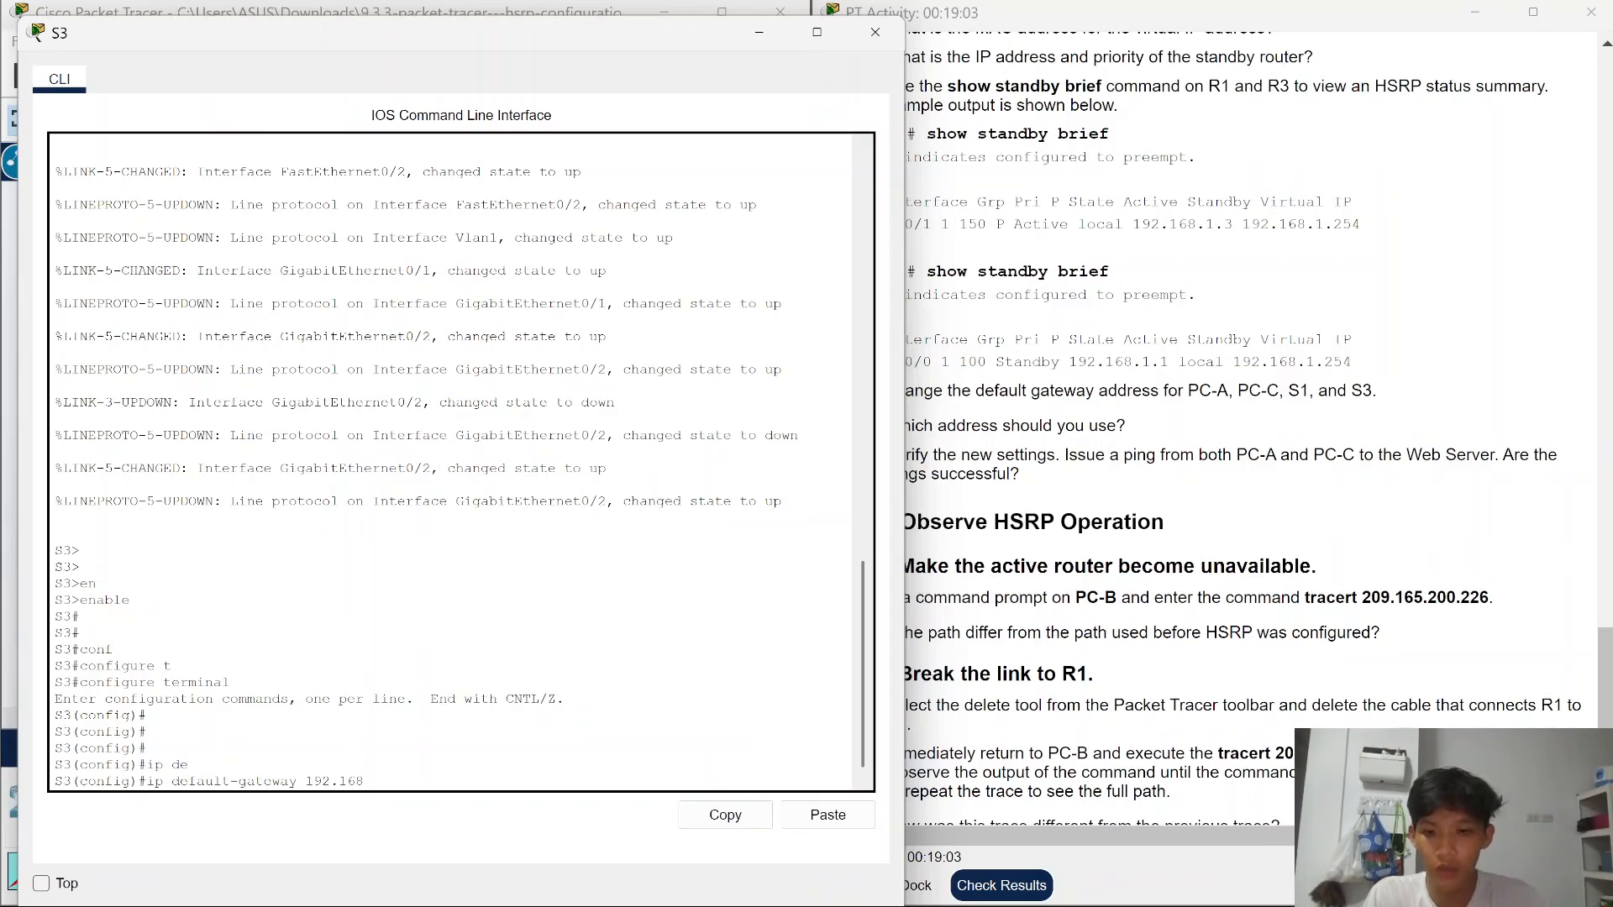
{"action": "type", "text": ".1.25"}
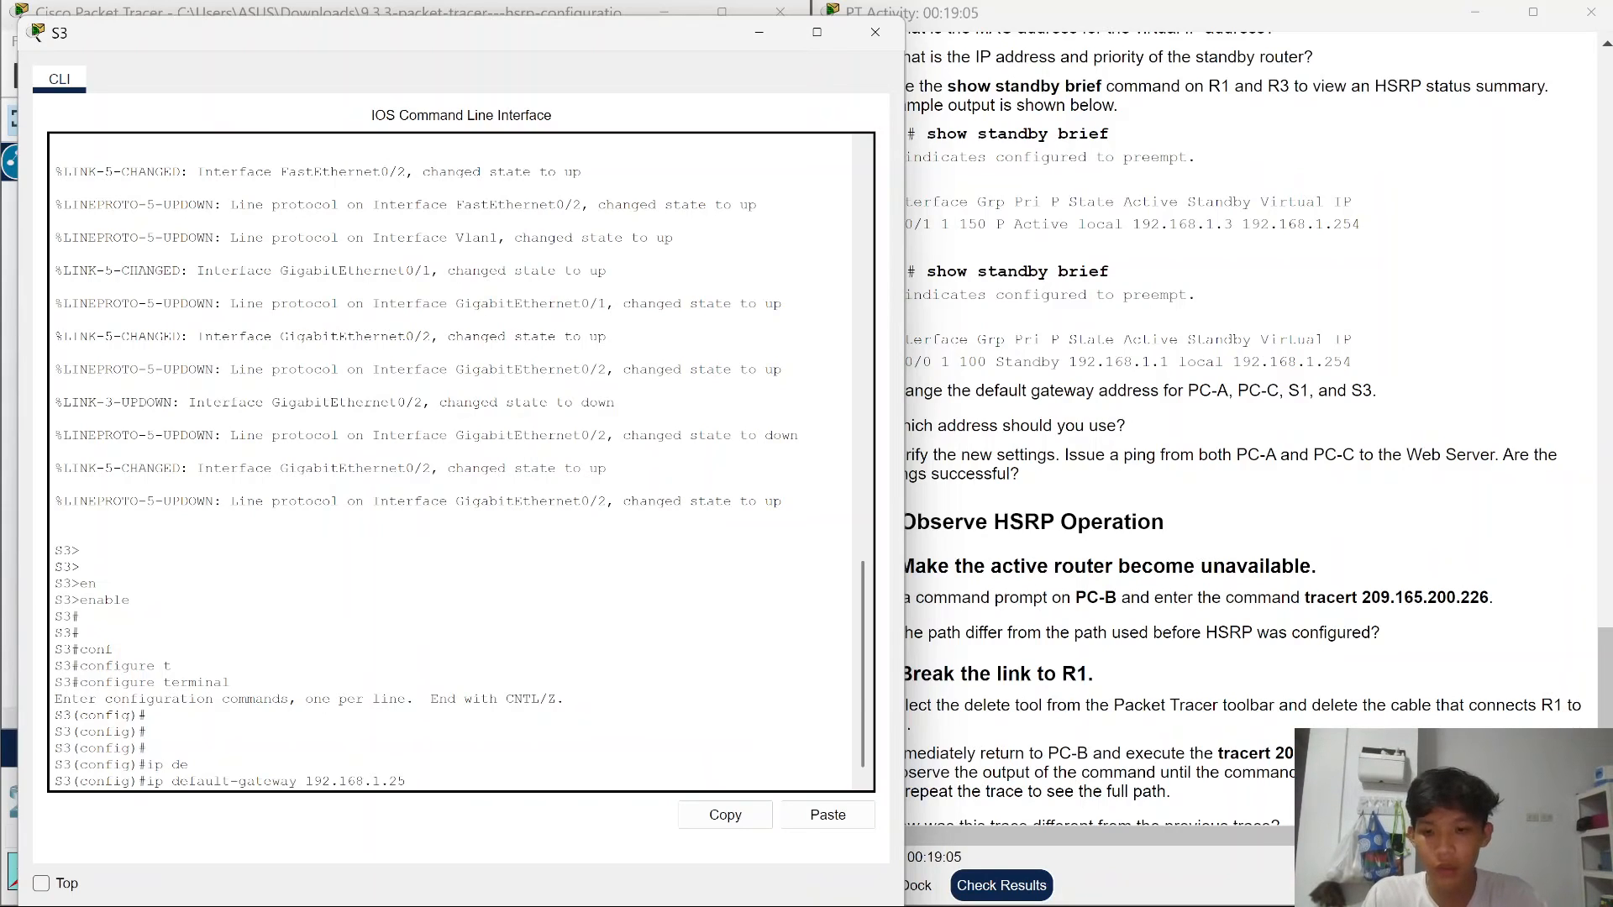
{"action": "type", "text": "4"}
{"action": "key", "text": "Return"}
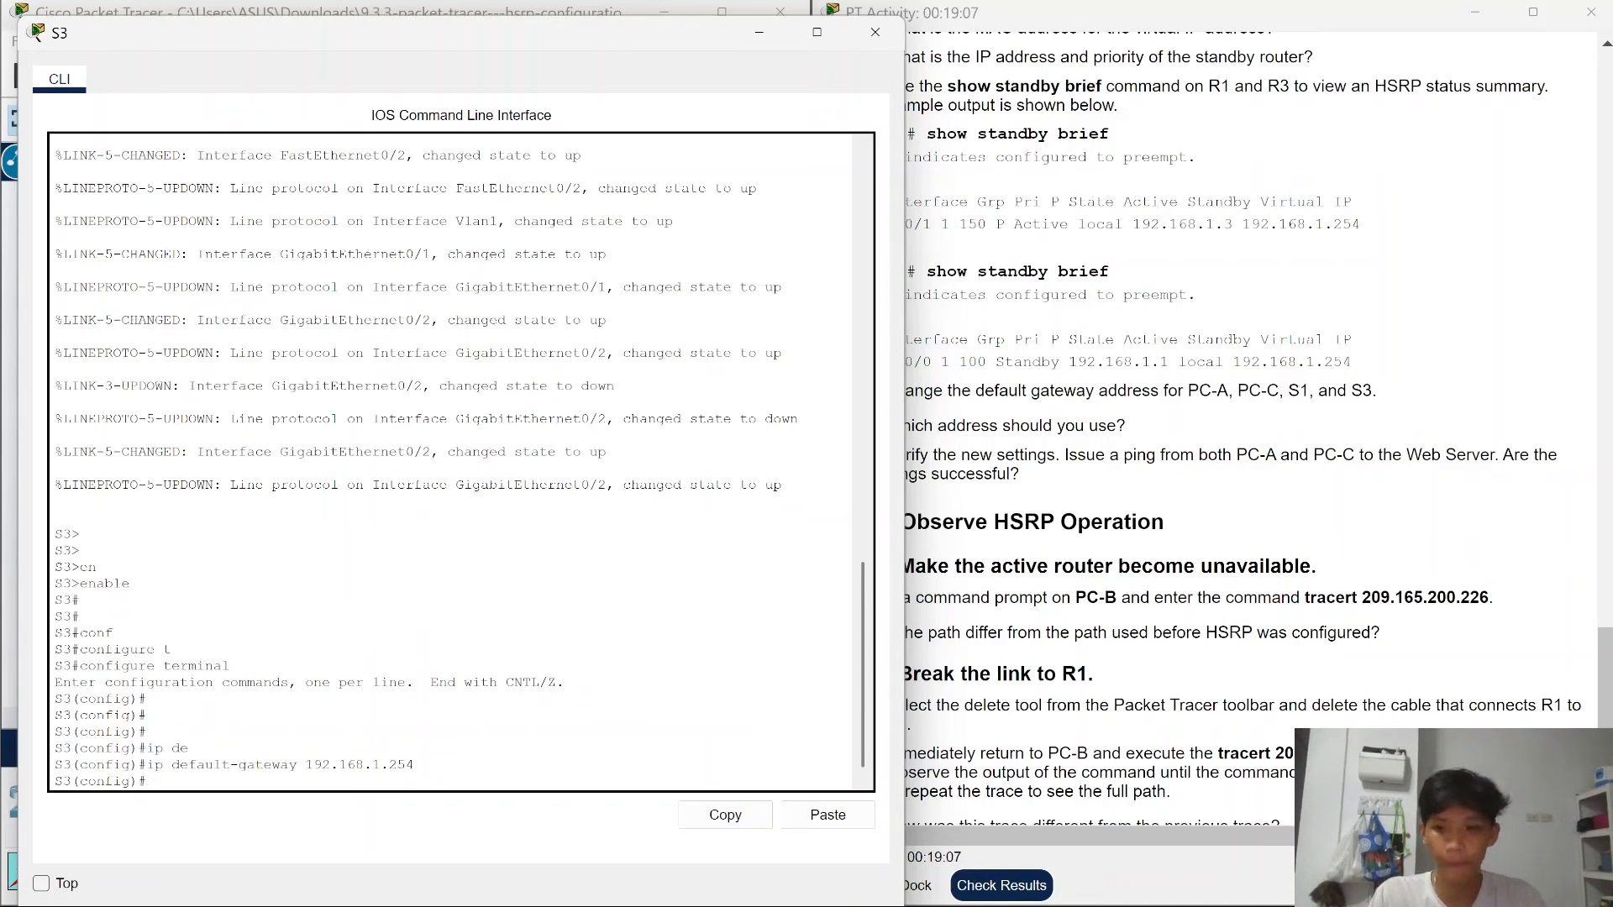
{"action": "left_click", "coordinate": [770, 32]}
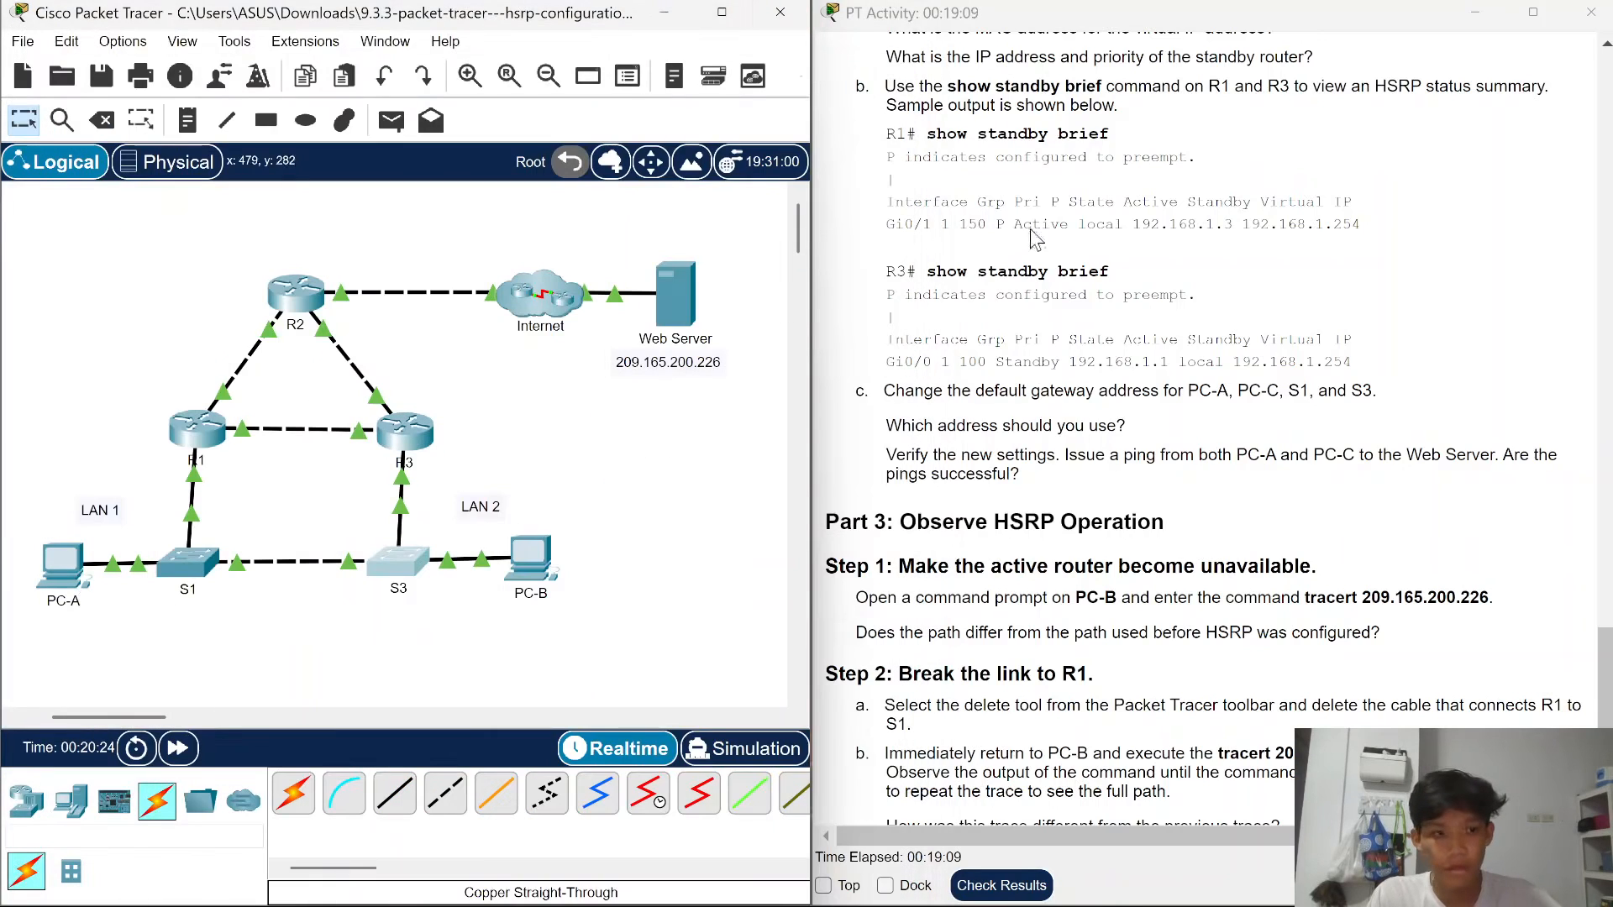
- Set PC-A's IPv4 default gateway to 192.168.1.254 in its IP configuration and minimize the PC-A window
{"action": "left_click", "coordinate": [79, 592]}
{"action": "left_click", "coordinate": [304, 72]}
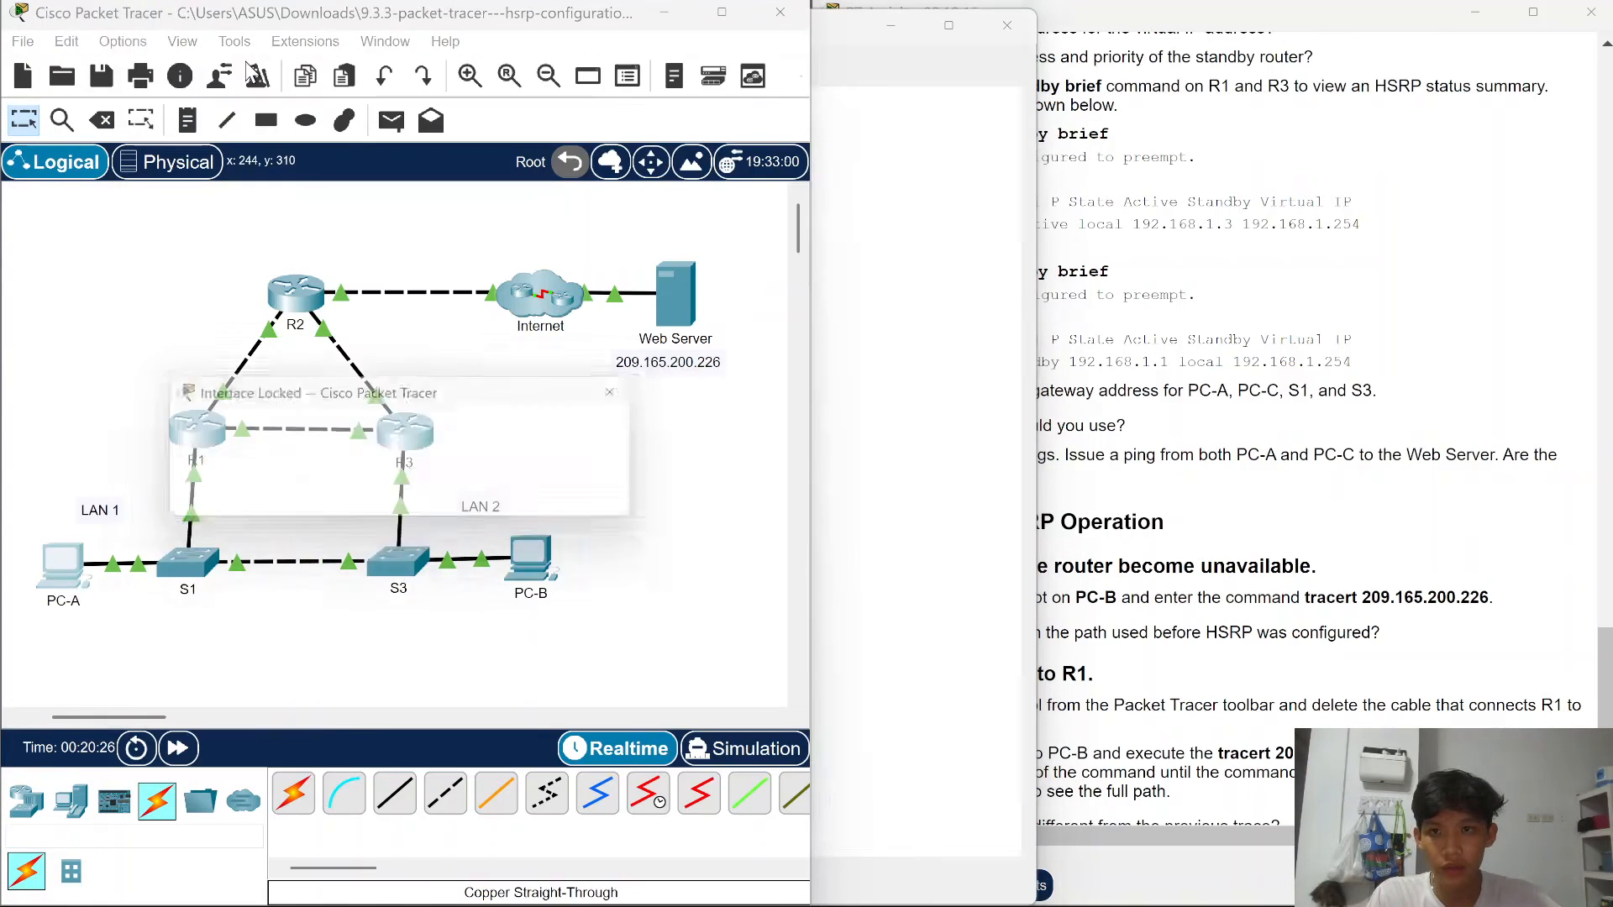
{"action": "left_click", "coordinate": [585, 501]}
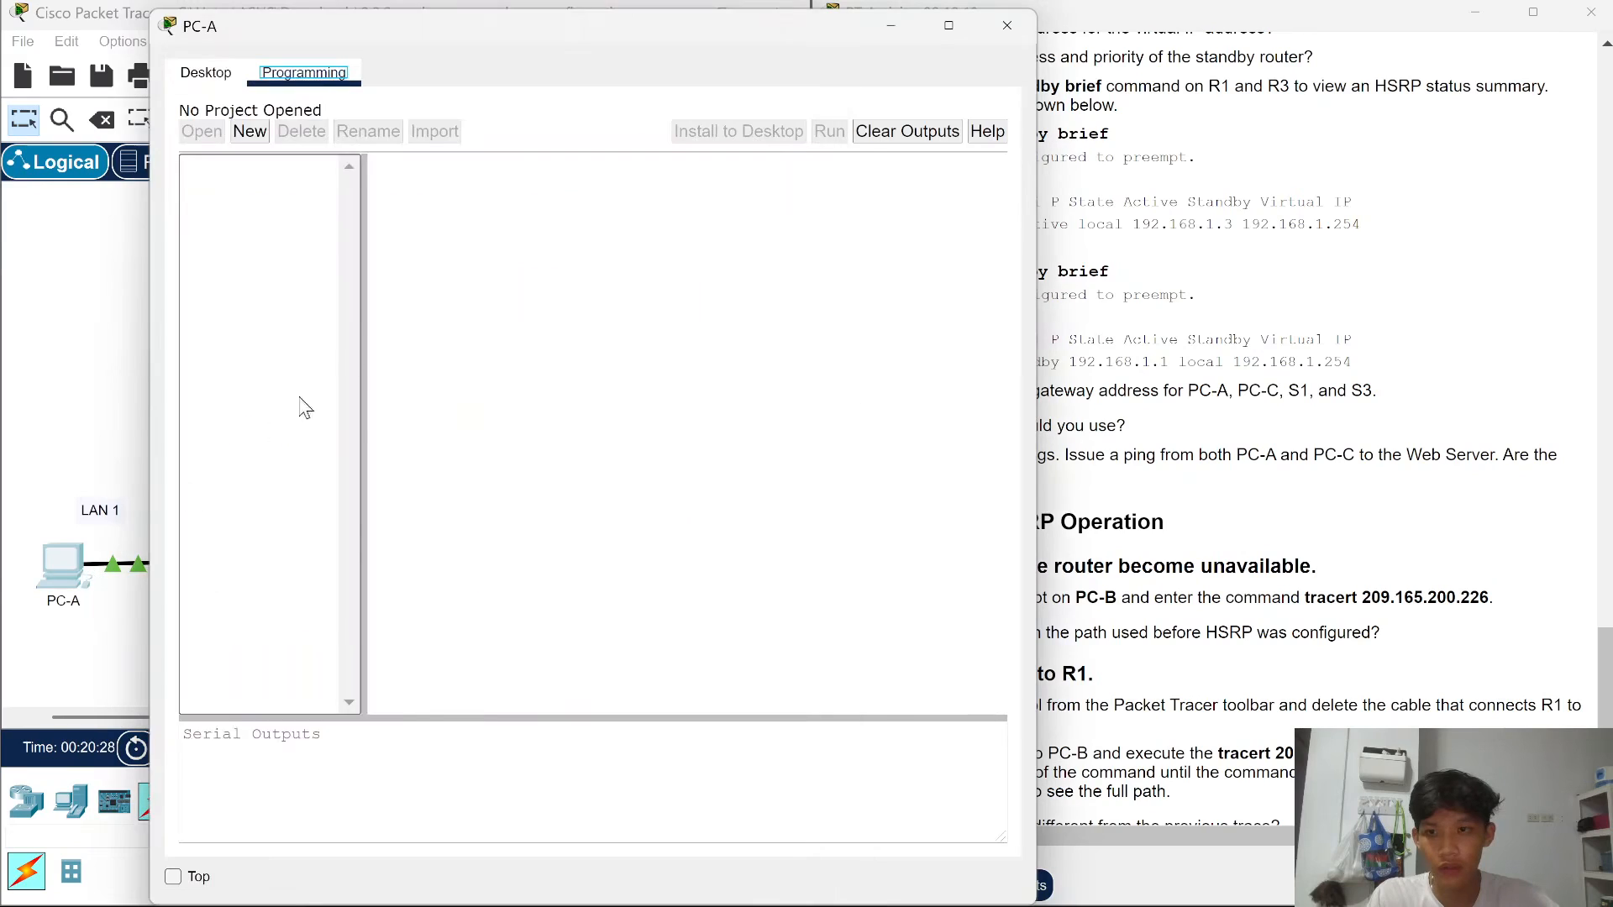
{"action": "left_click", "coordinate": [241, 82]}
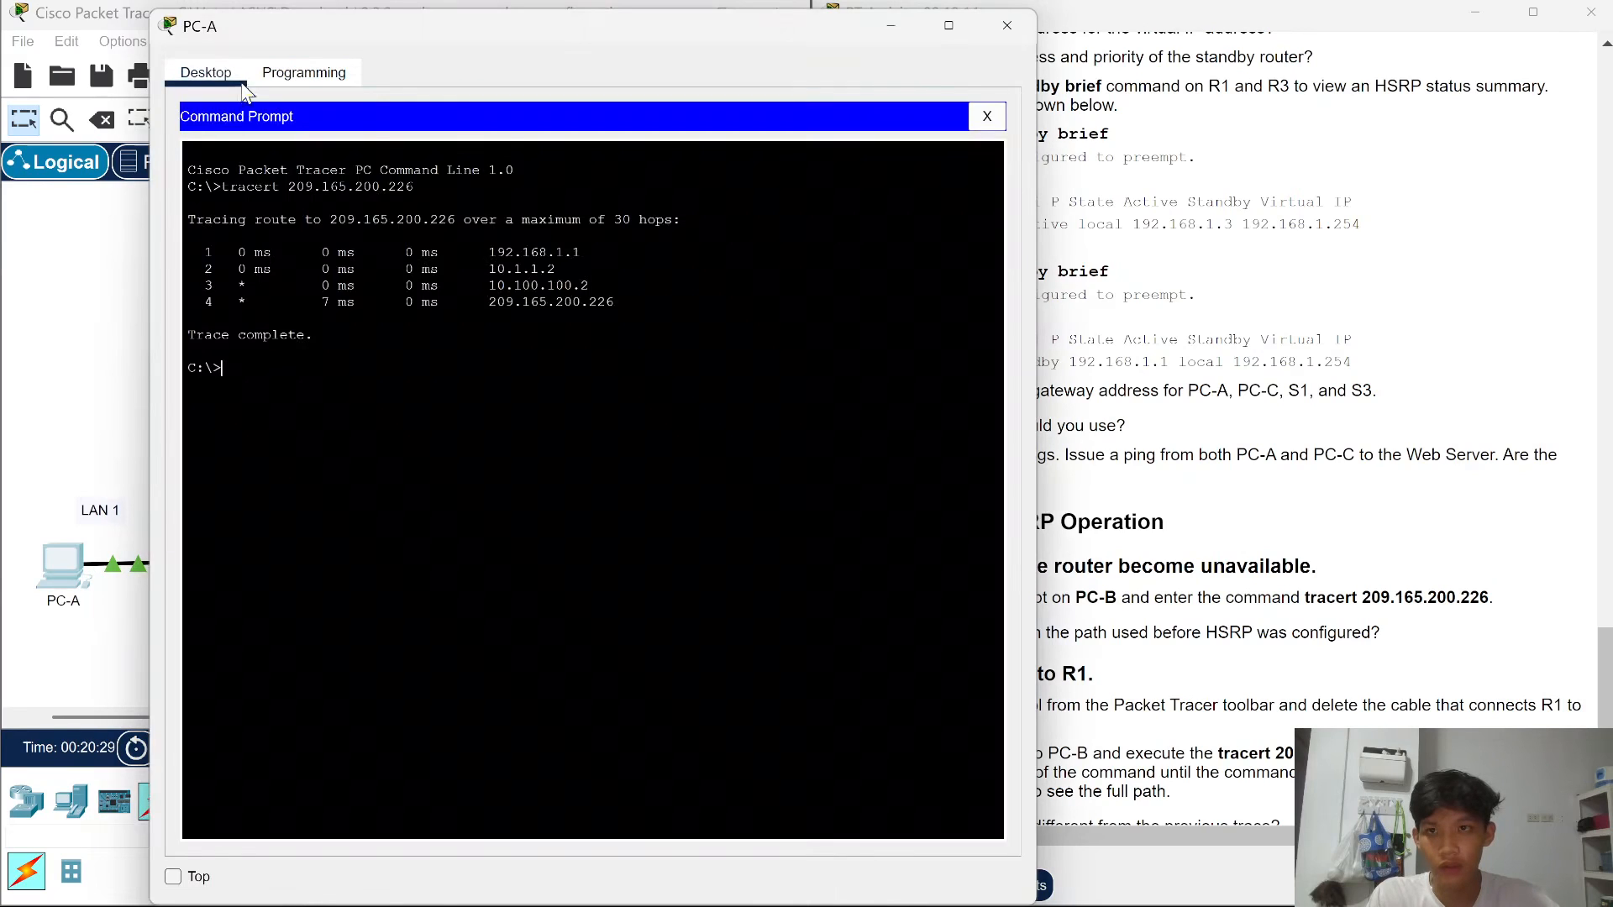
{"action": "left_click", "coordinate": [988, 117]}
{"action": "left_click", "coordinate": [317, 189]}
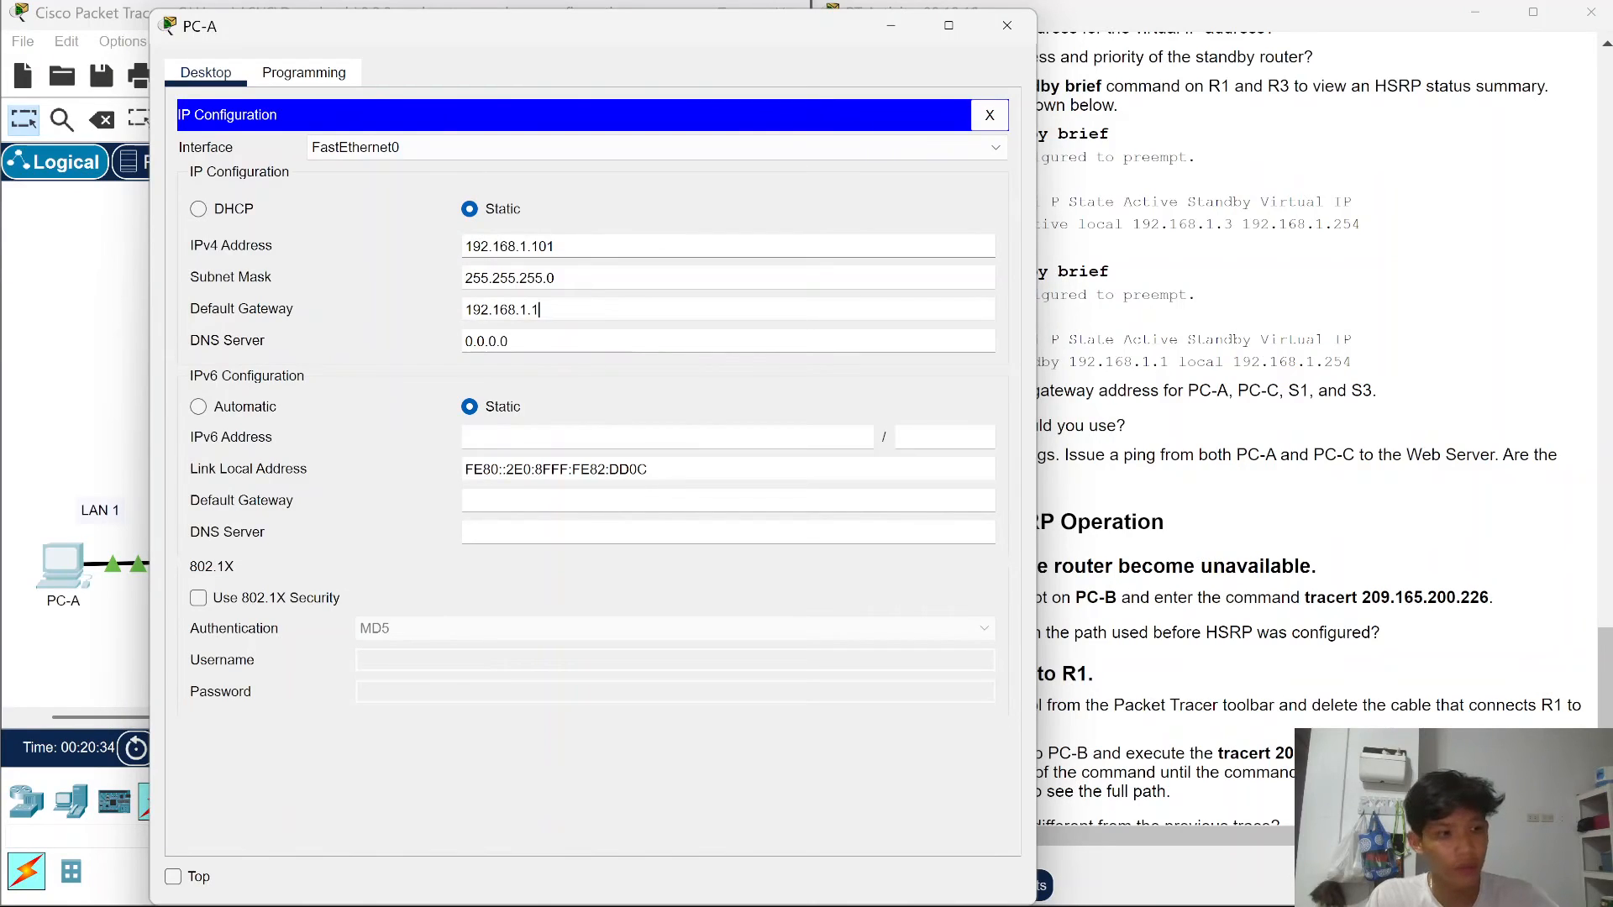
{"action": "key", "text": "BackSpace"}
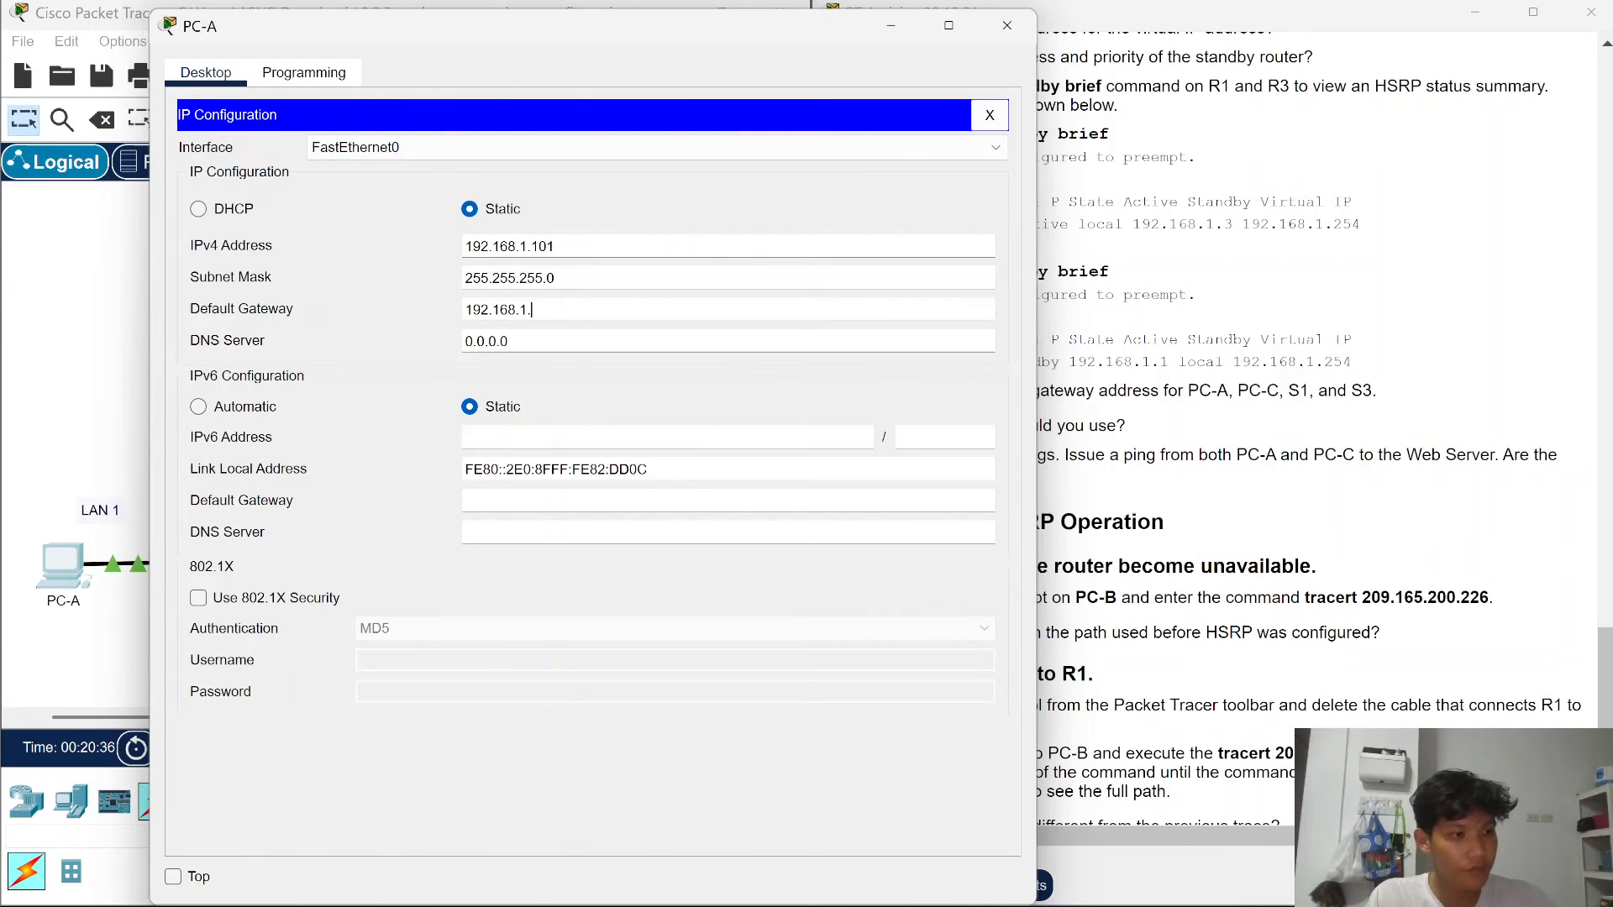
{"action": "type", "text": "254"}
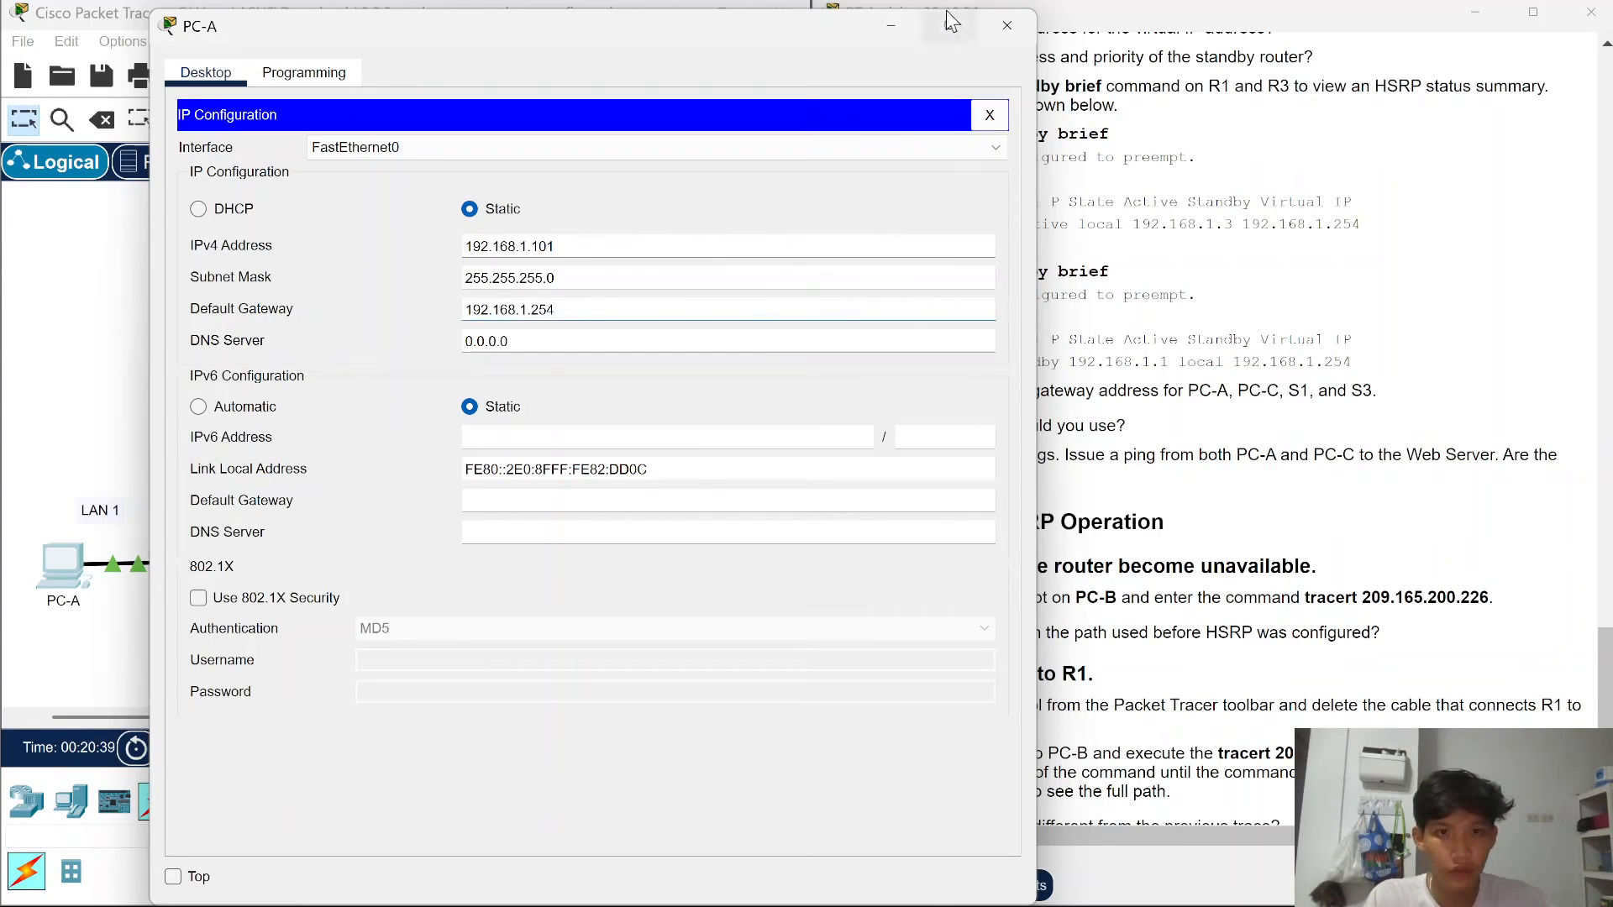
{"action": "left_click", "coordinate": [892, 25]}
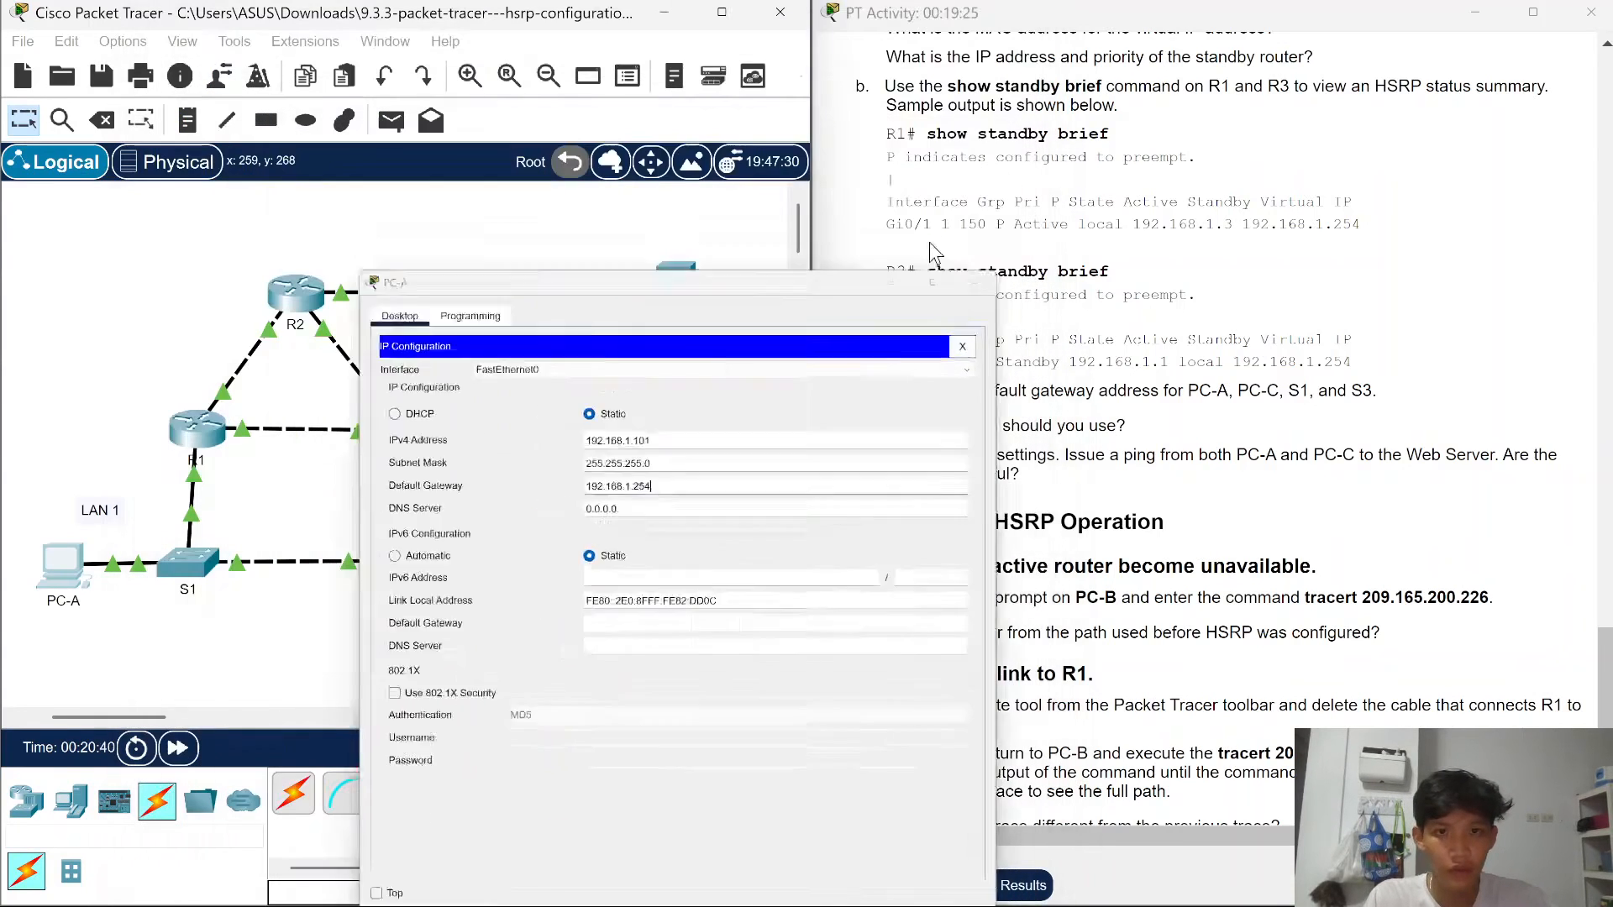
- Set PC-B's IPv4 default gateway to 192.168.1.254 in its IP configuration and minimize the PC-B window
{"action": "left_click", "coordinate": [555, 556]}
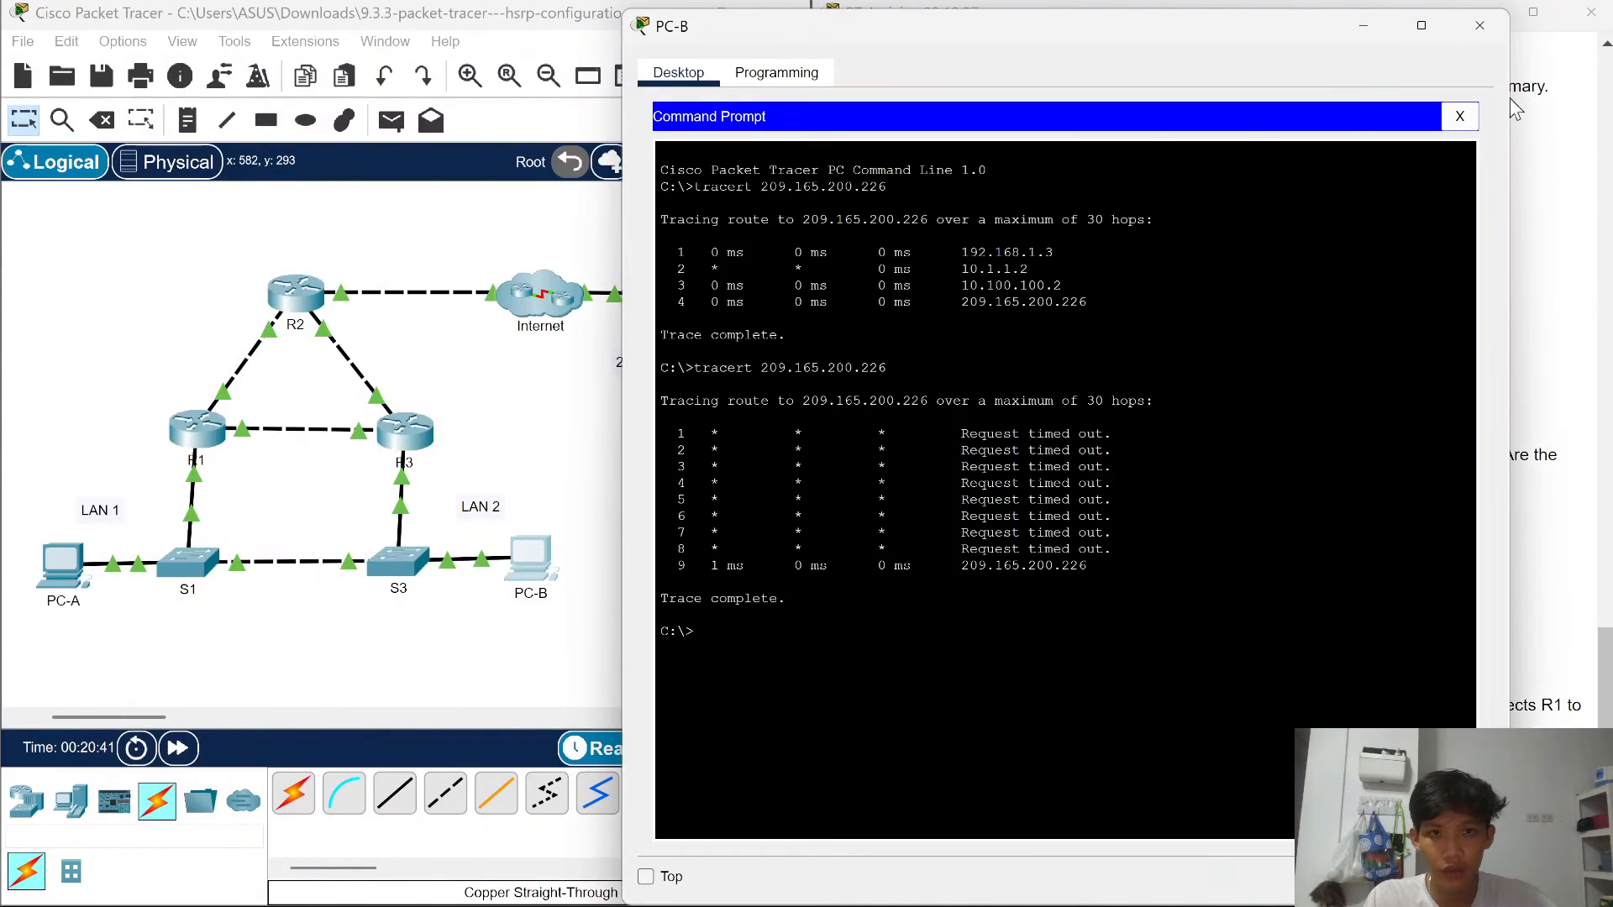
{"action": "left_click", "coordinate": [1462, 116]}
{"action": "left_click", "coordinate": [722, 178]}
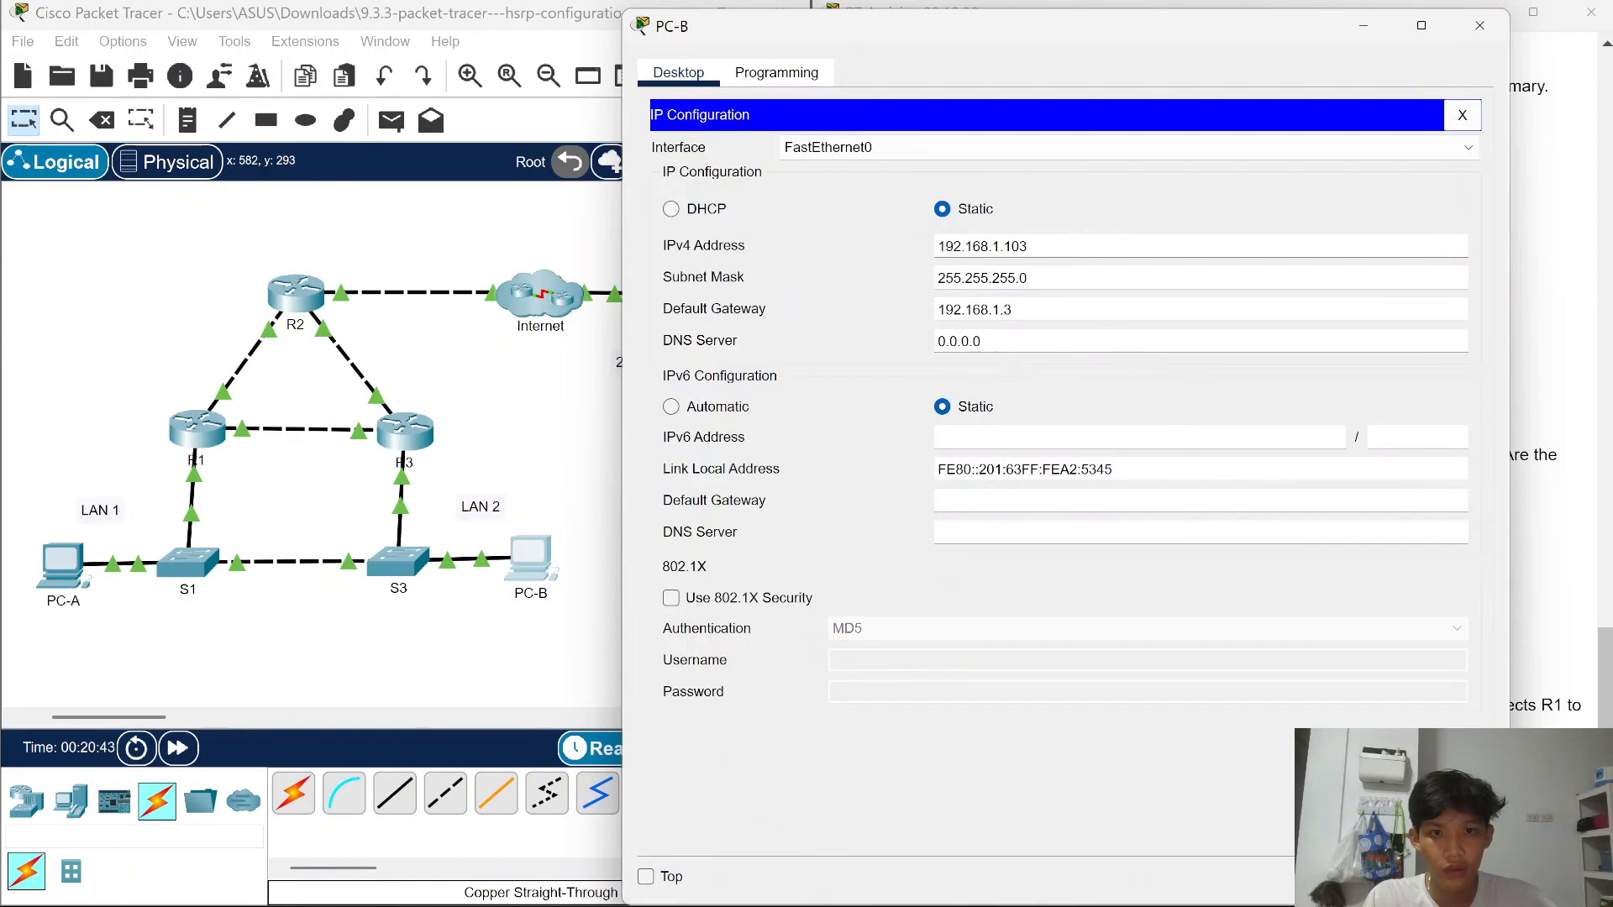
{"action": "key", "text": "BackSpace"}
{"action": "type", "text": "254"}
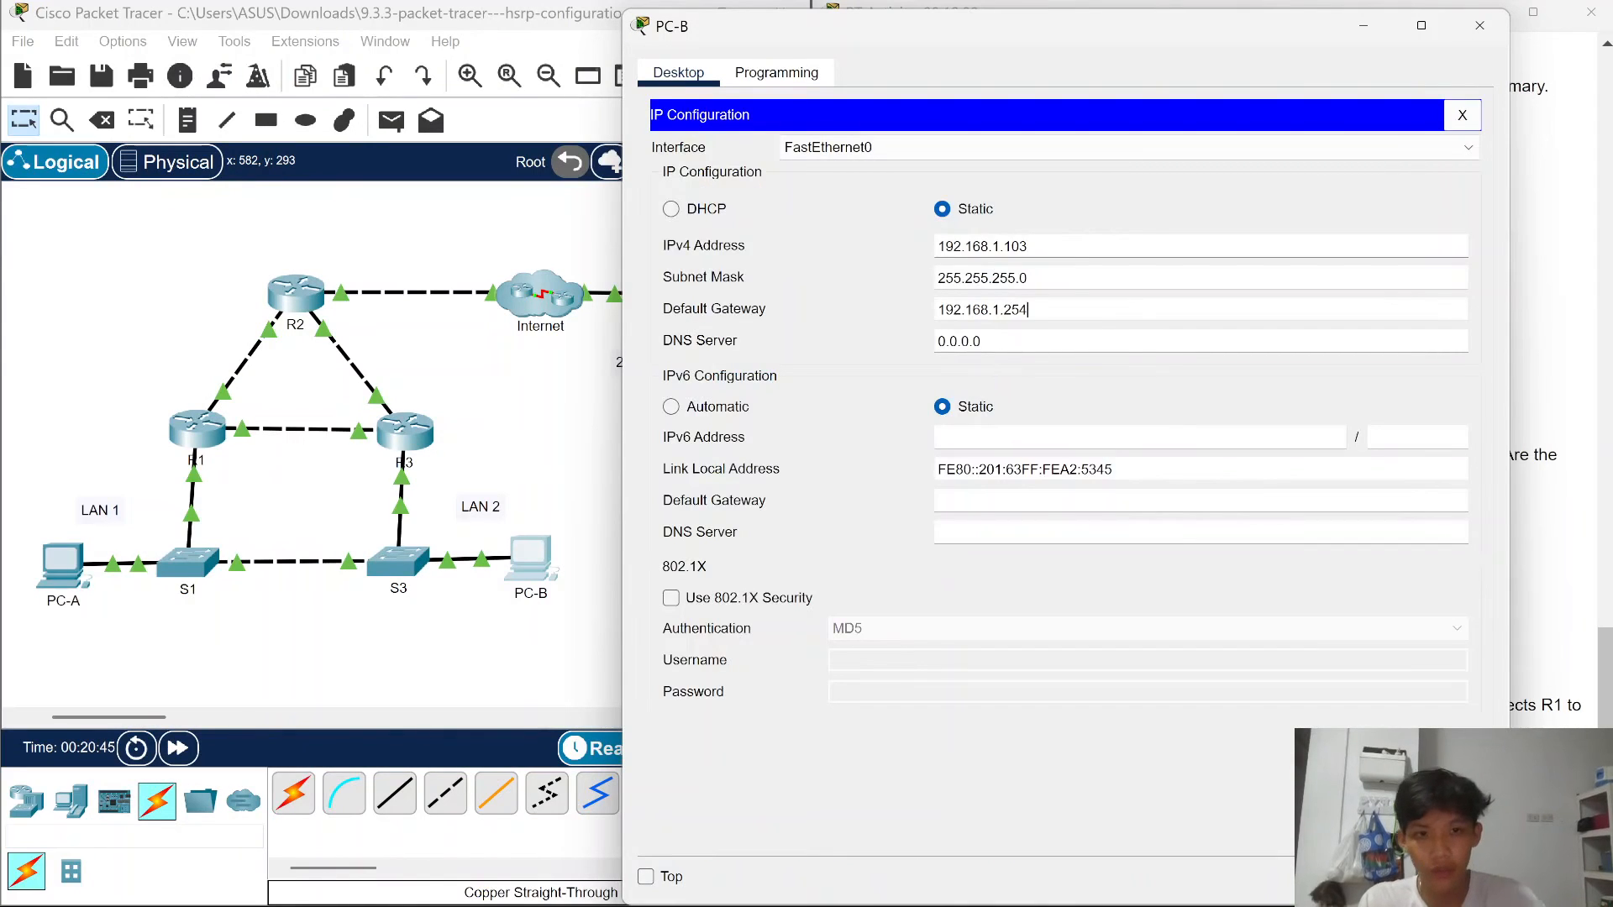
{"action": "left_click", "coordinate": [1365, 26]}
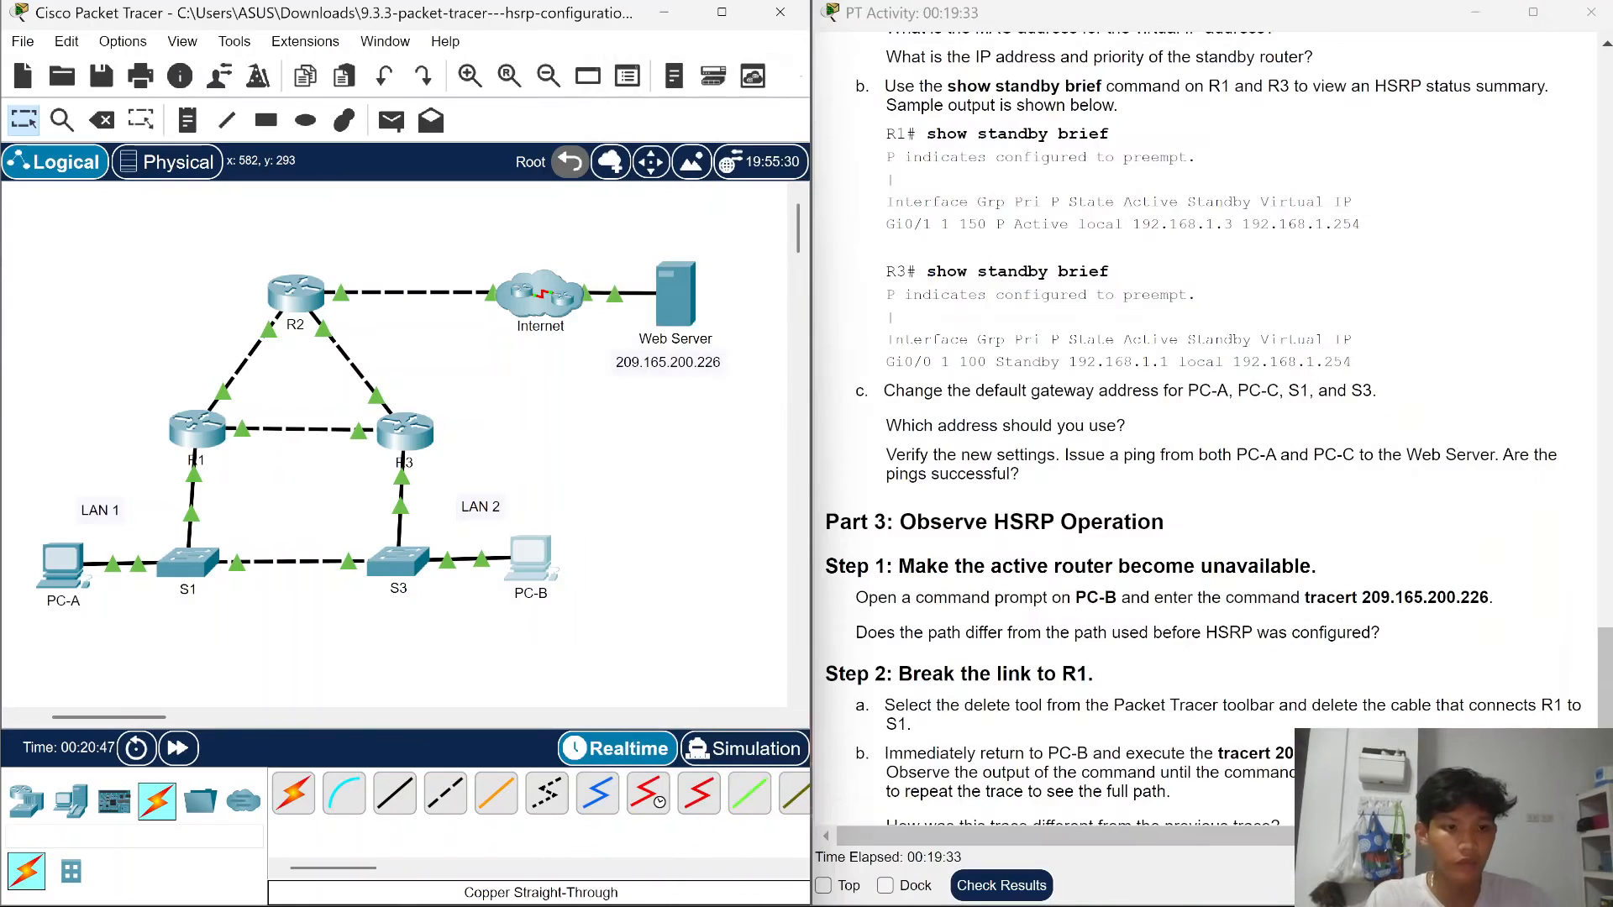
- Open the Command Prompt on PC-B and move its window clear of the Part 3 instructions
{"action": "scroll", "coordinate": [1112, 502], "scroll_direction": "down", "scroll_amount": 3}
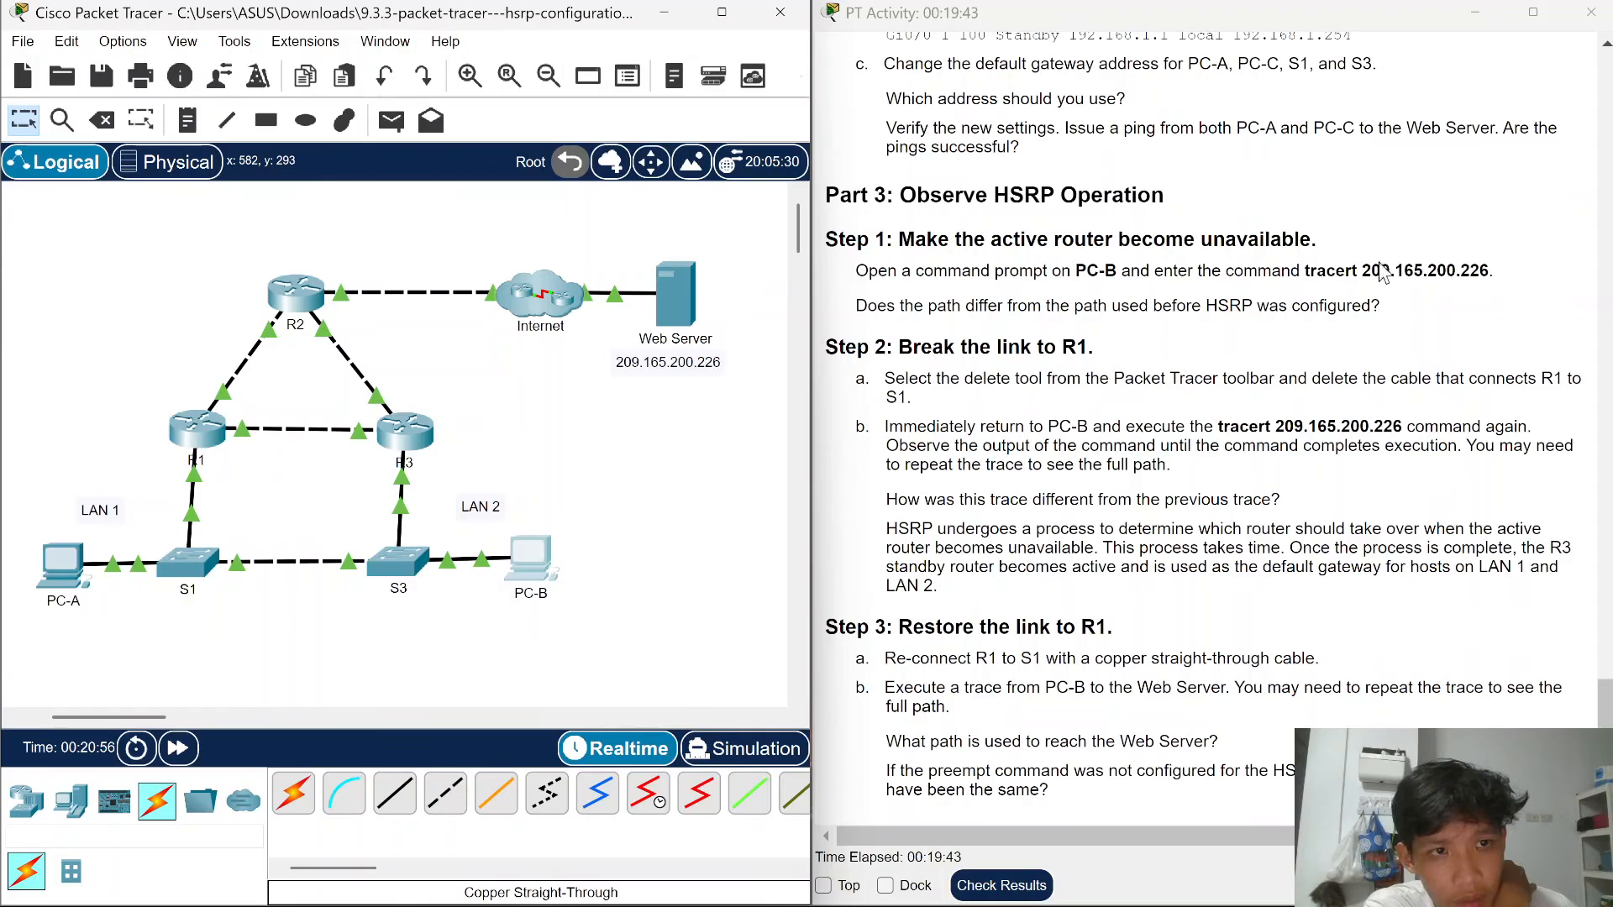
{"action": "left_click_drag", "start_coordinate": [1362, 271], "coordinate": [1456, 271]}
{"action": "left_click", "coordinate": [1456, 271]}
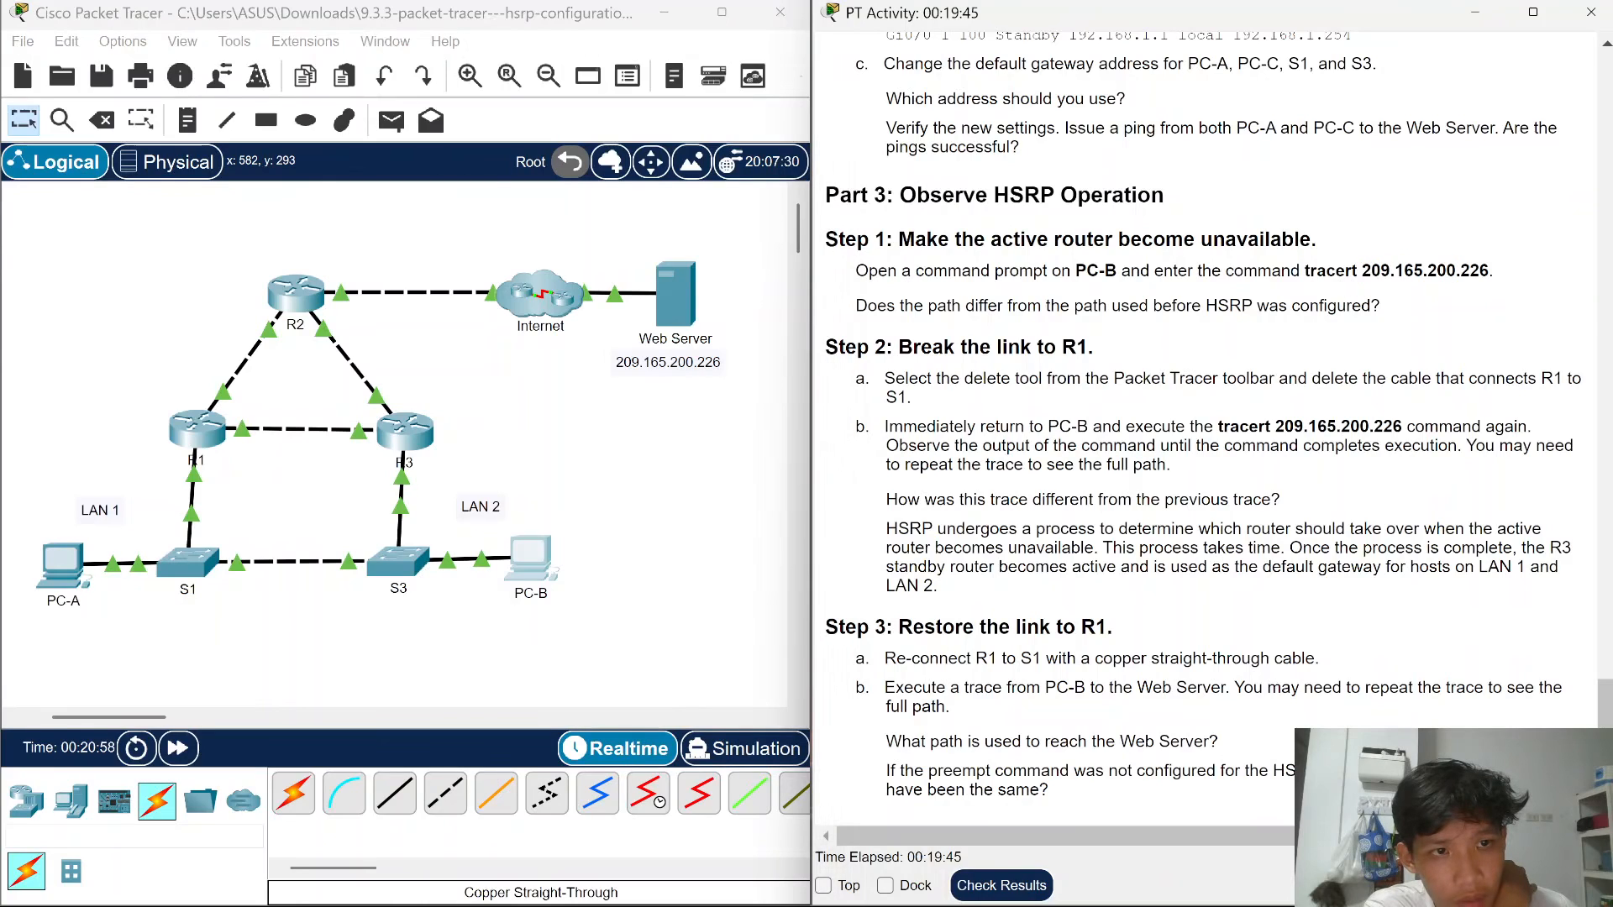
{"action": "left_click_drag", "start_coordinate": [1305, 271], "coordinate": [1489, 270]}
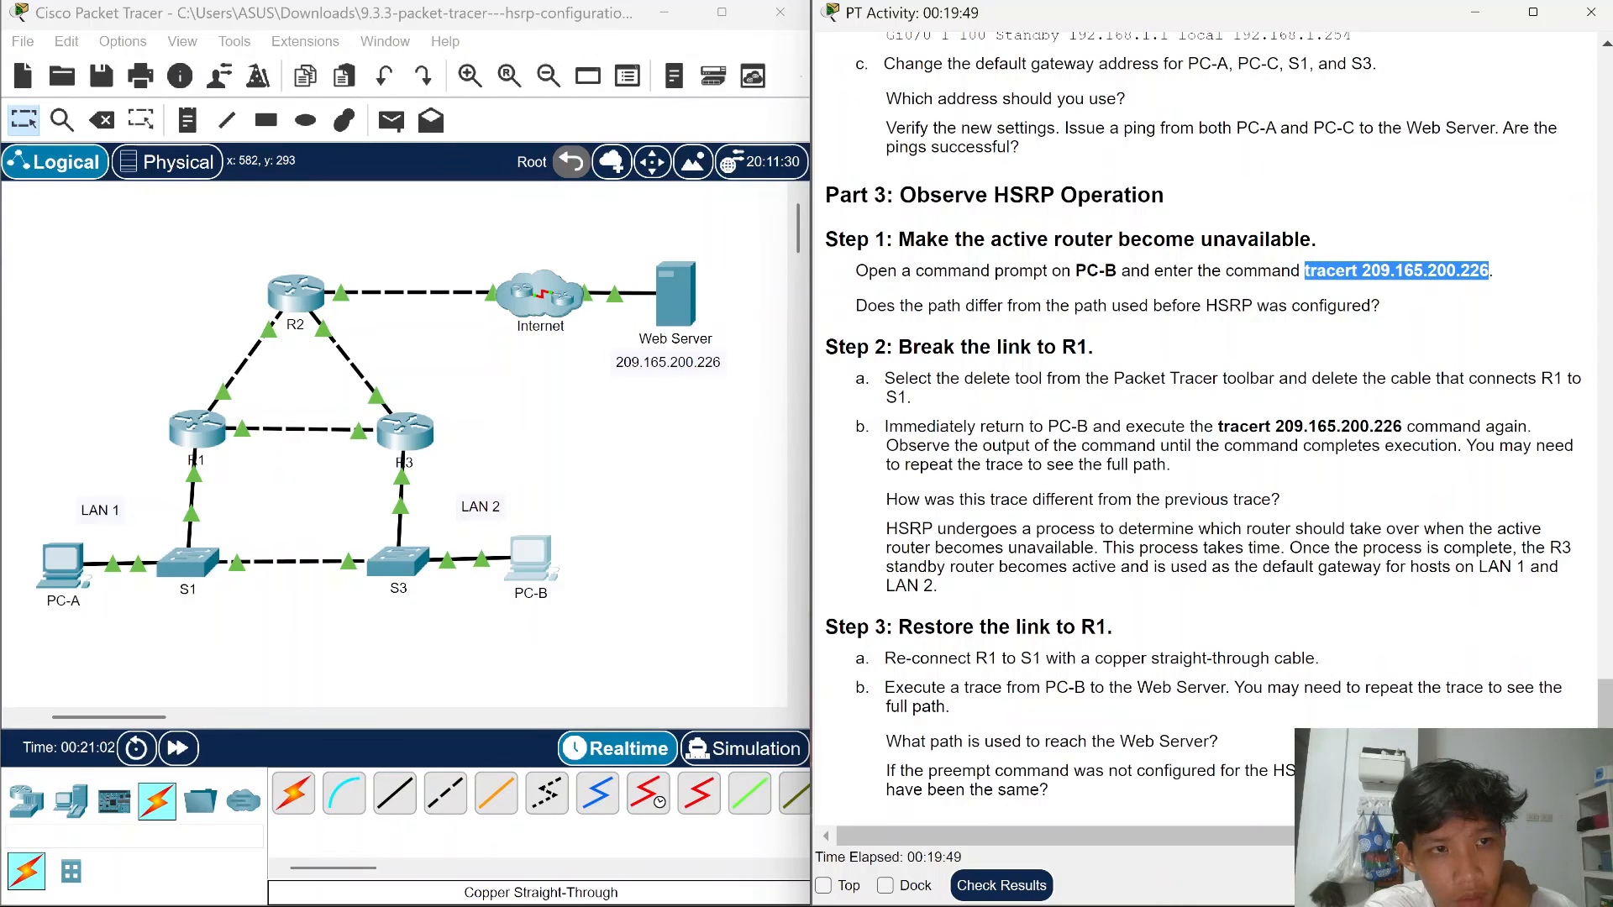
{"action": "left_click", "coordinate": [531, 559]}
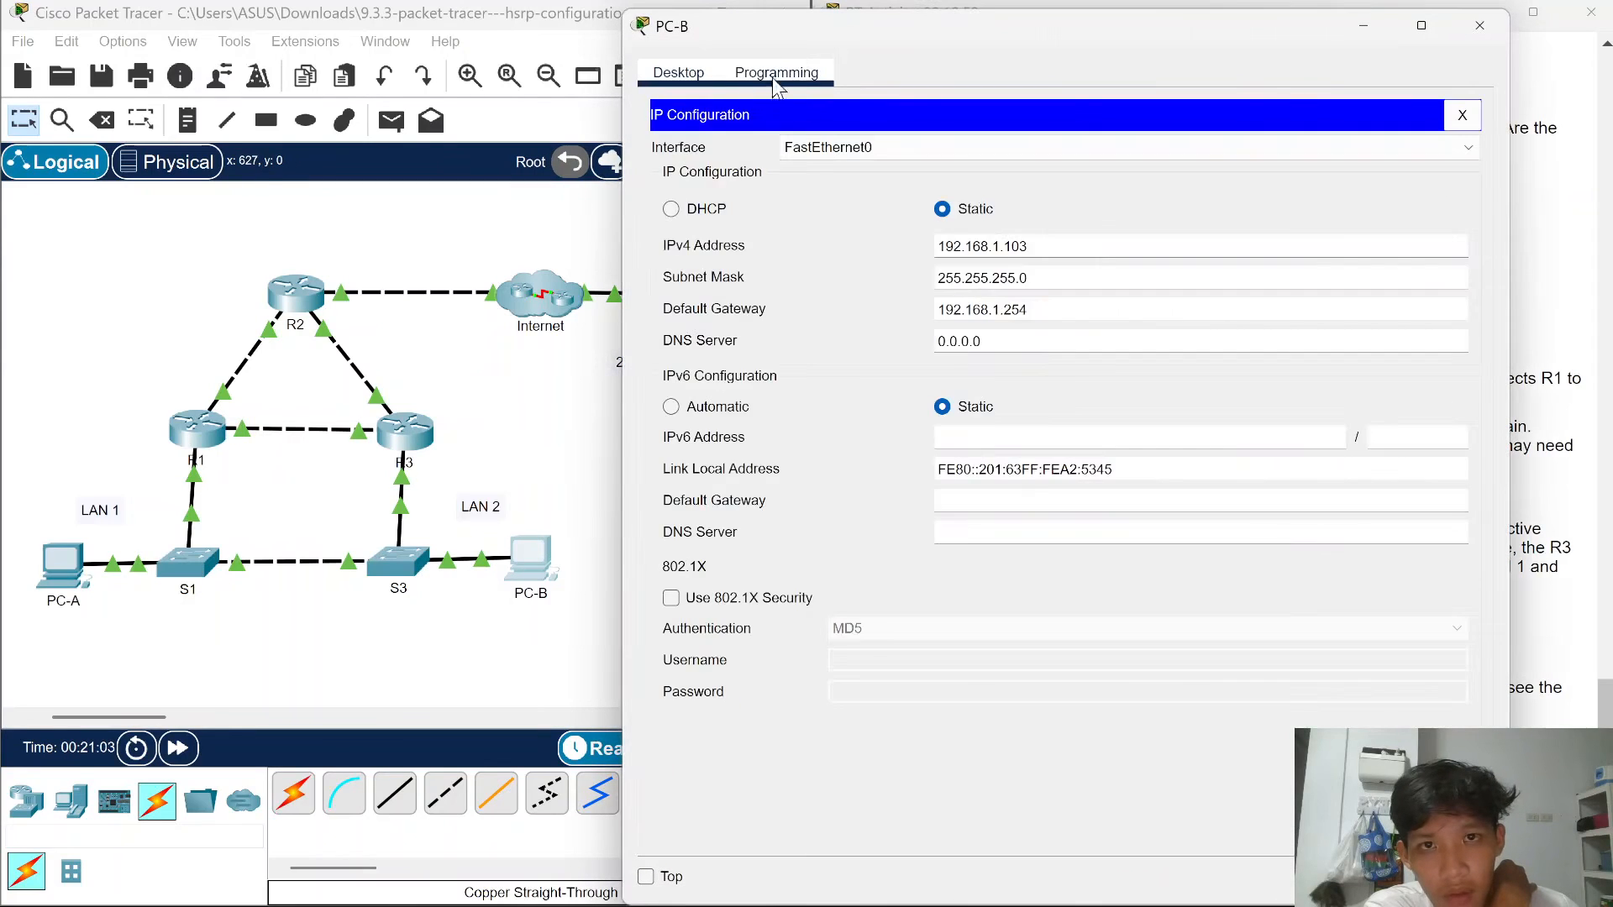
{"action": "left_click", "coordinate": [1461, 115]}
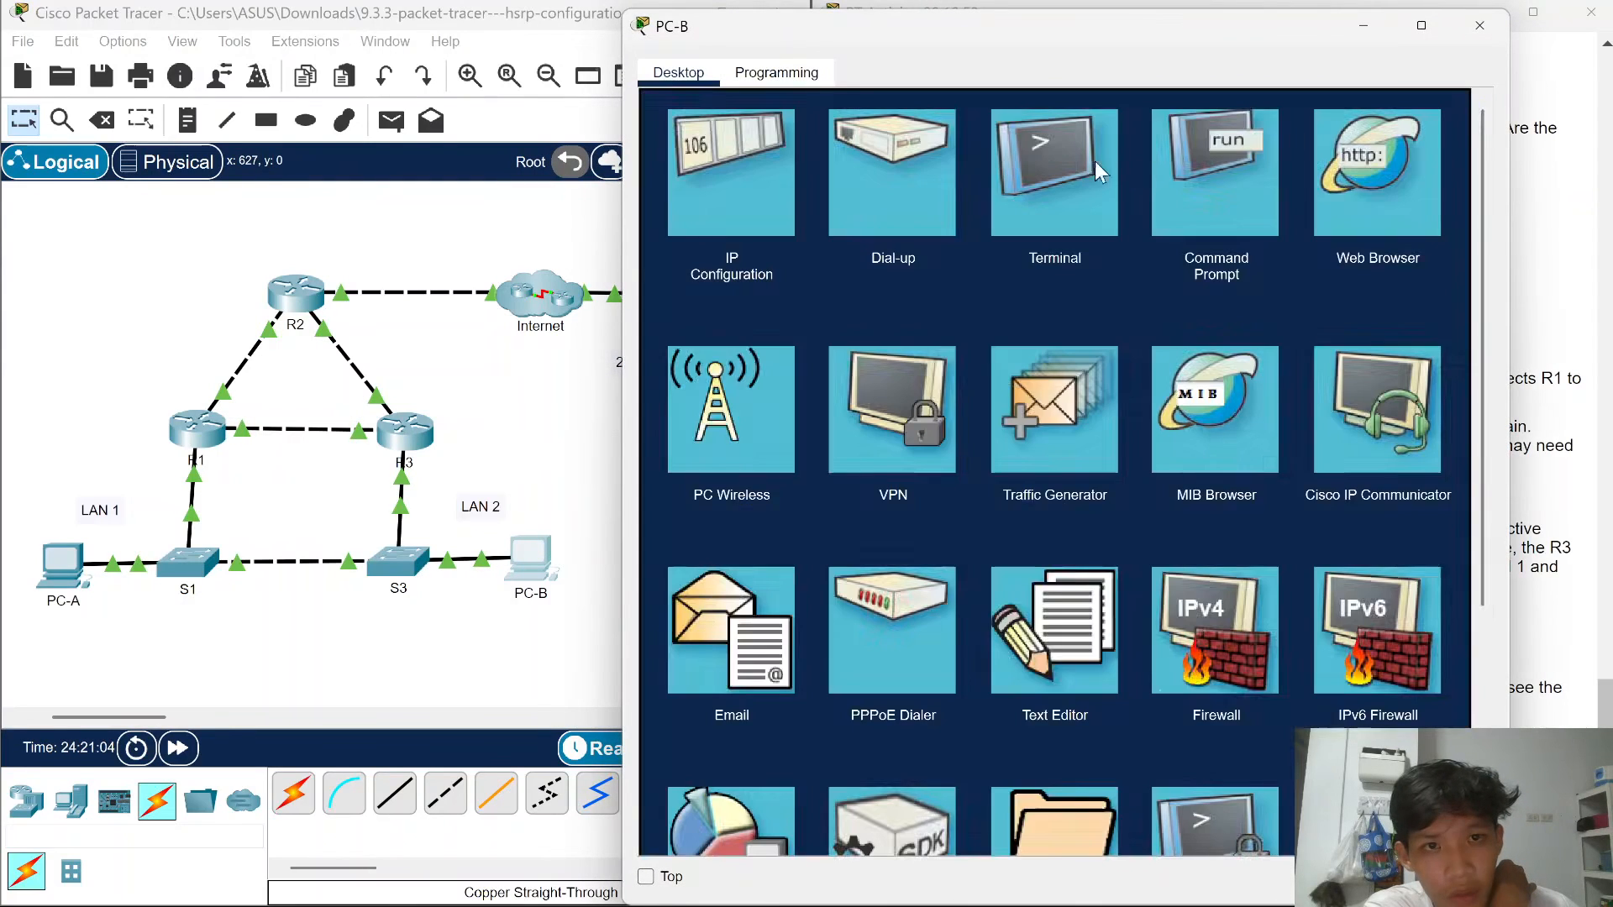
{"action": "left_click", "coordinate": [1184, 122]}
{"action": "left_click_drag", "start_coordinate": [1166, 39], "coordinate": [627, 67]}
- Copy tracert 209.165.200.226 from the Part 3 Step 1 instructions and run it at PC-B's command prompt
{"action": "left_click_drag", "start_coordinate": [1416, 273], "coordinate": [235, 678]}
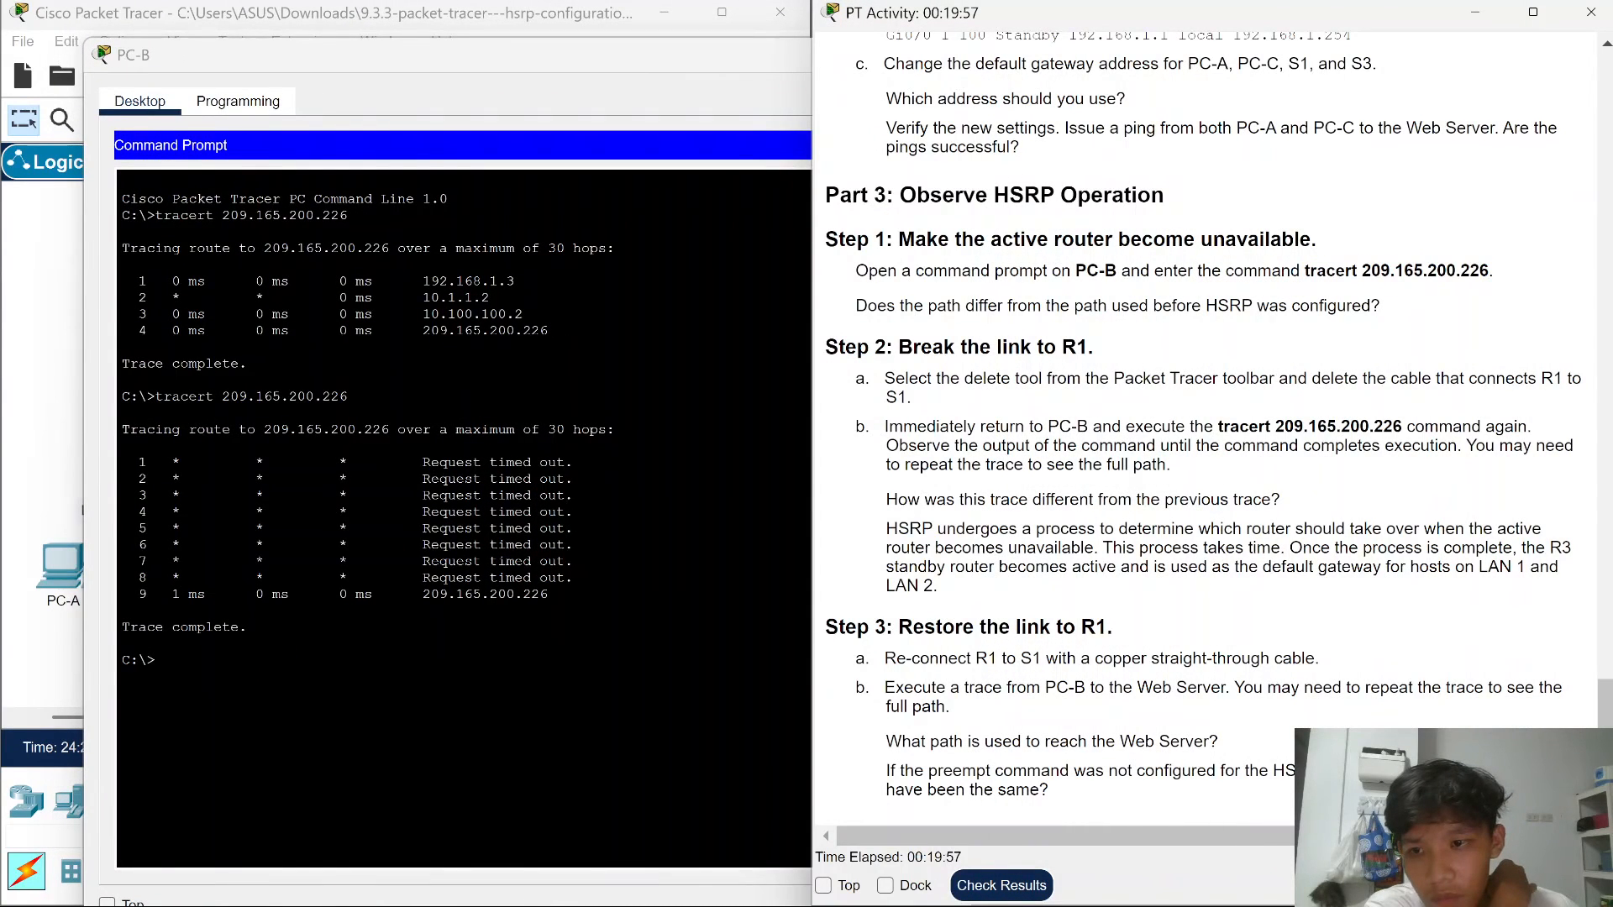
{"action": "left_click_drag", "start_coordinate": [1304, 273], "coordinate": [1489, 272]}
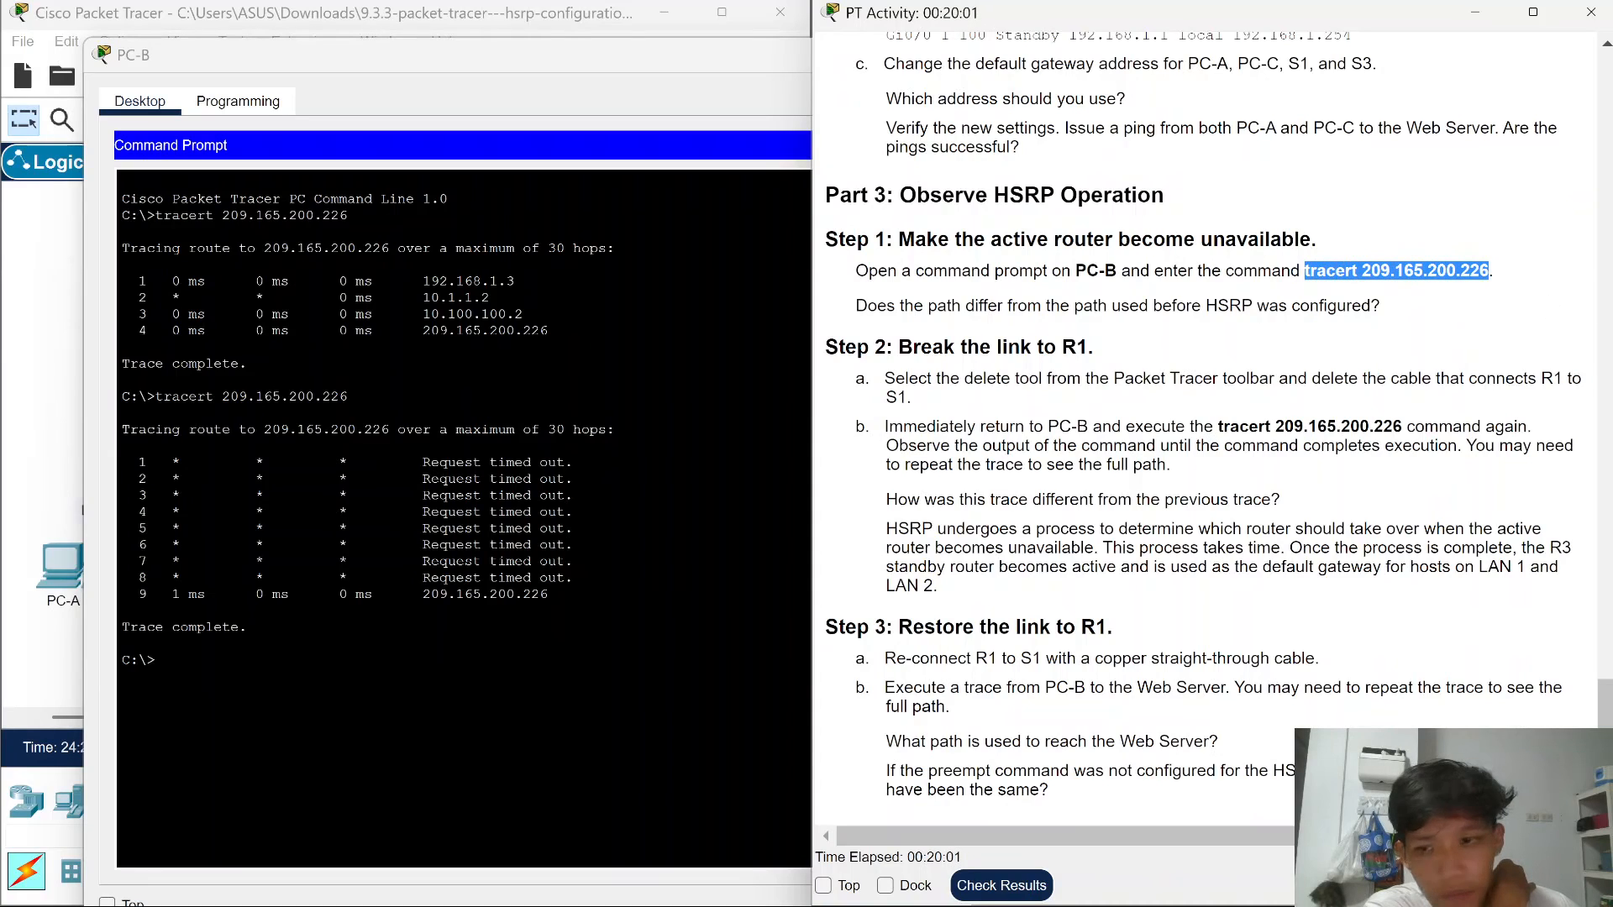
{"action": "key", "text": "ctrl+c"}
{"action": "right_click", "coordinate": [252, 663]}
{"action": "left_click", "coordinate": [268, 703]}
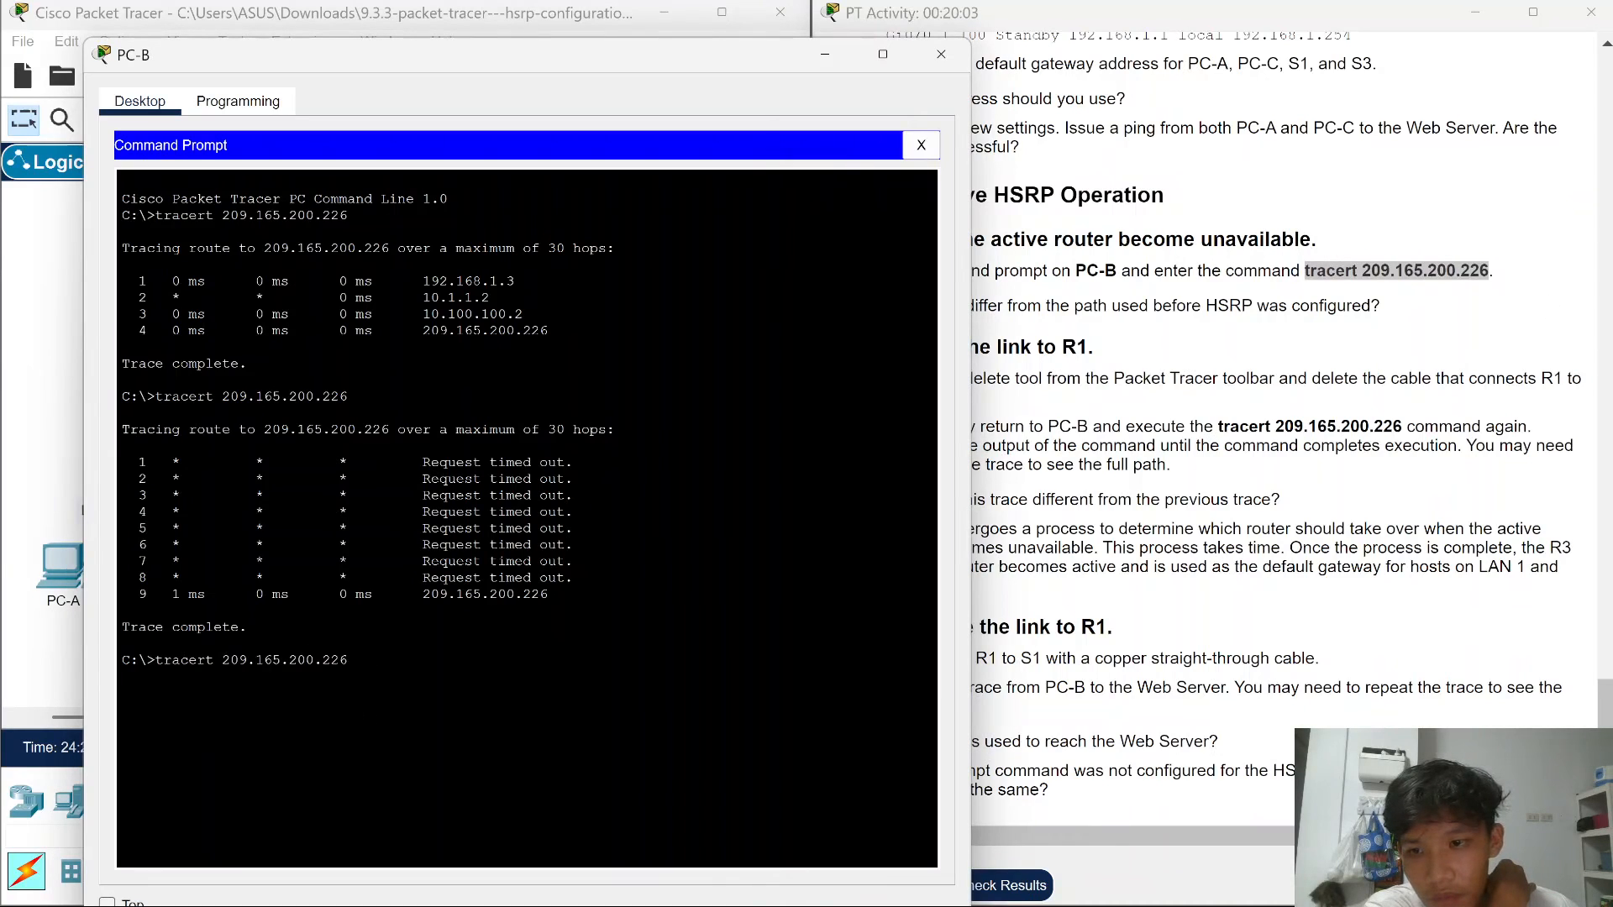
{"action": "key", "text": "Return"}
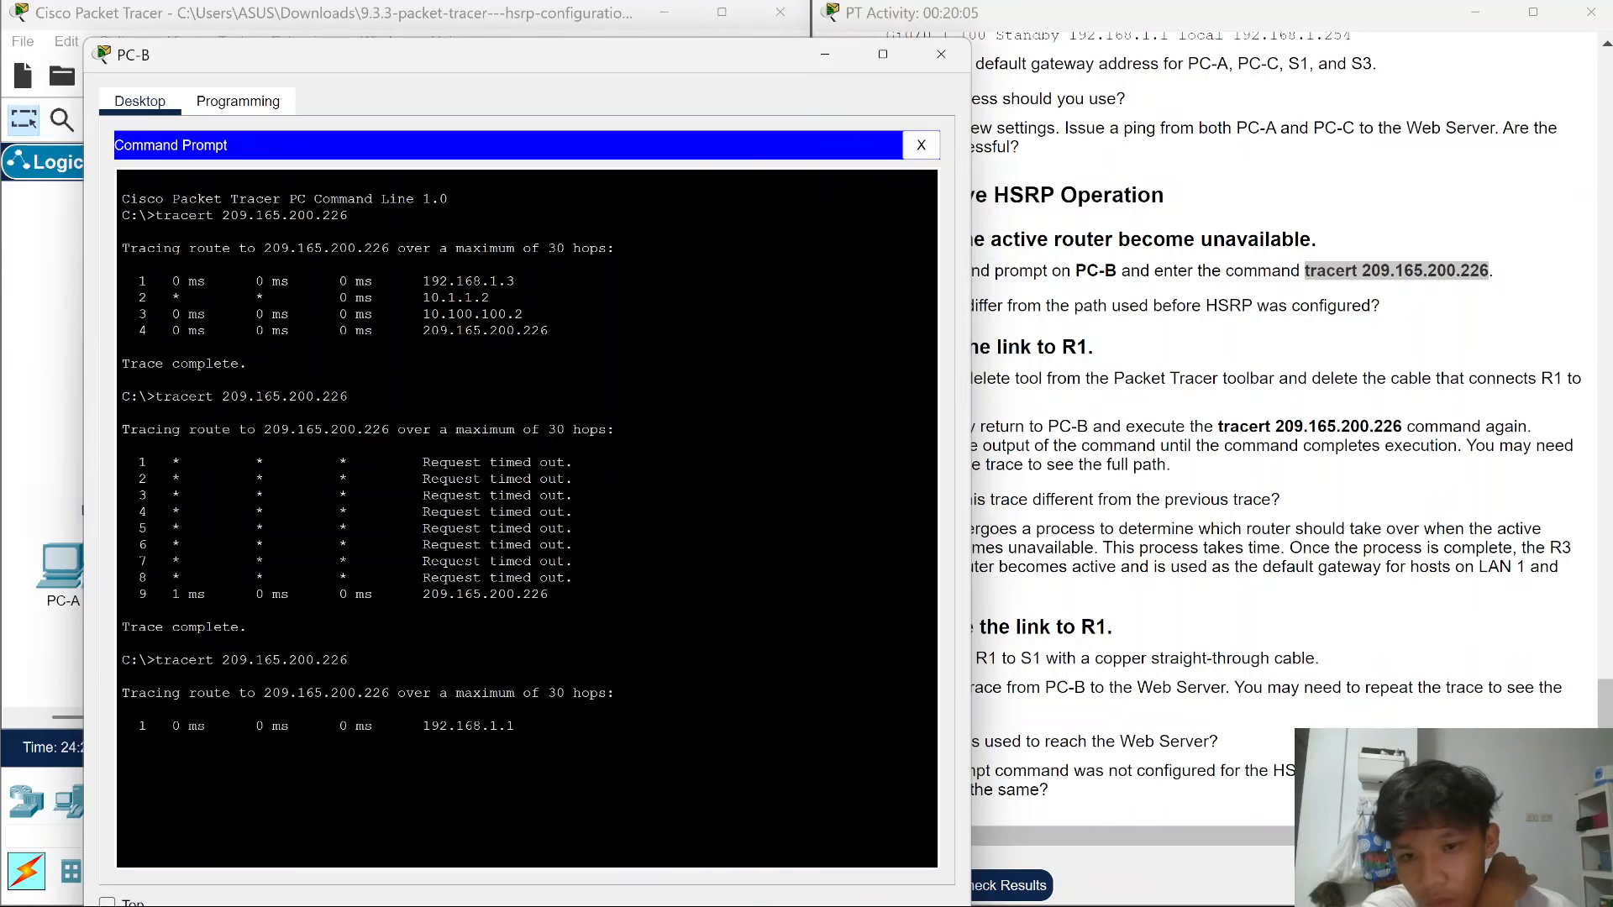
- Examine the new trace on PC-B alongside the HSRP instructions, then minimize the PC-B window
{"action": "left_click_drag", "start_coordinate": [686, 57], "coordinate": [583, 188]}
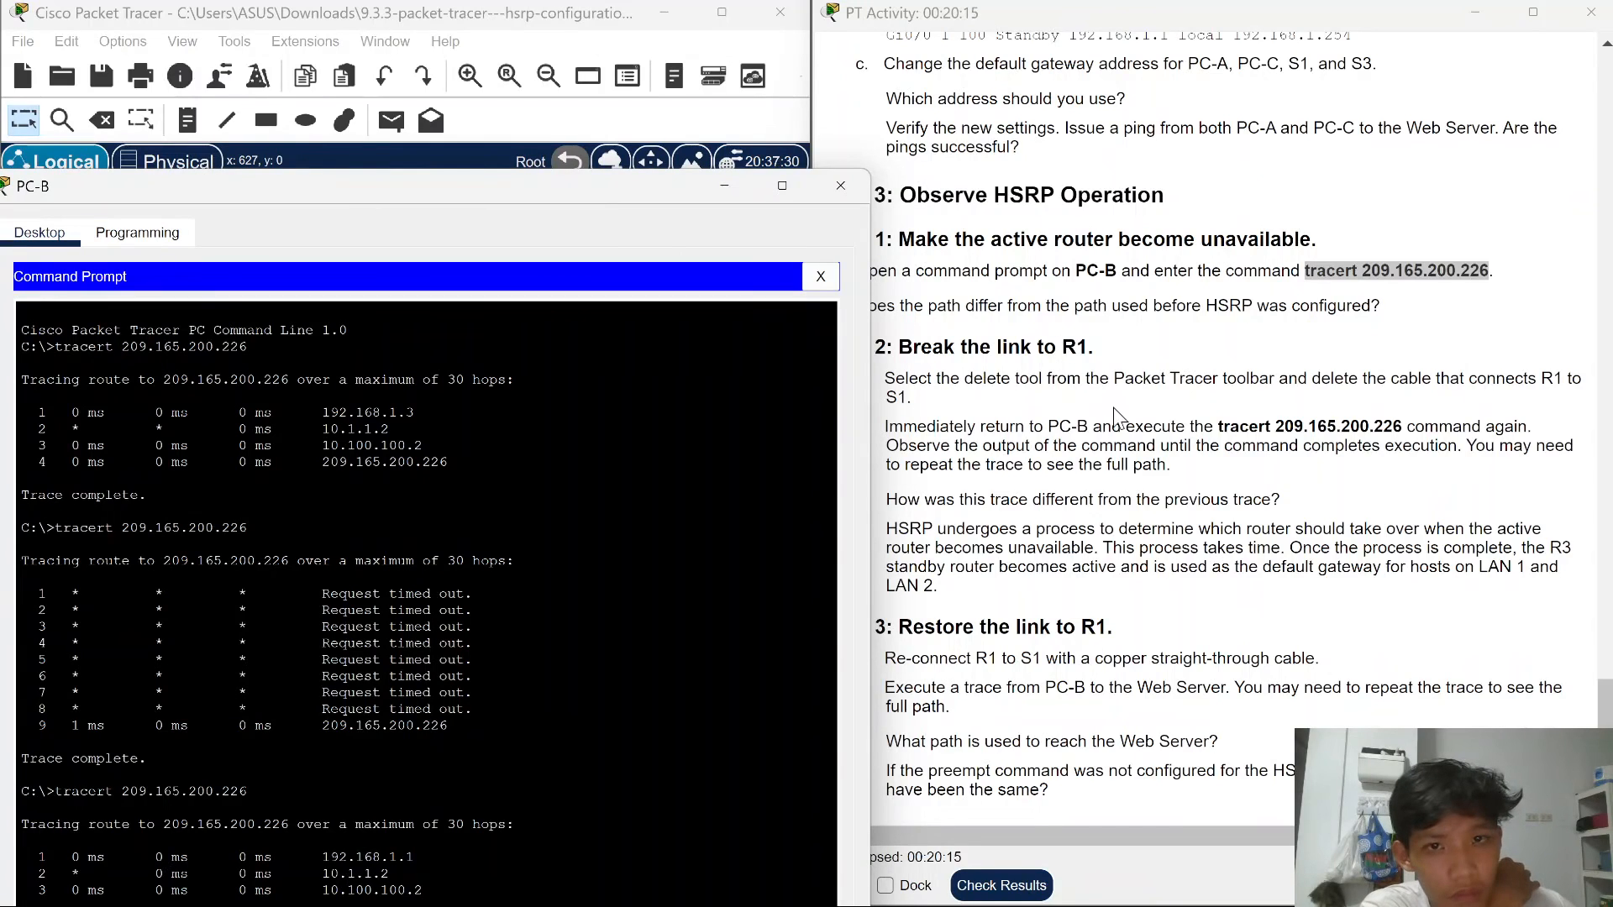
{"action": "scroll", "coordinate": [1112, 407], "scroll_direction": "up", "scroll_amount": 3}
{"action": "scroll", "coordinate": [1235, 426], "scroll_direction": "down", "scroll_amount": 3}
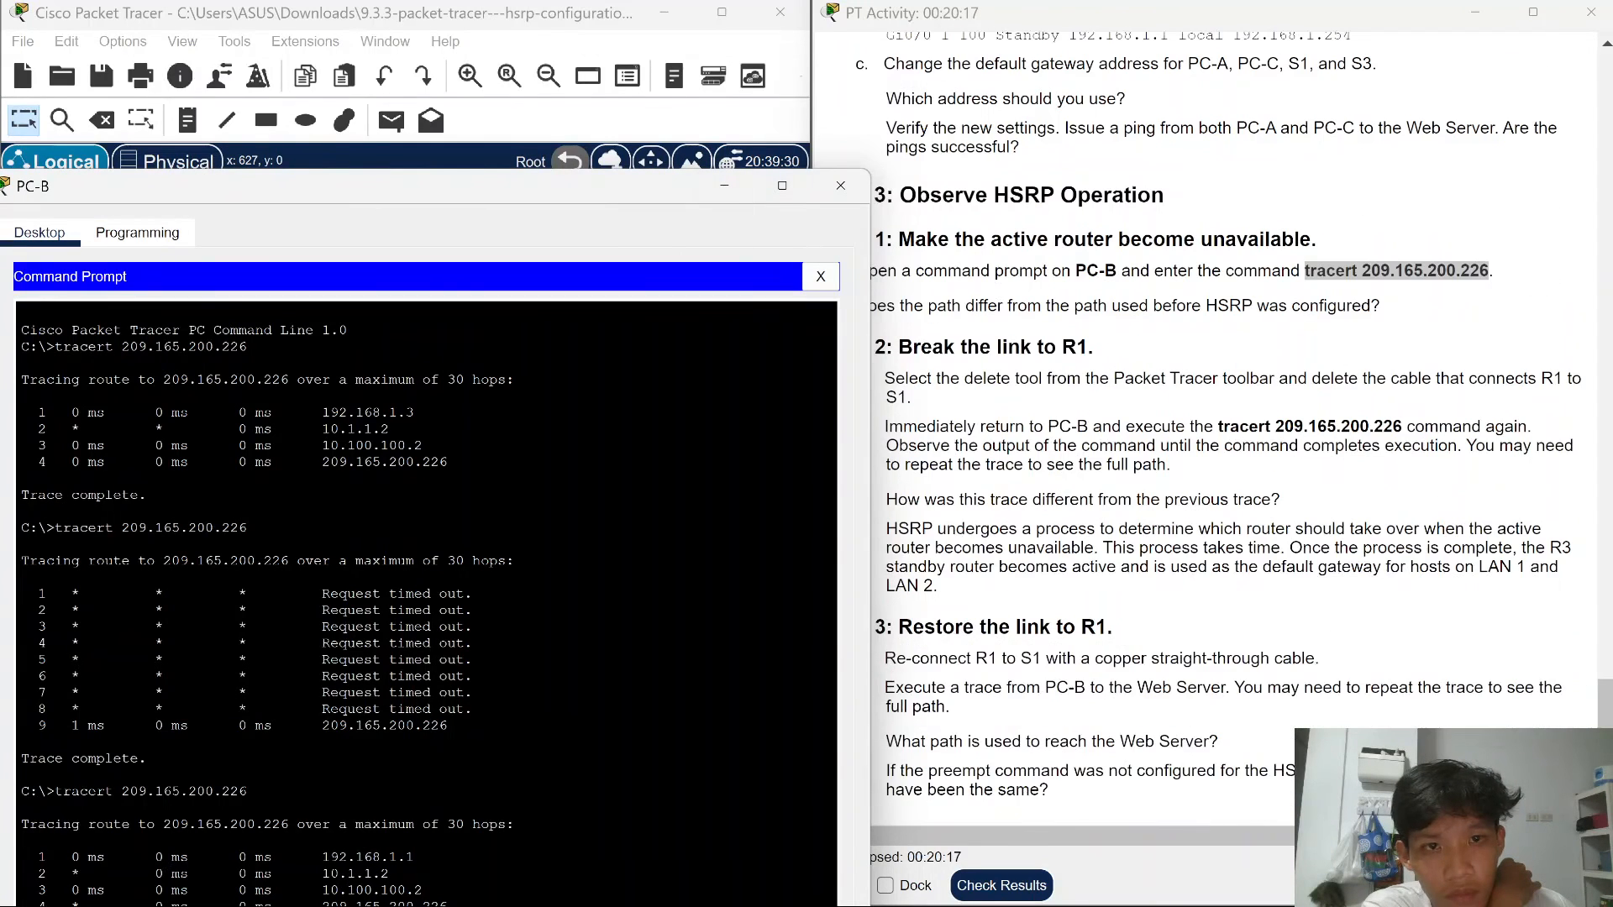
{"action": "left_click_drag", "start_coordinate": [478, 192], "coordinate": [534, 104]}
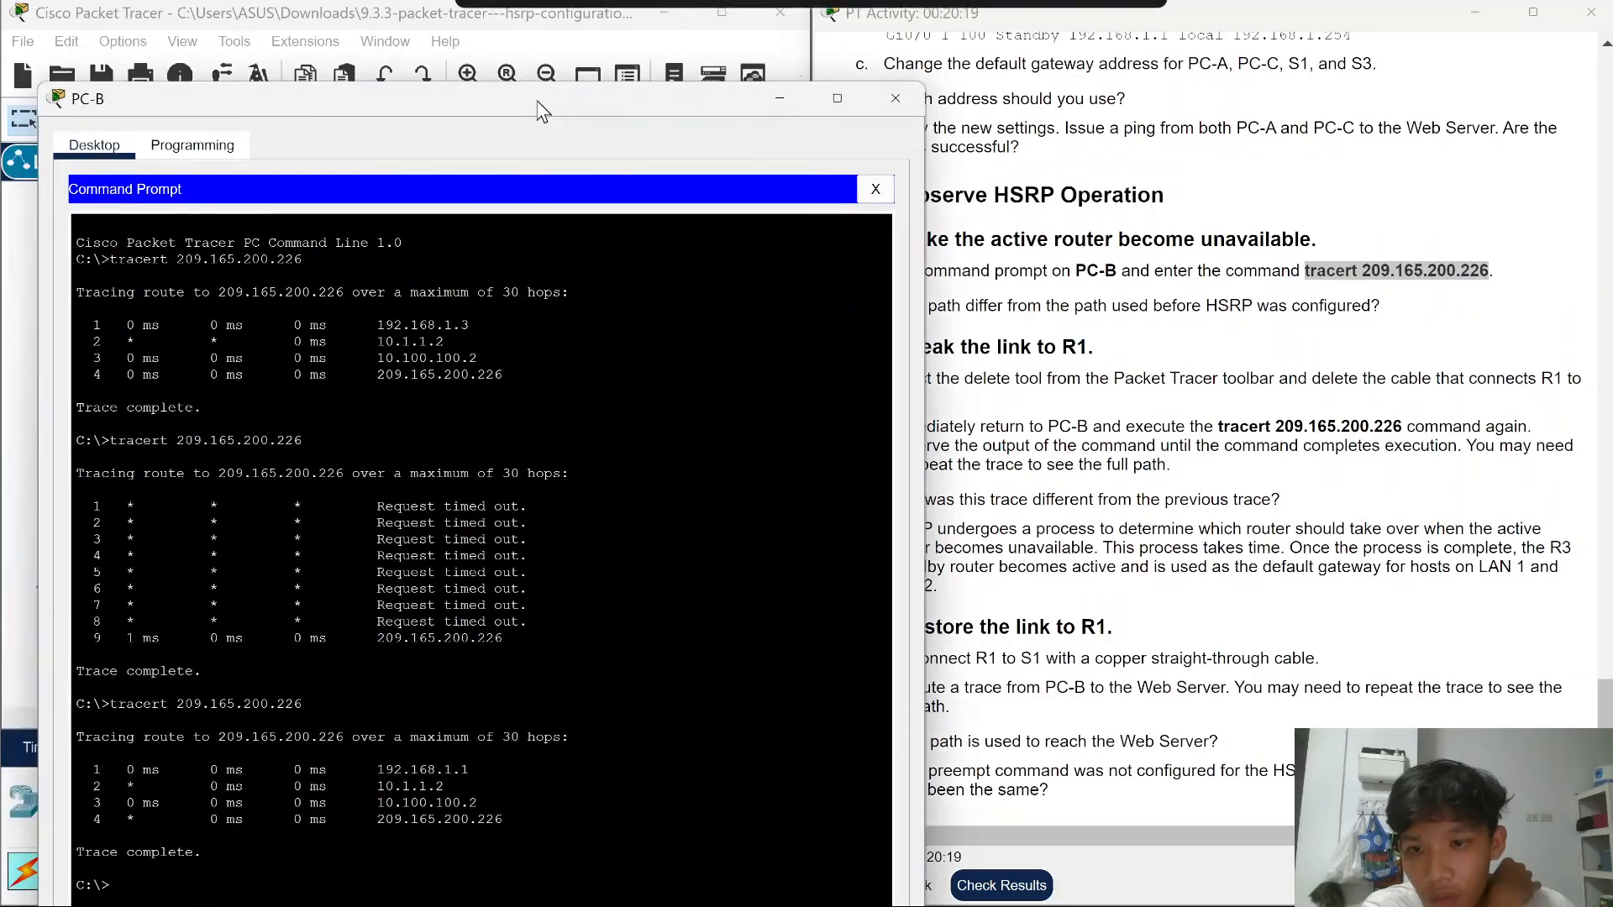
{"action": "scroll", "coordinate": [1221, 401], "scroll_direction": "up", "scroll_amount": 20}
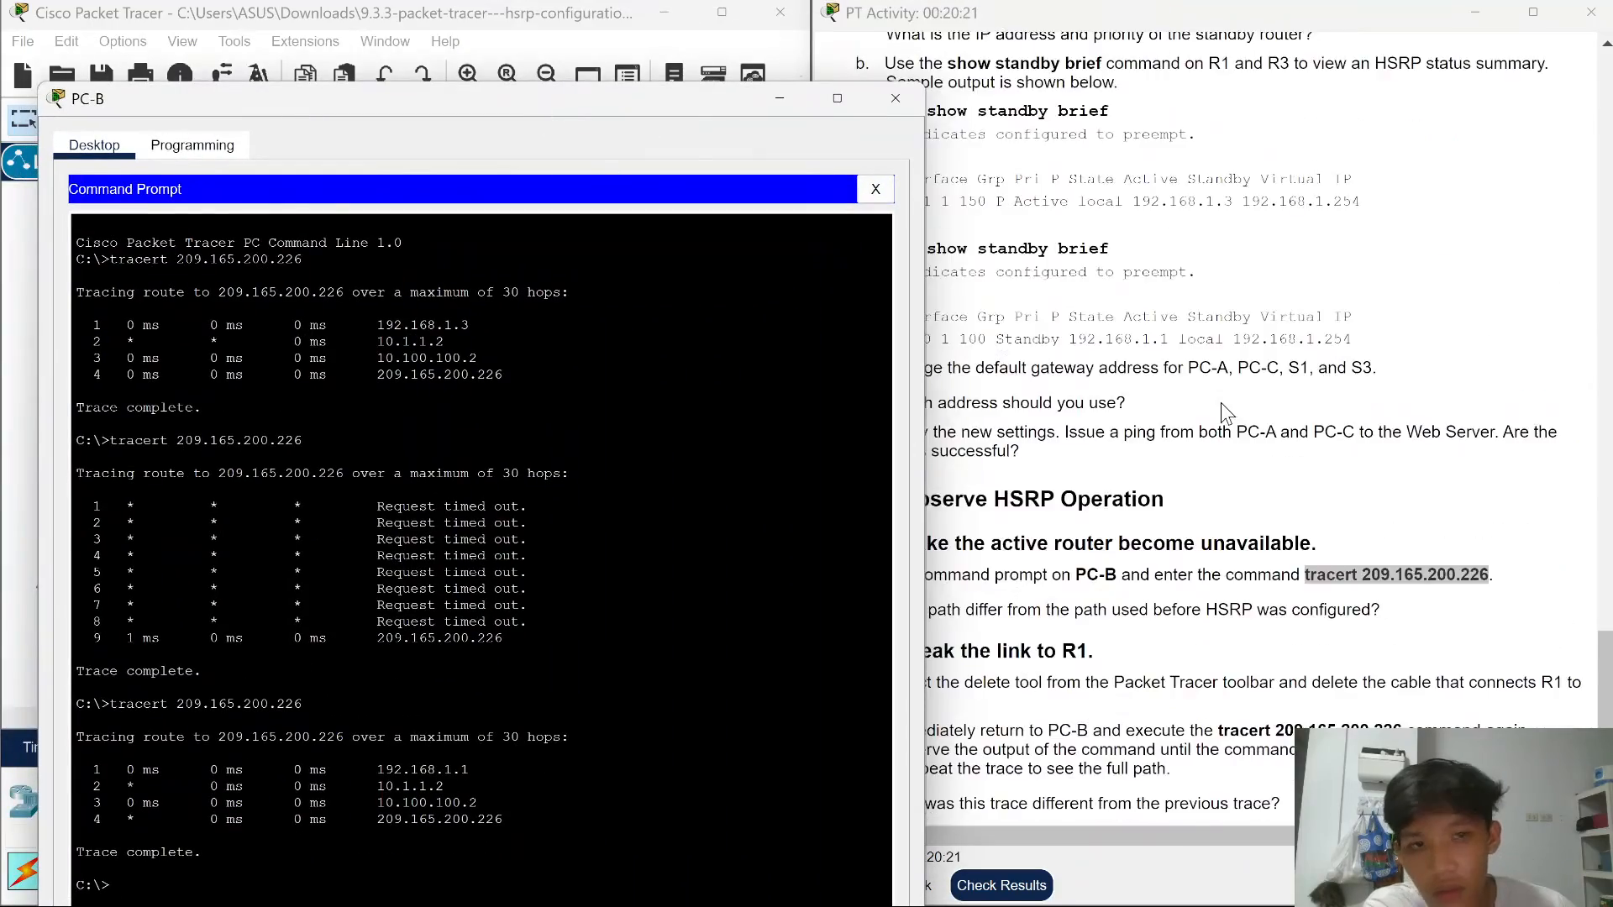
{"action": "scroll", "coordinate": [1257, 400], "scroll_direction": "up", "scroll_amount": 10}
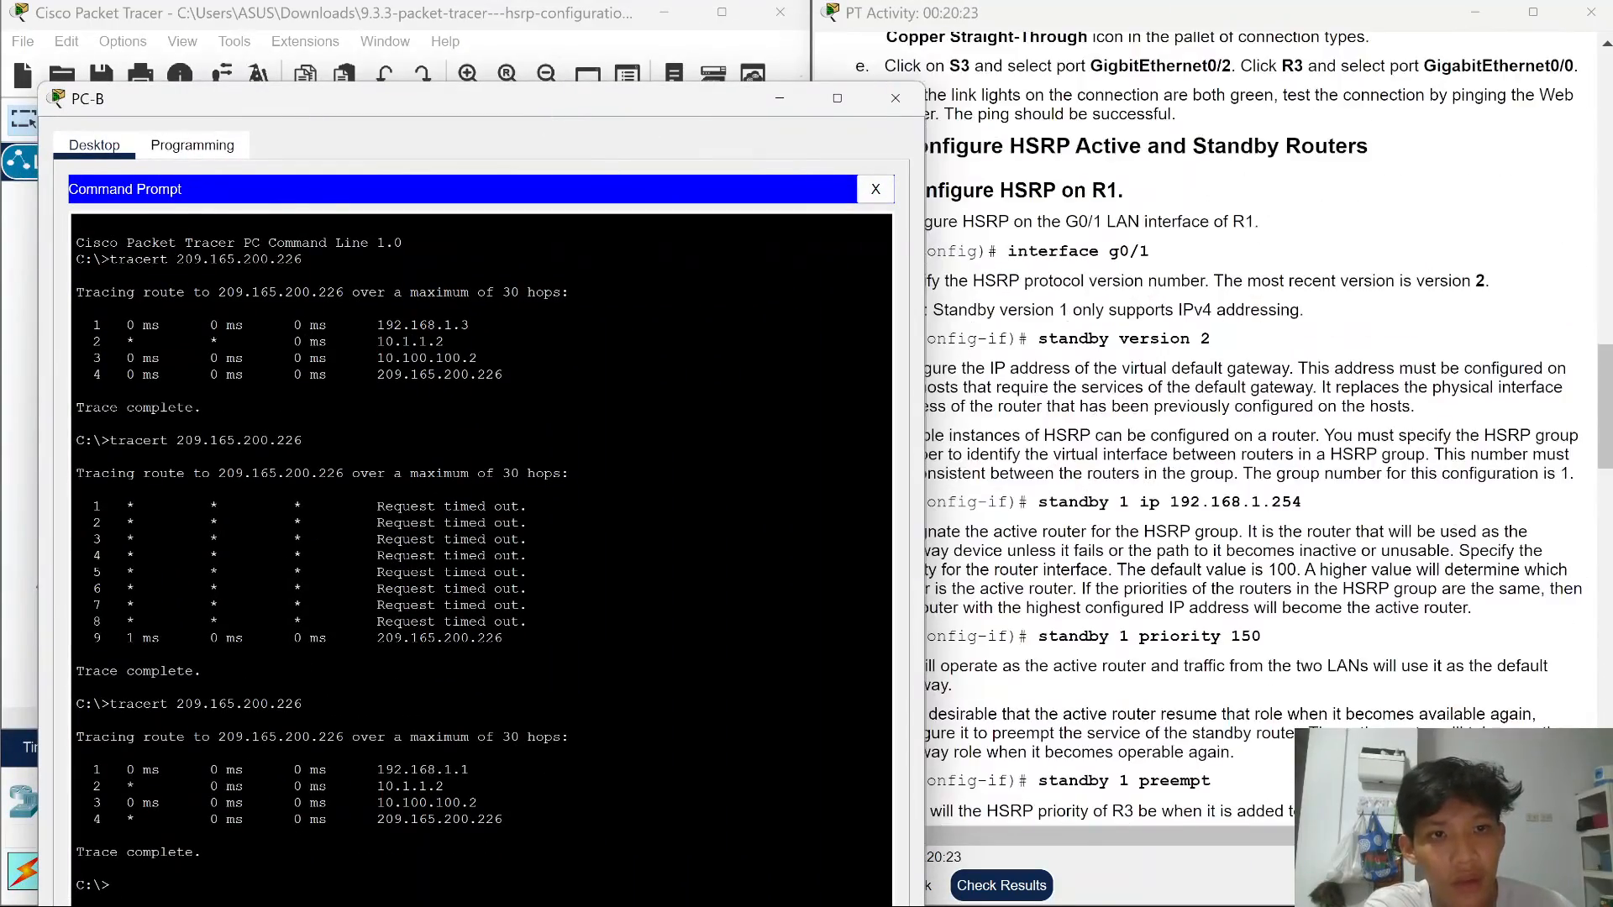
{"action": "scroll", "coordinate": [1218, 394], "scroll_direction": "down", "scroll_amount": 5}
{"action": "scroll", "coordinate": [1206, 403], "scroll_direction": "down", "scroll_amount": 20}
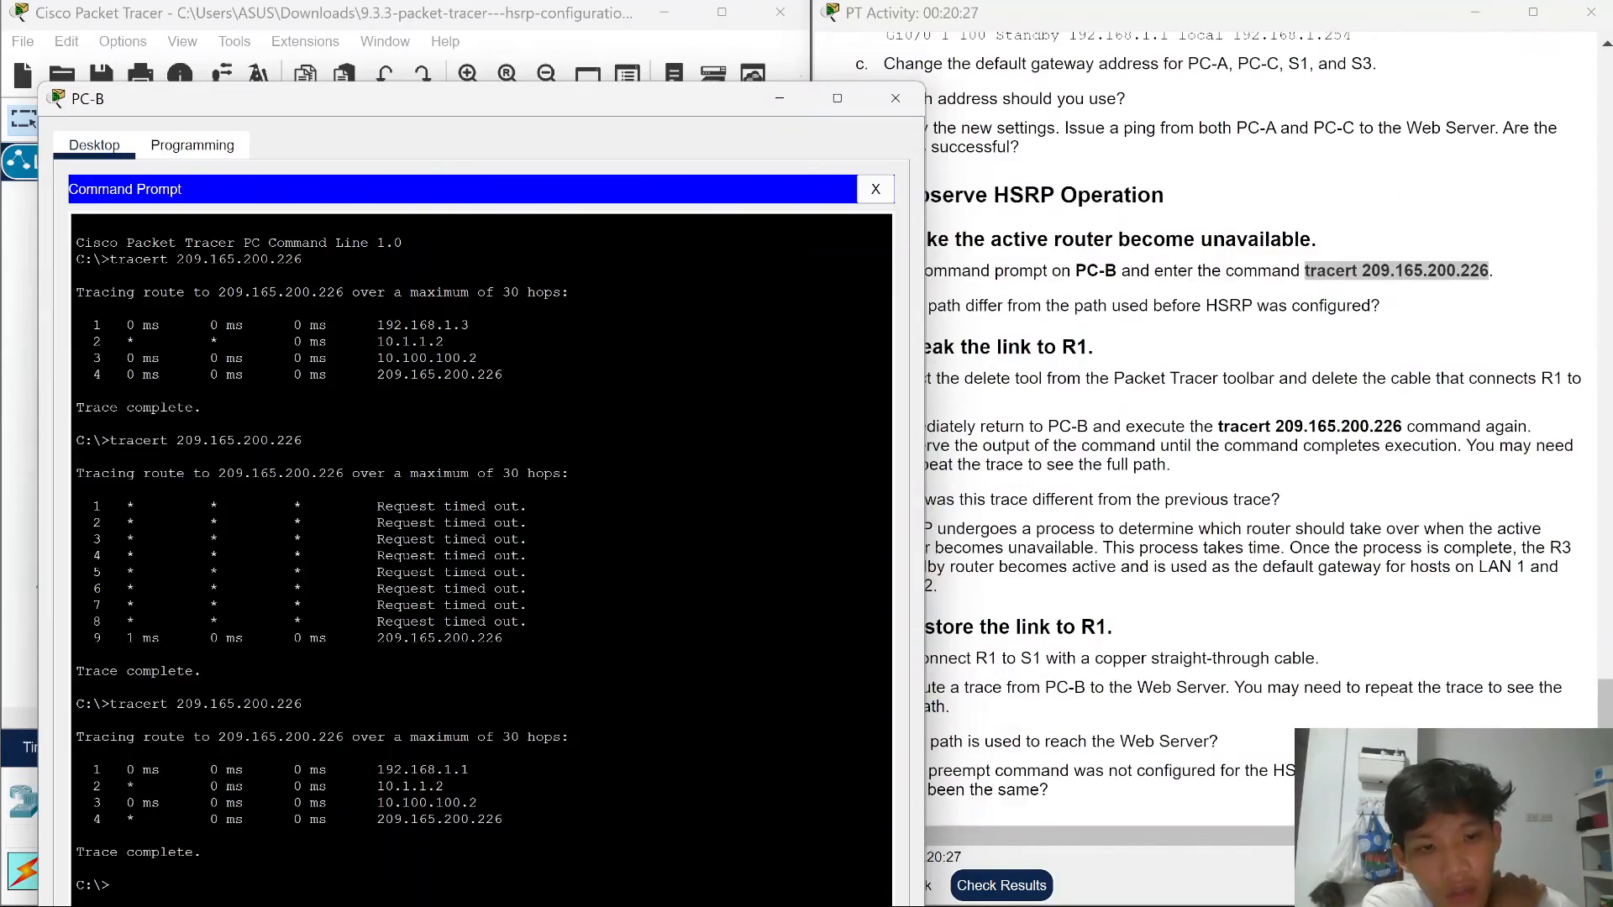
{"action": "left_click", "coordinate": [779, 98]}
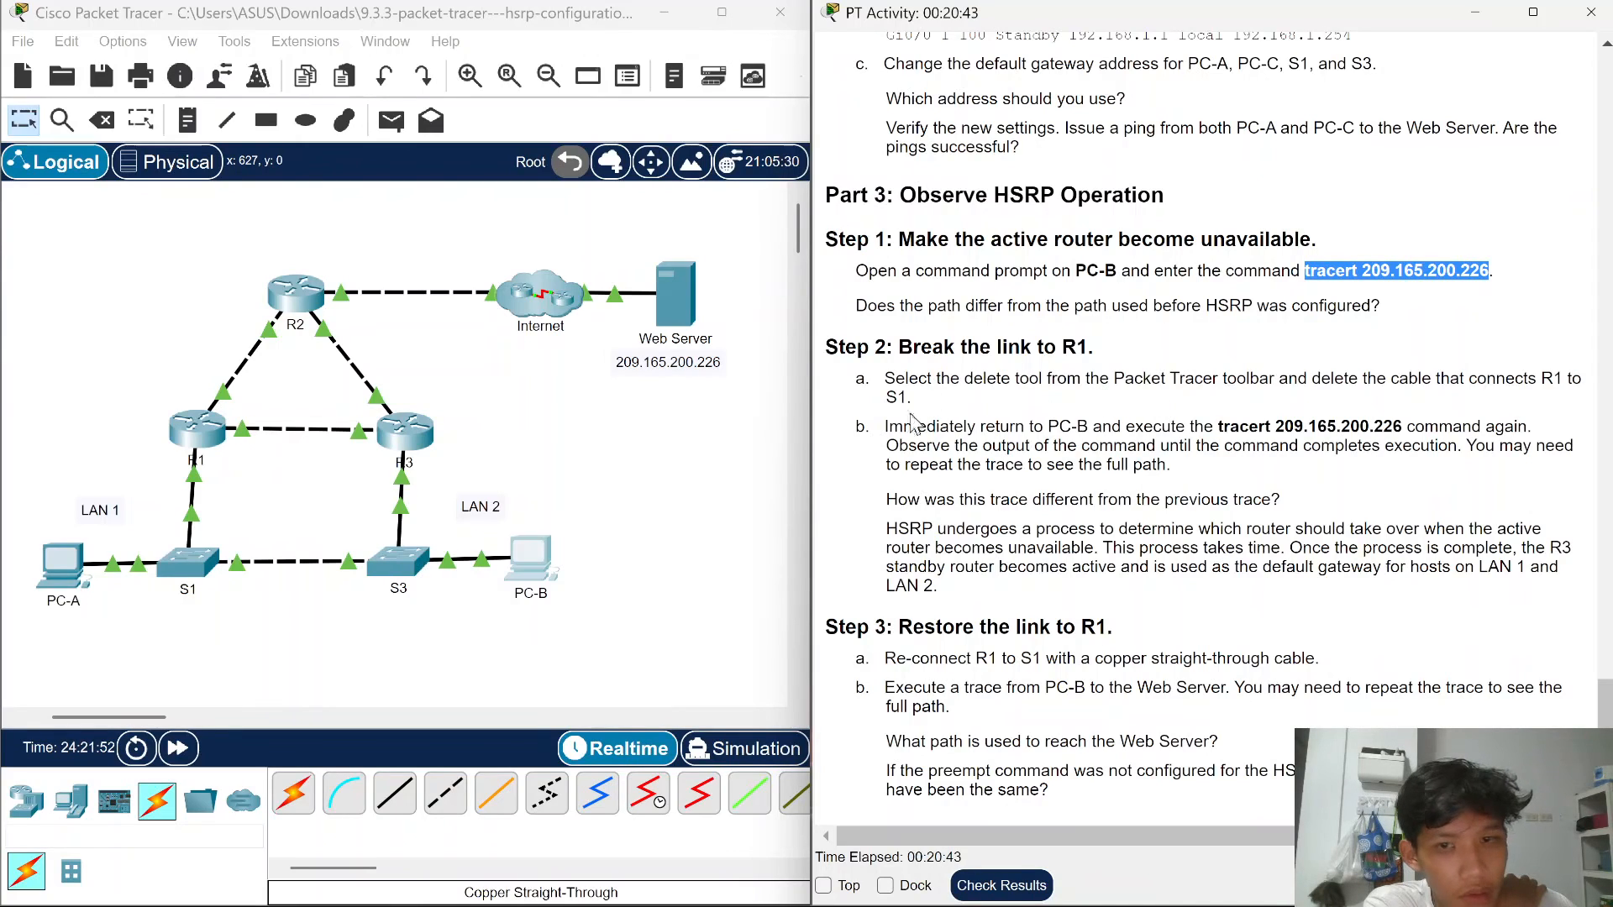
{"action": "left_click", "coordinate": [102, 120]}
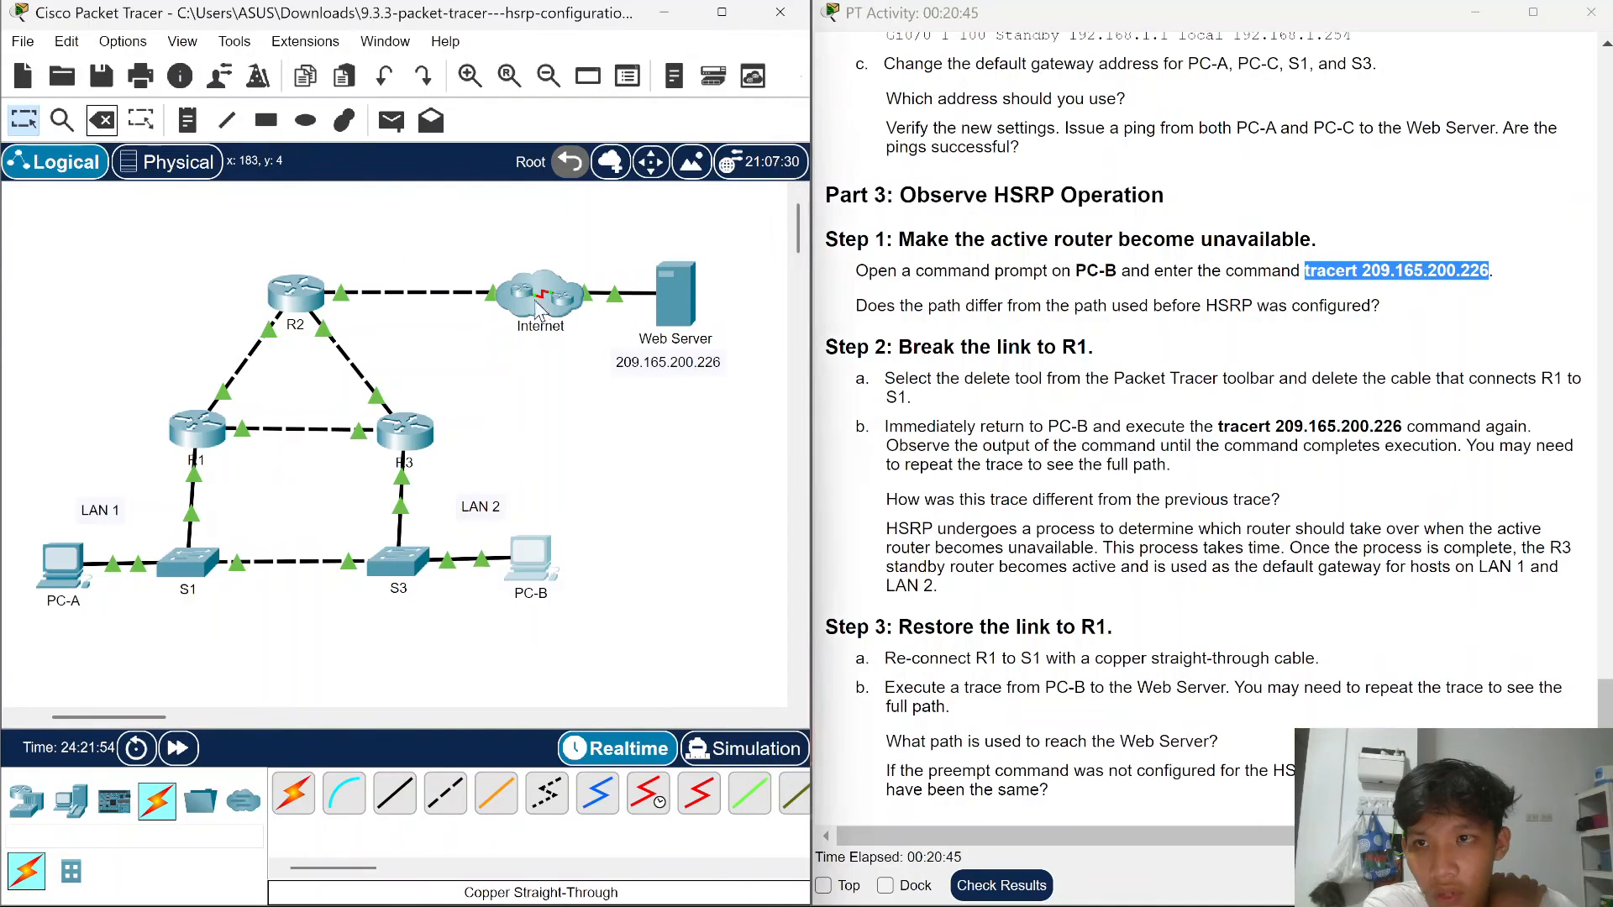
{"action": "left_click", "coordinate": [493, 497]}
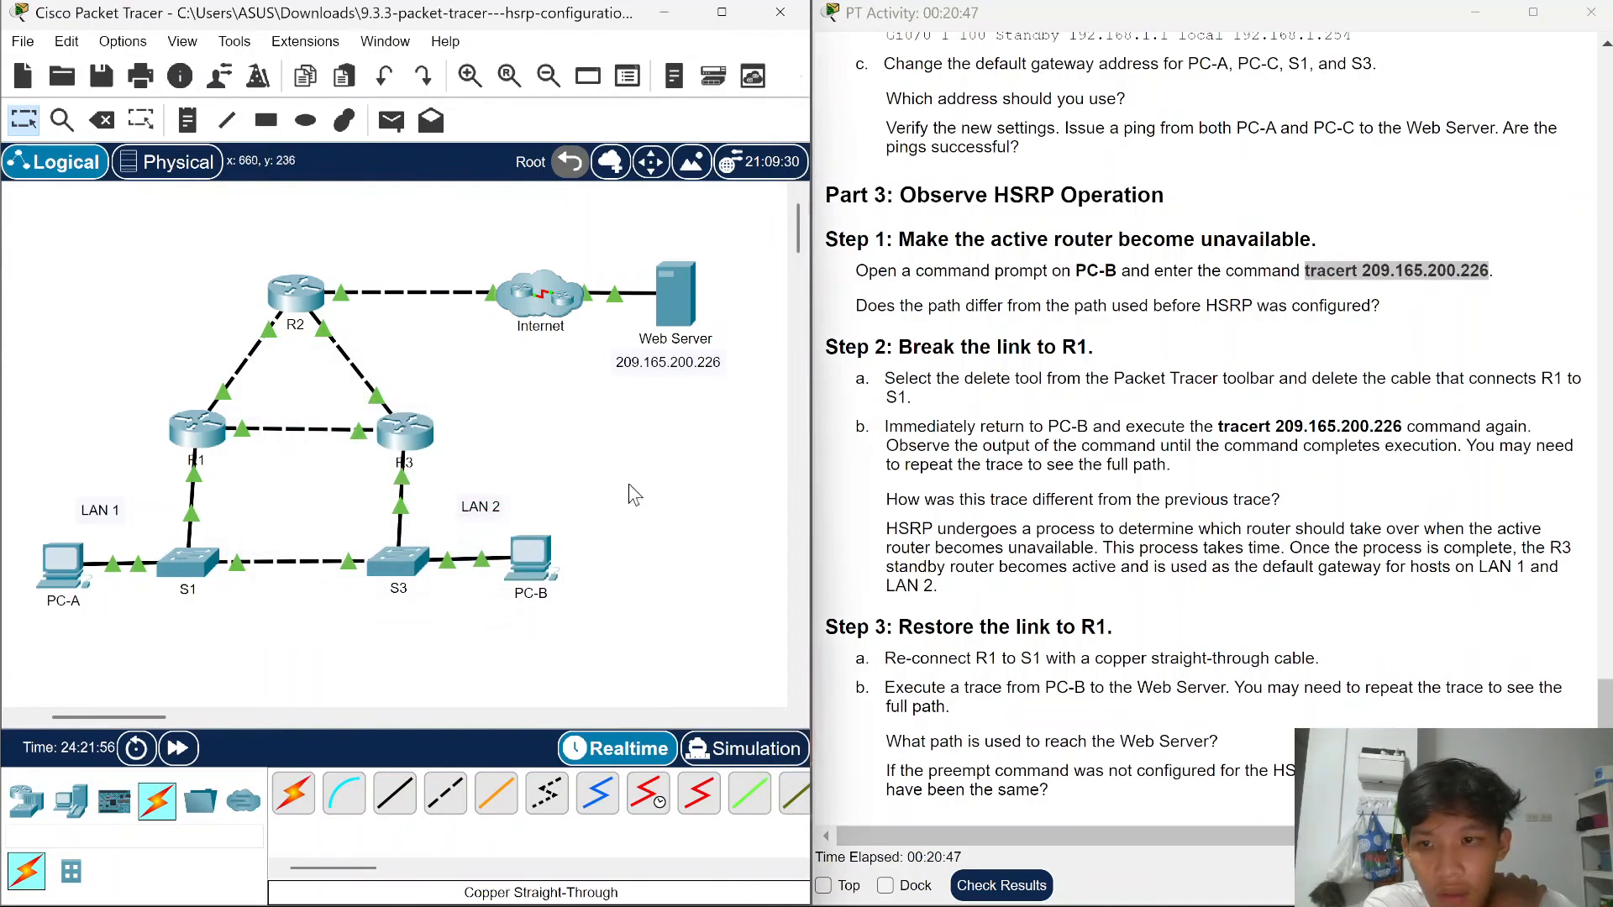
{"action": "double_click", "coordinate": [892, 465]}
{"action": "left_click", "coordinate": [892, 464]}
{"action": "left_click_drag", "start_coordinate": [1210, 446], "coordinate": [1404, 428]}
{"action": "left_click_drag", "start_coordinate": [905, 466], "coordinate": [892, 486]}
{"action": "left_click", "coordinate": [916, 409]}
{"action": "left_click_drag", "start_coordinate": [897, 398], "coordinate": [1542, 378]}
{"action": "left_click", "coordinate": [1410, 305]}
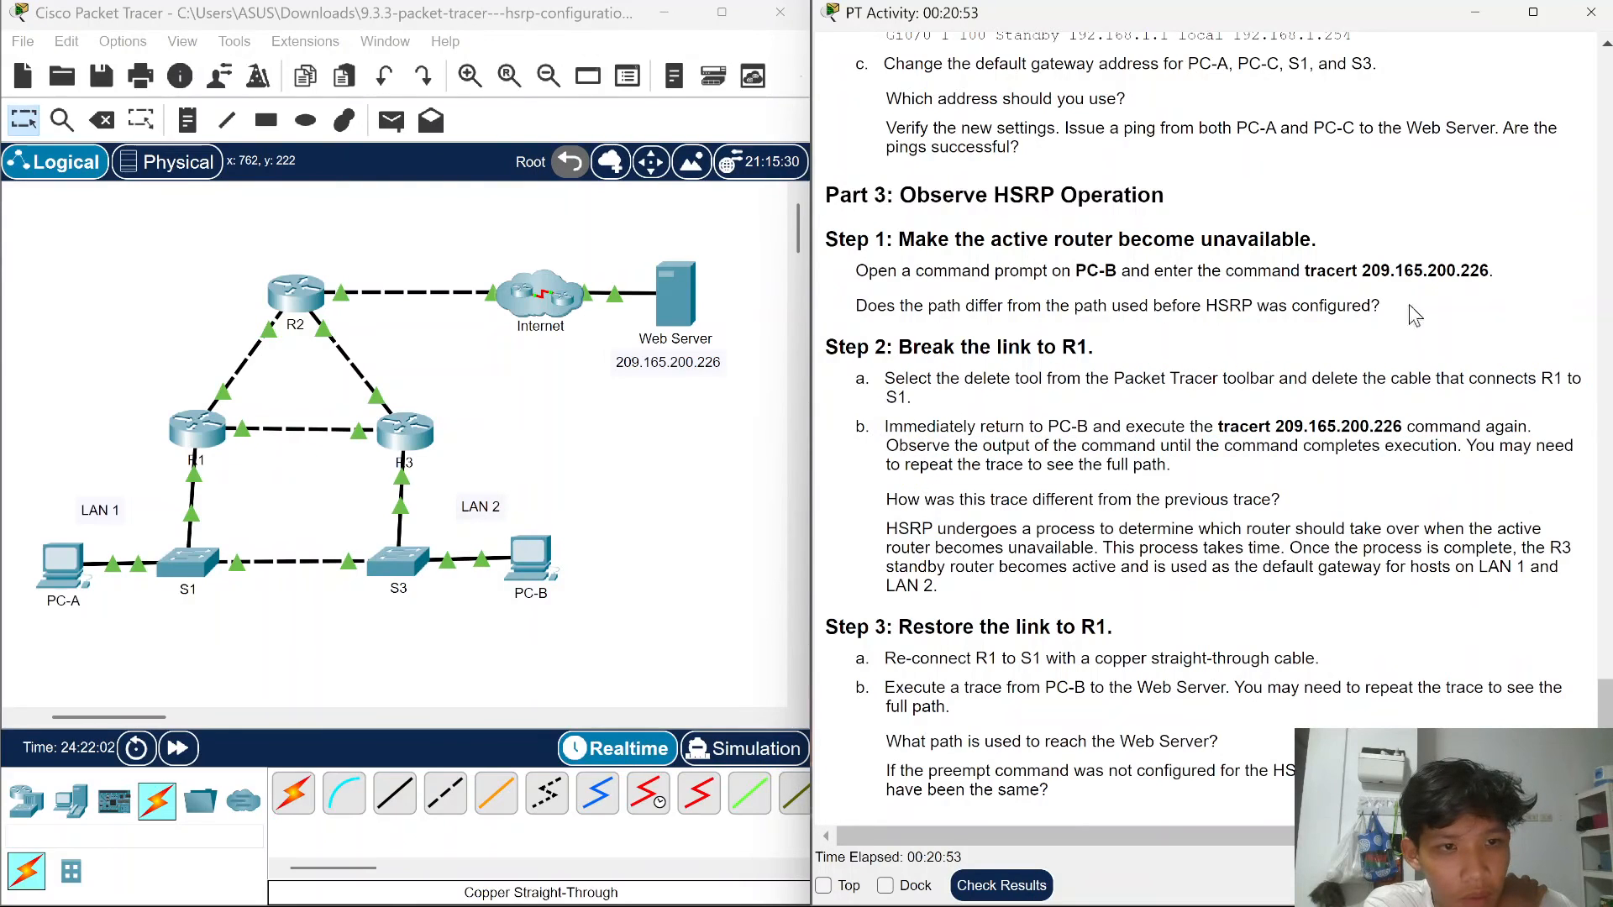
- Delete the cable connecting R1 to S1 and return to the selection tool
{"action": "left_click", "coordinate": [102, 120]}
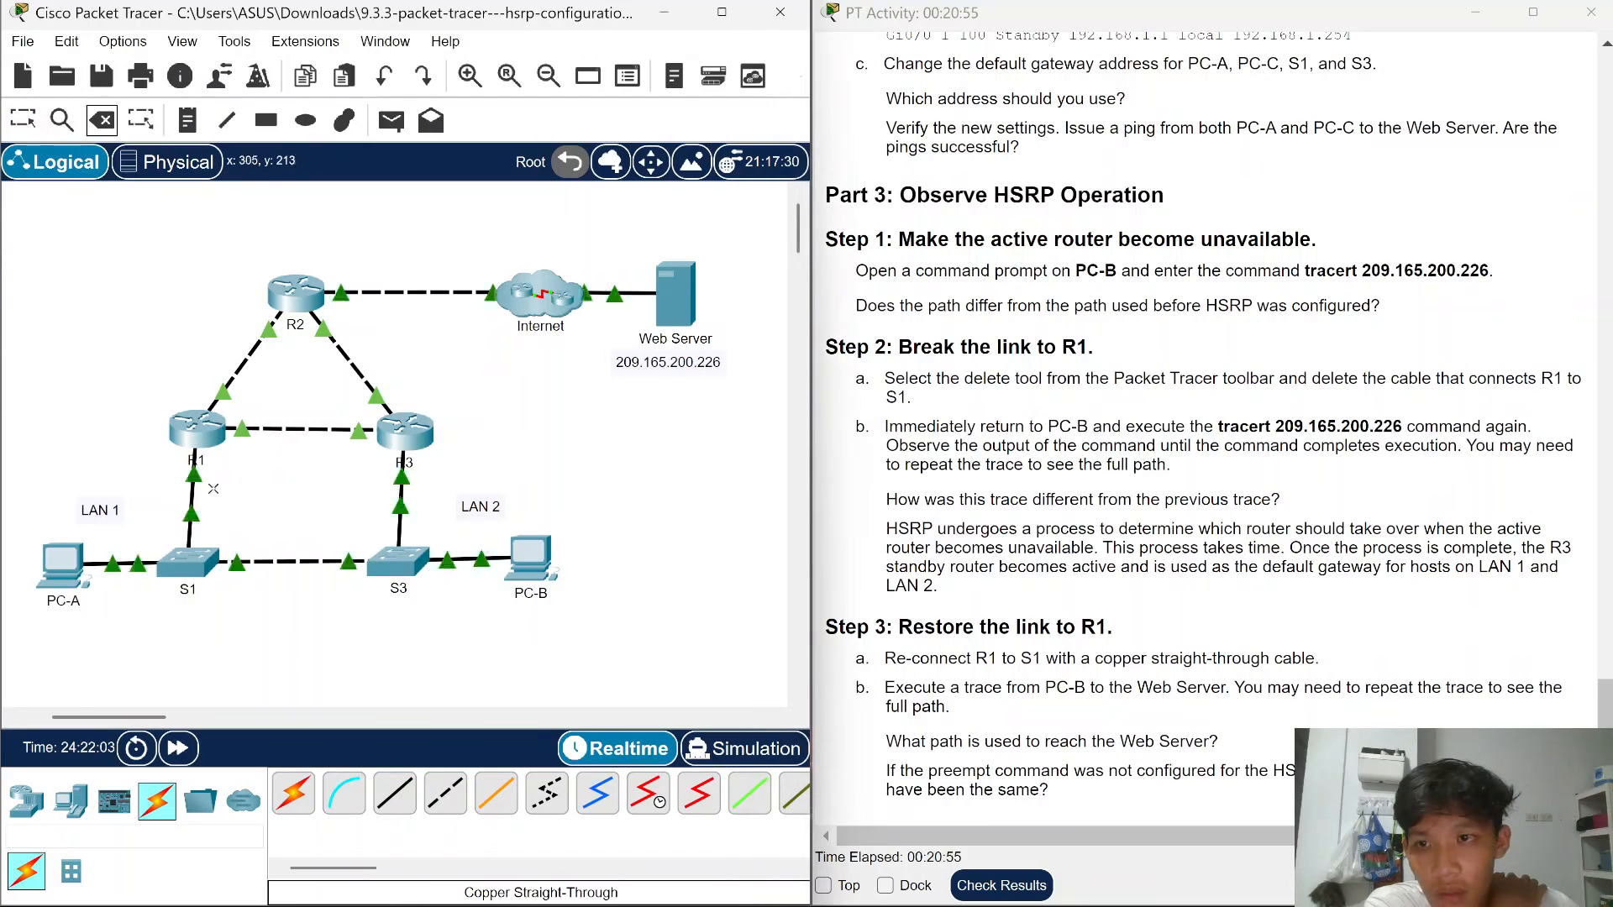
{"action": "left_click", "coordinate": [192, 496]}
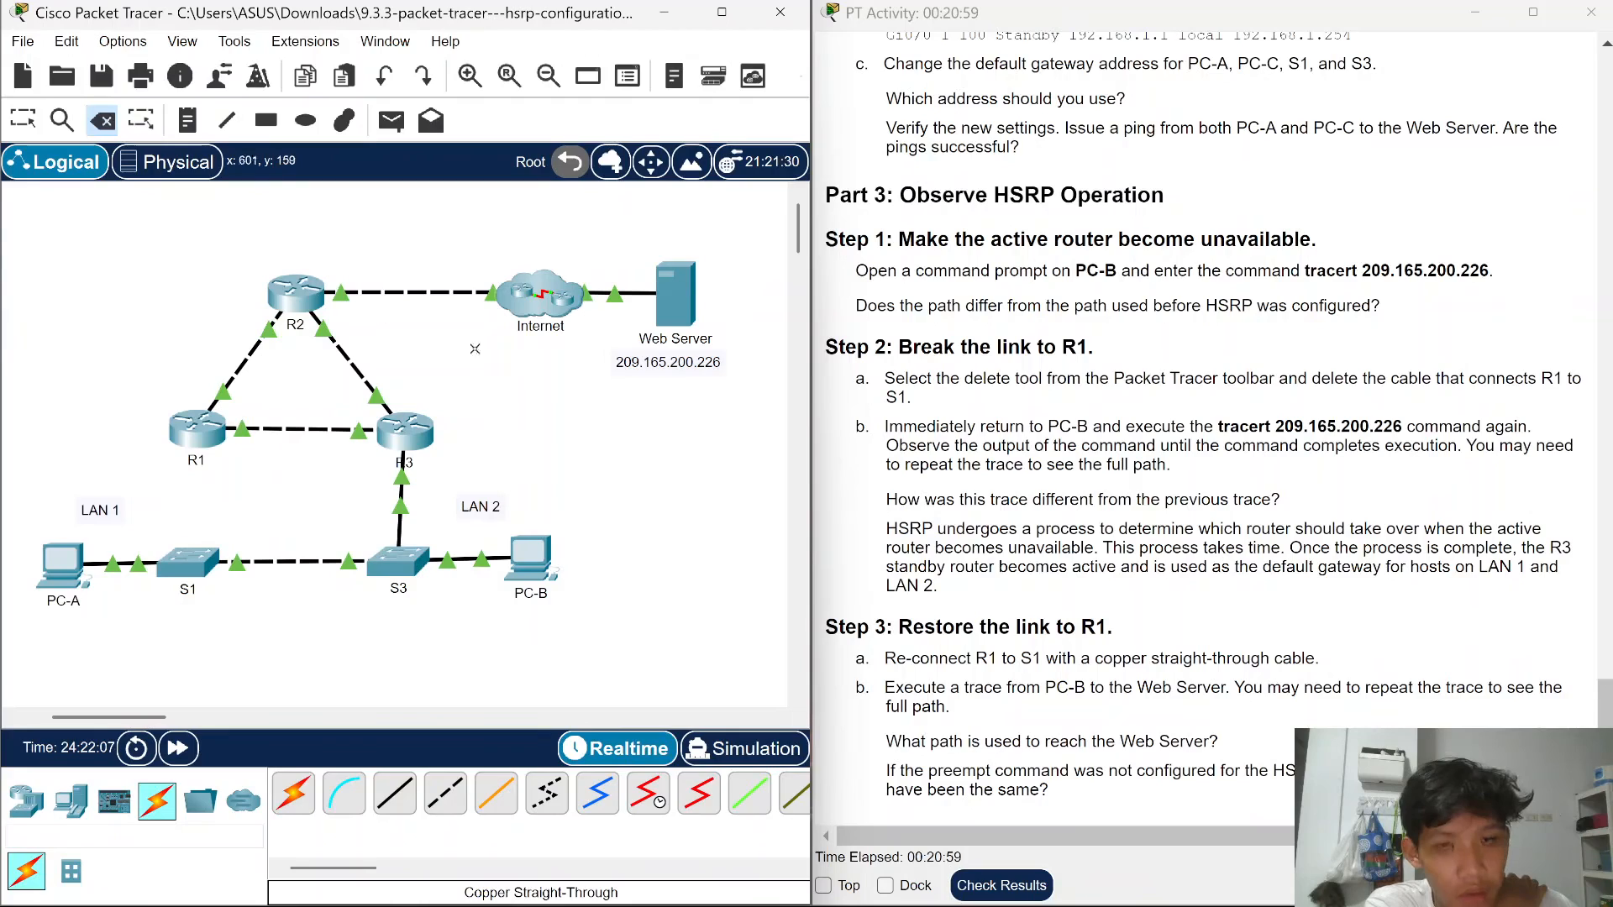
{"action": "left_click", "coordinate": [22, 120]}
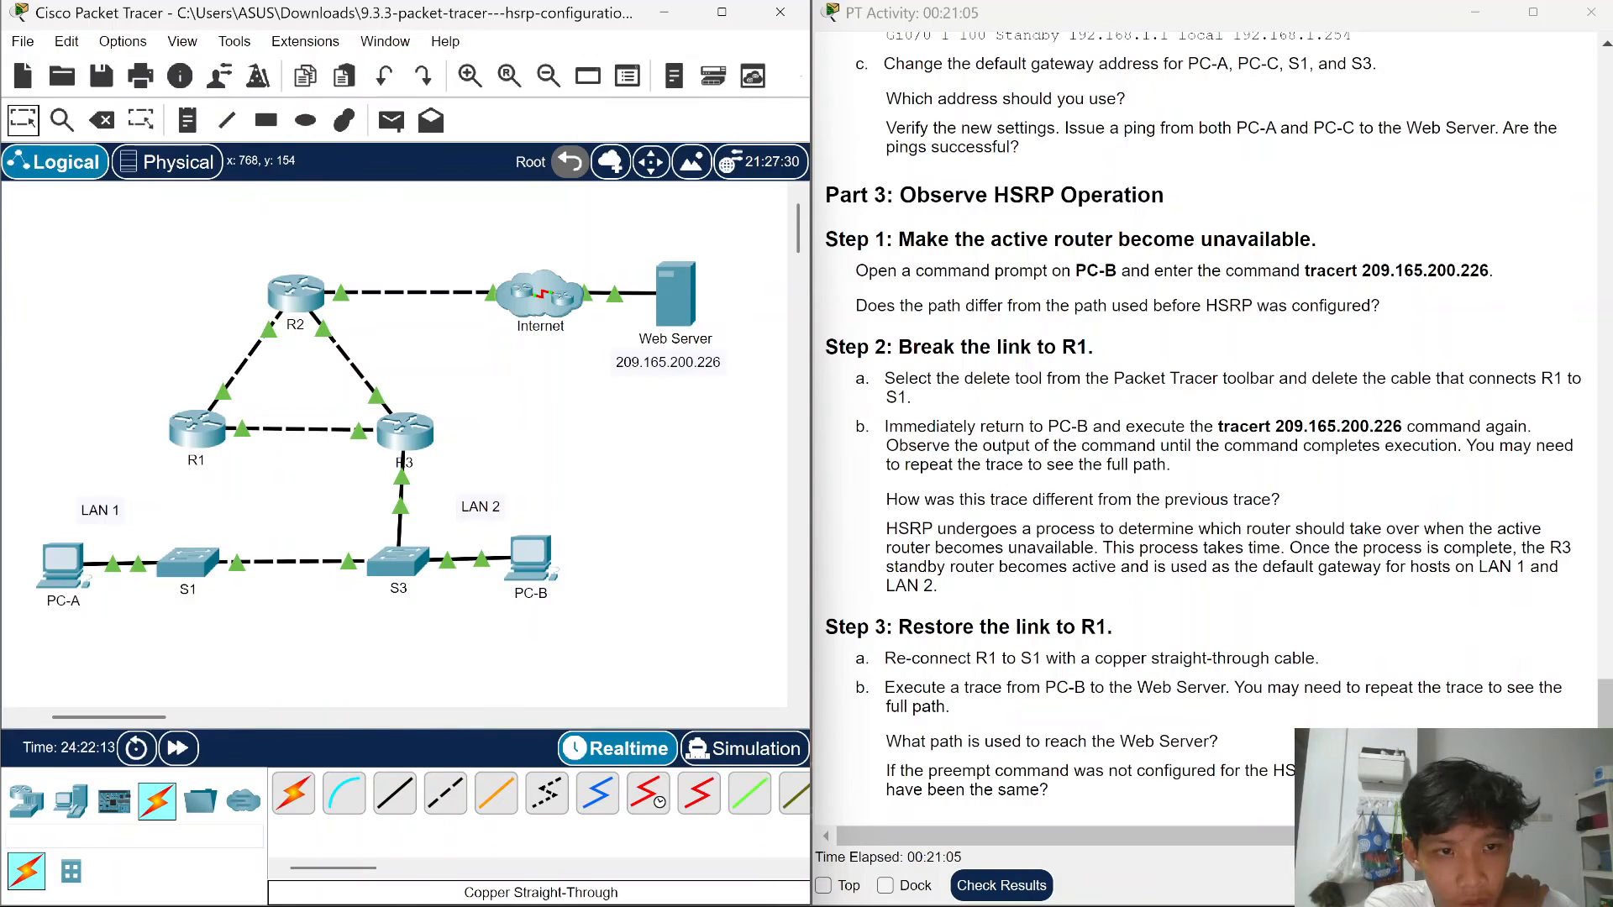
- Rerun tracert 209.165.200.226 from PC-B's command prompt with the R1–S1 link removed, and minimize the PC-B window
{"action": "left_click", "coordinate": [537, 564]}
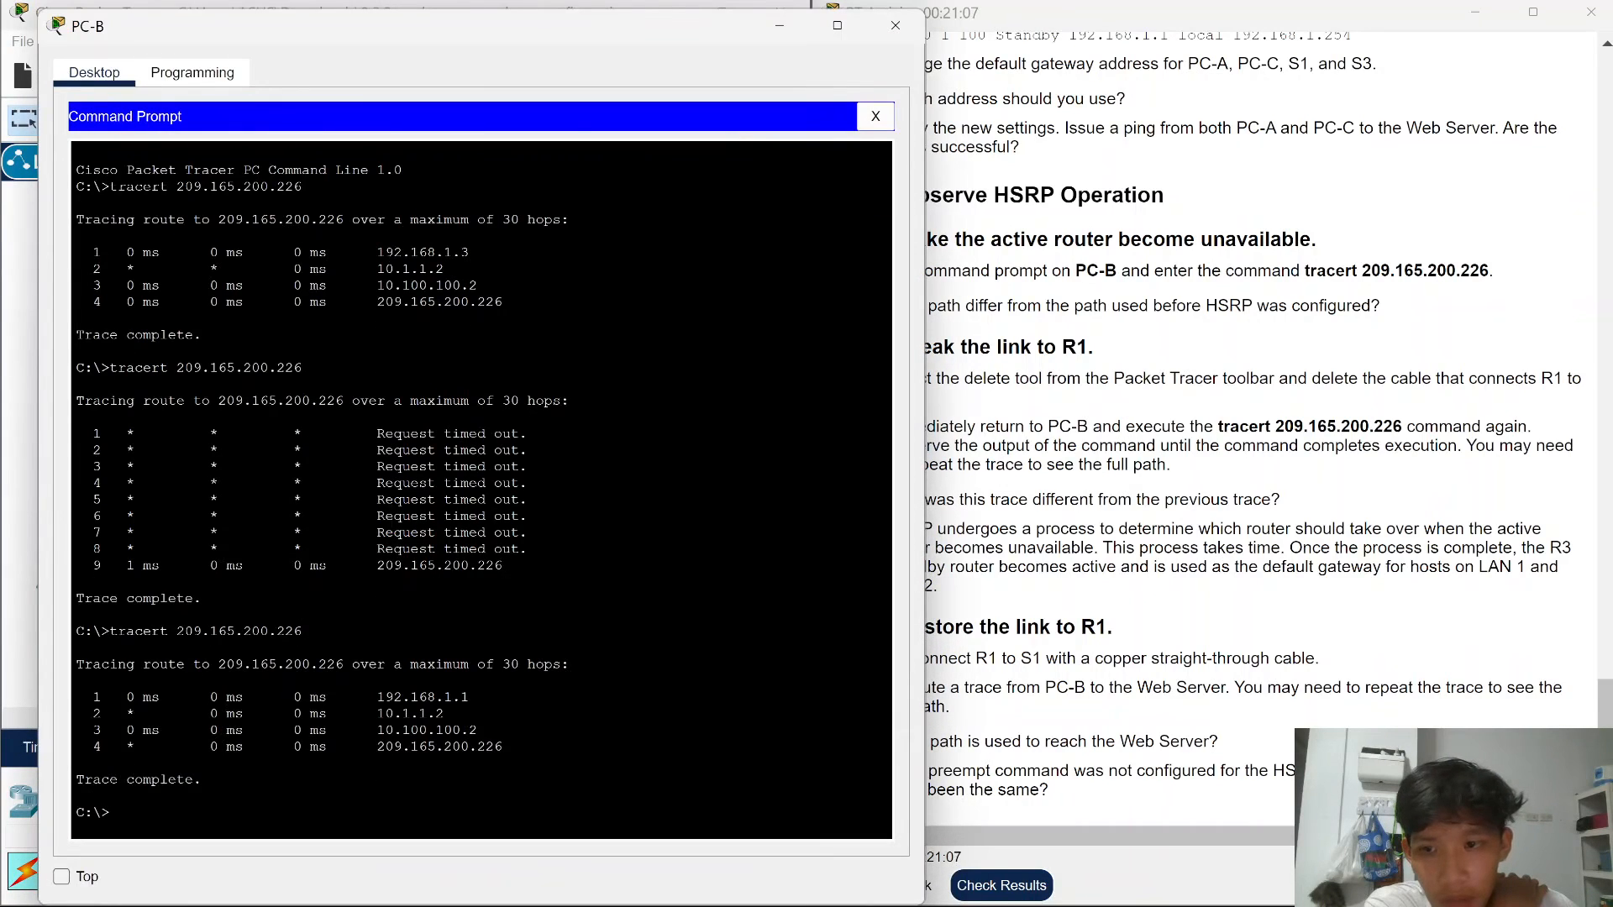
{"action": "key", "text": "Up"}
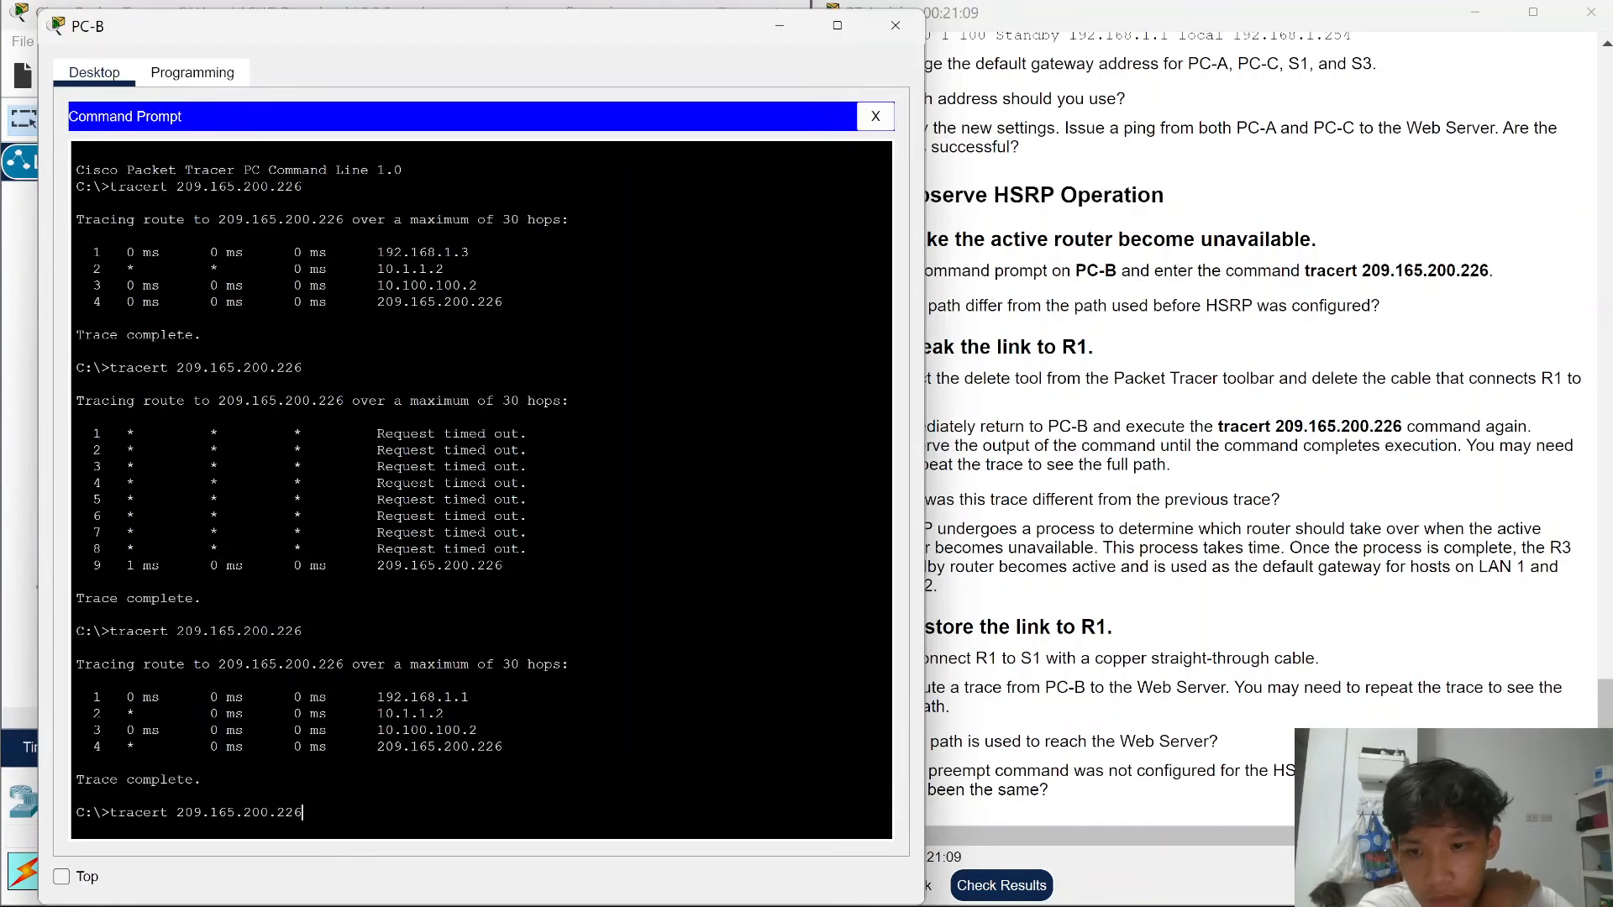
{"action": "key", "text": "Return"}
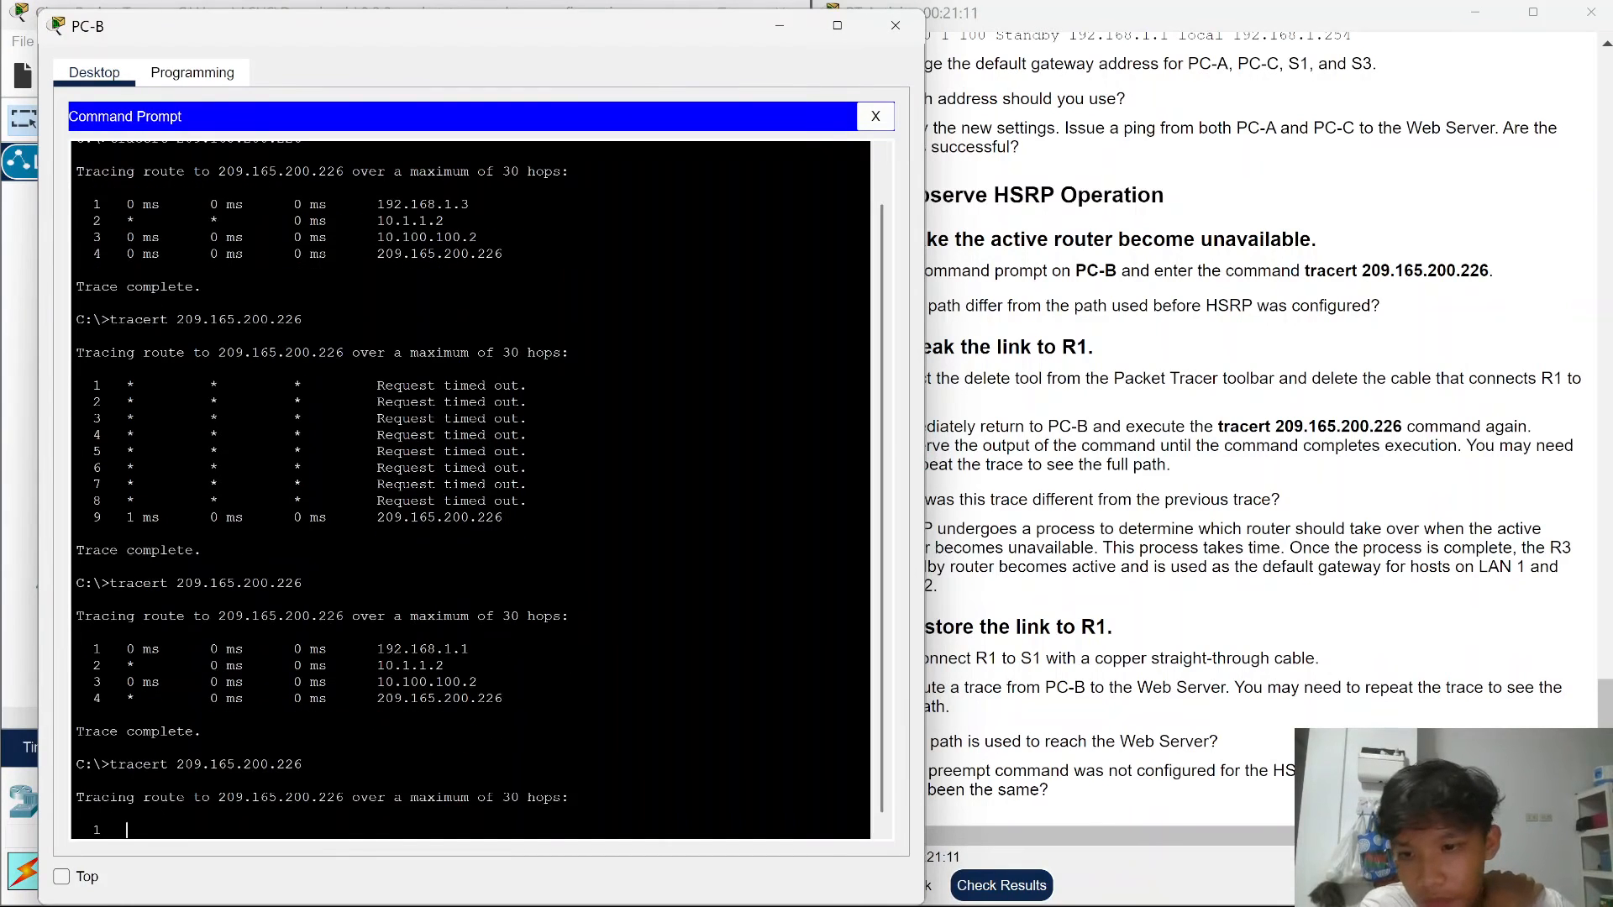
{"action": "left_click_drag", "start_coordinate": [451, 39], "coordinate": [453, 29]}
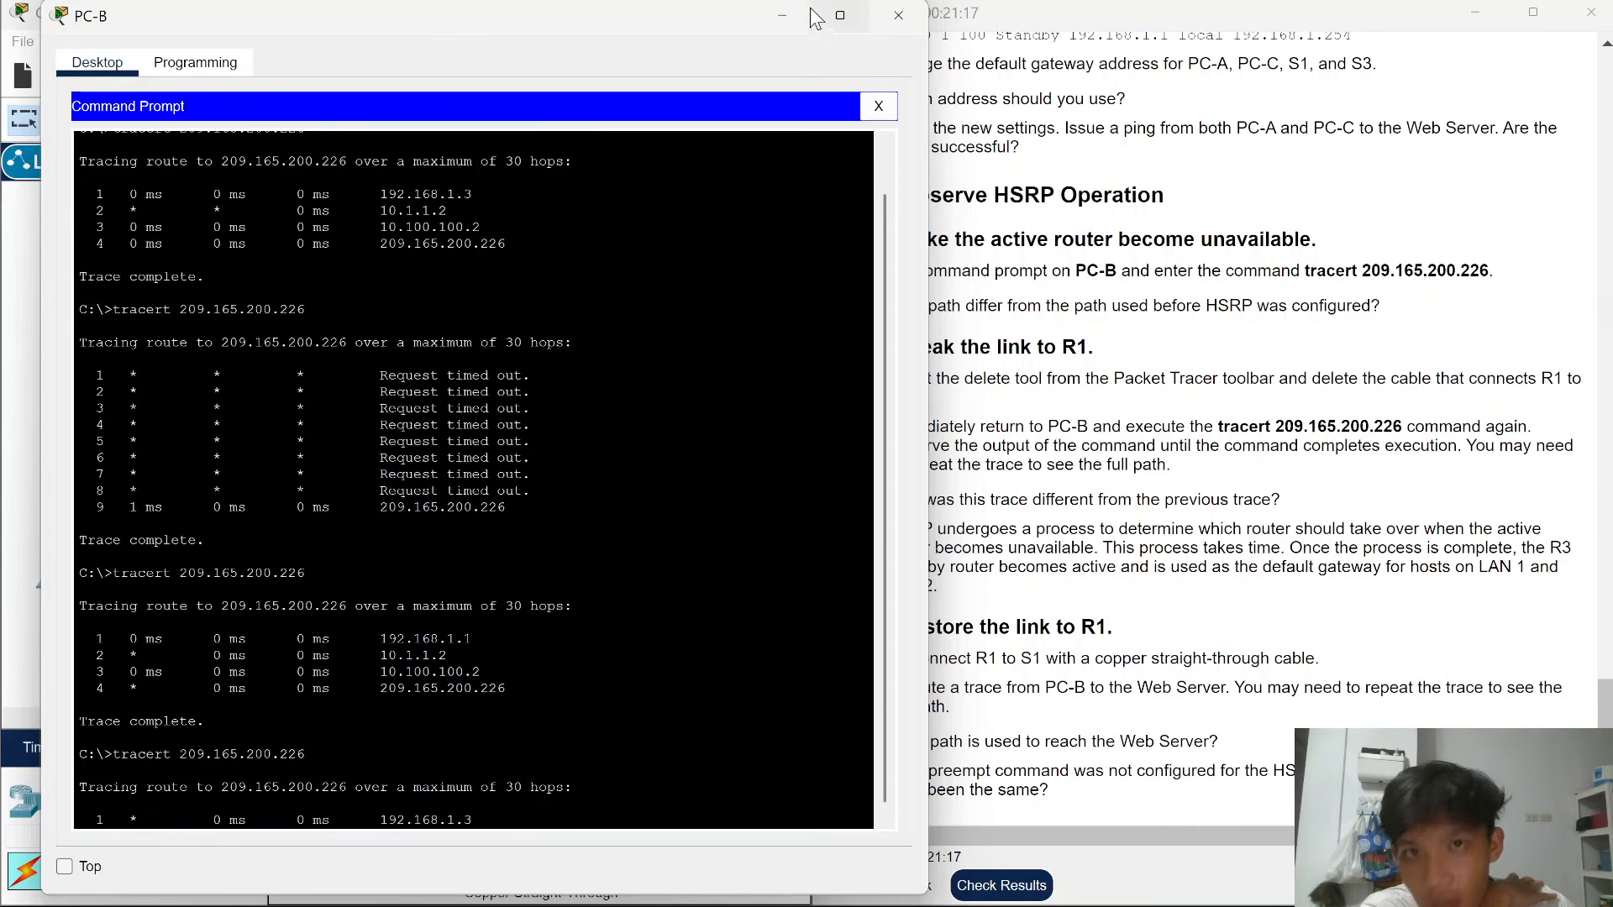
{"action": "left_click", "coordinate": [782, 16]}
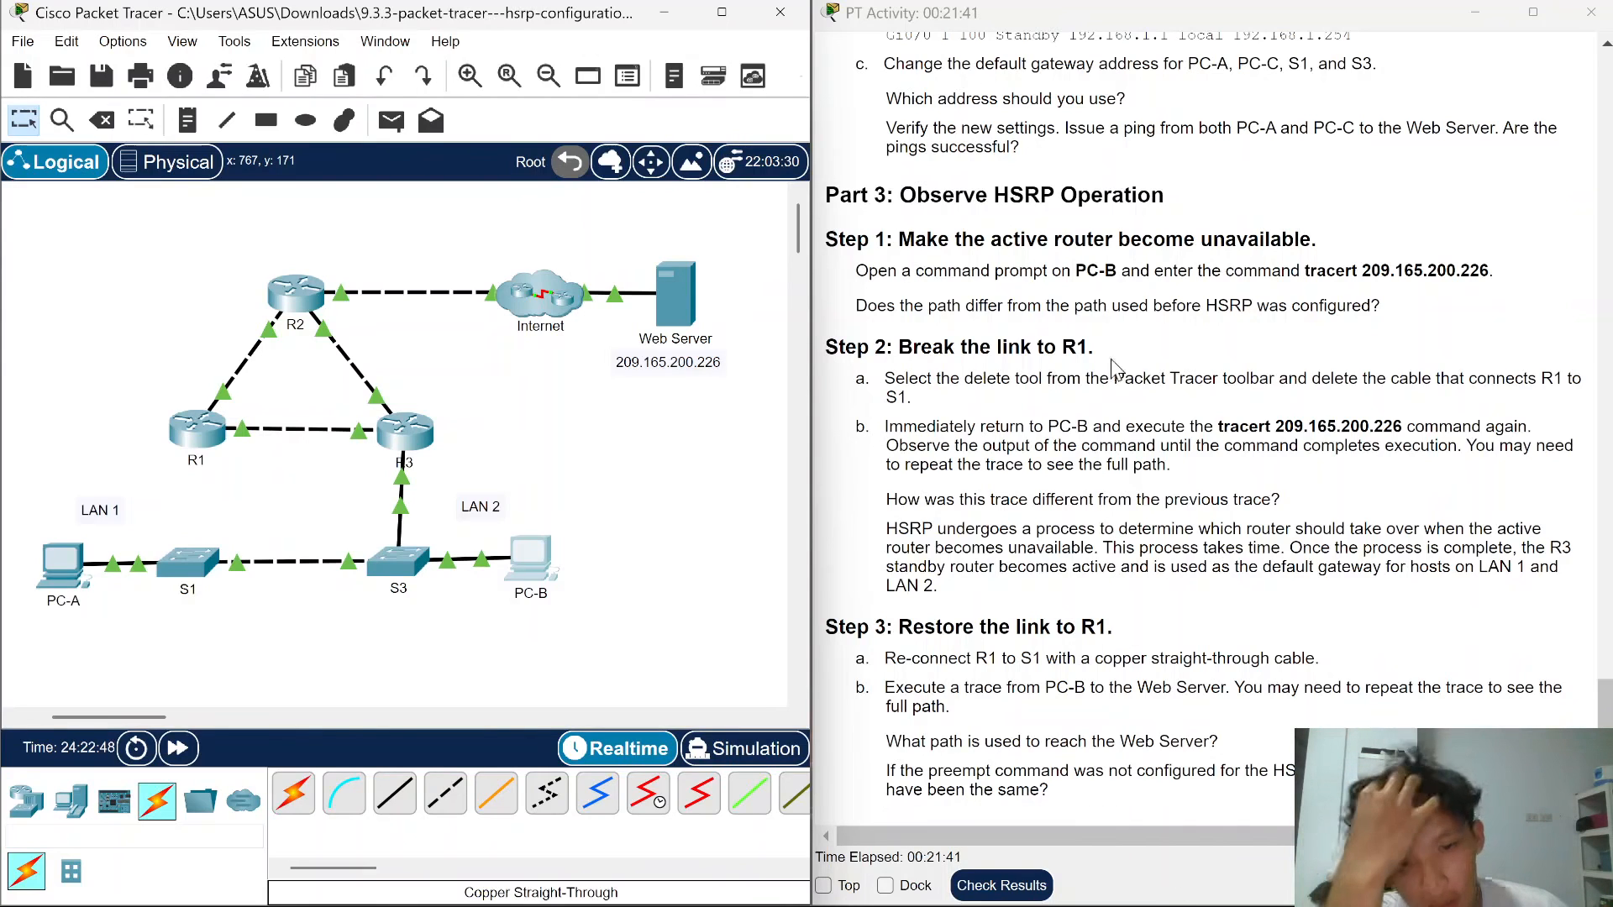
{"action": "scroll", "coordinate": [1098, 376], "scroll_direction": "up", "scroll_amount": 3}
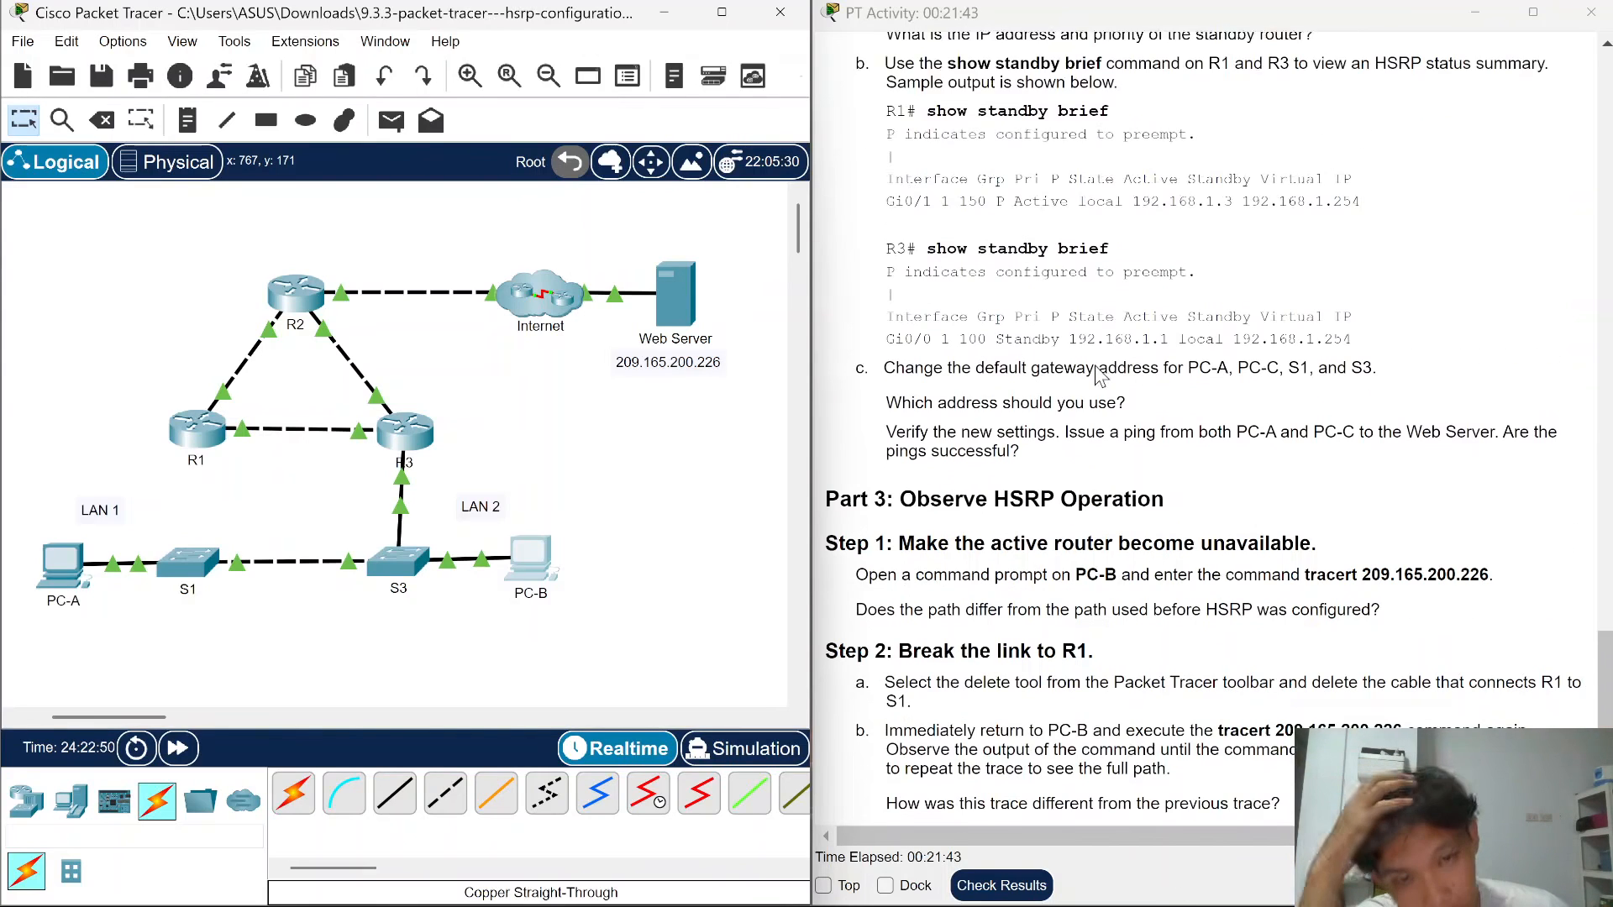
{"action": "scroll", "coordinate": [1097, 376], "scroll_direction": "up", "scroll_amount": 2}
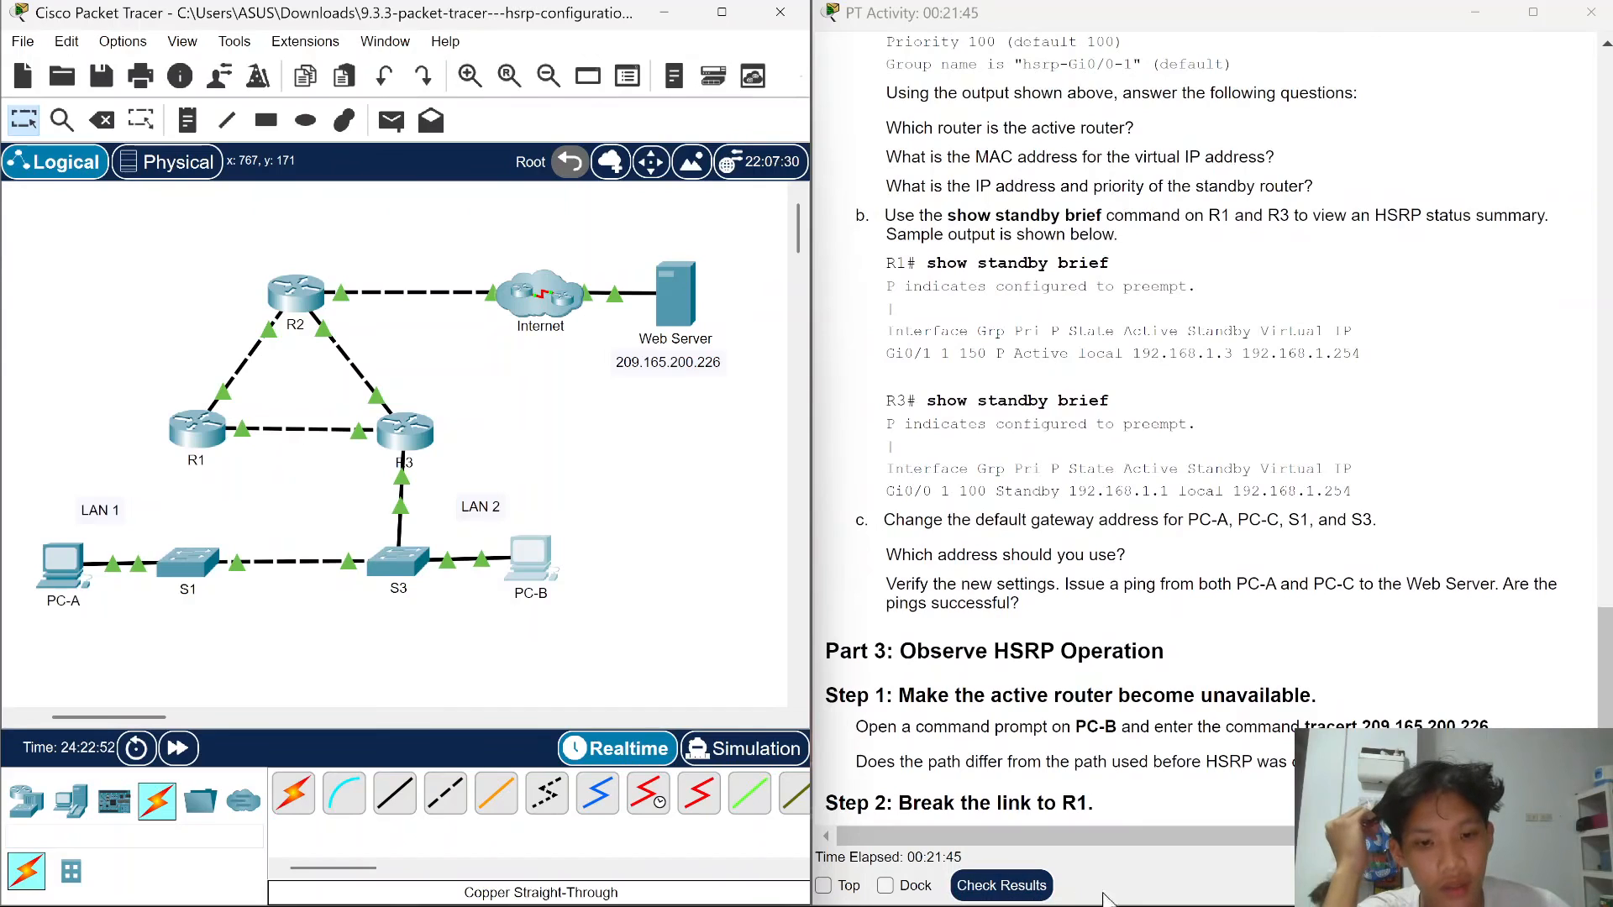
{"action": "left_click", "coordinate": [1072, 888]}
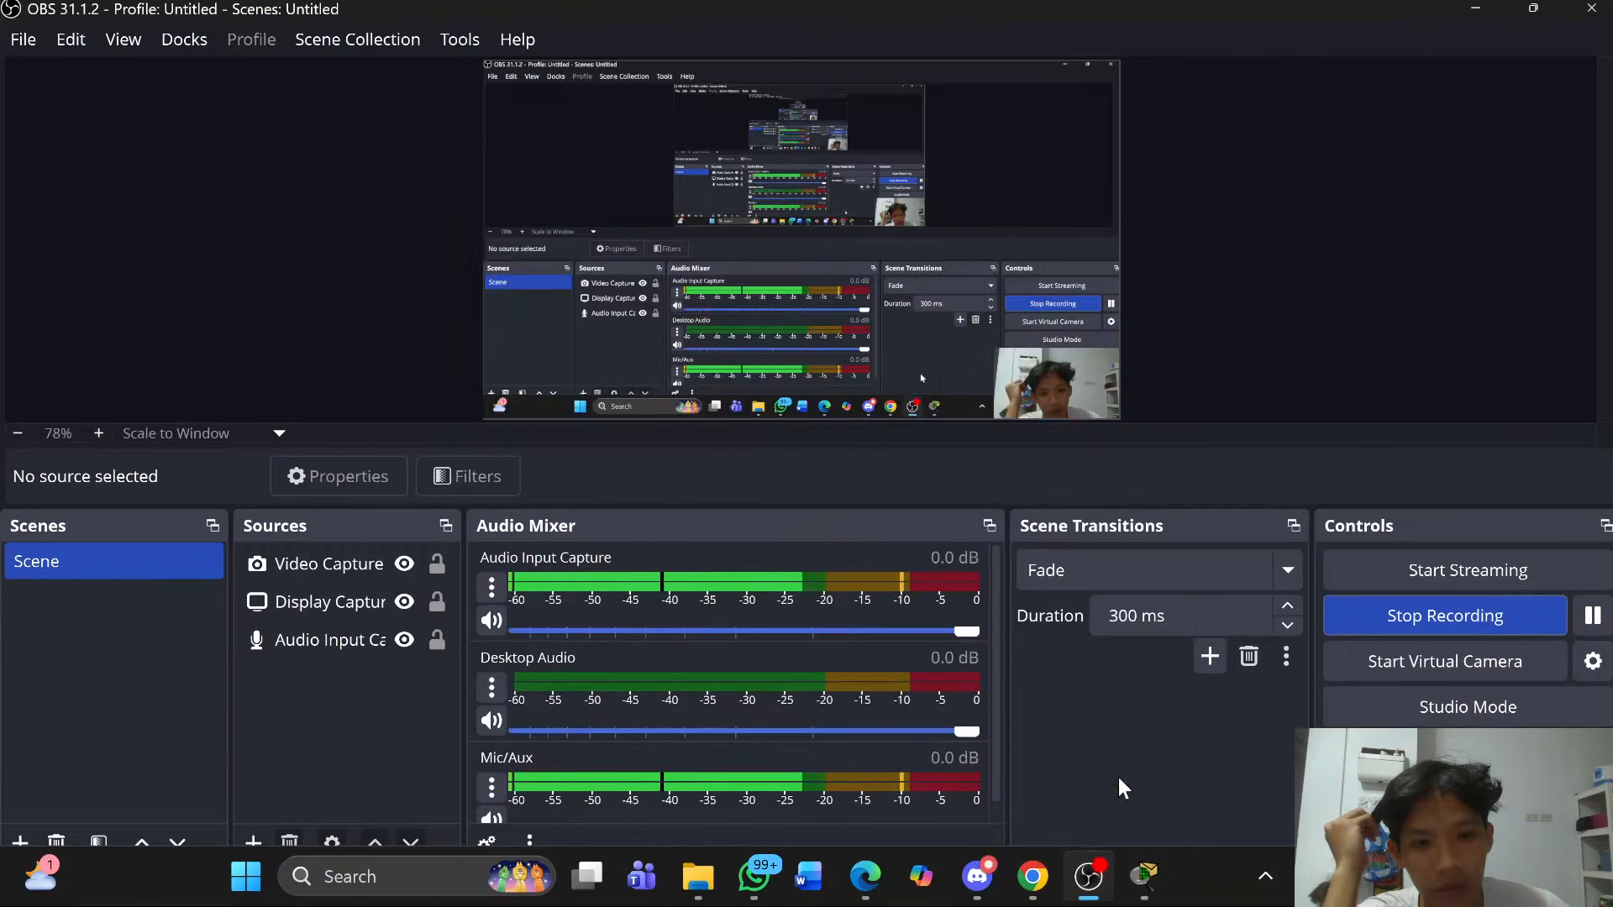